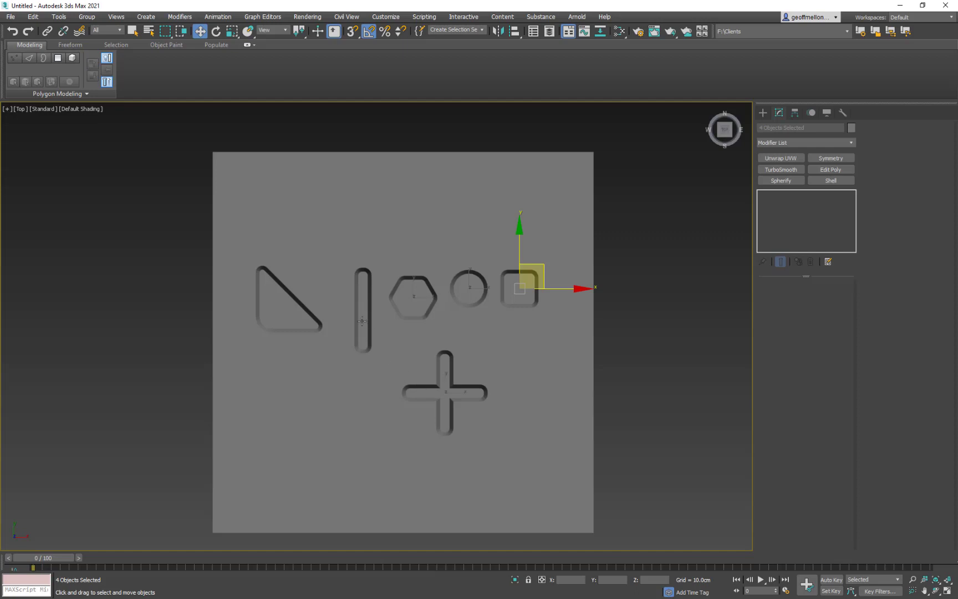
- Move all six shapes off the large plane to the empty area on its left and deselect them
left_click(288, 310, "ctrl")
left_click_drag(493, 274, 154, 242)
middle_click_drag(250, 246, 407, 247)
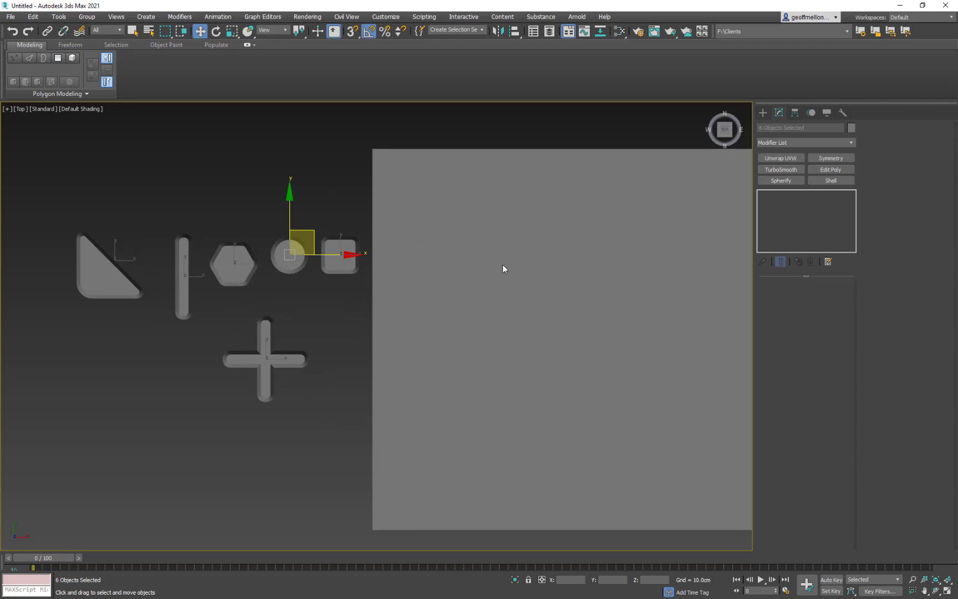
middle_click_drag(505, 267, 504, 237)
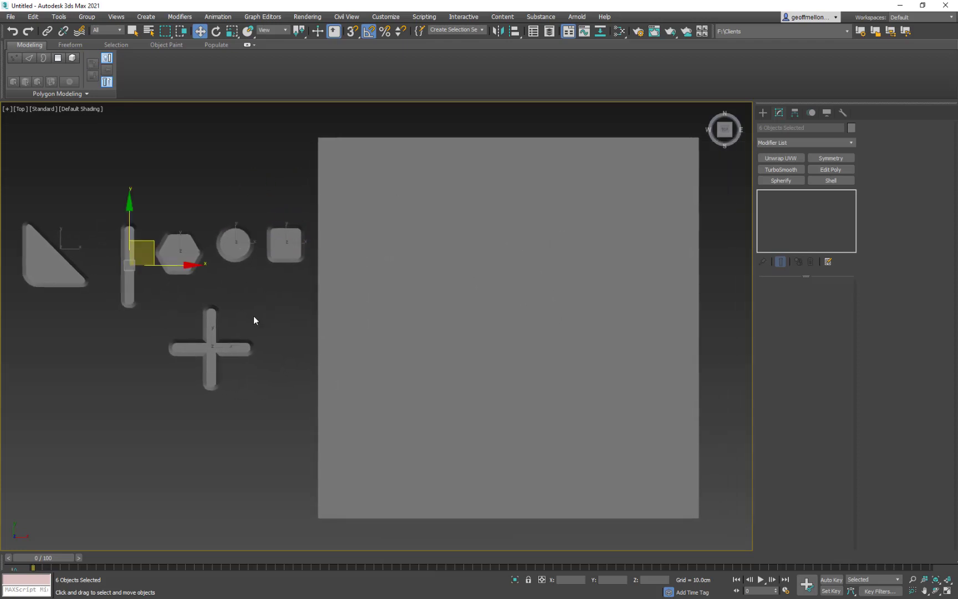
left_click(154, 206)
mouse_move(364, 300)
middle_mouse_down()
mouse_move(362, 312)
mouse_move(349, 313)
middle_mouse_up()
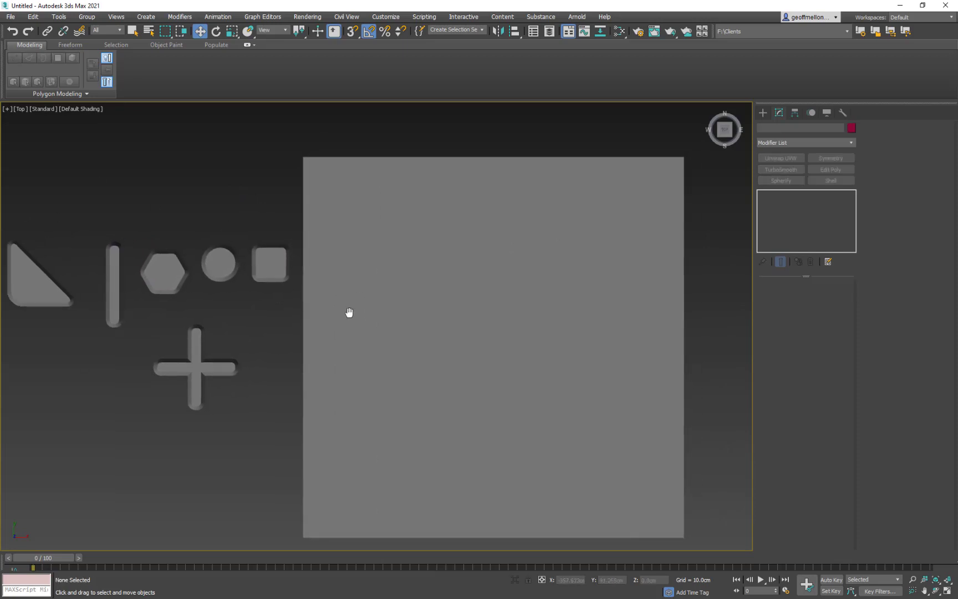
mouse_move(474, 265)
middle_mouse_down()
mouse_move(472, 250)
mouse_move(625, 245)
mouse_move(480, 247)
middle_mouse_up()
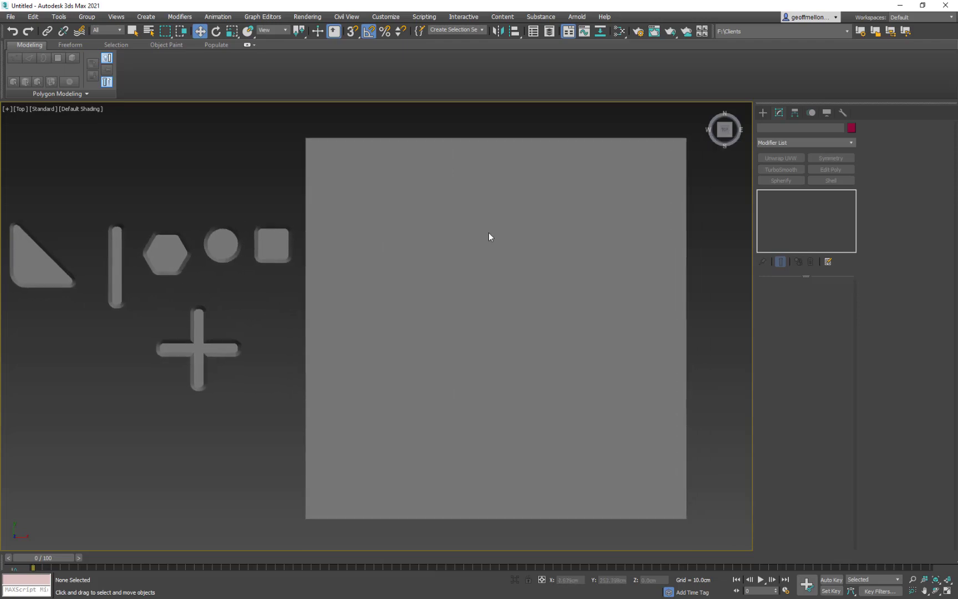
- Create a box of about 140 x 138 x 152 cm near the plane's upper-left corner
left_click(763, 112)
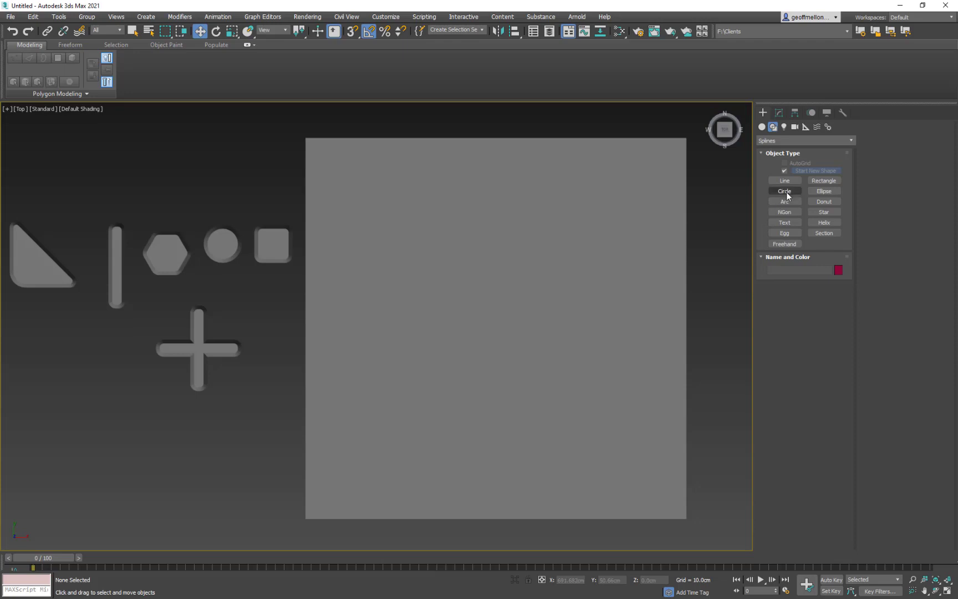
left_click(762, 127)
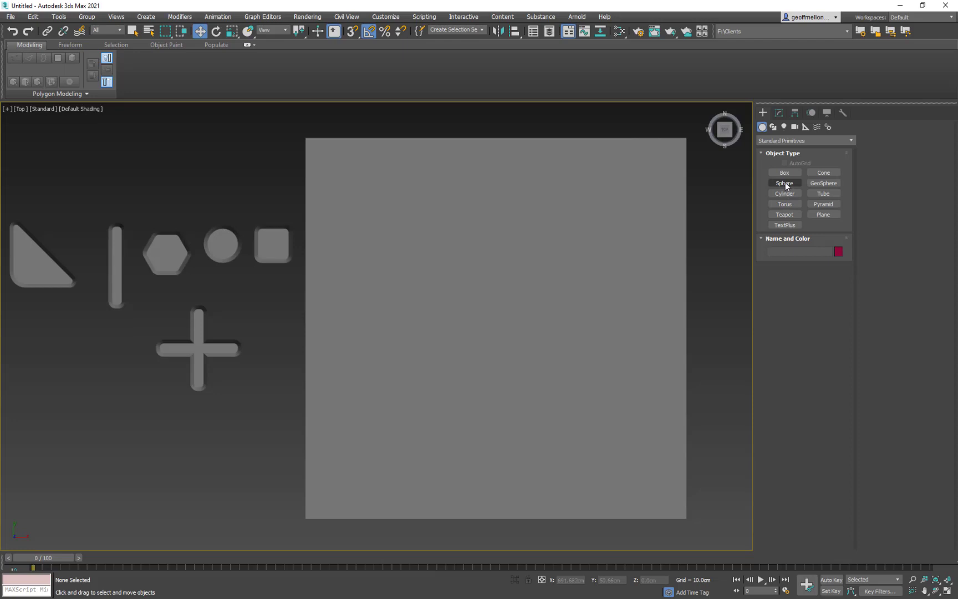
left_click(785, 173)
left_click_drag(349, 201, 400, 255)
left_click(415, 197)
key("w")
scroll(405, 205, "up", 2)
middle_click_drag(402, 200, 541, 216)
- Set the box's length and width to 150 cm each
left_click(778, 112)
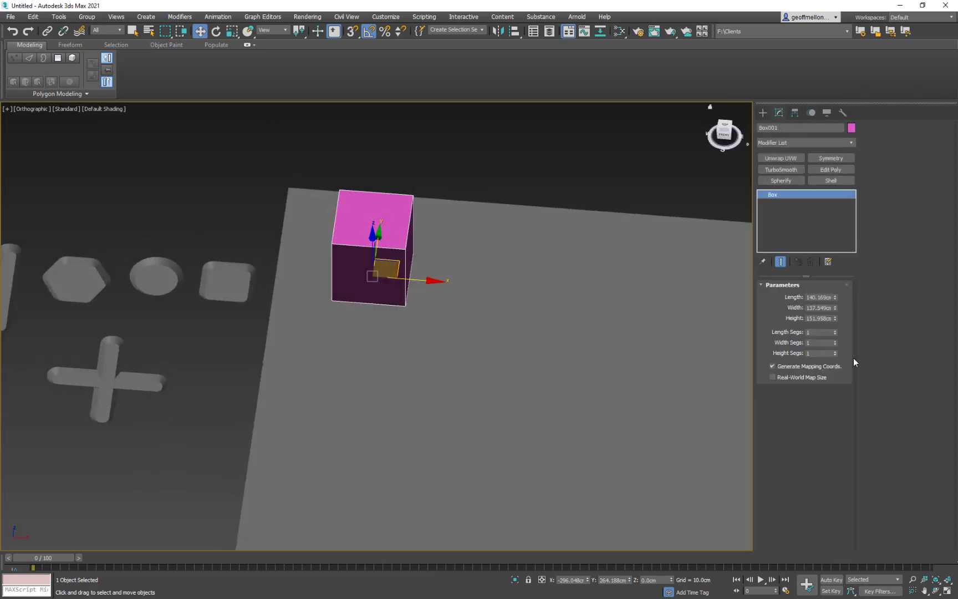
double_click(831, 297)
type("1m")
key("Tab")
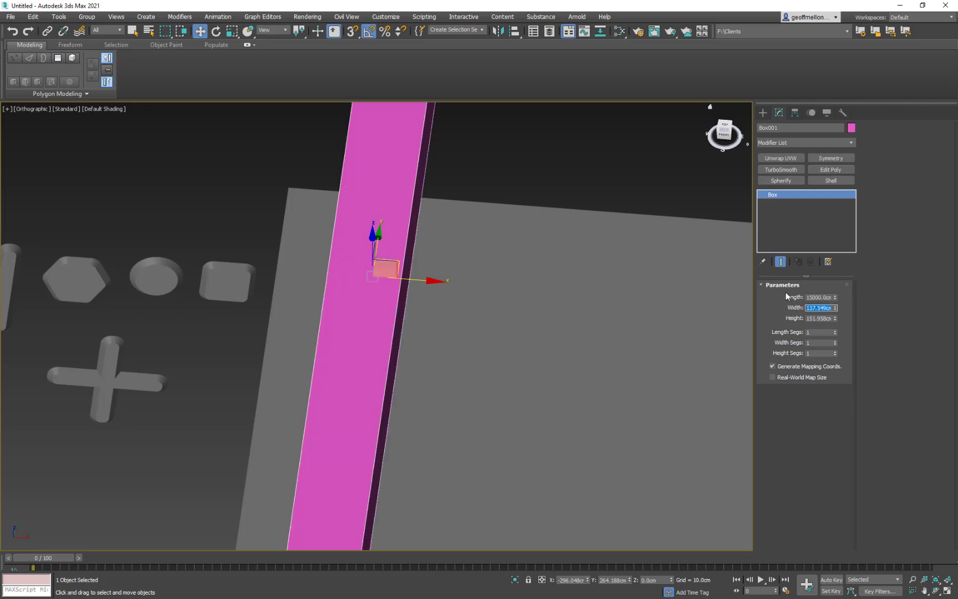
type("150")
key("Tab")
left_click_drag(832, 298, 736, 289)
type("150m")
key("Return")
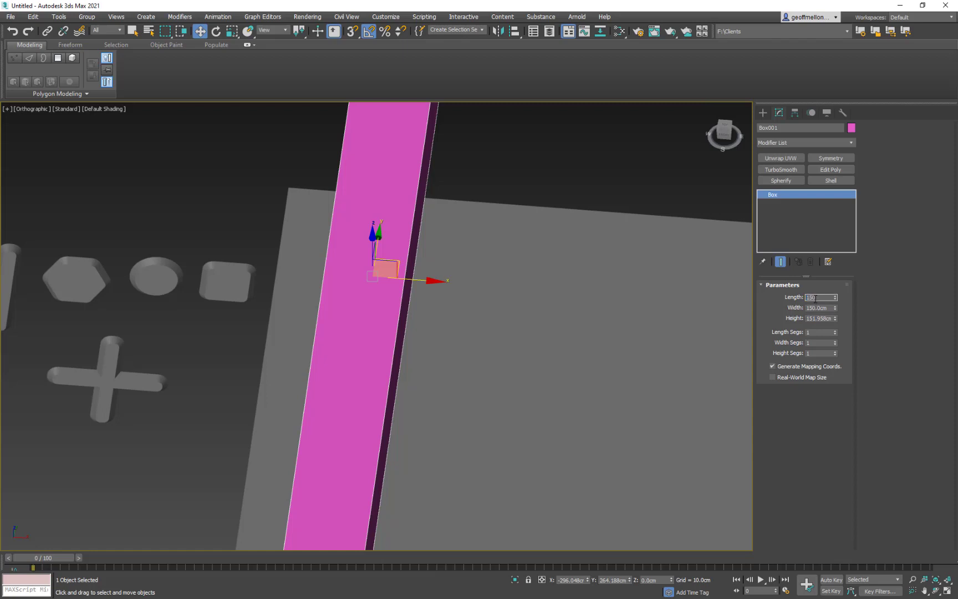
type("150")
key("Return")
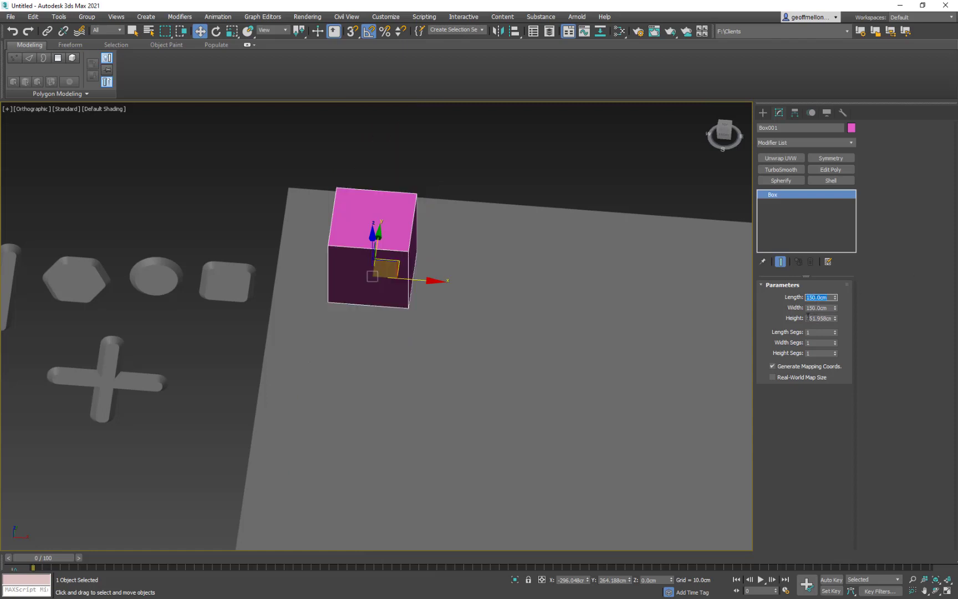
- Set the box's height to 20 cm
double_click(808, 318)
type("20")
key("Return")
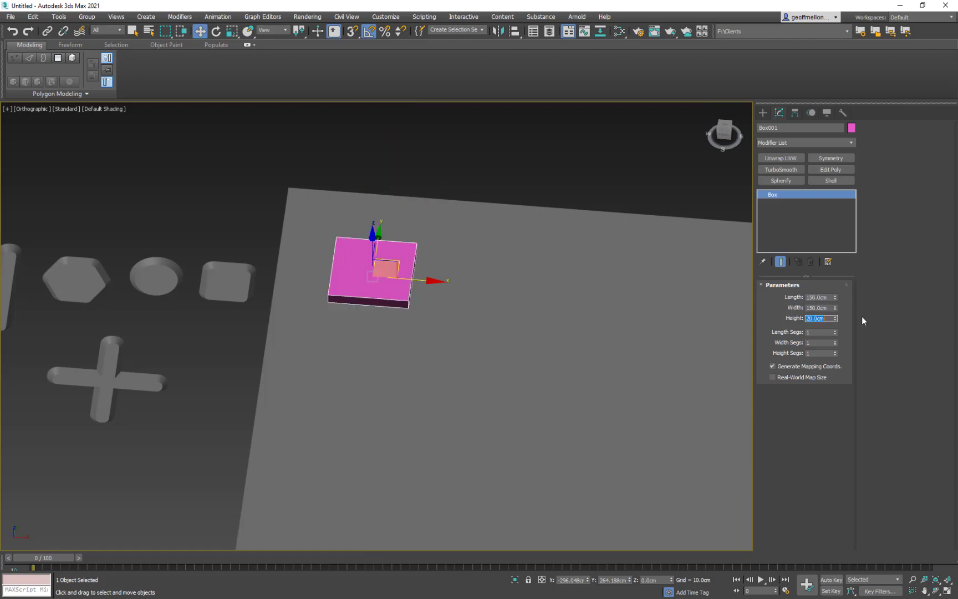
middle_click_drag(534, 272, 536, 278, "alt")
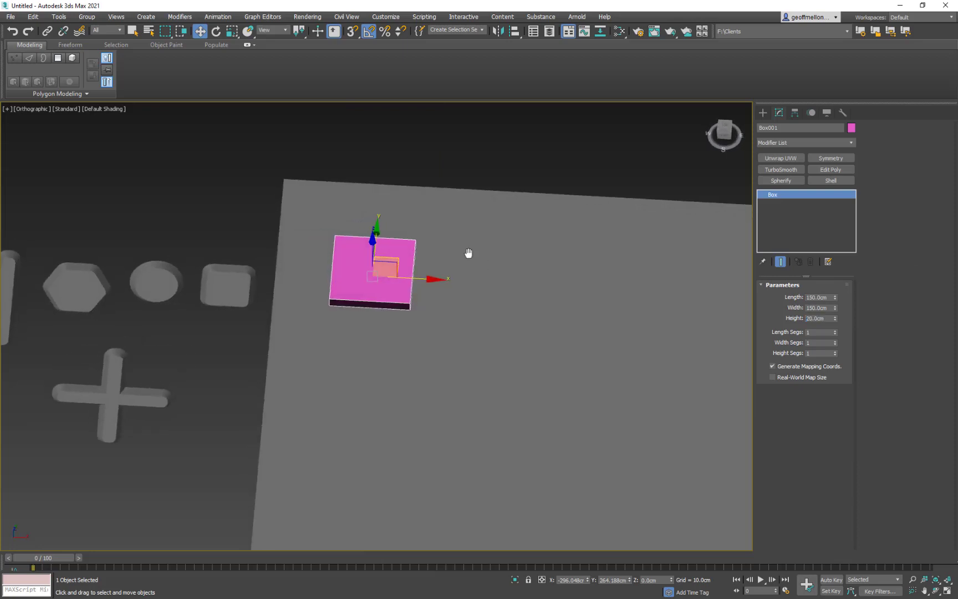
- Convert the flat box to an Editable Poly
key("r")
middle_click_drag(468, 252, 525, 337)
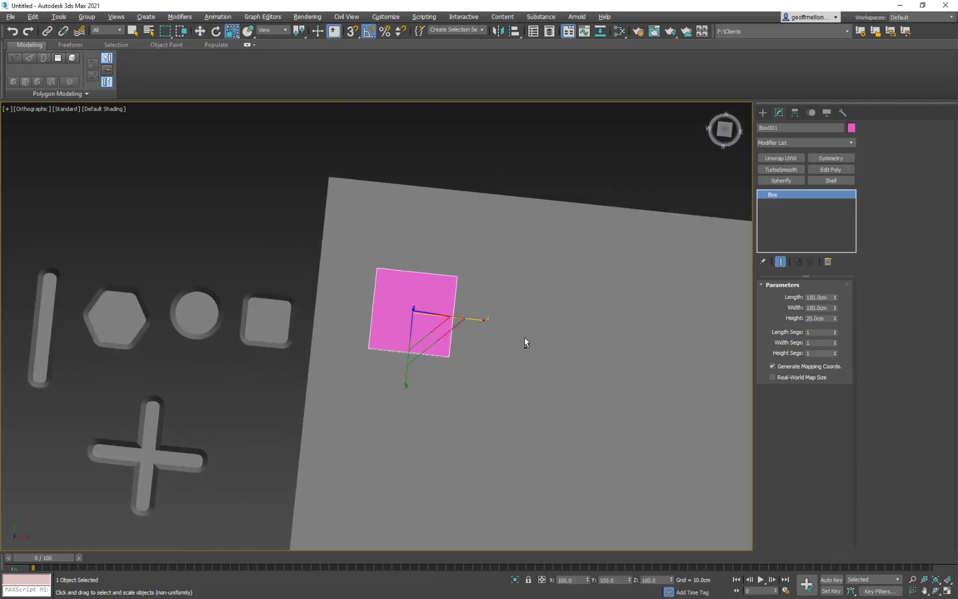
scroll(444, 301, "up", 2)
middle_click_drag(444, 301, 463, 307, "alt")
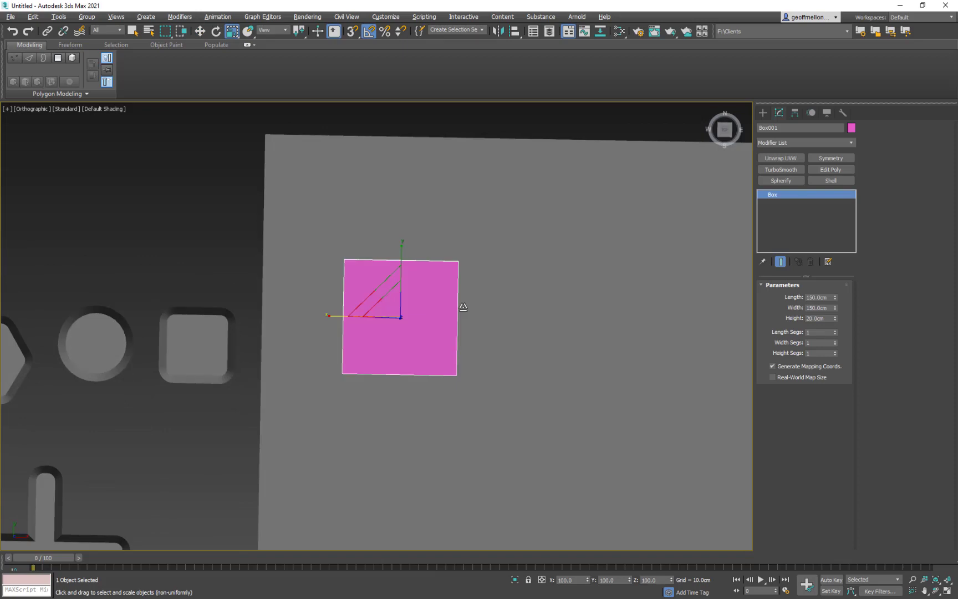
right_click(595, 225)
left_click(687, 335)
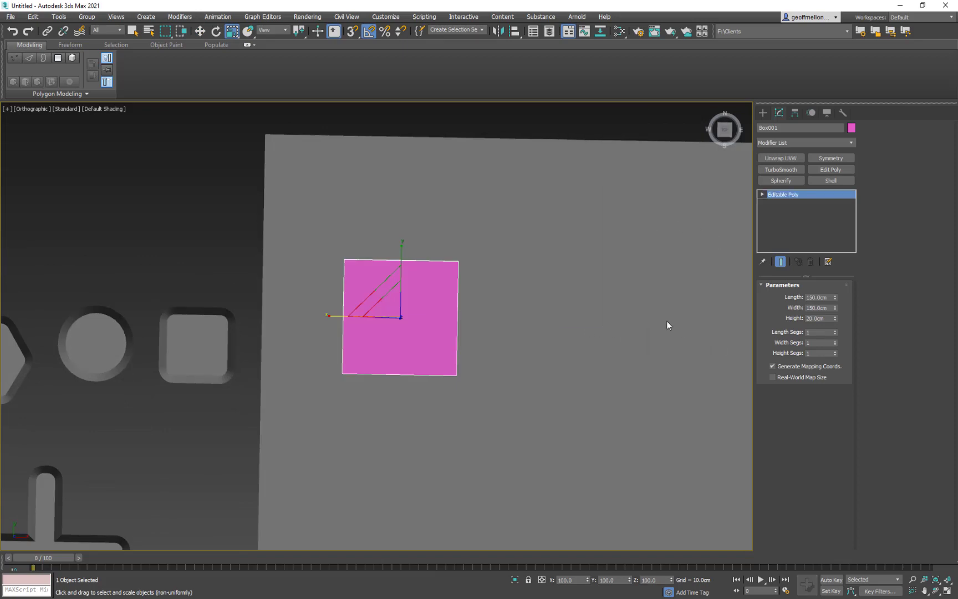
- Scale the box's top polygon down uniformly to slope the four sides, and return to the object level
middle_click_drag(494, 261, 448, 276)
key("4")
left_click(374, 316)
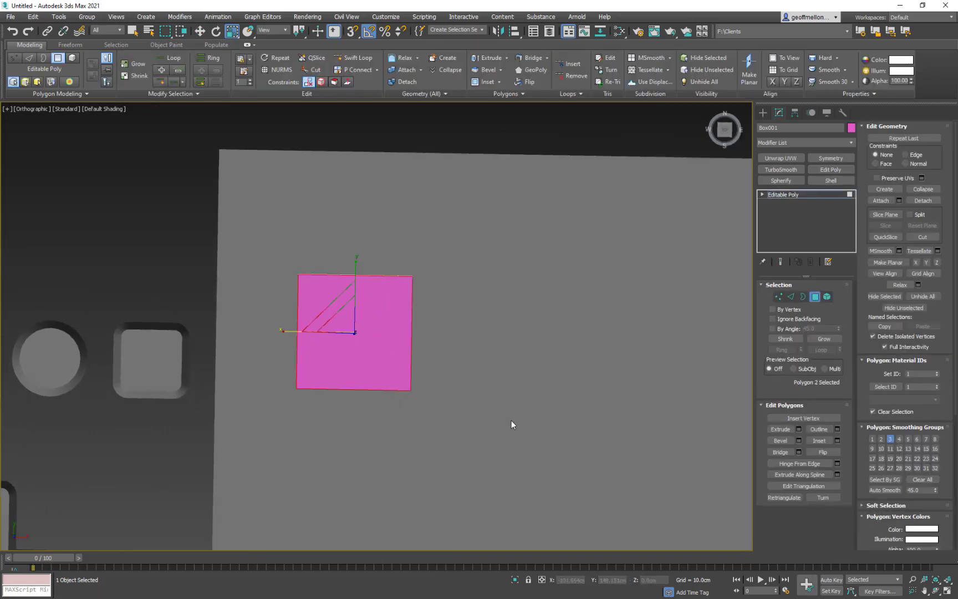
left_click_drag(347, 323, 350, 330)
middle_click_drag(469, 312, 475, 284)
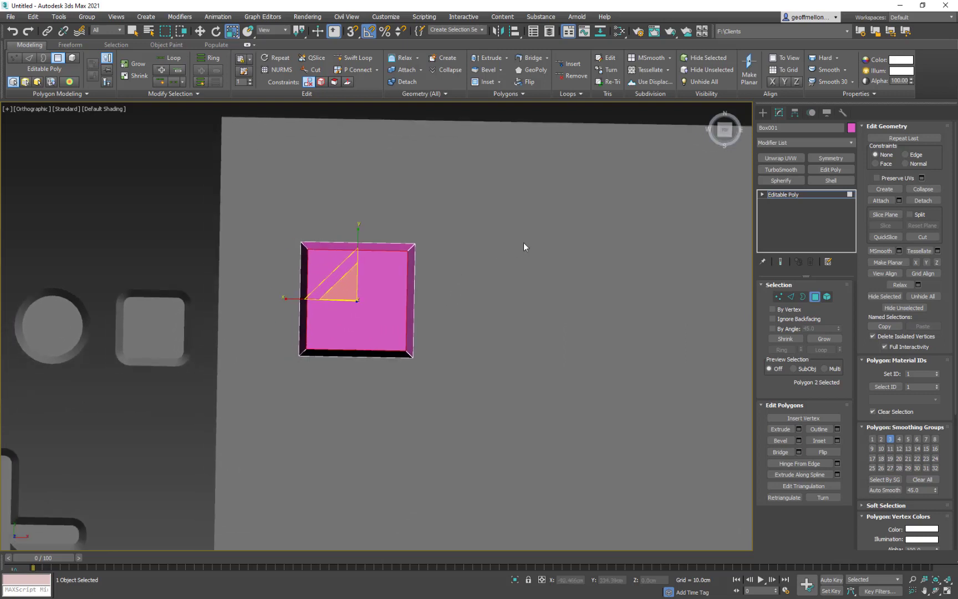
mouse_move(562, 255)
middle_mouse_down()
mouse_move(560, 270)
mouse_move(542, 242)
mouse_move(549, 247)
middle_mouse_up()
left_click(815, 296)
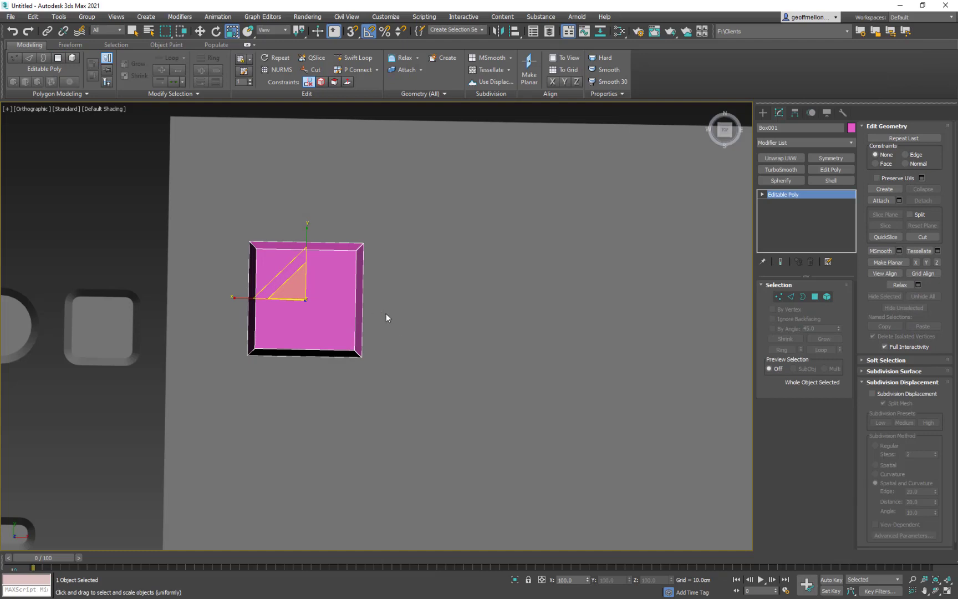
- Clone the bevelled box as a copy and place it off the plane, above the row of shapes
key("w")
mouse_move(321, 276)
left_mouse_down("shift")
mouse_move(60, 156)
mouse_move(74, 169)
left_mouse_up("shift")
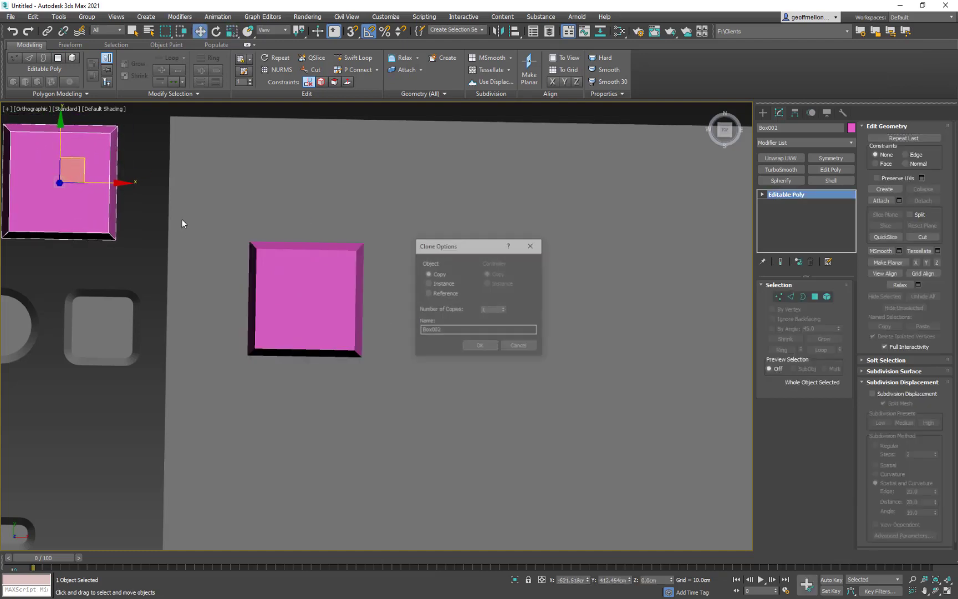
left_click(481, 346)
middle_click_drag(287, 246, 276, 265)
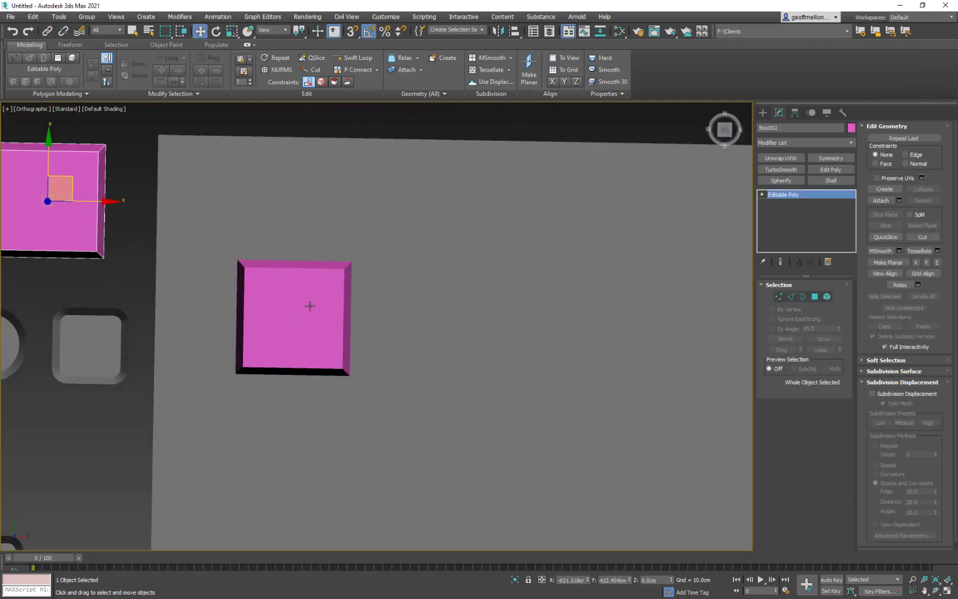
- Clone the rounded triangle as a copy and place it just above the plane in the top view
left_click(310, 306)
middle_click_drag(310, 306, 557, 171)
scroll(499, 257, "down", 3)
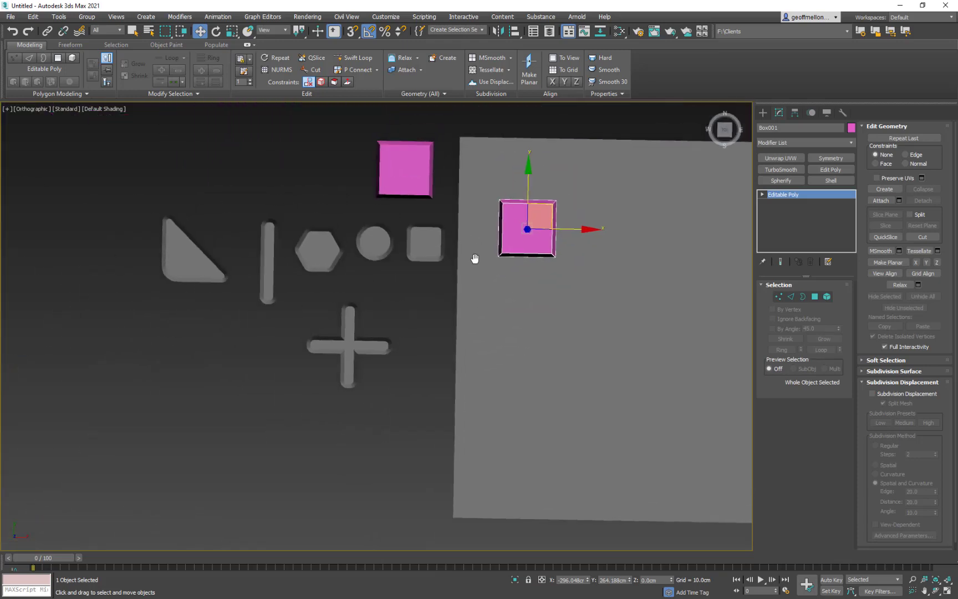
left_click_drag(239, 345, 222, 334)
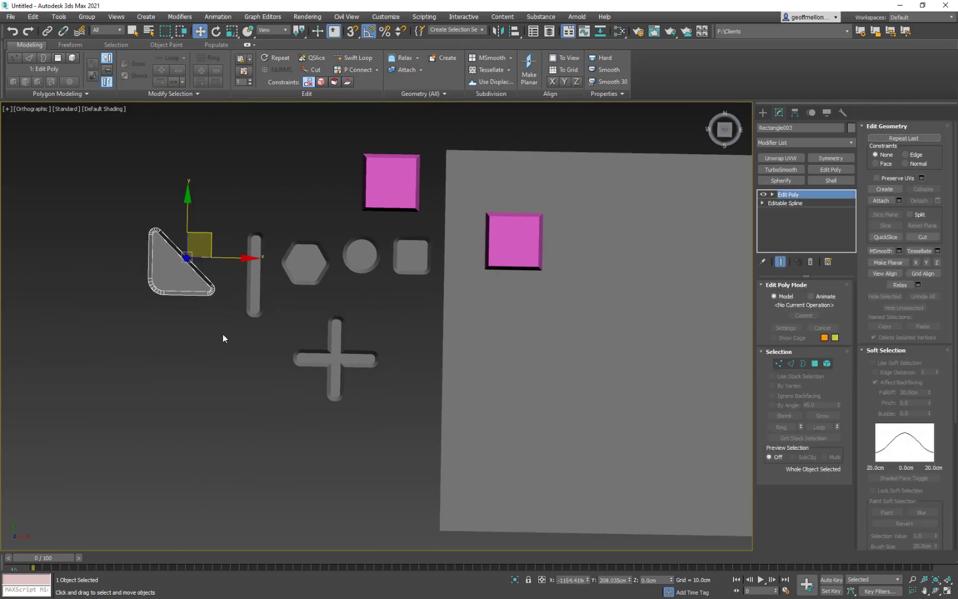
left_click(213, 243)
left_click(194, 269)
key("t")
key("z")
scroll(331, 320, "down", 8)
middle_click_drag(383, 317, 372, 320)
scroll(366, 319, "up", 4)
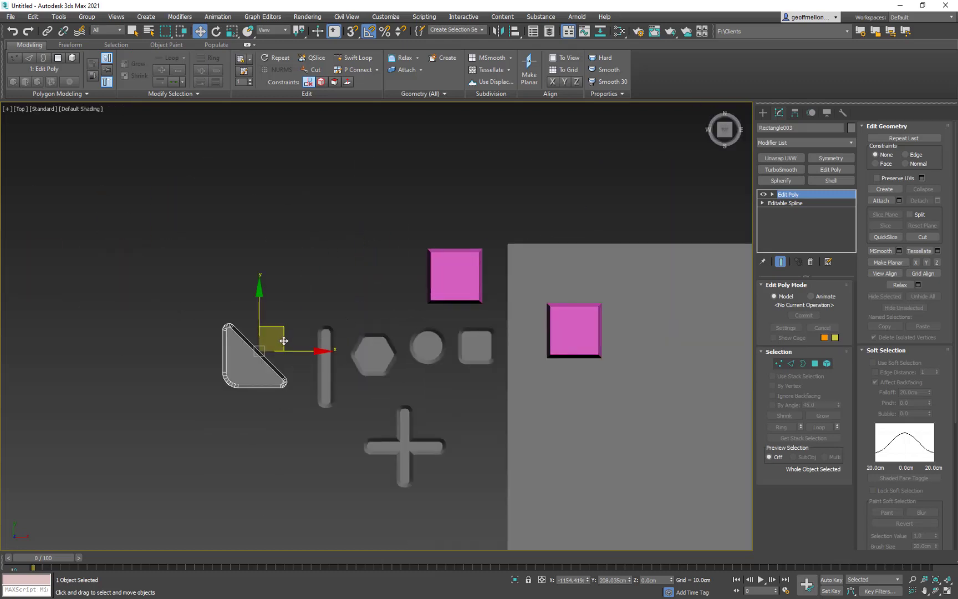
mouse_move(284, 340)
left_mouse_down("shift")
mouse_move(589, 312)
mouse_move(581, 252)
mouse_move(606, 185)
left_mouse_up("shift")
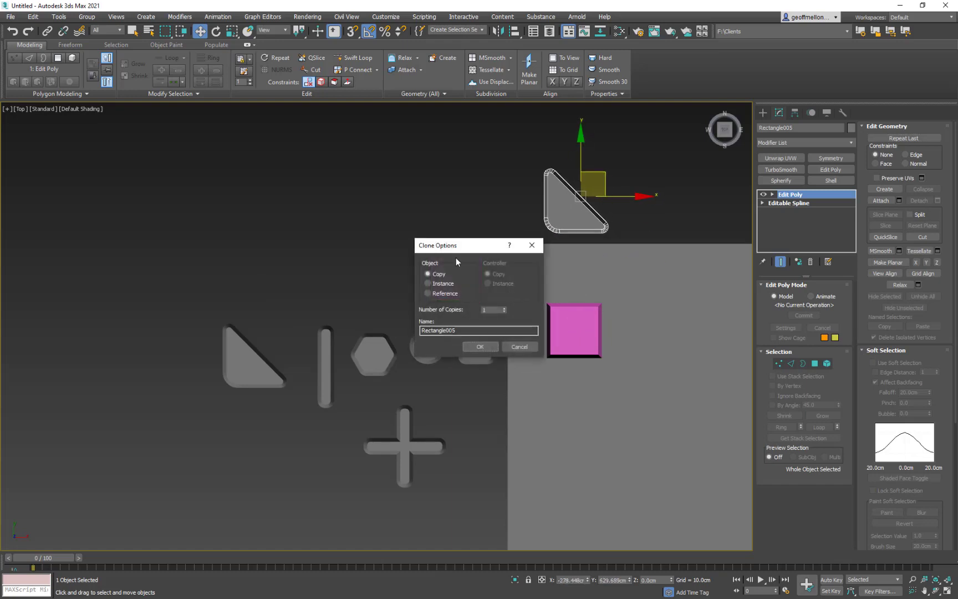
left_click(480, 346)
middle_click_drag(567, 241, 421, 298)
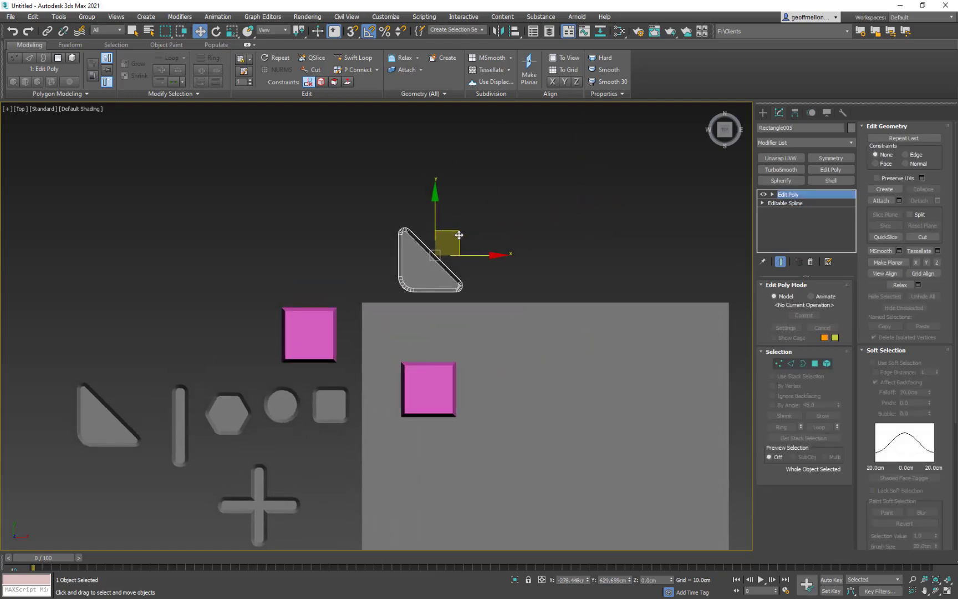
- Lower the bevelled box on the plane to about -29 cm on the Z axis
left_click(426, 381)
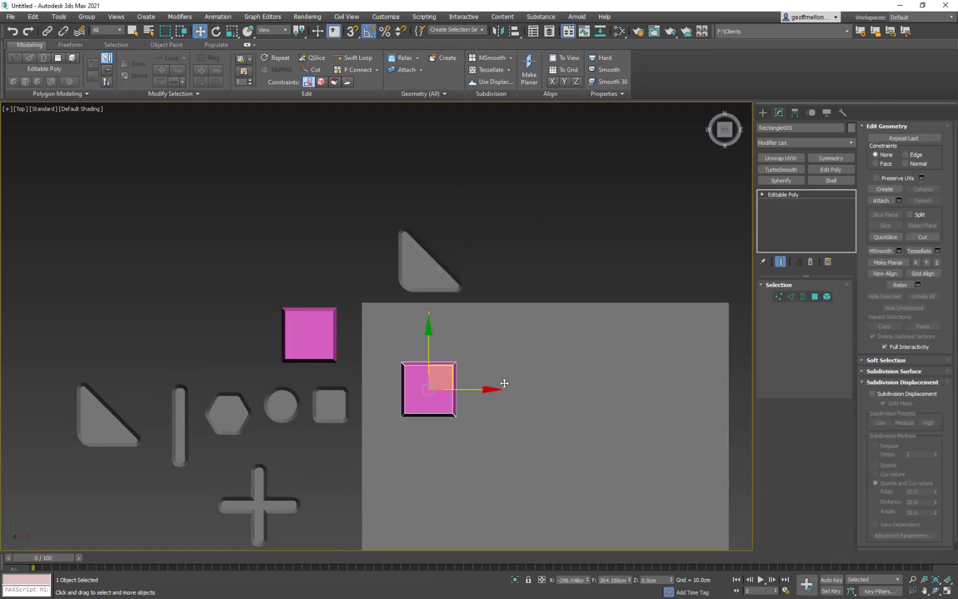
middle_click_drag(502, 373, 626, 209)
key("super")
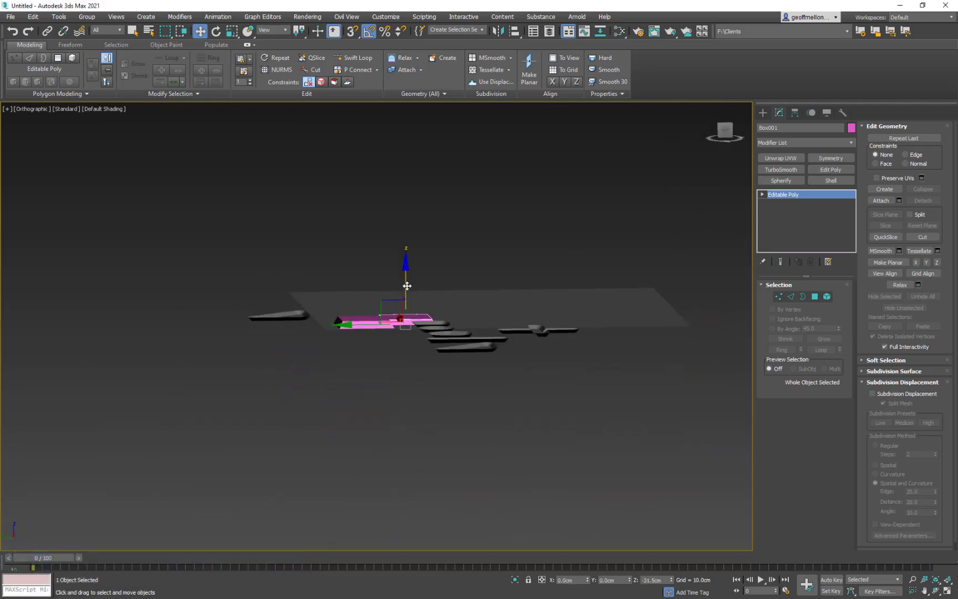
middle_click_drag(411, 287, 426, 333, "alt")
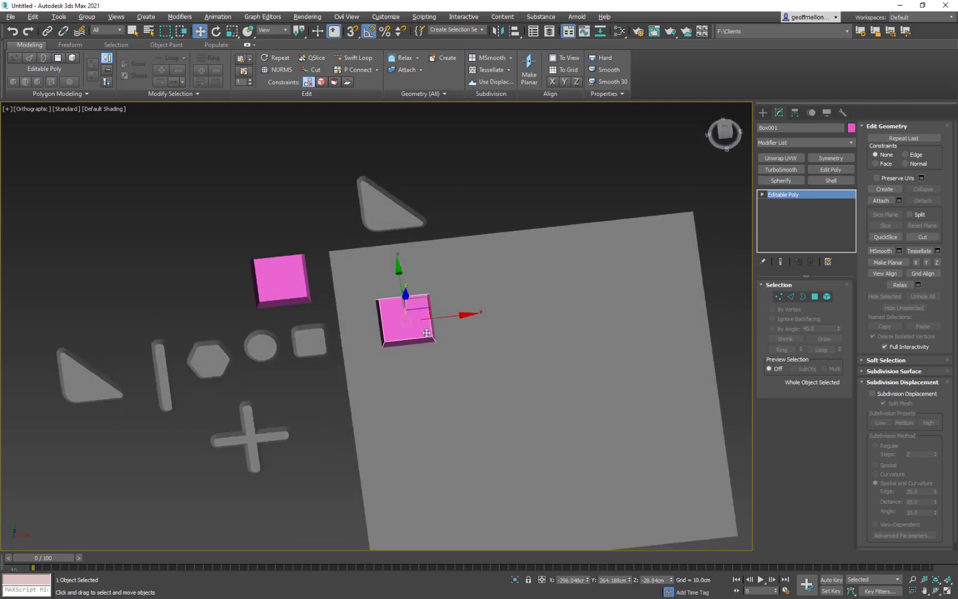
- Move the copied rounded triangle over the bevelled box on the plane
left_click(394, 216)
middle_click_drag(394, 215, 409, 168, "alt")
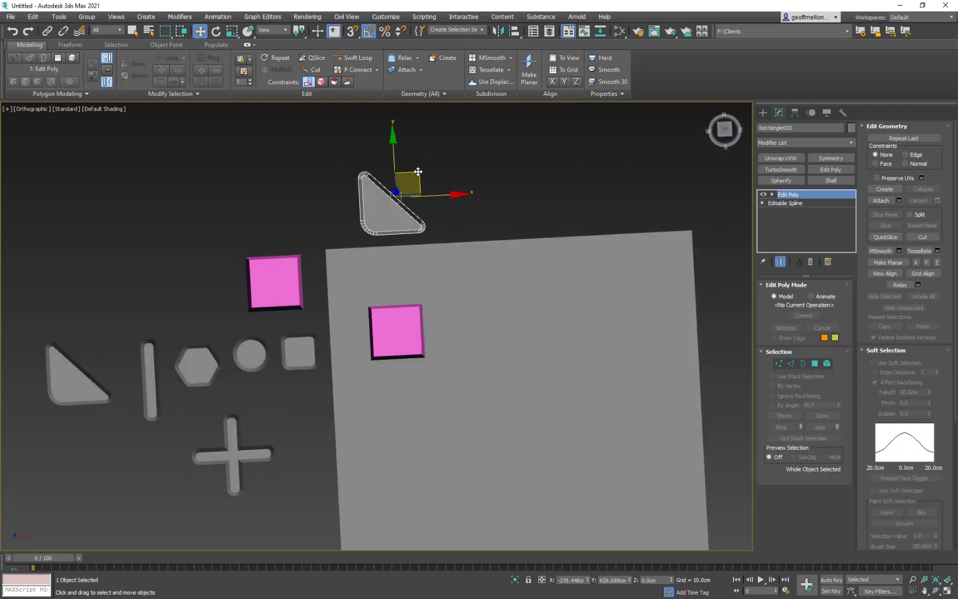
middle_click_drag(519, 216, 487, 236)
key("t")
key("z")
middle_click_drag(425, 239, 440, 191)
scroll(480, 234, "down", 6)
left_click_drag(430, 176, 446, 437)
- Scale the copied triangle down uniformly to about 44% so it fits within the bevelled box
key("r")
middle_click_drag(455, 330, 454, 272)
scroll(410, 317, "up", 2)
scroll(454, 272, "up", 1)
middle_click_drag(437, 315, 481, 266)
- Move the small triangle toward the box's lower-left area and enlarge it uniformly to about 55%
key("w")
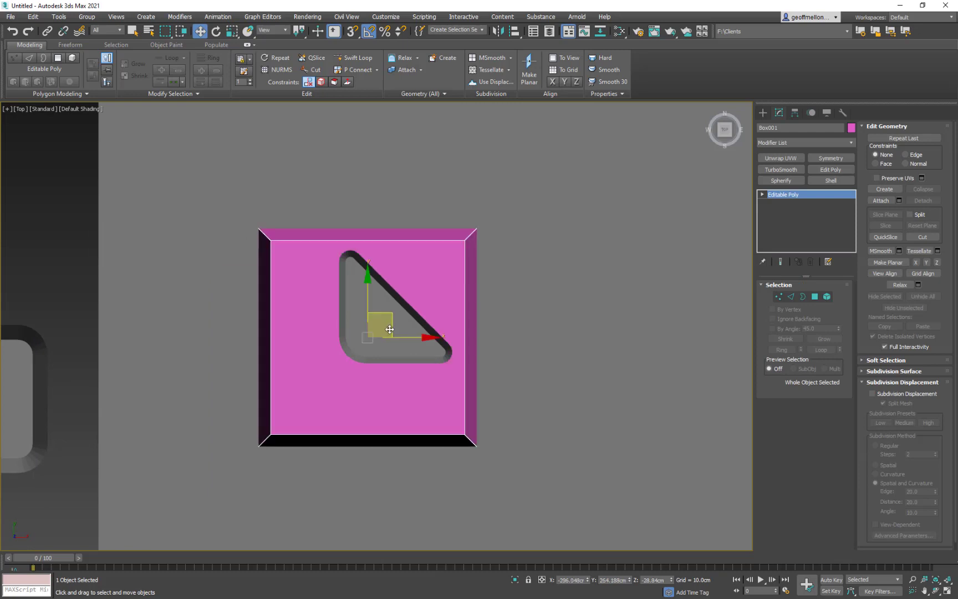
left_click_drag(425, 280, 398, 326)
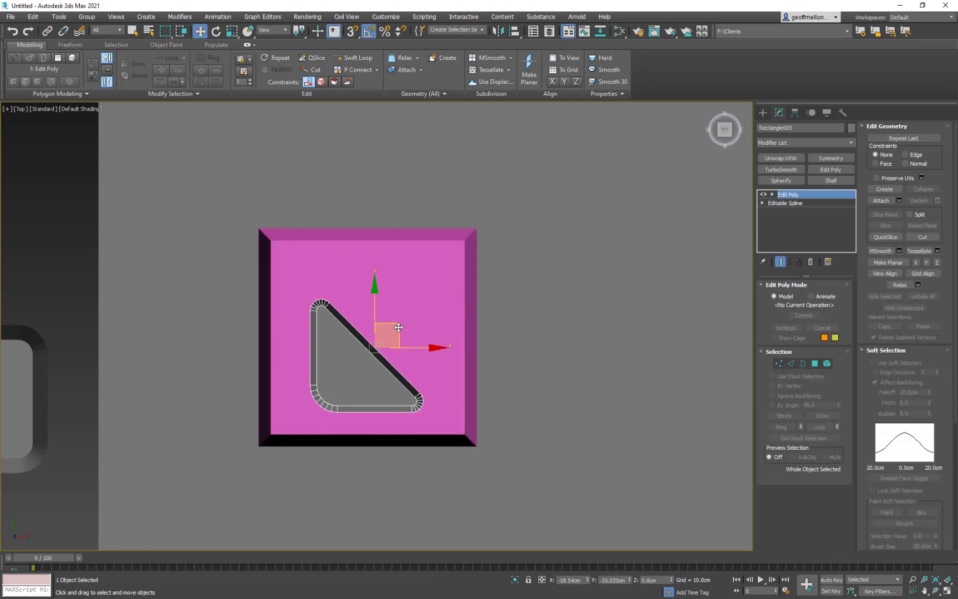
key("r")
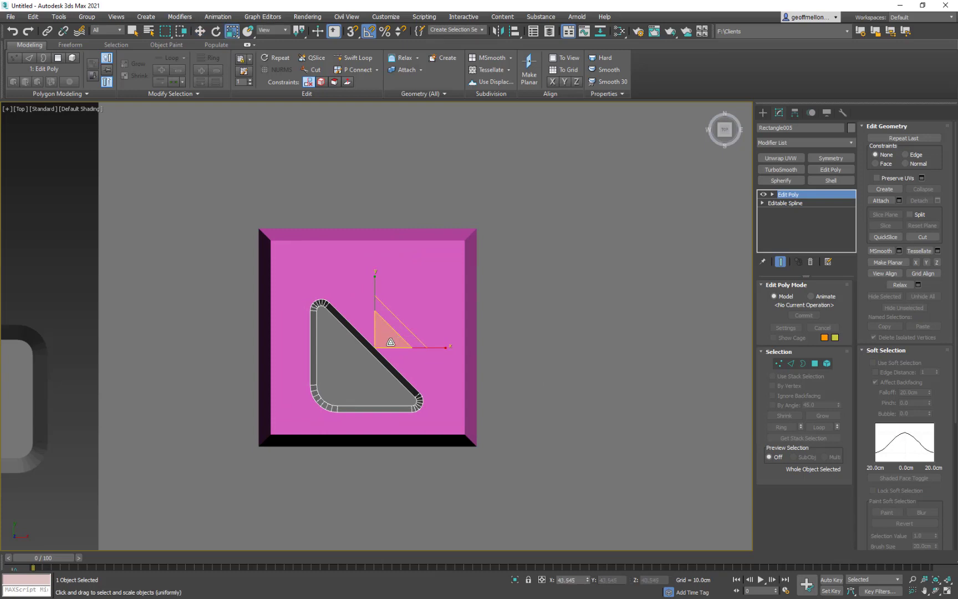
left_click_drag(389, 341, 393, 328)
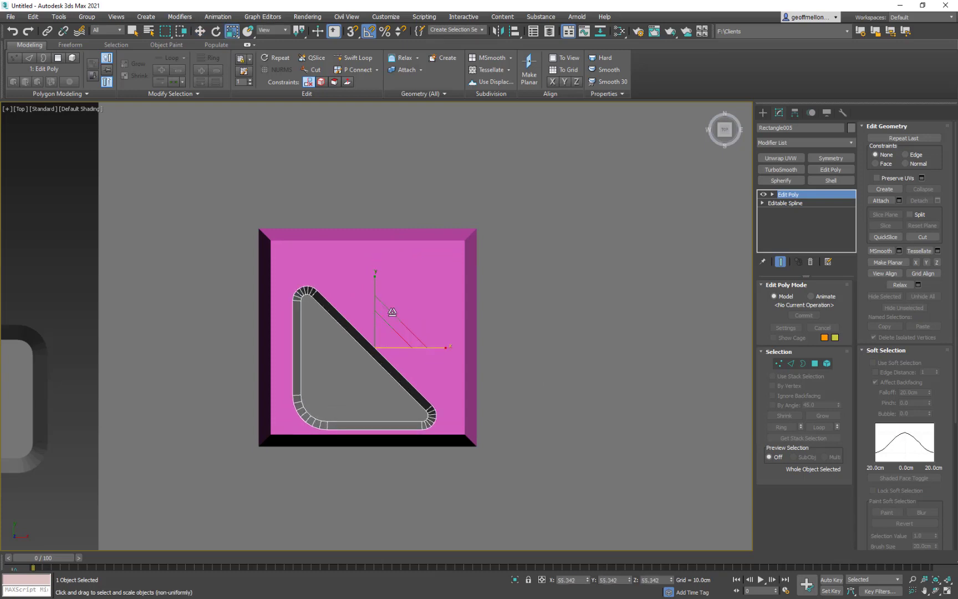
- Stretch the triangle slightly along Y and X and centre it on the box's top face
left_click_drag(375, 284, 375, 281)
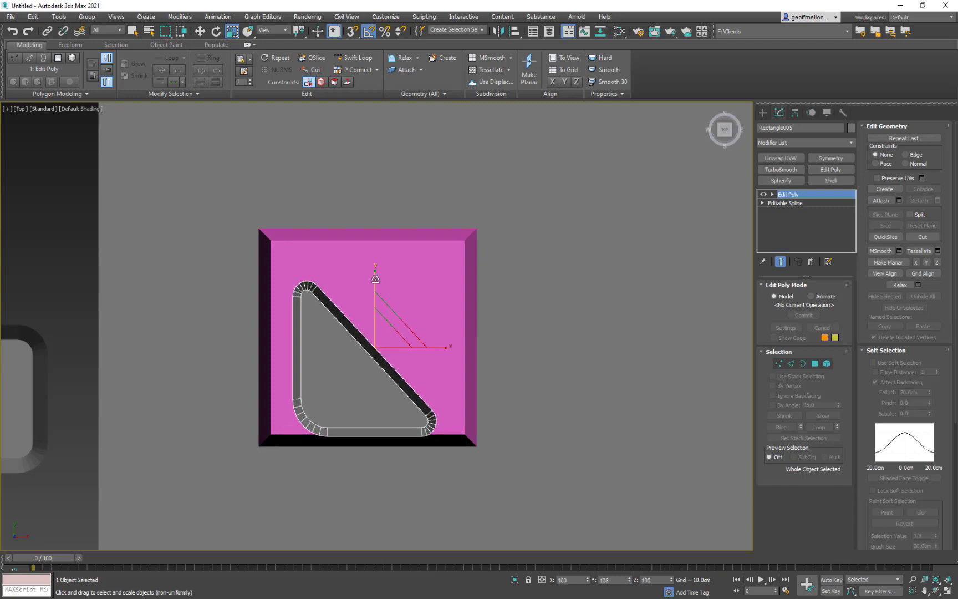
left_click_drag(439, 346, 422, 335)
key("w")
middle_click_drag(421, 335, 362, 299)
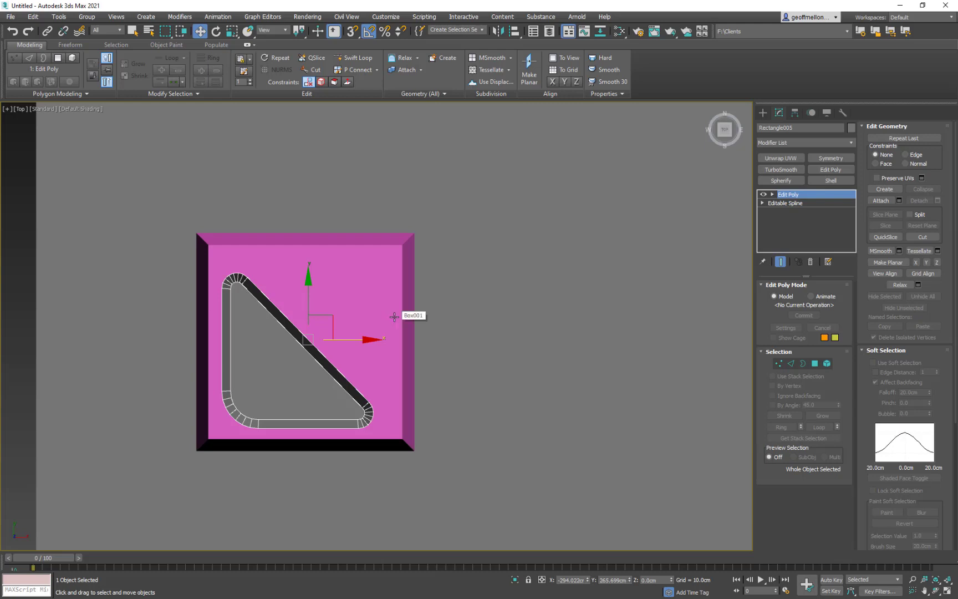
- Duplicate the rounded triangle as an independent copy and rotate the duplicate 180 degrees about Z
key("ctrl+v")
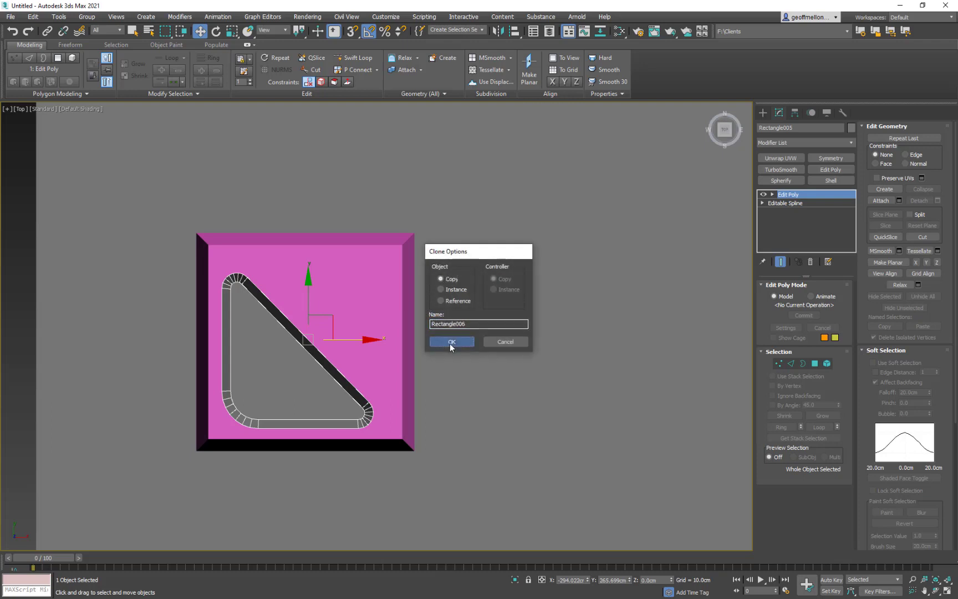
left_click(451, 342)
key("e")
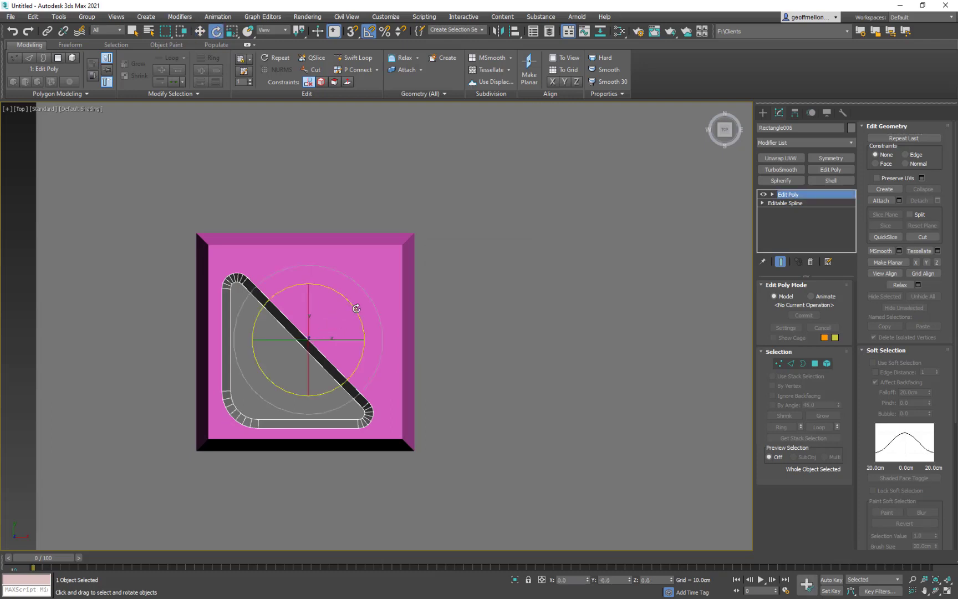
mouse_move(357, 309)
left_mouse_down()
mouse_move(337, 454)
mouse_move(271, 466)
mouse_move(323, 432)
mouse_move(331, 447)
mouse_move(336, 436)
left_mouse_up()
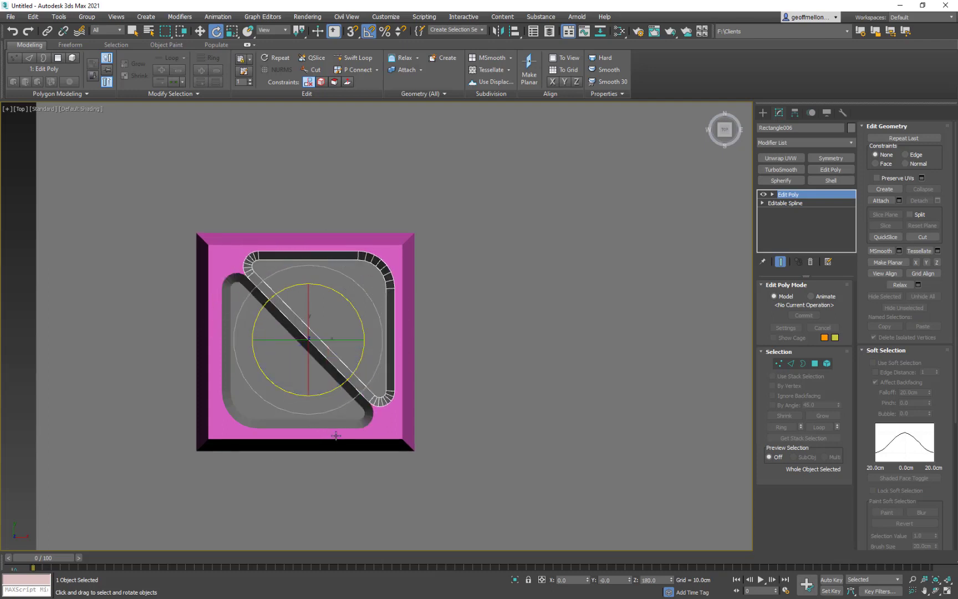
- Move the two triangles apart toward opposite corners of the box's top face, and select both
middle_click_drag(380, 344, 320, 378)
key("w")
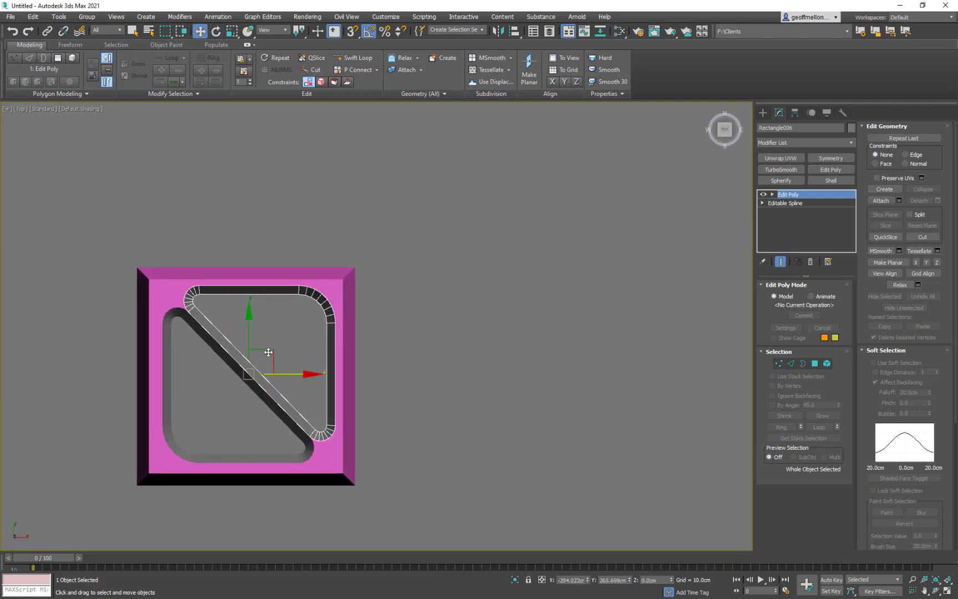
mouse_move(268, 353)
left_mouse_down()
mouse_move(285, 335)
mouse_move(268, 350)
mouse_move(276, 354)
left_mouse_up()
left_click(229, 405, "ctrl")
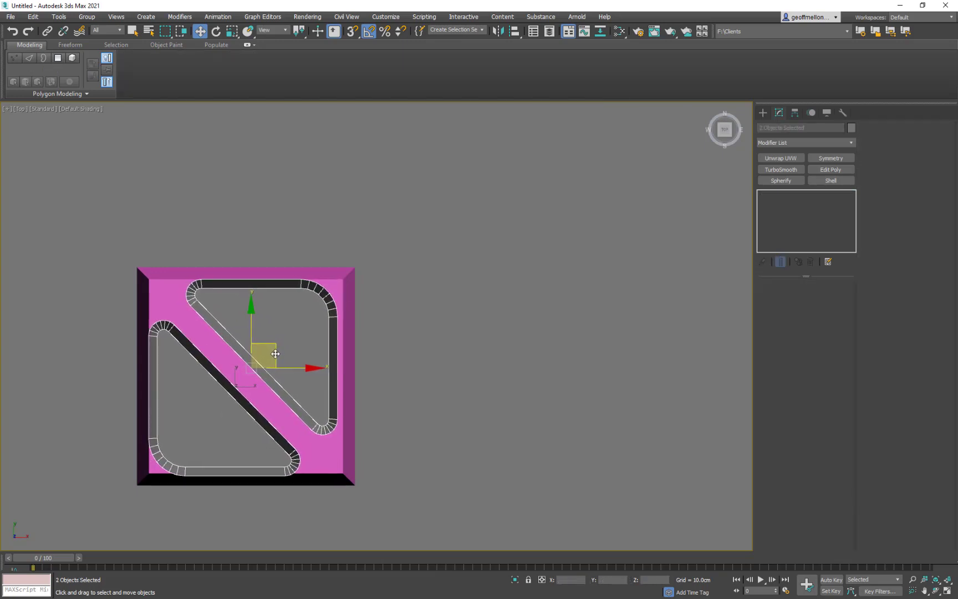
- Scale both triangles down uniformly to about 90%, each about its own pivot point
key("r")
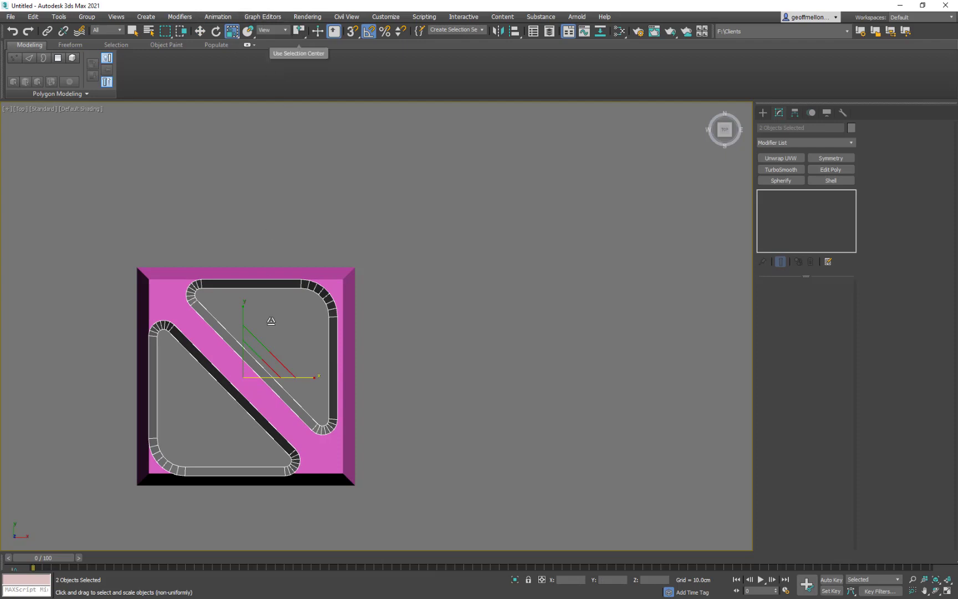
left_click_drag(252, 367, 261, 385)
key("ctrl+z")
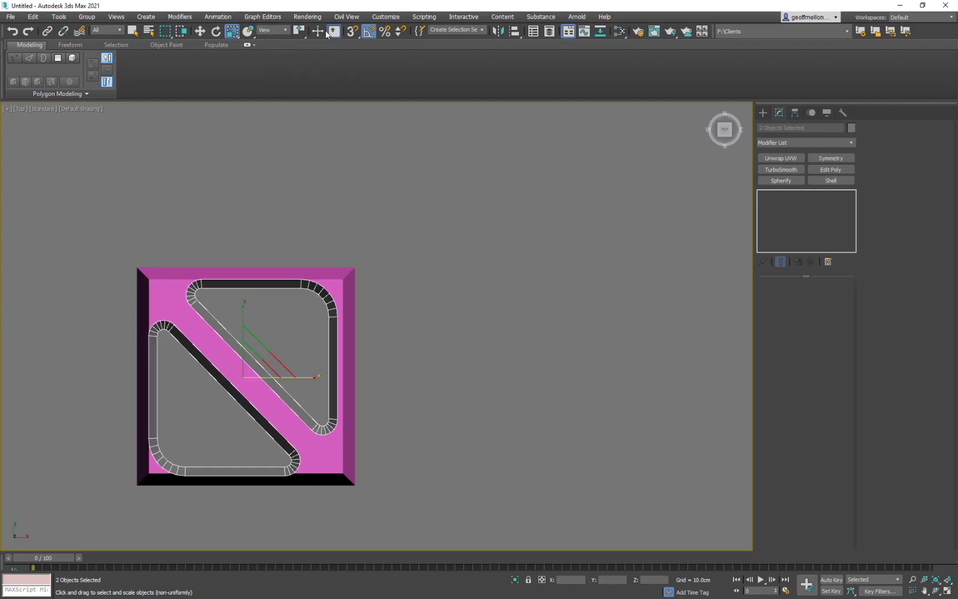
mouse_move(300, 35)
left_mouse_down()
mouse_move(304, 65)
mouse_move(301, 48)
left_mouse_up()
left_click_drag(265, 355, 267, 361)
middle_click_drag(320, 328, 365, 303)
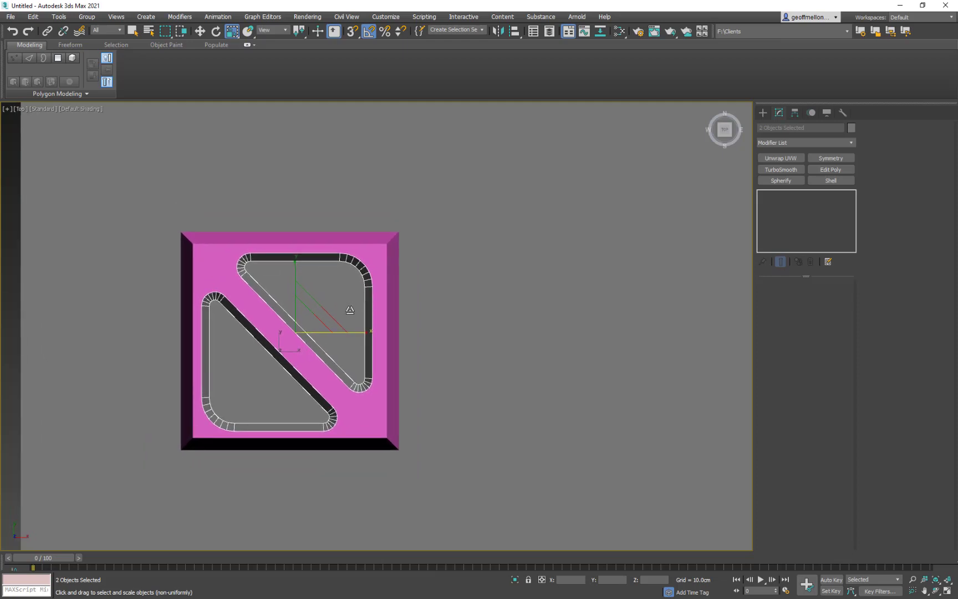
- Shift both triangles together slightly along X and fine-tune their scale to fit the box's top face
key("w")
left_click_drag(340, 333, 311, 323)
key("r")
mouse_move(387, 331)
middle_mouse_down()
mouse_move(383, 307)
mouse_move(379, 325)
middle_mouse_up()
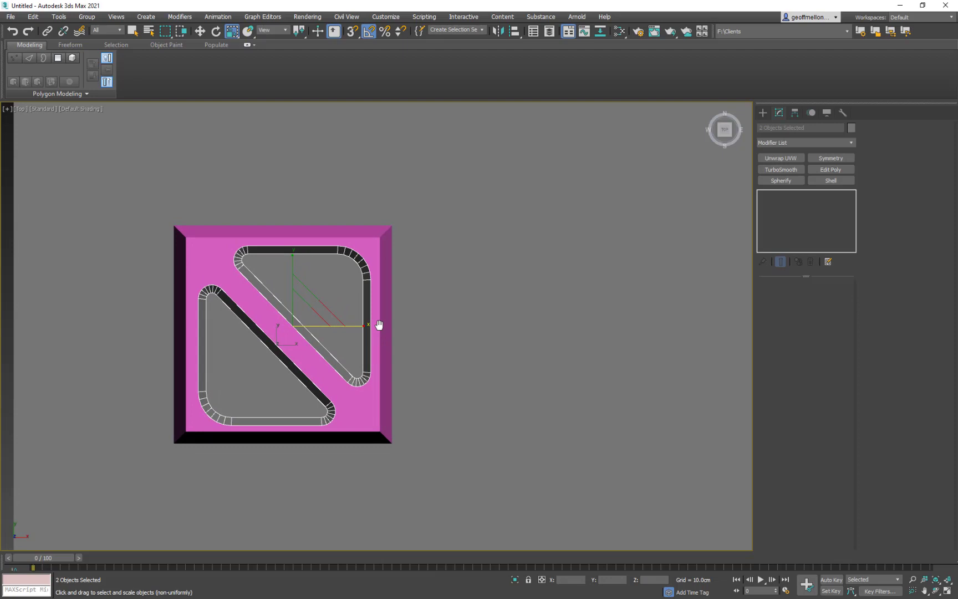
- Nudge the lower and upper triangles individually to even out their margins to the box's top edges
left_click(249, 368)
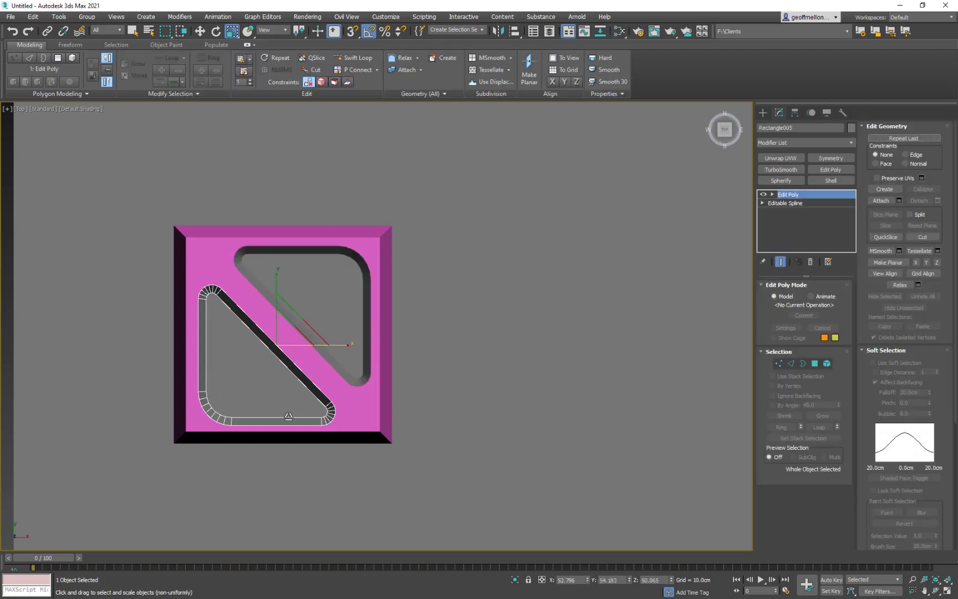
key("w")
left_click_drag(313, 346, 306, 347)
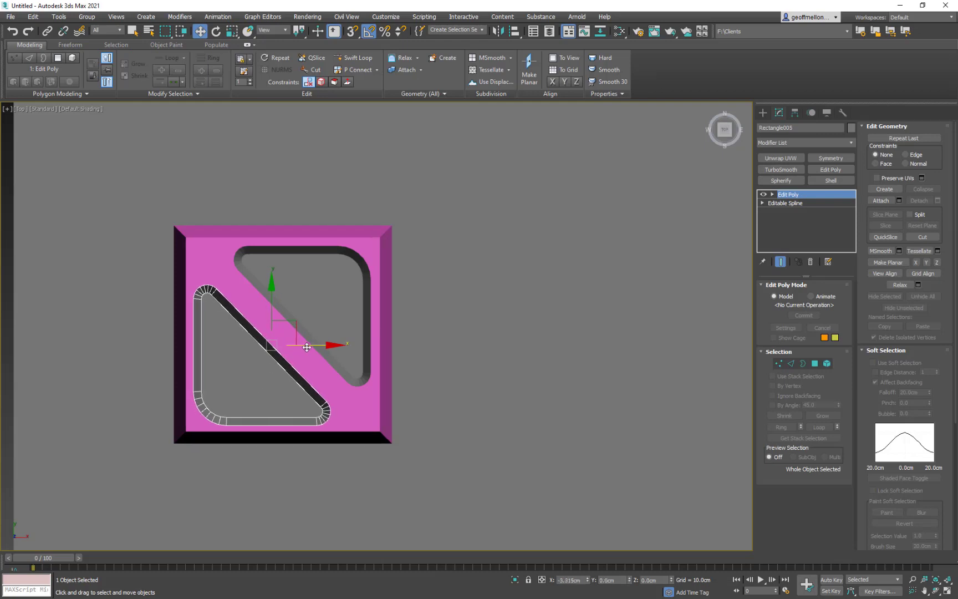
left_click(338, 274)
left_click_drag(289, 282, 289, 279)
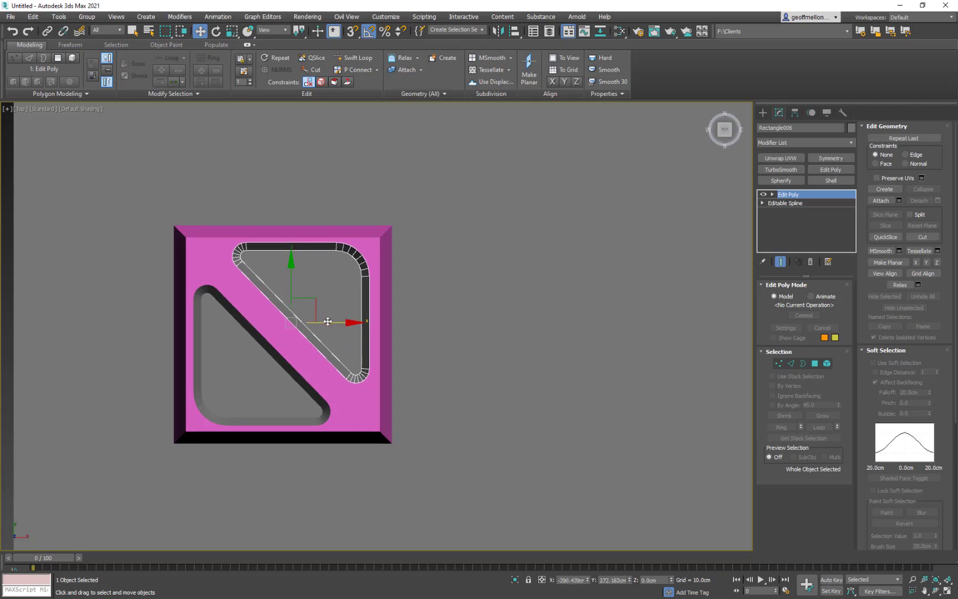
left_click_drag(328, 323, 331, 323)
- Select the box's lower and left top-face edges and the bevel edges at its two lower corners
middle_click_drag(295, 249, 401, 210)
scroll(379, 206, "down", 4)
scroll(383, 223, "up", 2)
left_click(447, 321)
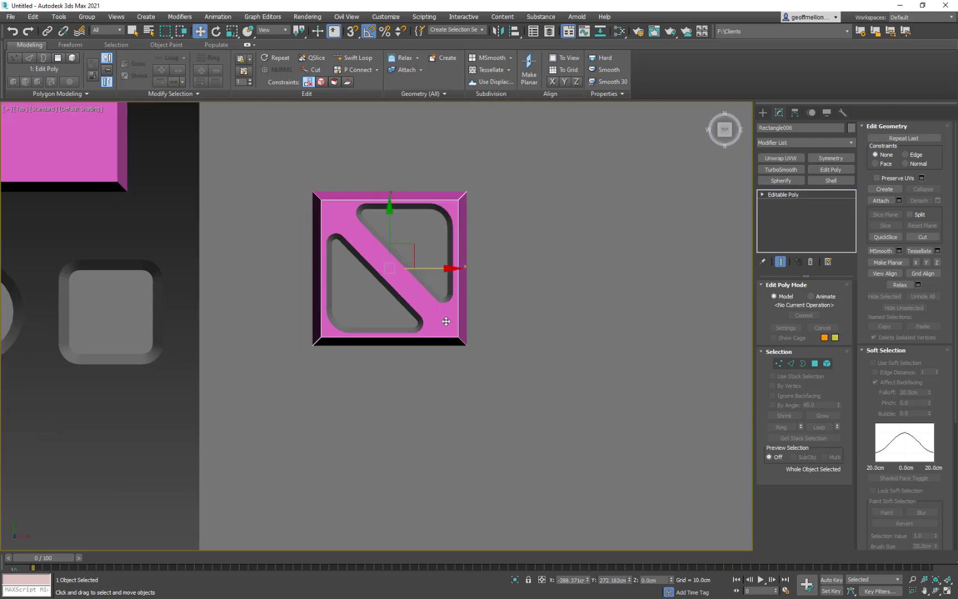
scroll(499, 258, "up", 2)
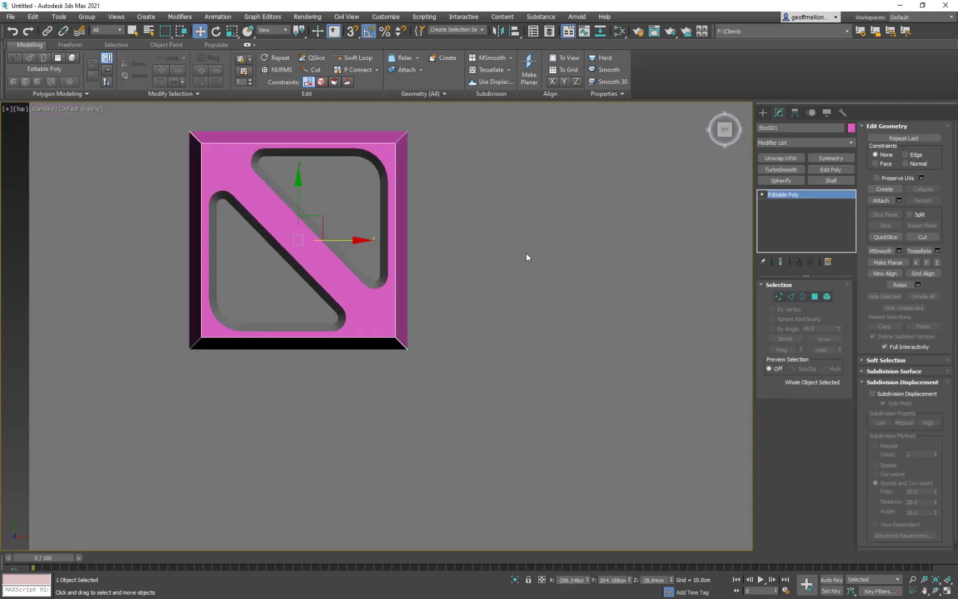
scroll(582, 252, "down", 4)
key("2")
scroll(580, 293, "up", 5)
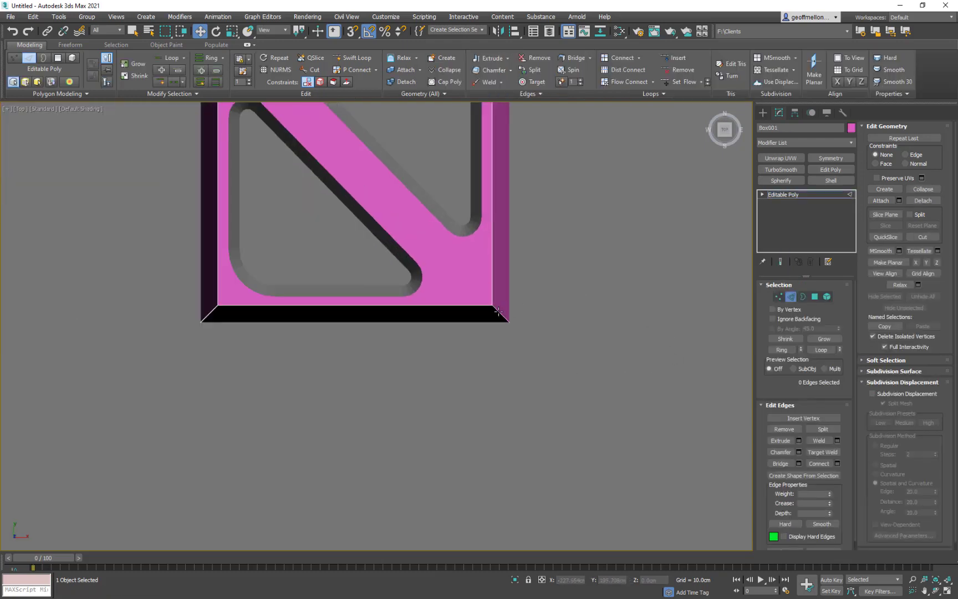
left_click(498, 312)
left_click(211, 310, "ctrl")
left_click(219, 295, "ctrl")
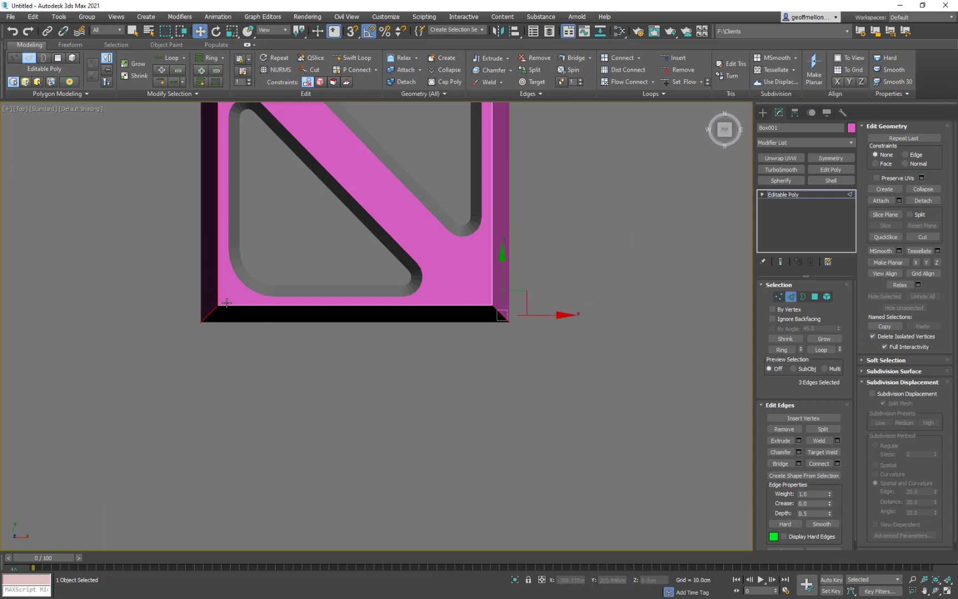
left_click(242, 306, "ctrl")
- Add the right and upper top-face edges and the two upper corner bevel edges to the selection
middle_click_drag(475, 208, 466, 403)
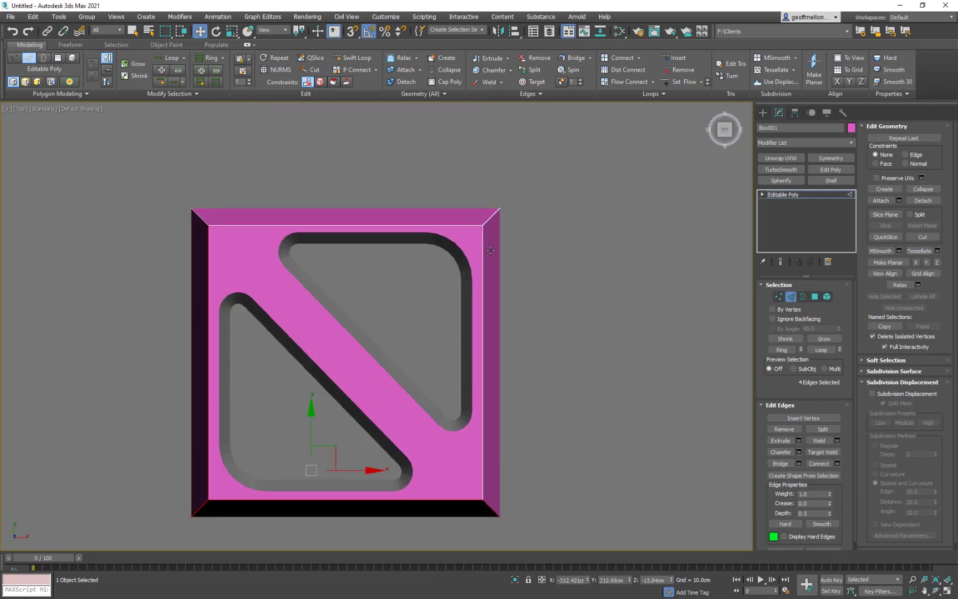
left_click(485, 253, "ctrl")
left_click(489, 222, "ctrl")
left_click(462, 226, "ctrl")
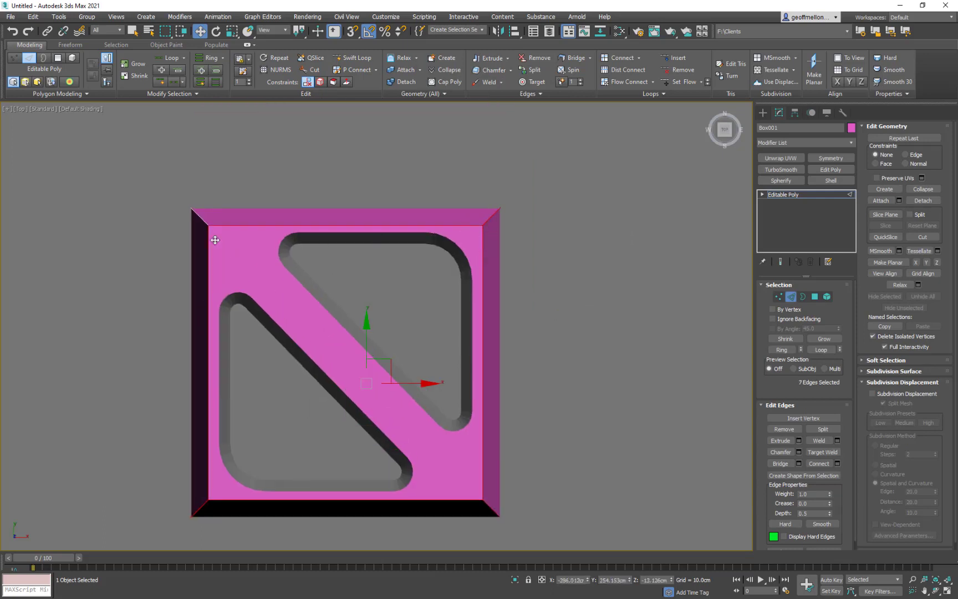
left_click(200, 219, "ctrl")
- Chamfer the eight selected box edges by 2 cm with 0 segments
scroll(533, 274, "down", 2)
right_click(567, 224)
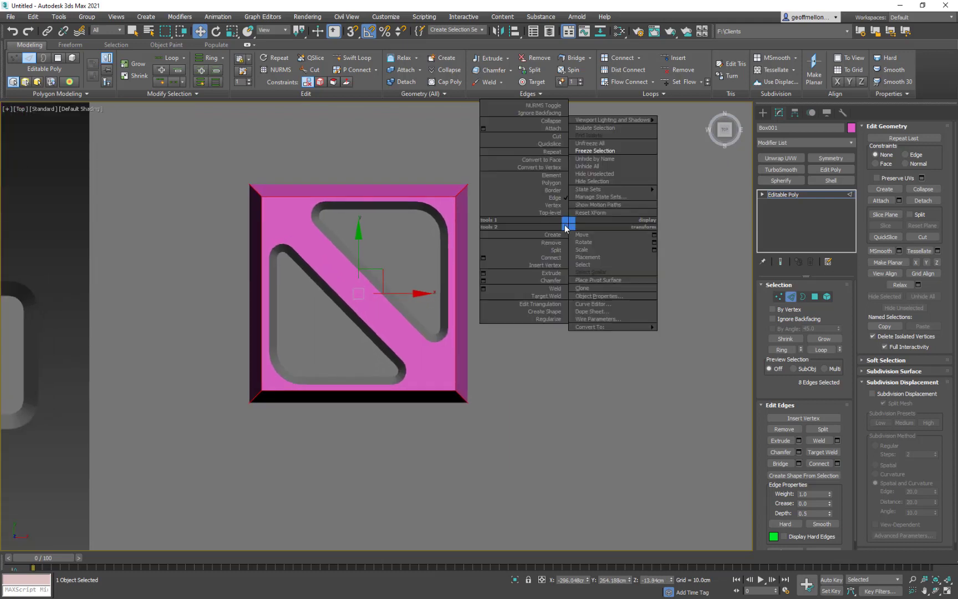
left_click(483, 281)
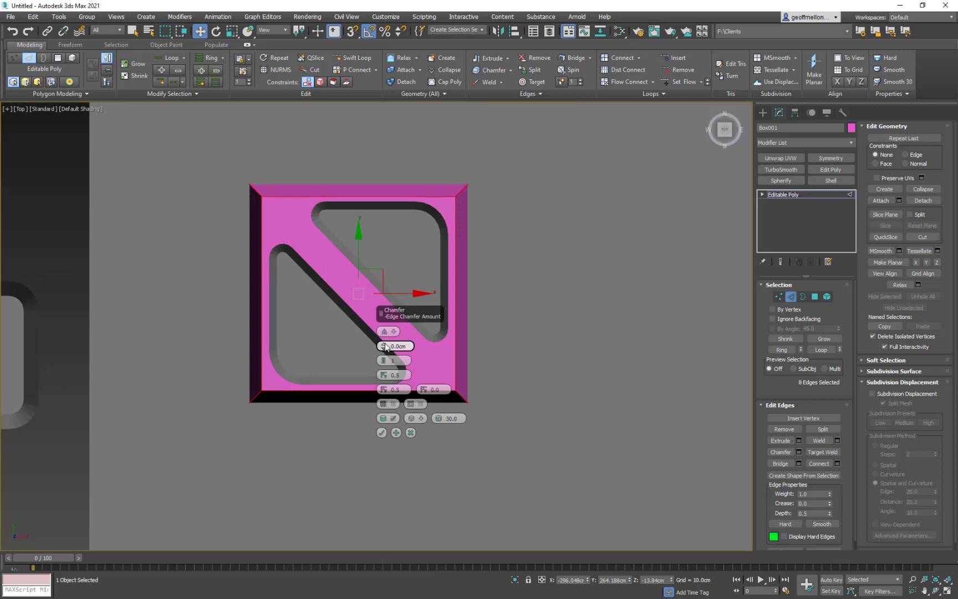
left_click_drag(385, 347, 389, 343)
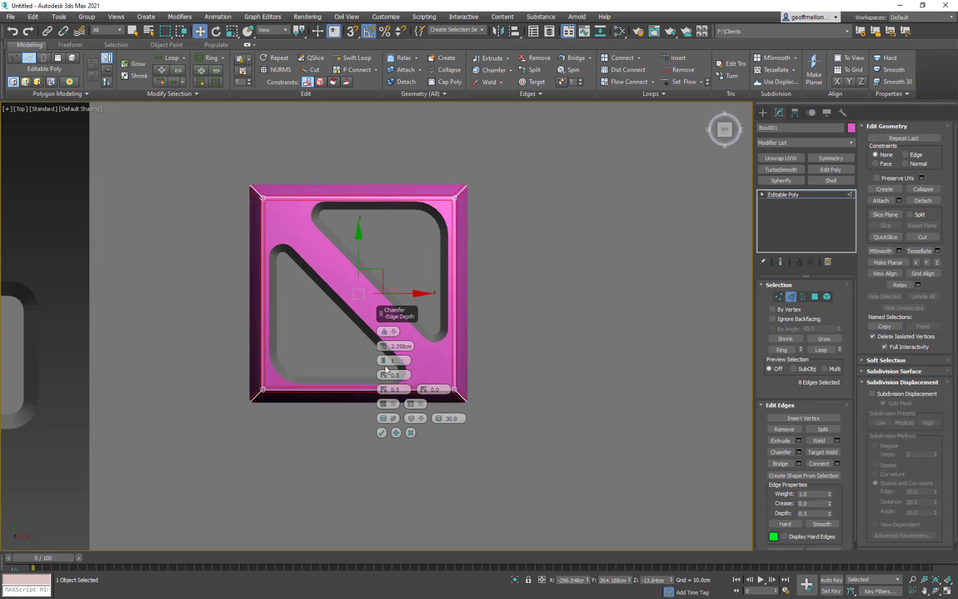
left_click(384, 363)
scroll(373, 258, "down", 2)
middle_click_drag(391, 255, 419, 186)
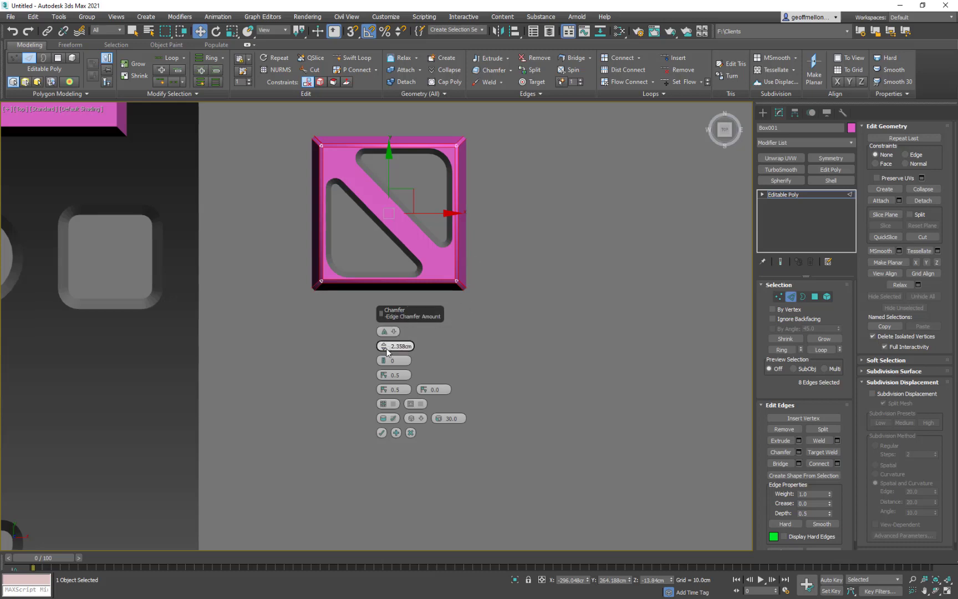
left_click_drag(386, 347, 466, 349)
type("2.")
key("Return")
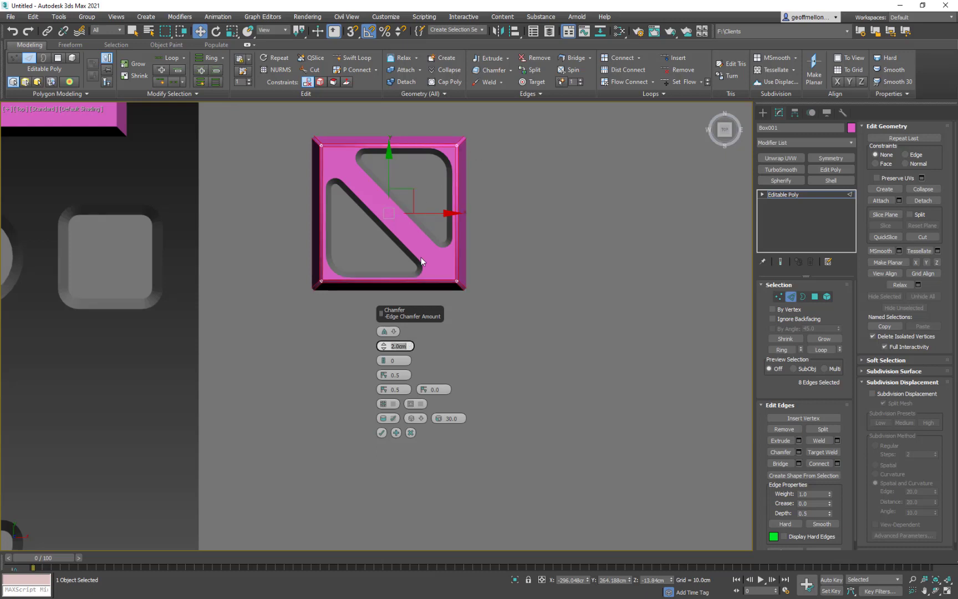
middle_click_drag(429, 248, 440, 229)
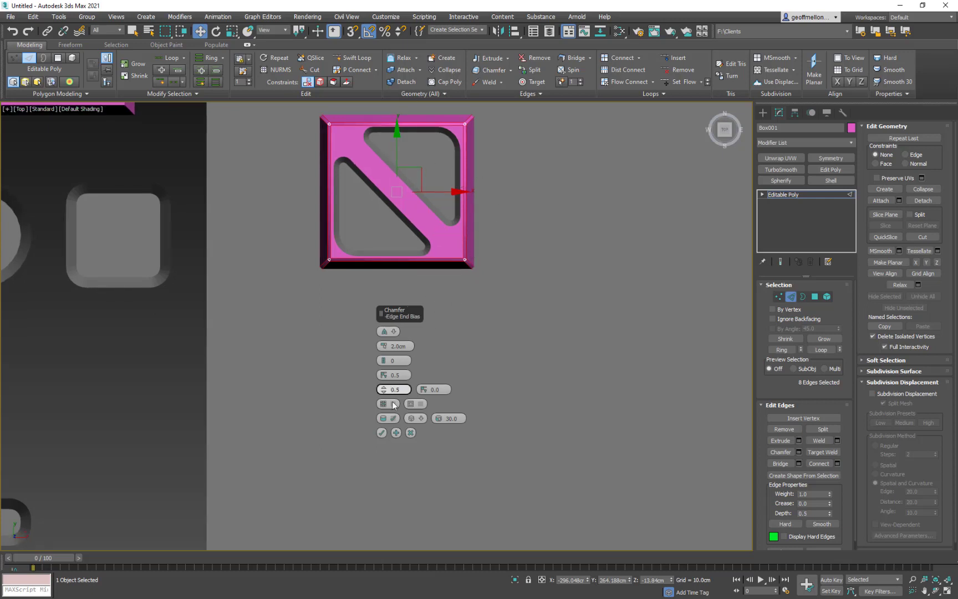
left_click(383, 433)
- Leave edge editing and nudge the upper triangle about 1.5 cm down along Y to clear the chamfered rim
middle_click_drag(467, 173, 405, 211)
left_click(440, 214)
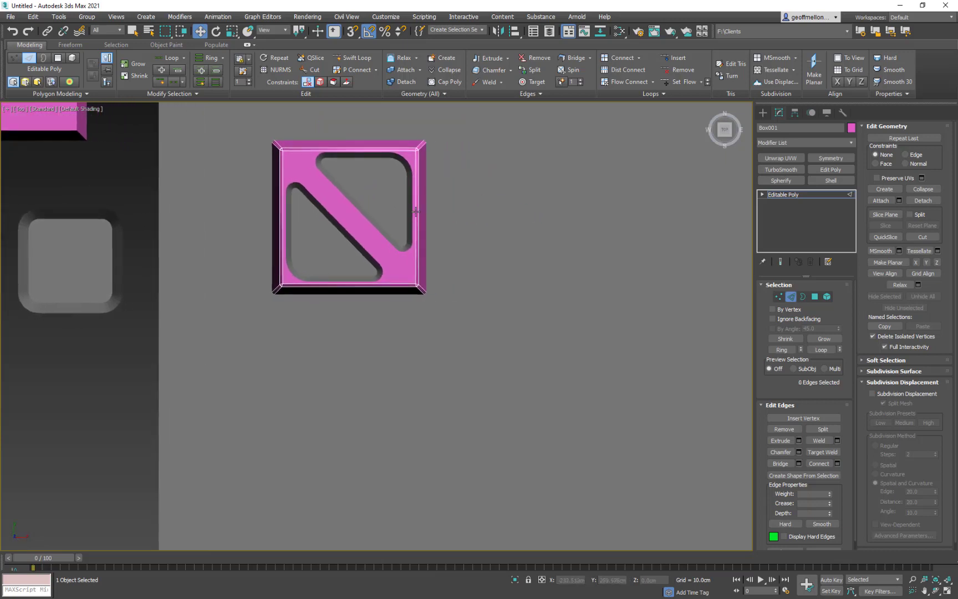
key("1")
key("1")
left_click(400, 224)
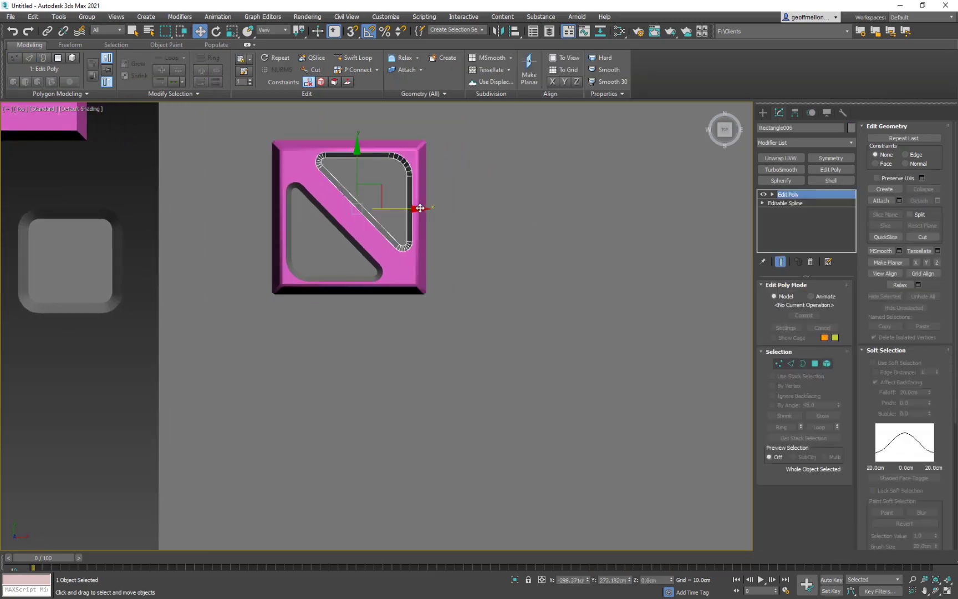
left_click_drag(422, 208, 399, 210)
key("ctrl+z")
key("ctrl+z")
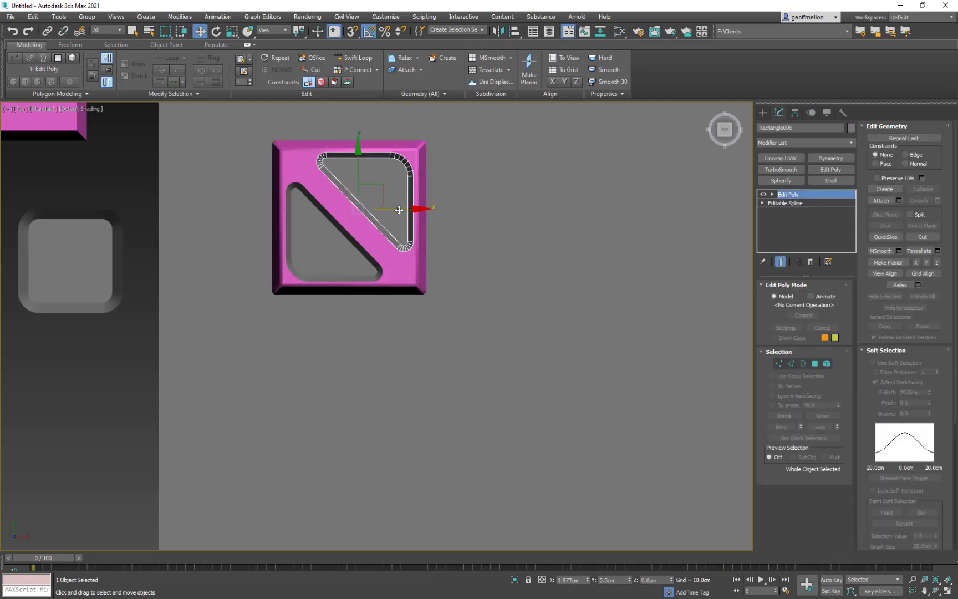
left_click_drag(358, 165, 359, 167)
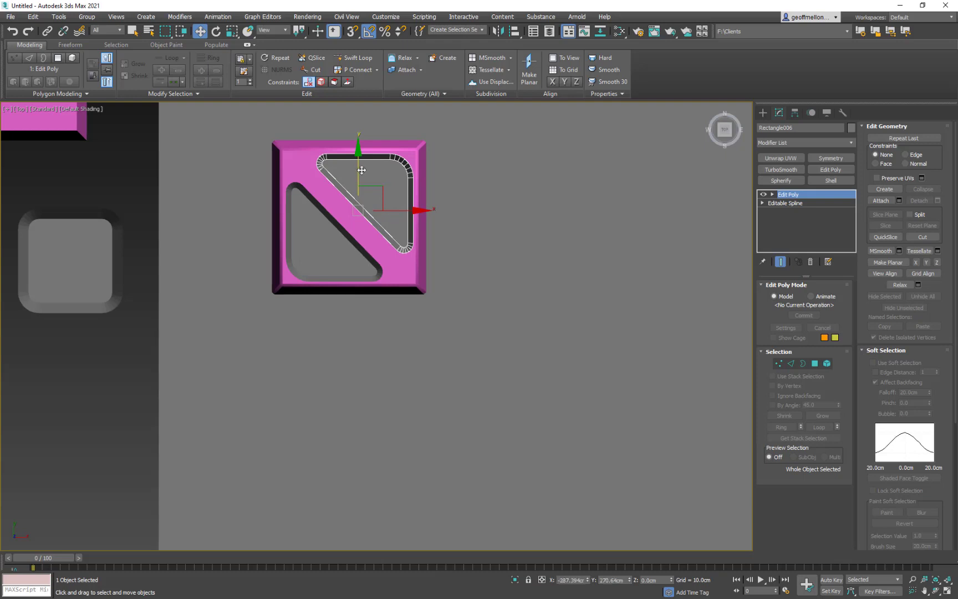
left_click_drag(419, 211, 418, 211)
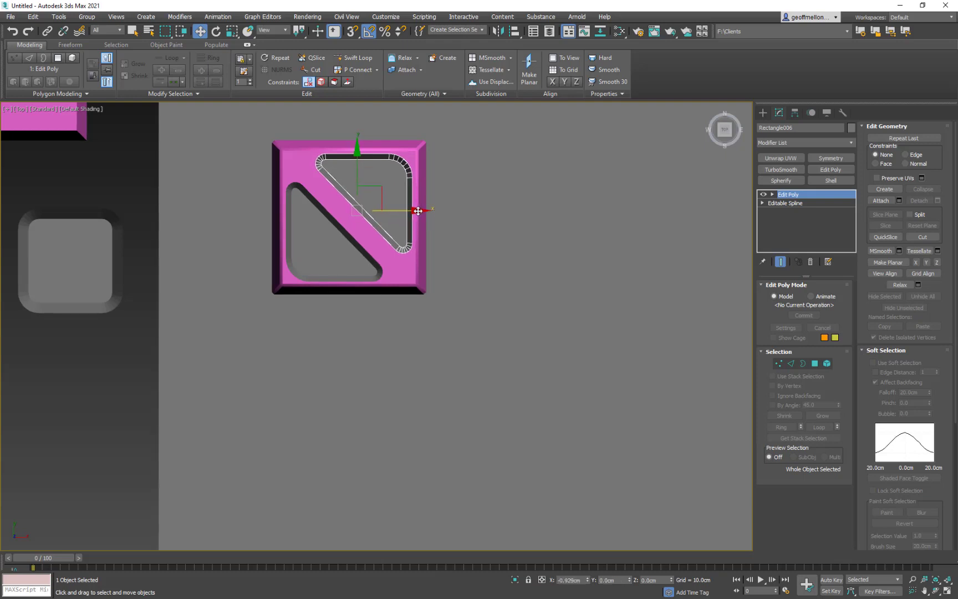
- Nudge the lower triangle slightly up along Y to clear the chamfered rim
left_click(344, 271)
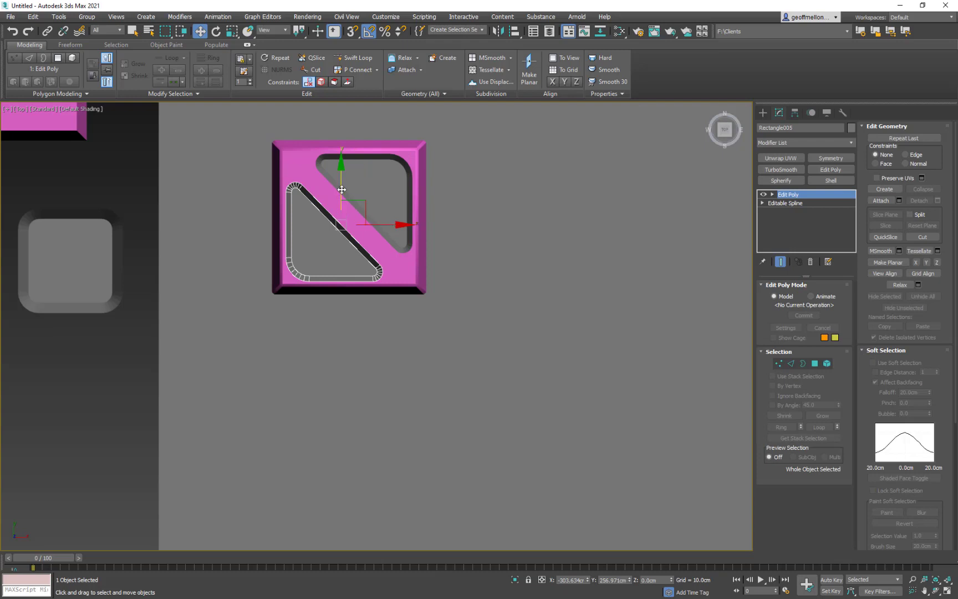
left_click_drag(341, 190, 342, 189)
middle_click_drag(528, 238, 578, 266)
left_click(452, 294)
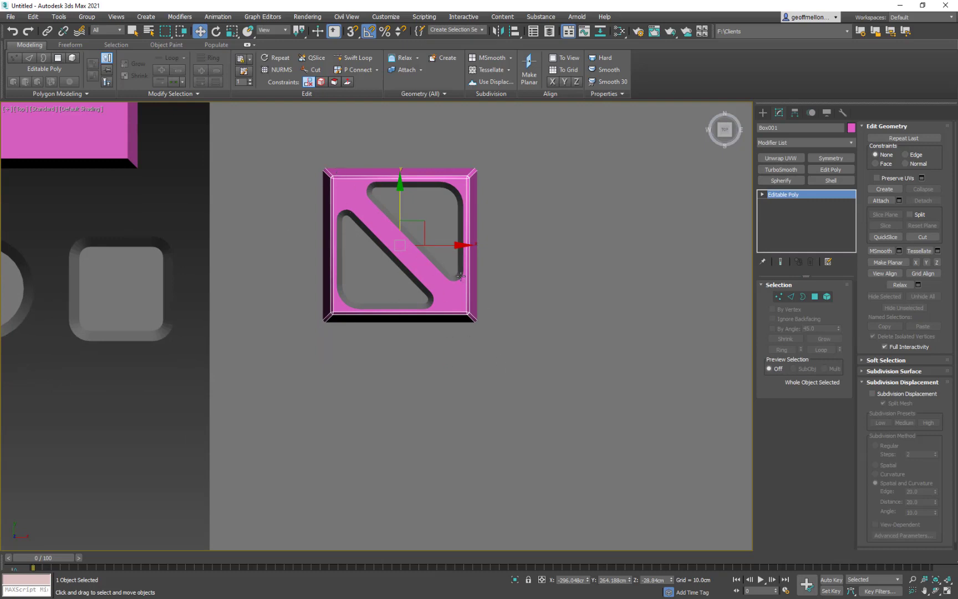
middle_click_drag(460, 276, 397, 274)
left_click(852, 128)
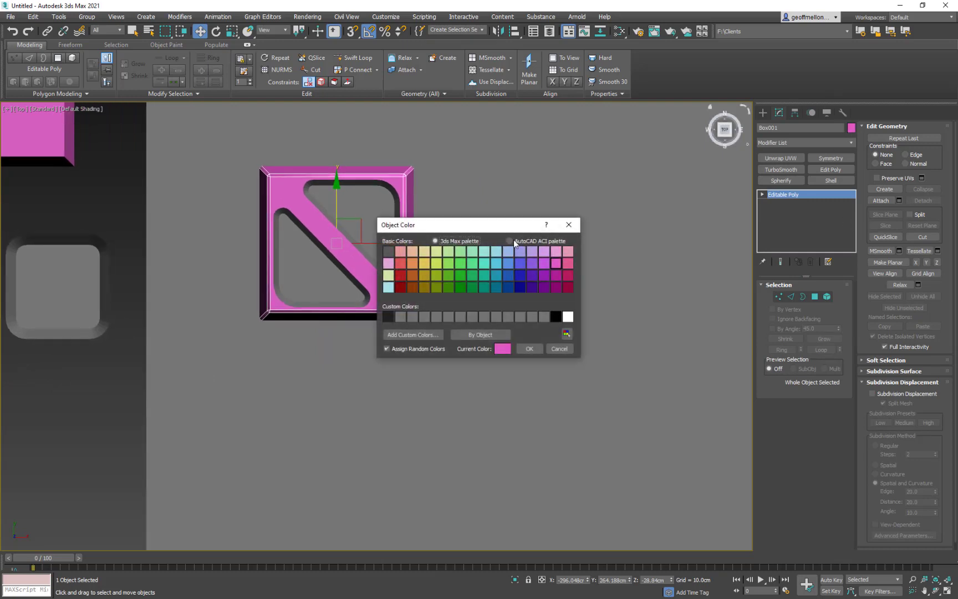
left_click(530, 348)
middle_click_drag(401, 135, 358, 167)
left_click(547, 227)
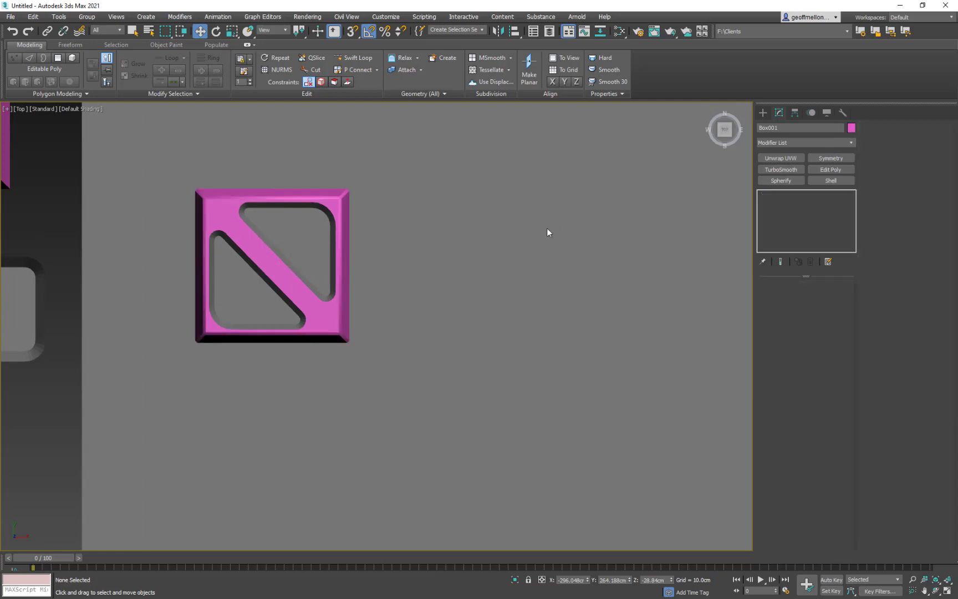
- Select the square tile and change its object color to the grey custom color
left_click(322, 313)
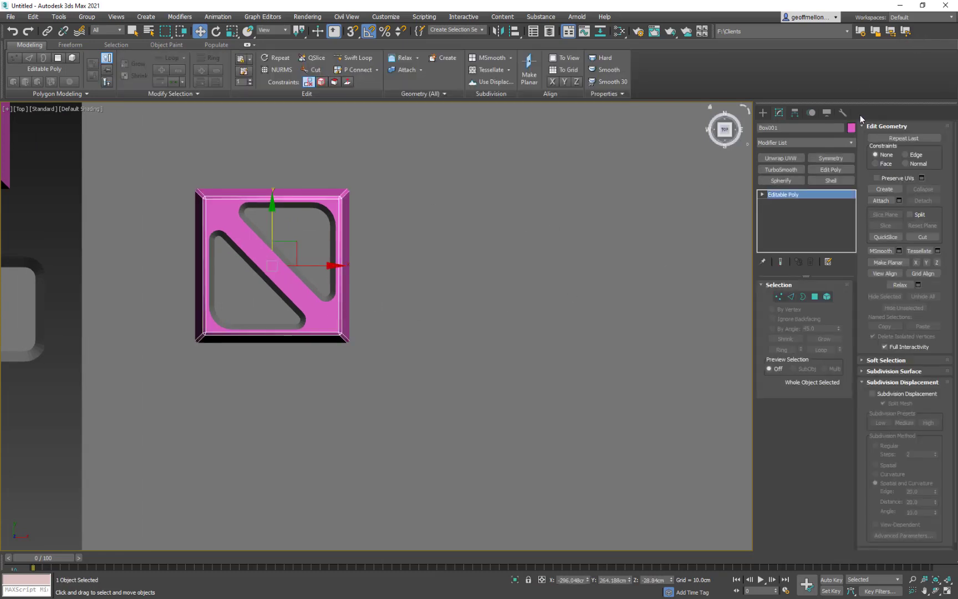
left_click(399, 316)
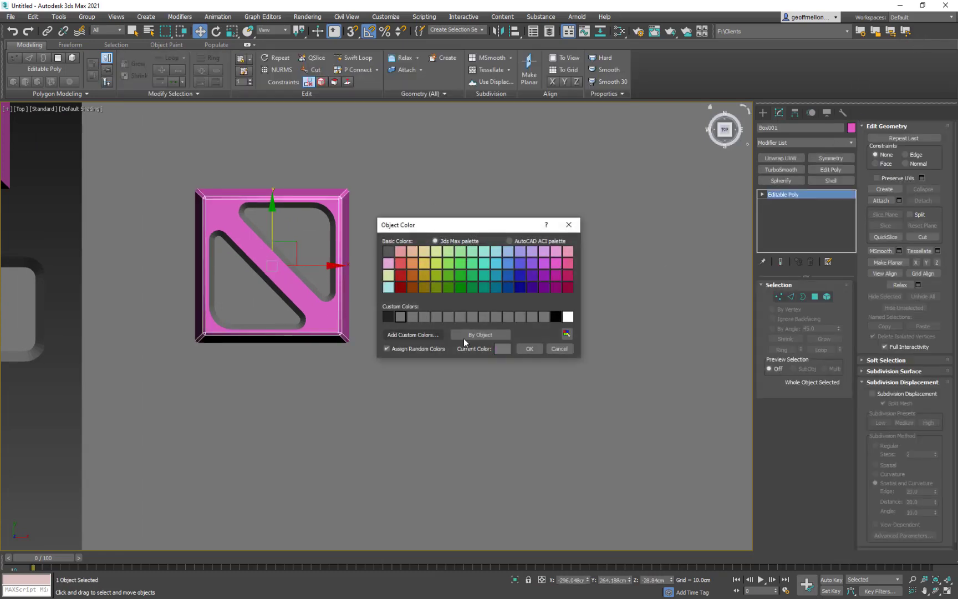
left_click(530, 348)
- Clone the grey tile sideways along X as one independent copy, leaving a small gap between the two tiles
middle_click_drag(451, 258, 519, 250)
middle_click_drag(160, 205, 142, 215)
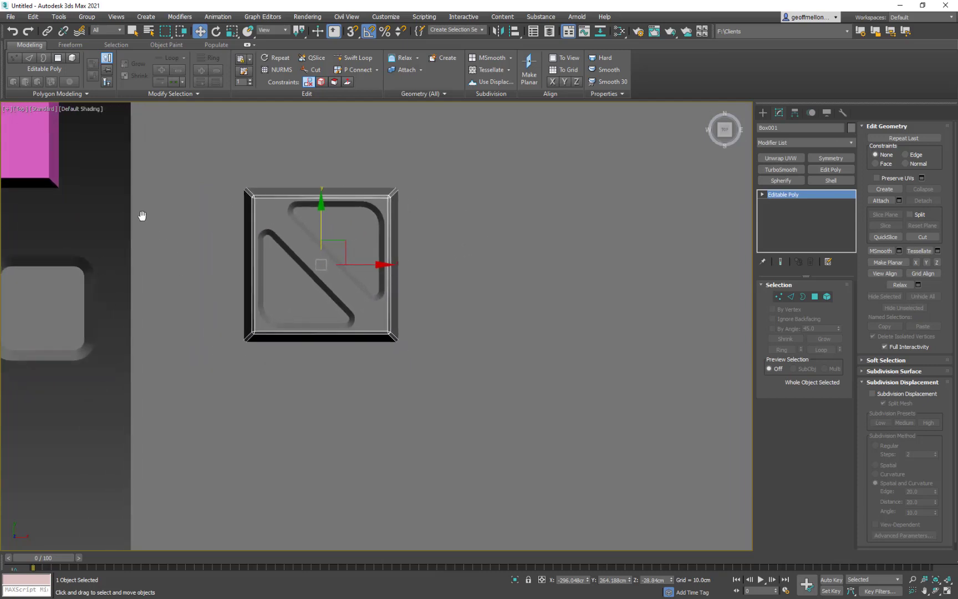
middle_click_drag(434, 220, 372, 200)
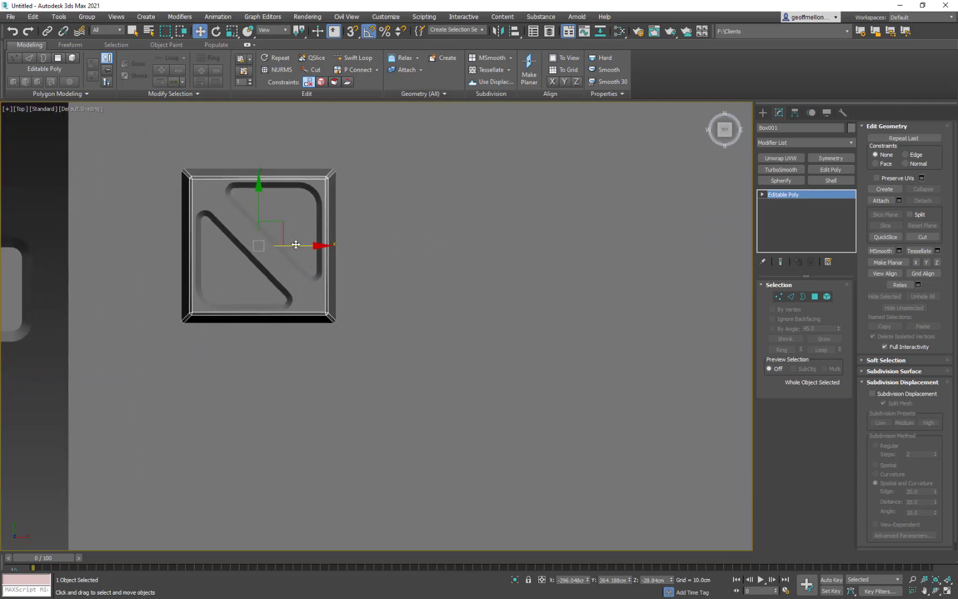
left_click_drag(293, 266, 471, 266, "shift")
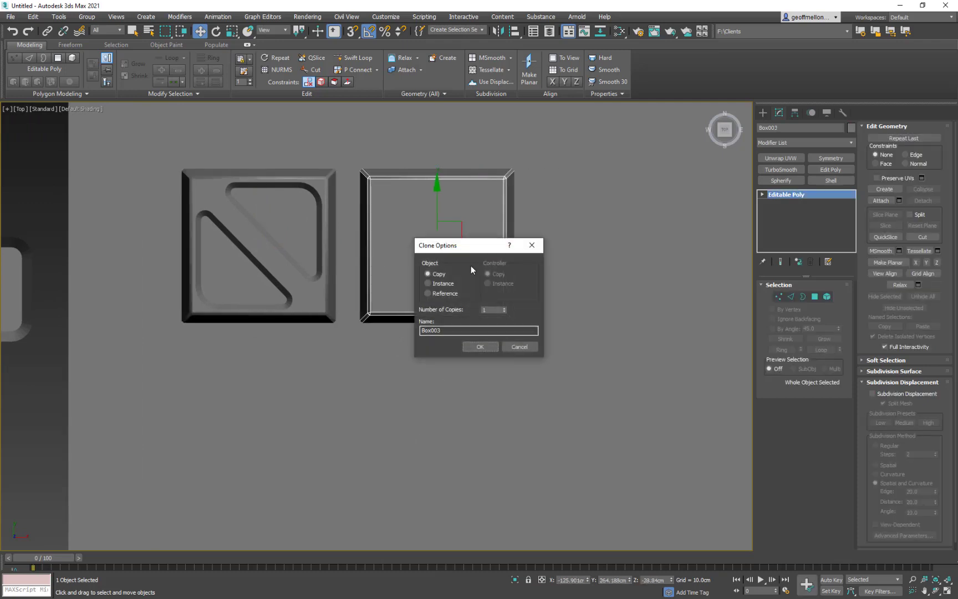
left_click(480, 346)
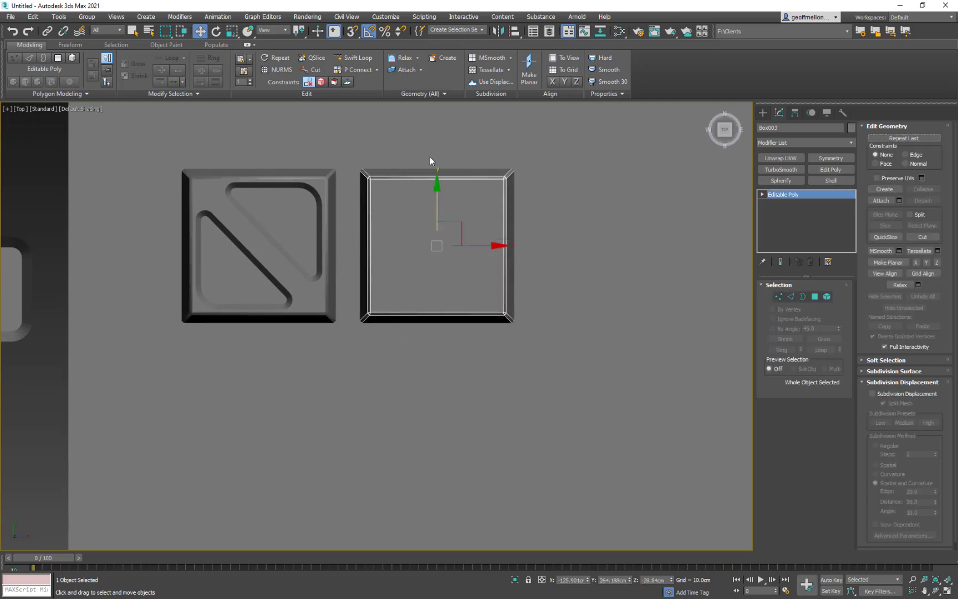
- Select the original tile with the triangles and add a Weighted Normals modifier to it
left_click(321, 180)
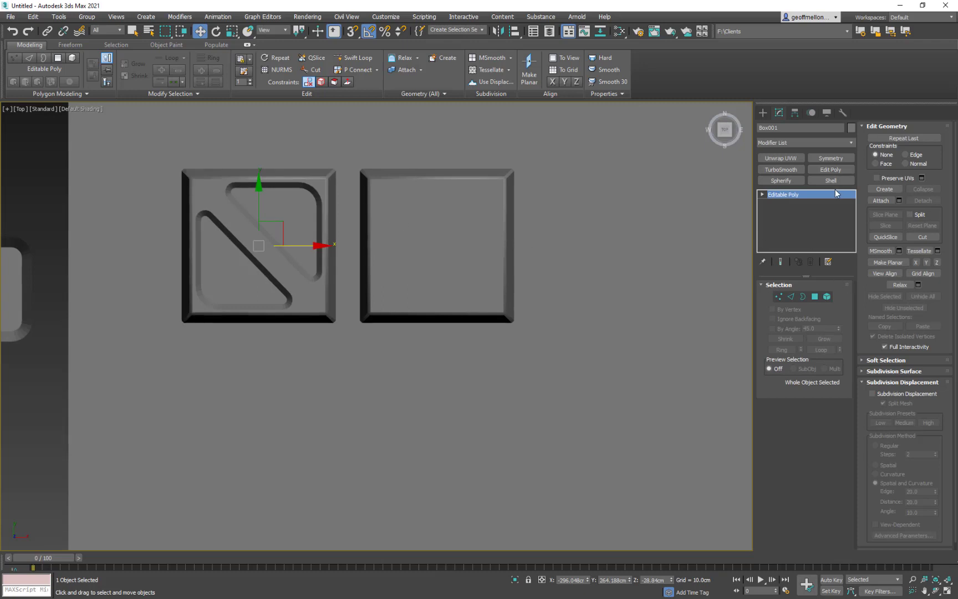
left_click(800, 141)
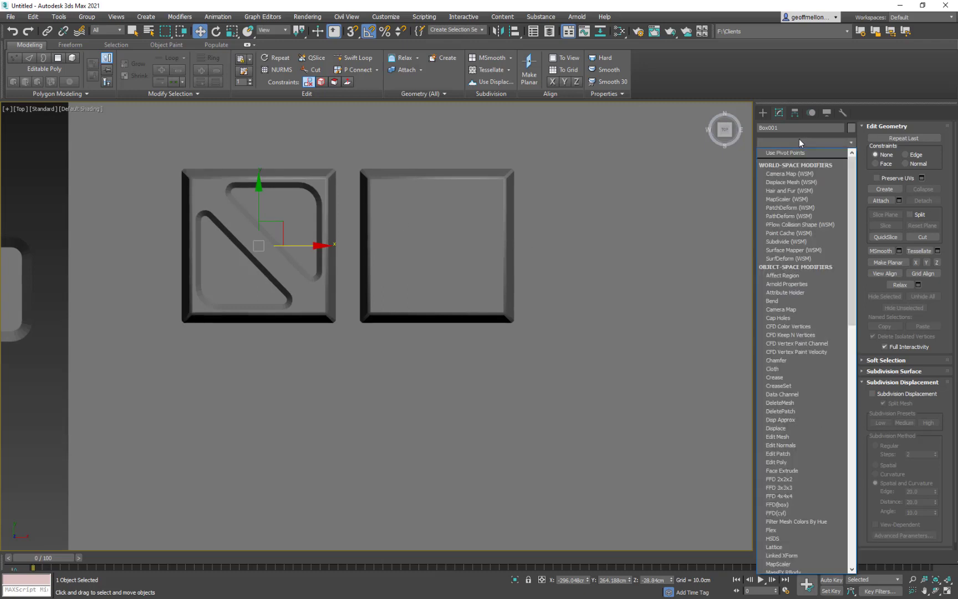
key("v")
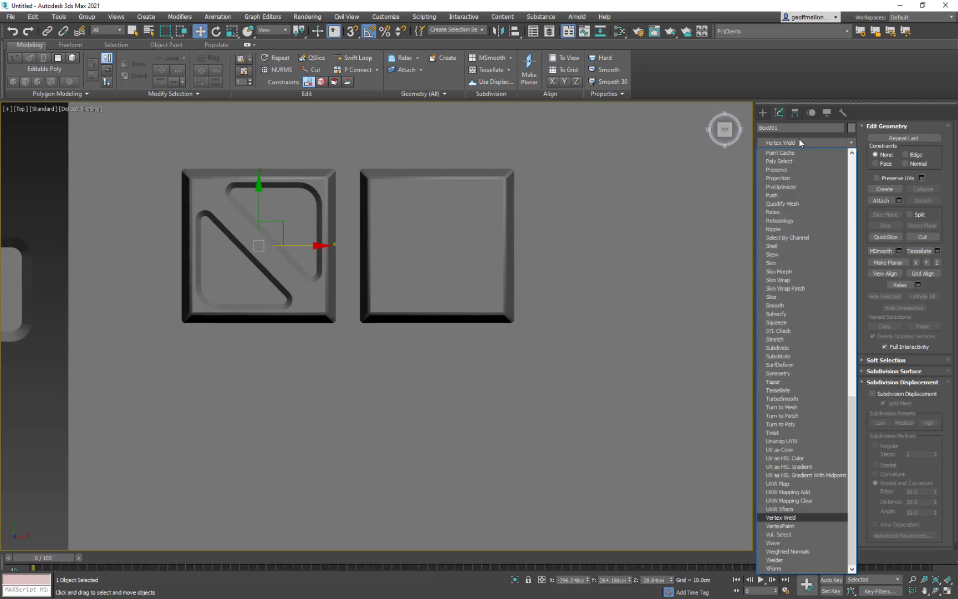
left_click(803, 552)
middle_click_drag(387, 248, 424, 264)
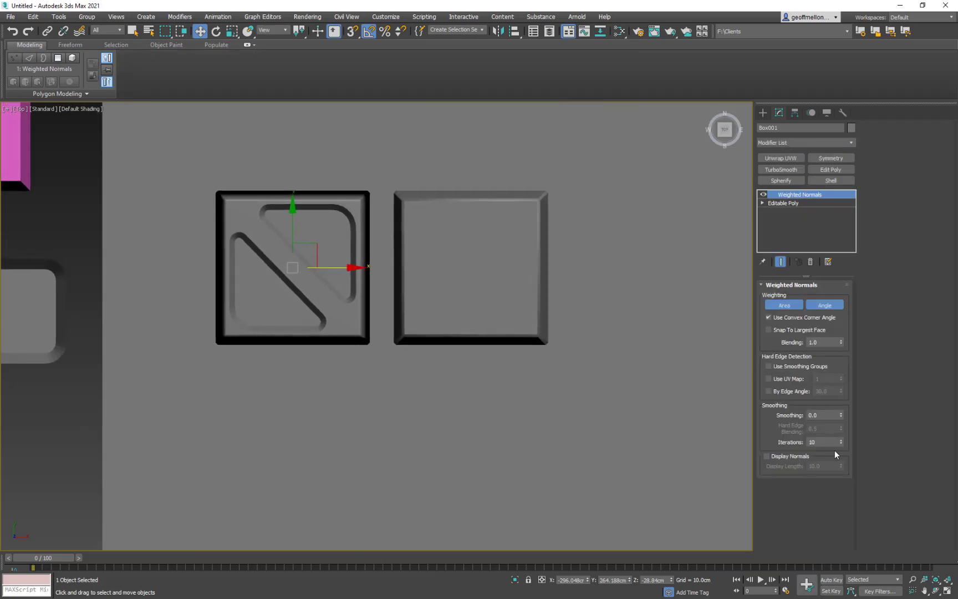
- Try hard edge detection by edge angle on the tile, switch it off again, and lower Blending to 0.4
left_click(767, 392)
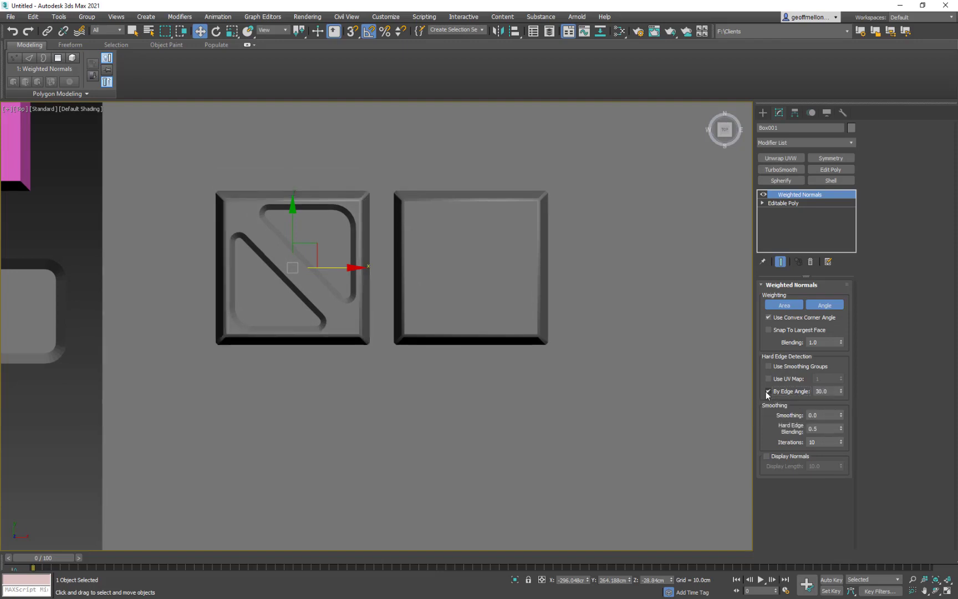
left_click(767, 392)
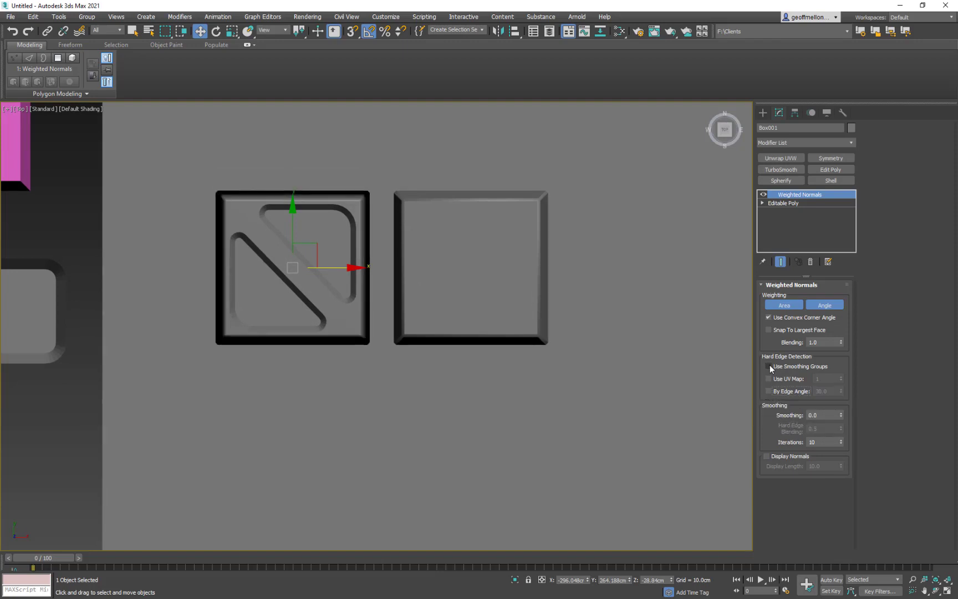
left_click_drag(840, 343, 844, 352)
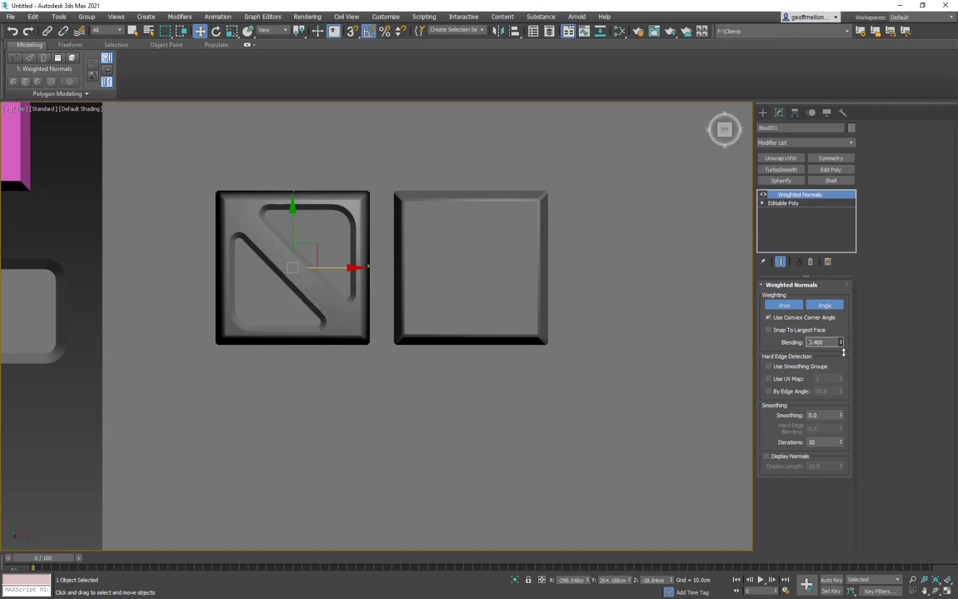
- Select the full ring of bevel polygons around the upper triangle, assign smoothing group 3, and leave polygon editing
middle_click_drag(488, 347, 458, 282, "alt")
scroll(471, 339, "up", 5)
left_click(441, 257)
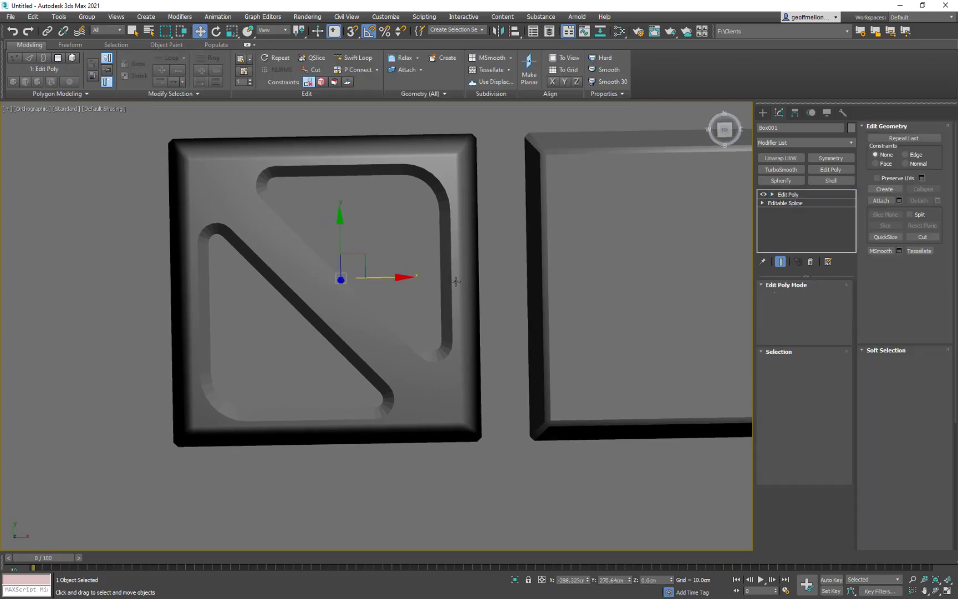
left_click(816, 363)
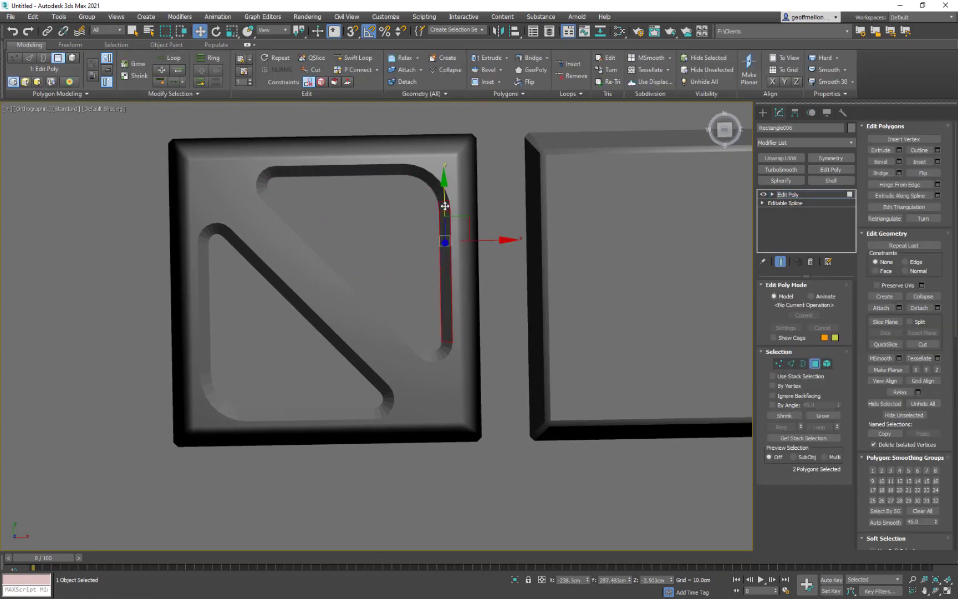
left_click(445, 204, "shift")
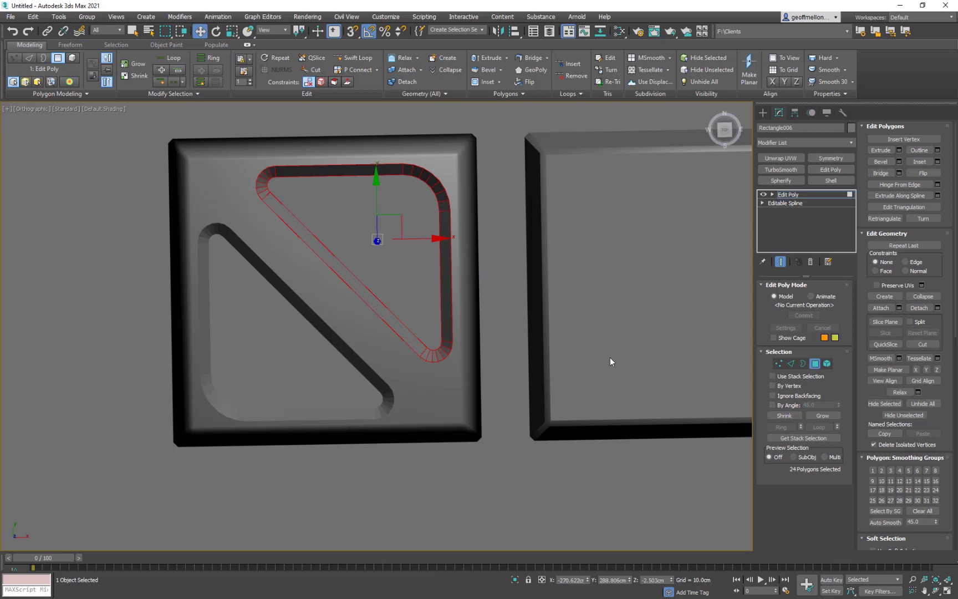
left_click(892, 471)
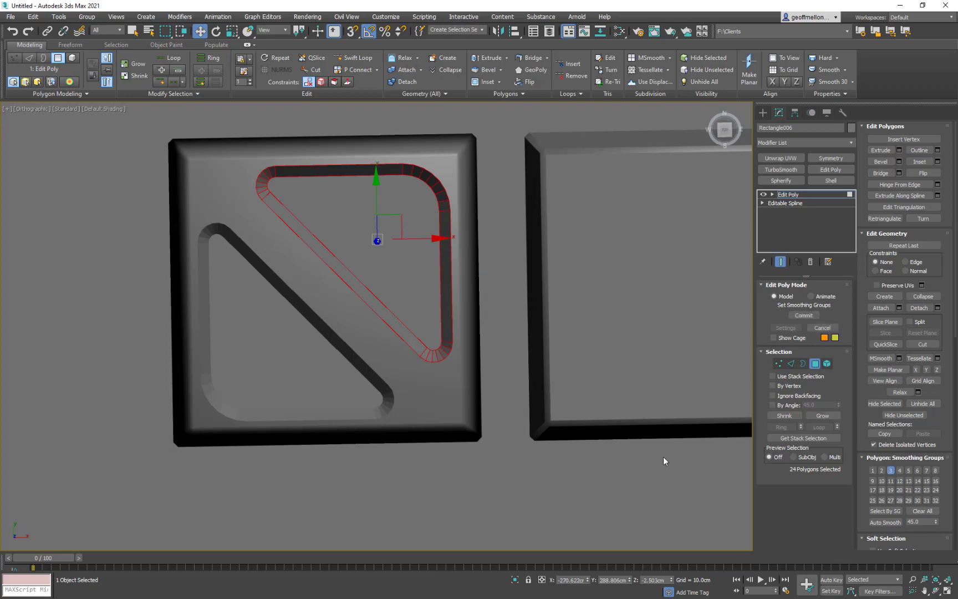
left_click(814, 363)
- Select the full ring of bevel polygons around the lower triangle, assign smoothing group 4, and leave polygon editing
left_click(390, 397)
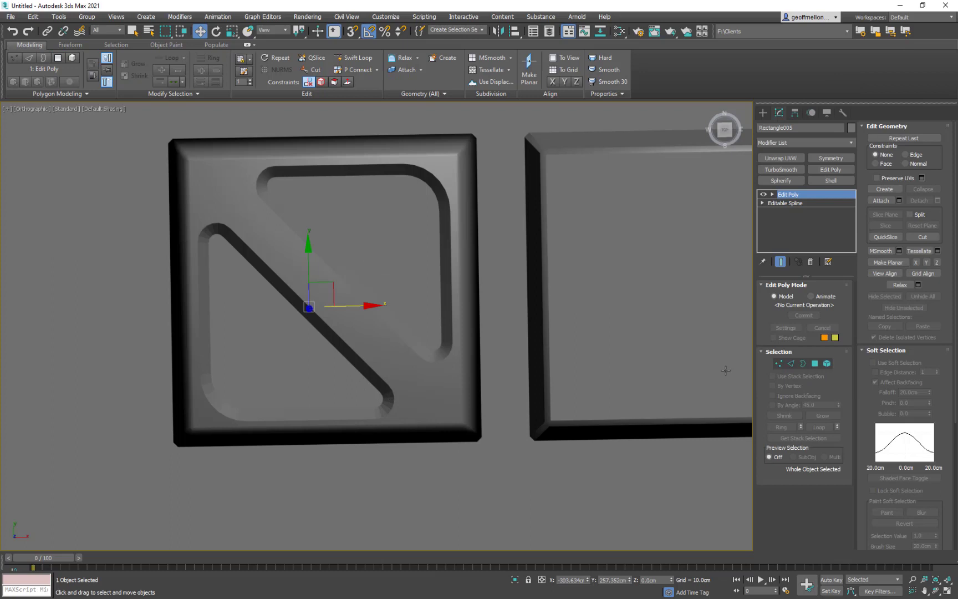
left_click(815, 364)
left_click(387, 402)
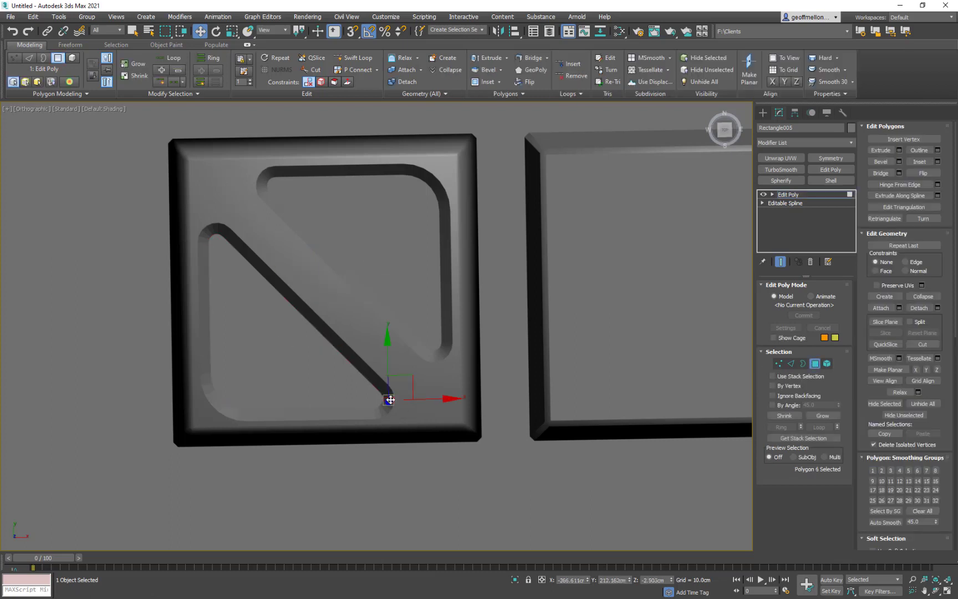
left_click(379, 384, "shift")
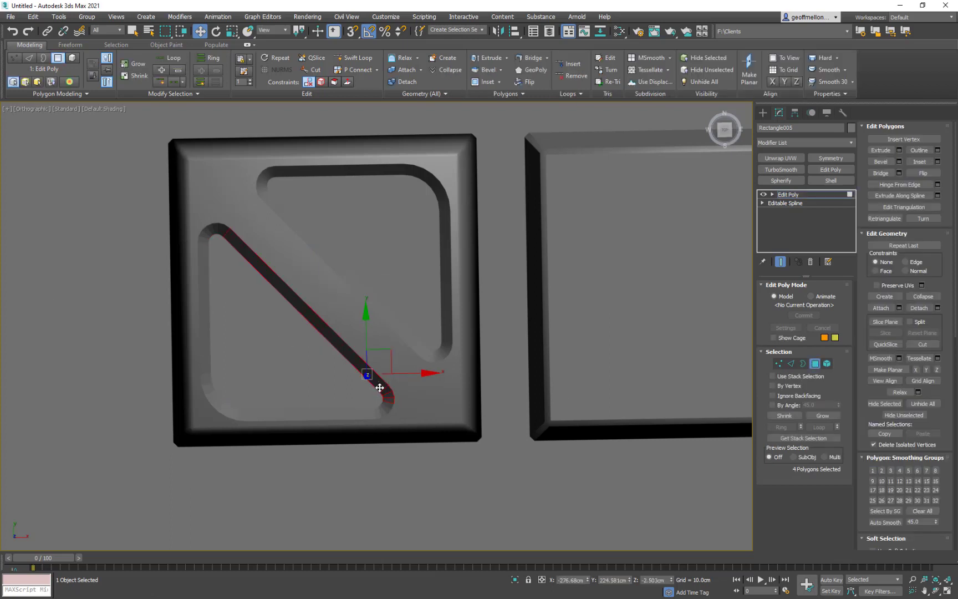
left_click(388, 404, "ctrl")
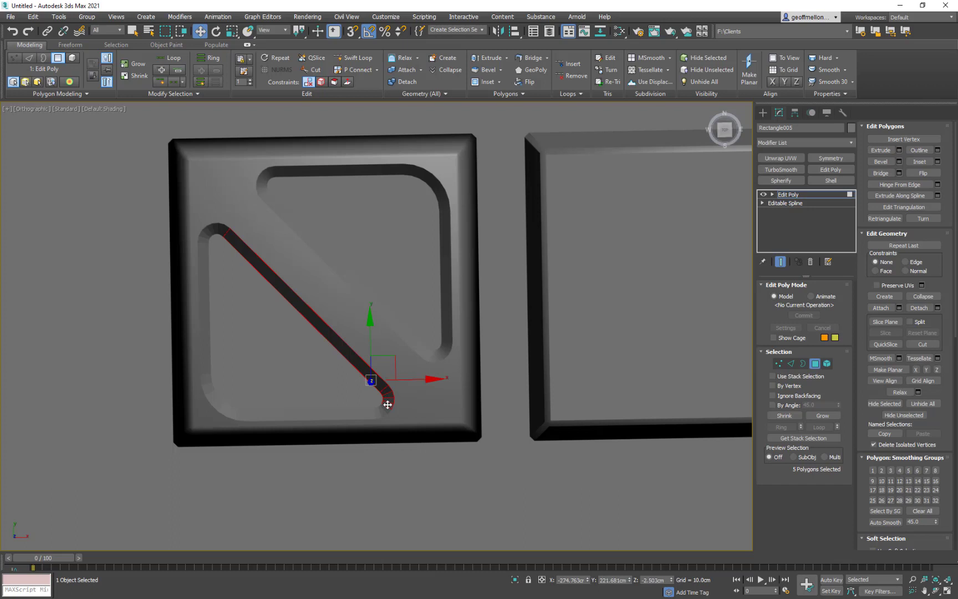
left_click(356, 356)
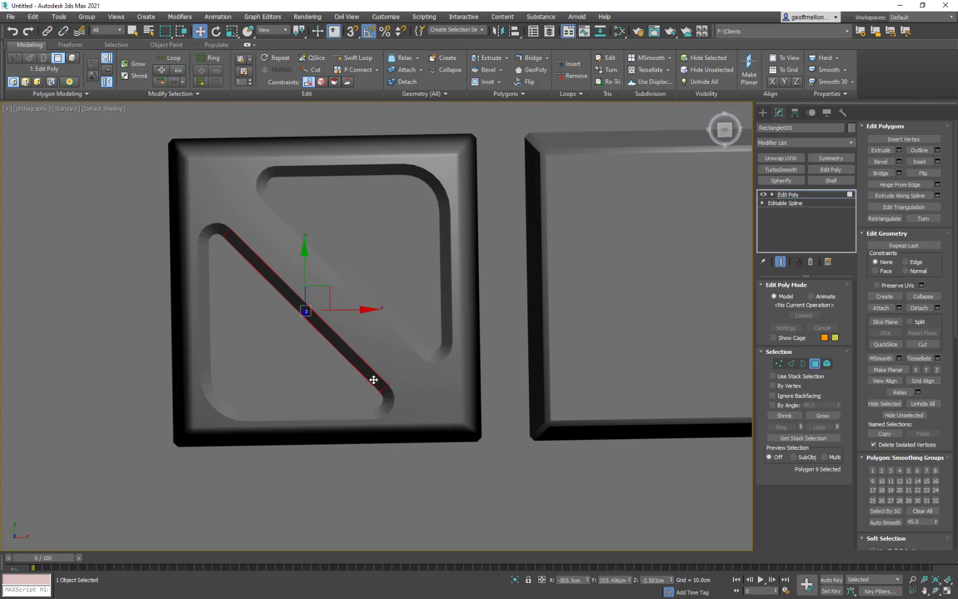
left_click(209, 231, "shift")
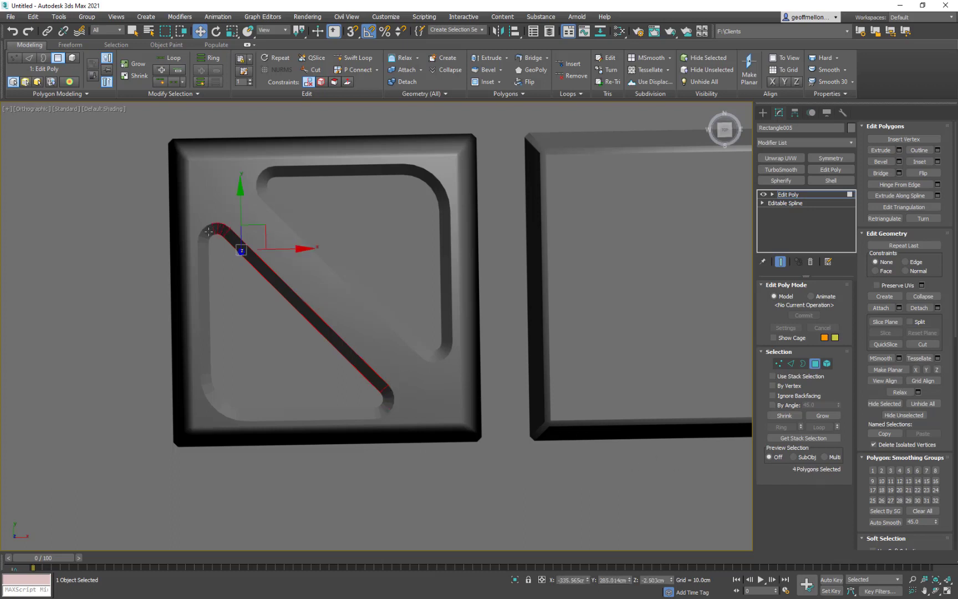
left_click(205, 233, "shift")
left_click(203, 310, "shift")
left_click(342, 417, "shift")
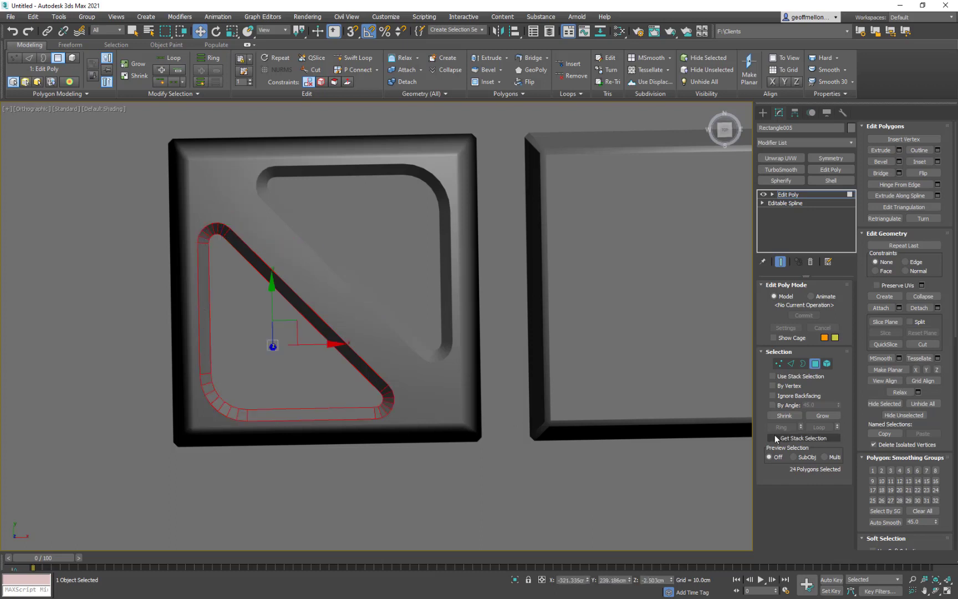
left_click(898, 472)
left_click(164, 286)
scroll(492, 337, "down", 5)
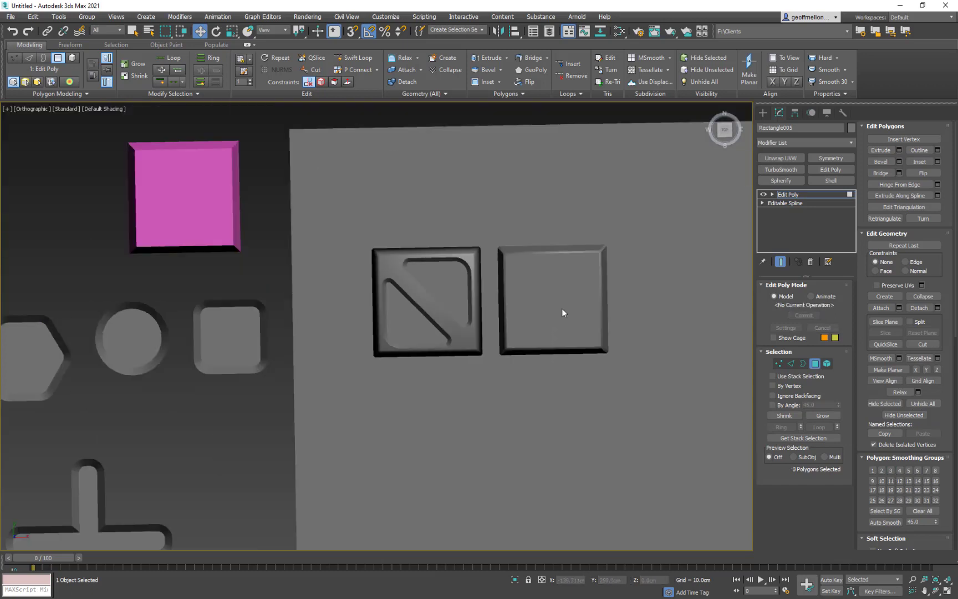
middle_click_drag(561, 309, 504, 314)
scroll(511, 305, "up", 3)
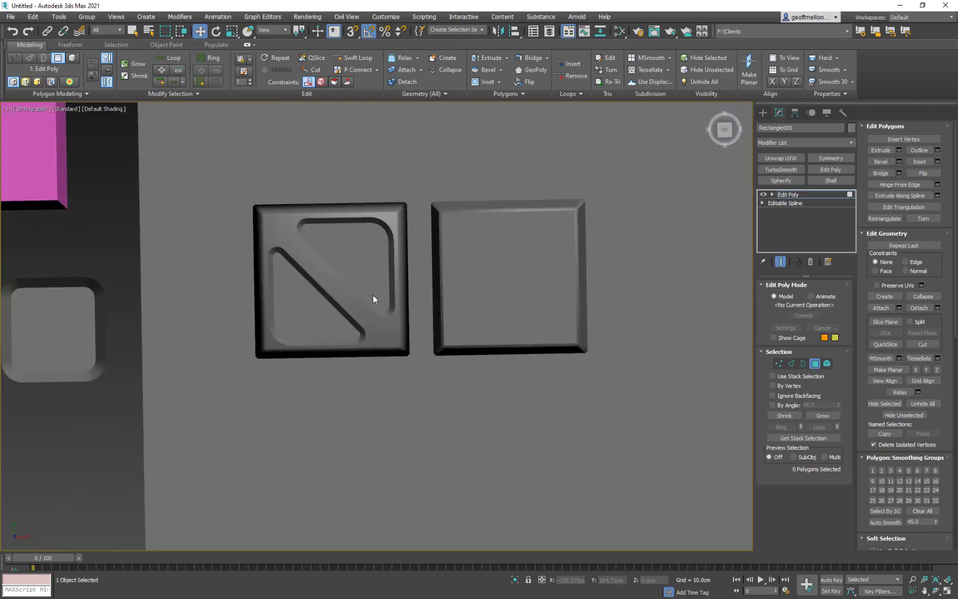
left_click(814, 364)
- Reselect the original tile and set its Weighted Normals iterations to 11 and Blending to 1.0
left_click(383, 334)
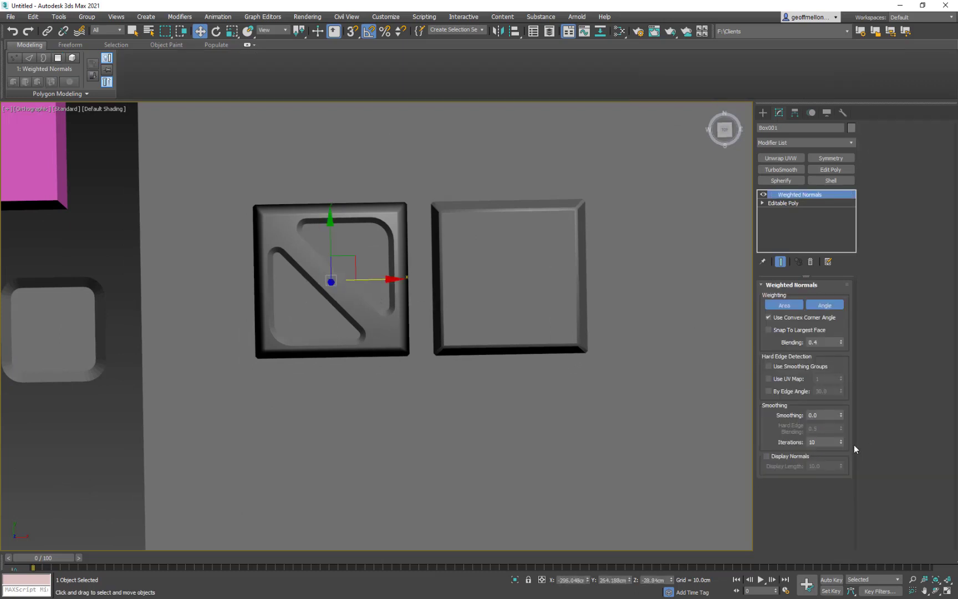
left_click(842, 439)
mouse_move(841, 417)
left_mouse_down()
mouse_move(846, 411)
mouse_move(848, 432)
left_mouse_up()
left_click(841, 340)
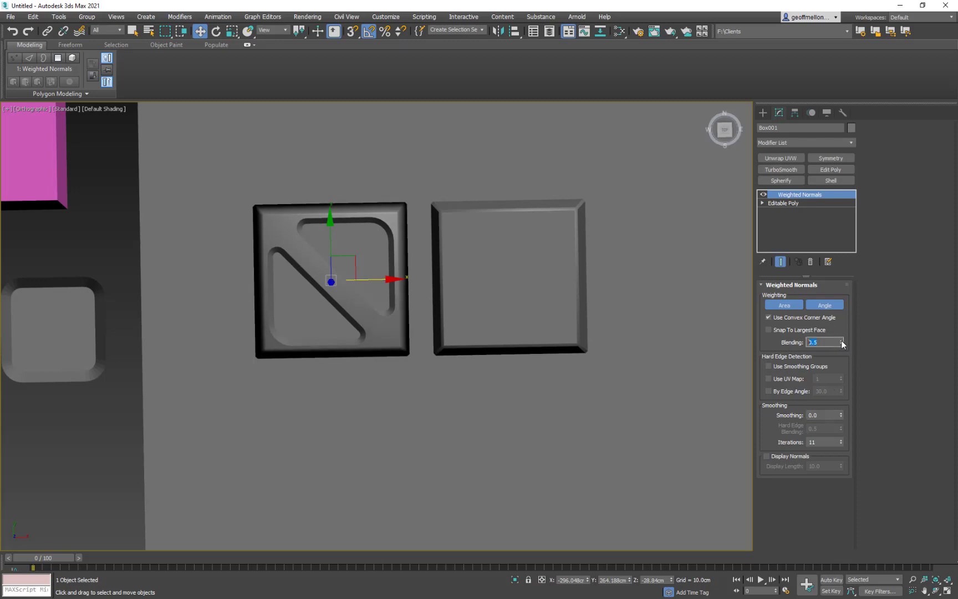
left_click(842, 340)
left_click(842, 340)
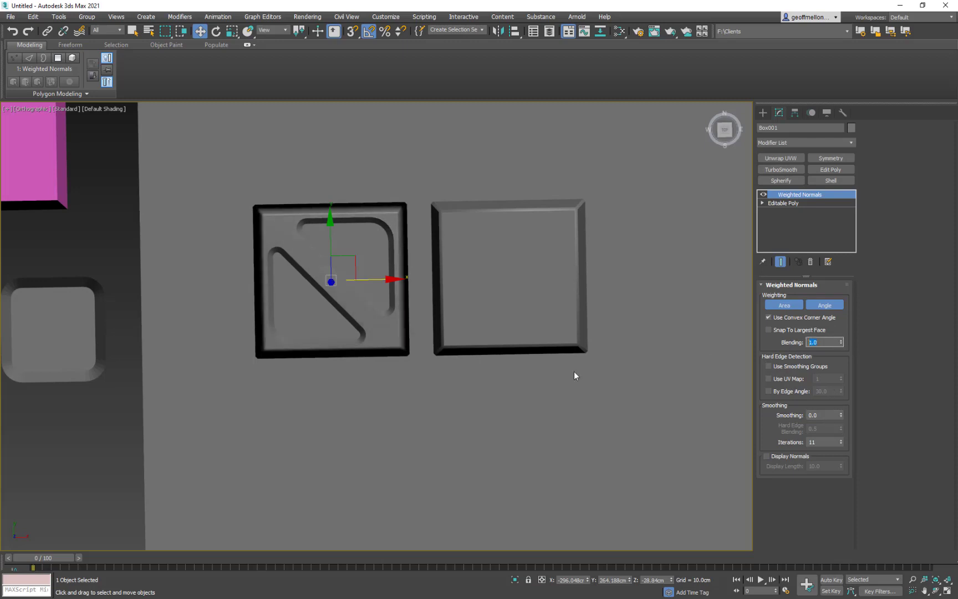
- Raise the original tile about 2.6 cm along Z and return to a top-down view
middle_click_drag(574, 373, 420, 285, "alt")
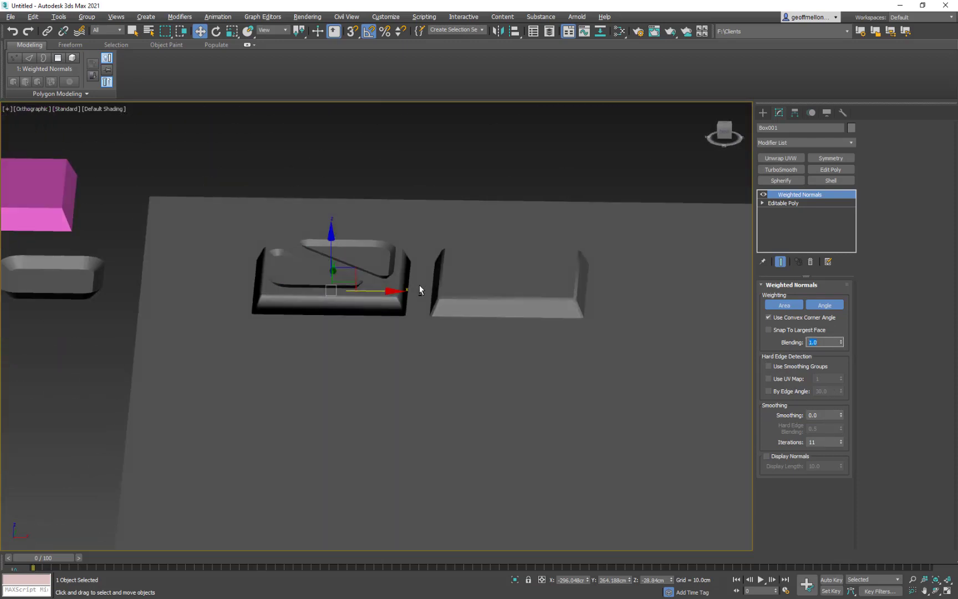
left_click_drag(331, 241, 336, 240)
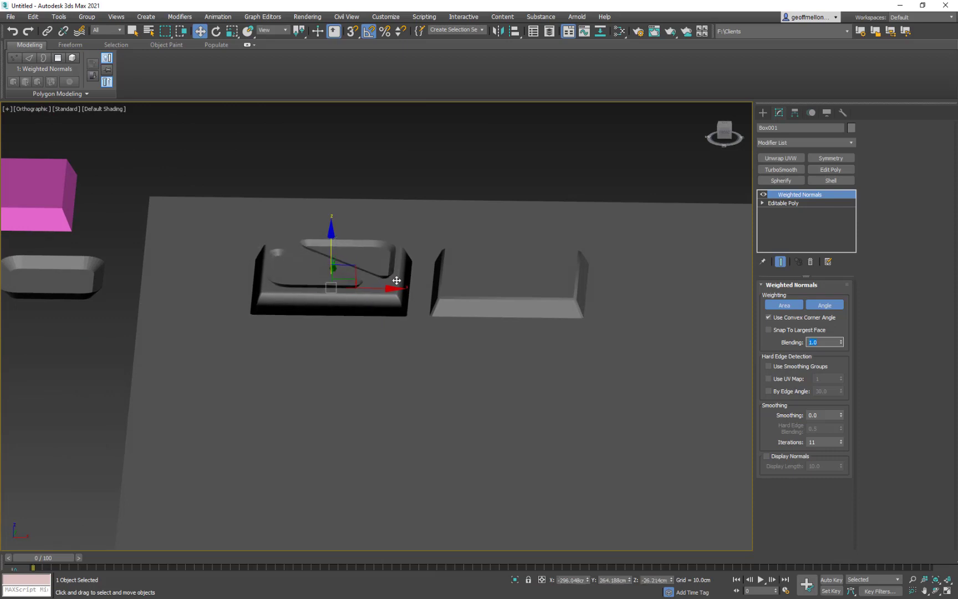
middle_click_drag(492, 305, 503, 389, "alt")
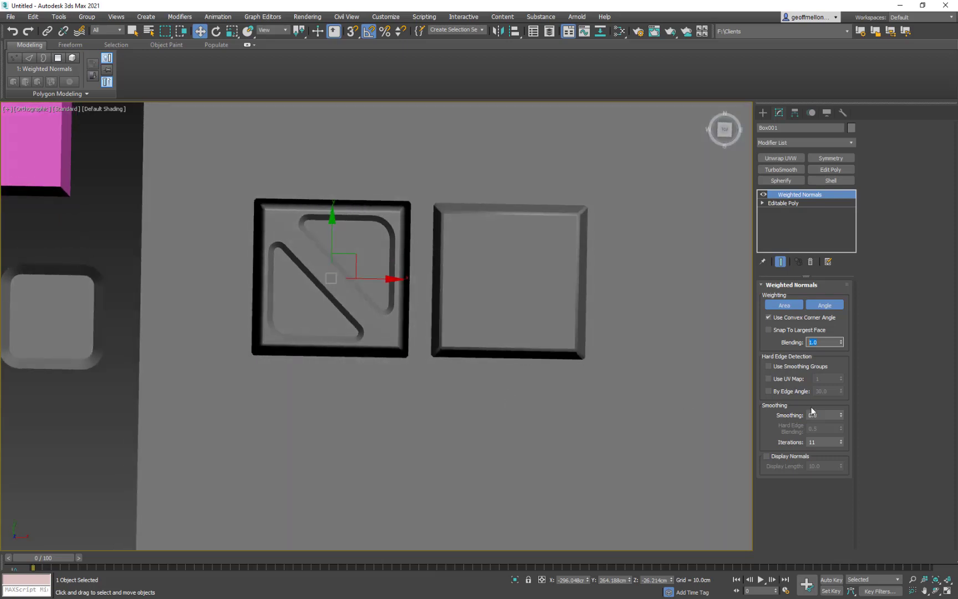
mouse_move(404, 290)
middle_mouse_down("alt")
mouse_move(402, 272)
mouse_move(416, 304)
middle_mouse_up("alt")
- Toggle hard edge detection by edge angle on and off for comparison, and set the tile's Blending to 0.5
left_click(768, 391)
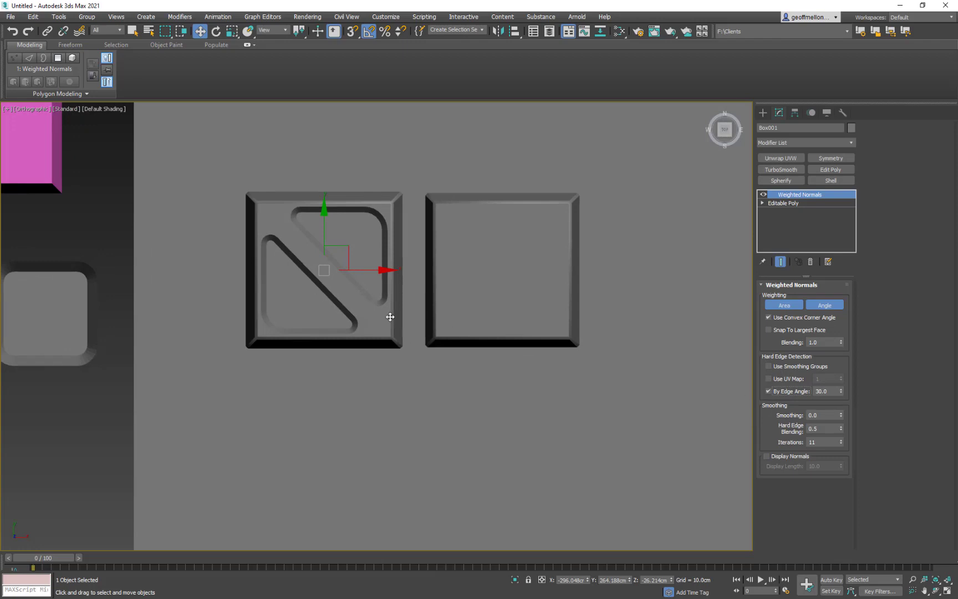
left_click(770, 391)
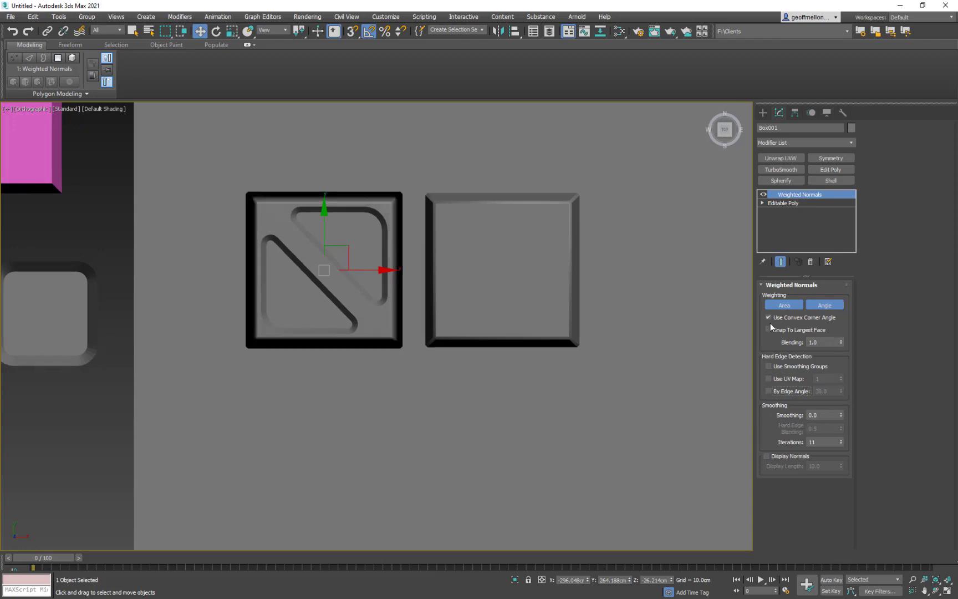
left_click(842, 344)
left_click(842, 344)
left_click(843, 344)
left_click(843, 344)
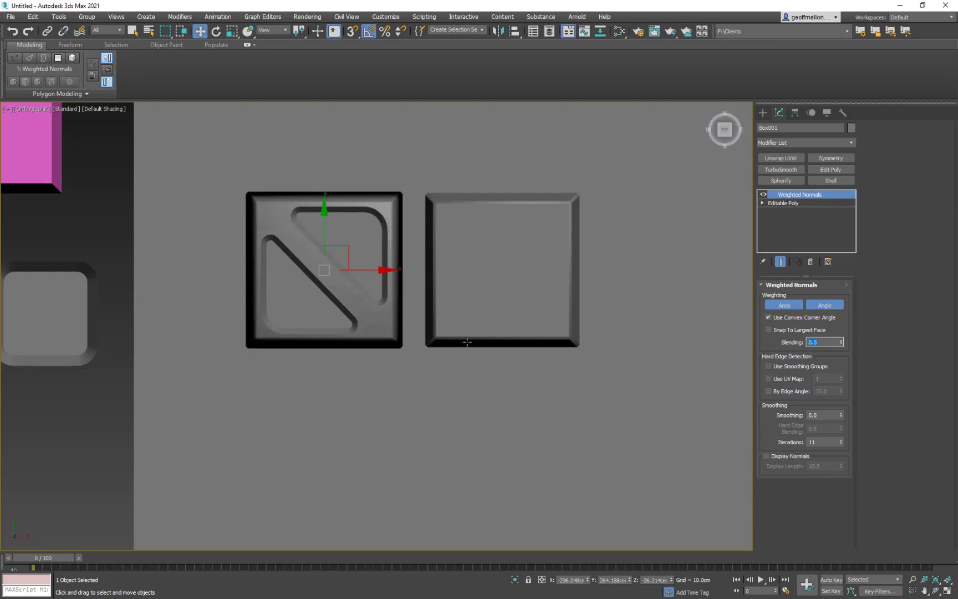
- Examine the original tile's smoothed corners beside the plain copy up close and from an angled view
middle_click_drag(466, 342, 451, 280, "alt")
scroll(373, 306, "up", 5)
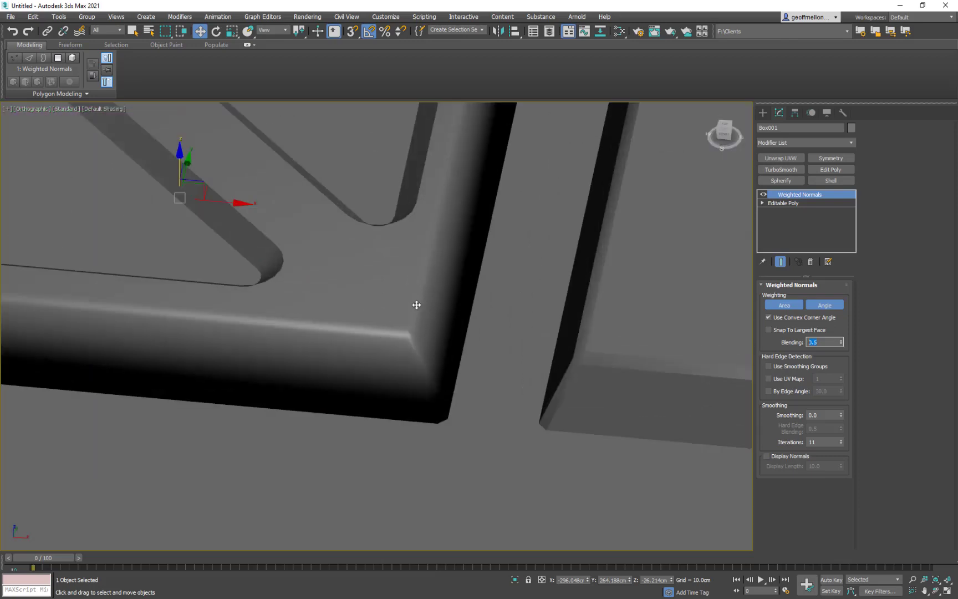
scroll(382, 342, "down", 2)
scroll(422, 324, "down", 5)
middle_click_drag(422, 323, 443, 360, "alt")
middle_click_drag(592, 366, 607, 345)
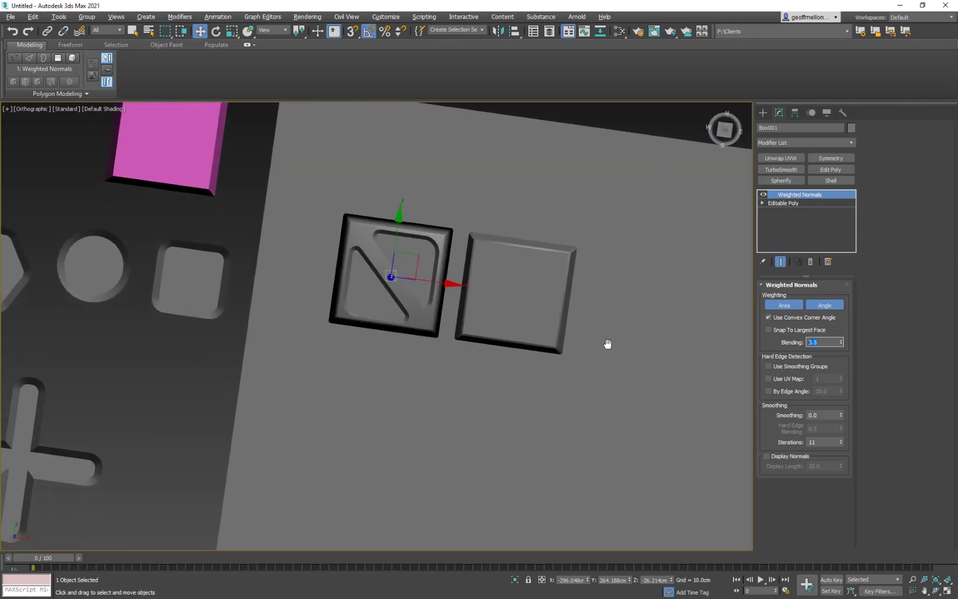
scroll(607, 346, "up", 2)
middle_click_drag(384, 257, 438, 250)
- Return to the top view and delete the plain copy of the tile
left_click(411, 201)
mouse_move(464, 284)
middle_mouse_down("alt")
mouse_move(489, 282)
mouse_move(480, 283)
middle_mouse_up("alt")
key("t")
scroll(625, 276, "down", 6)
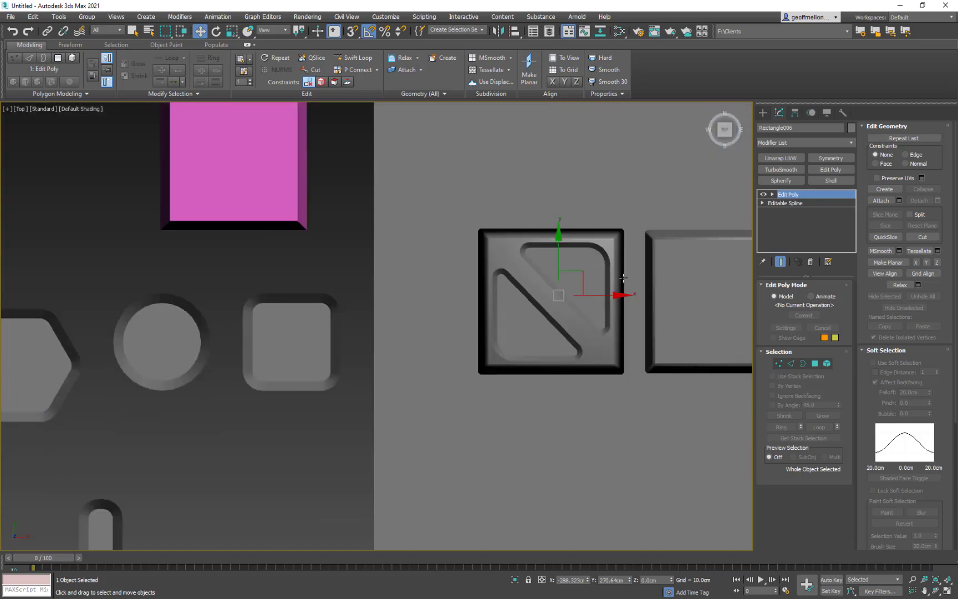
middle_click_drag(623, 275, 540, 278)
left_click(544, 286)
key("Delete")
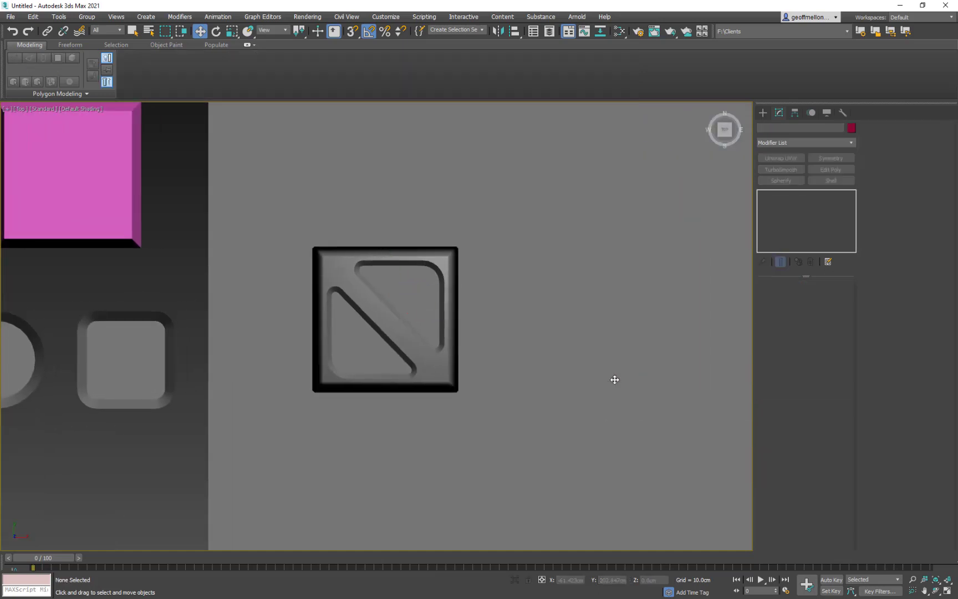
- Add a TurboSmooth modifier to the beveled circle and separate its smoothing by smoothing groups
middle_click_drag(424, 325, 544, 344)
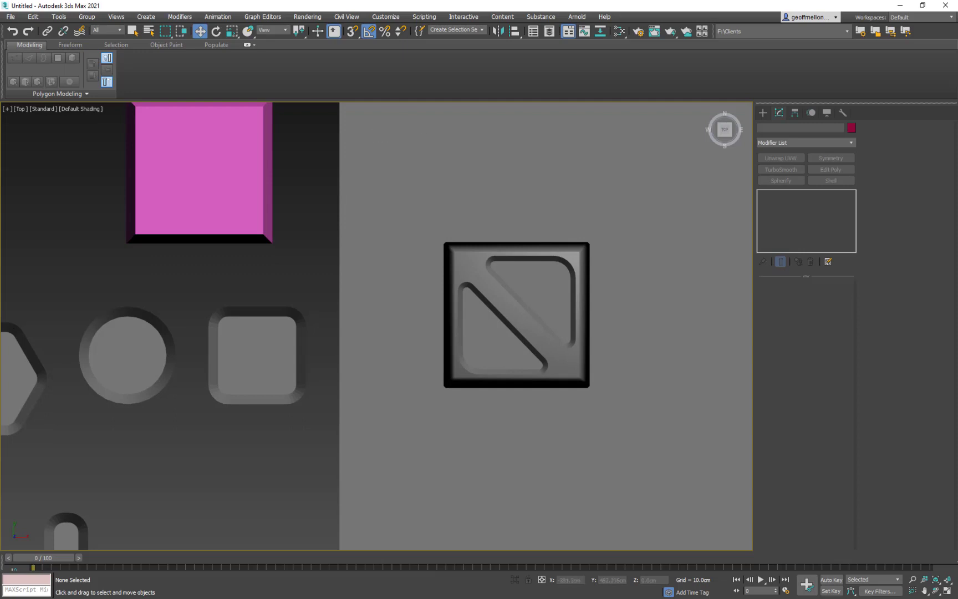
middle_click_drag(482, 274, 505, 224)
scroll(170, 378, "down", 3)
middle_click_drag(167, 380, 173, 402)
left_click(171, 340)
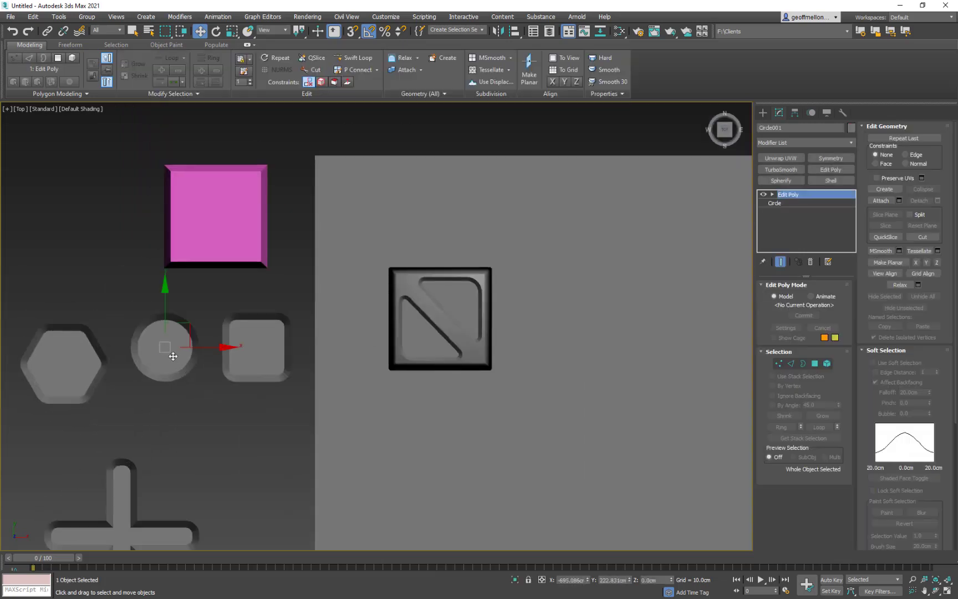
scroll(171, 340, "up", 5)
scroll(259, 347, "down", 5)
mouse_move(306, 326)
middle_mouse_down()
mouse_move(311, 338)
mouse_move(300, 331)
middle_mouse_up()
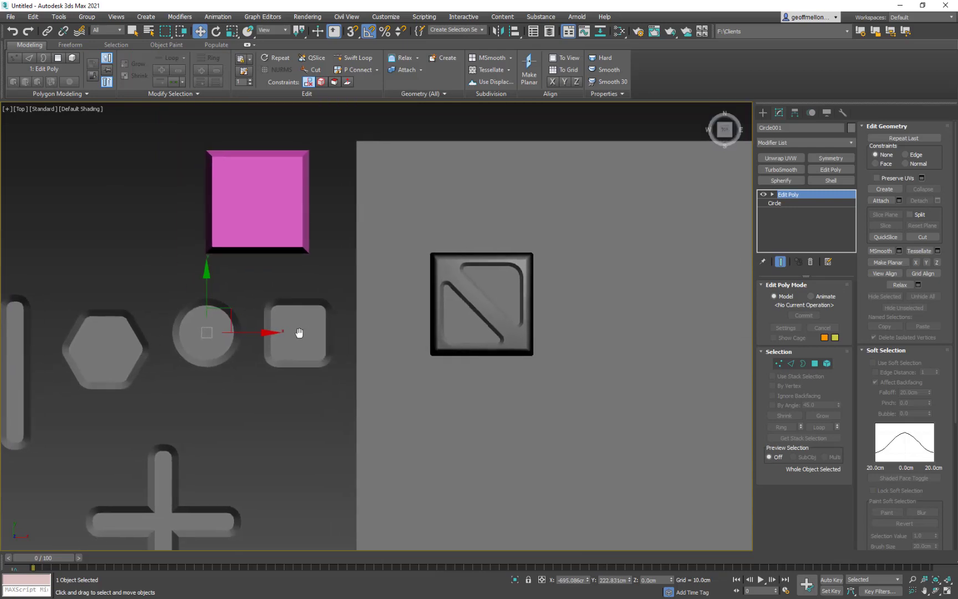
right_click(196, 324)
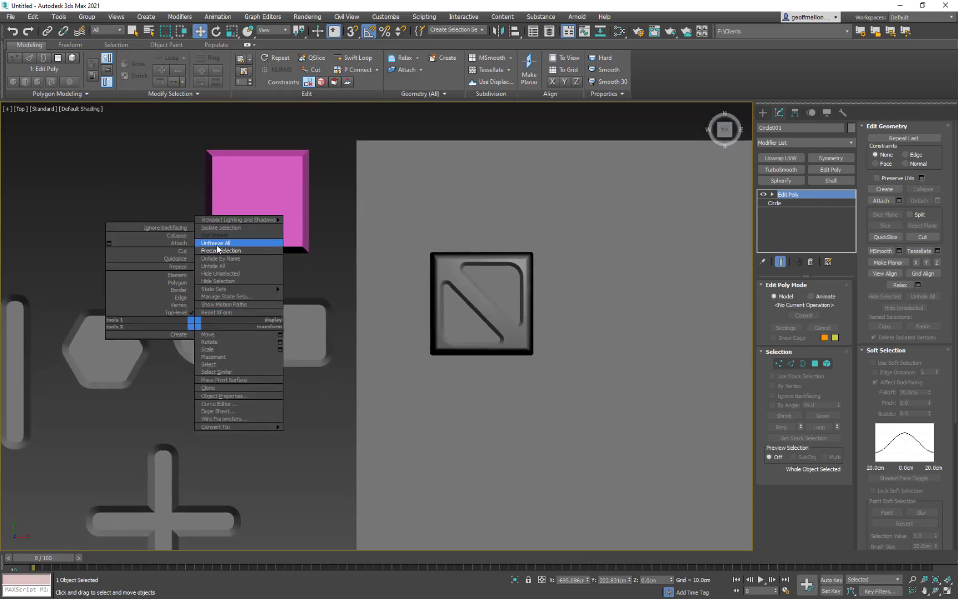
left_click(802, 143)
left_click(802, 168)
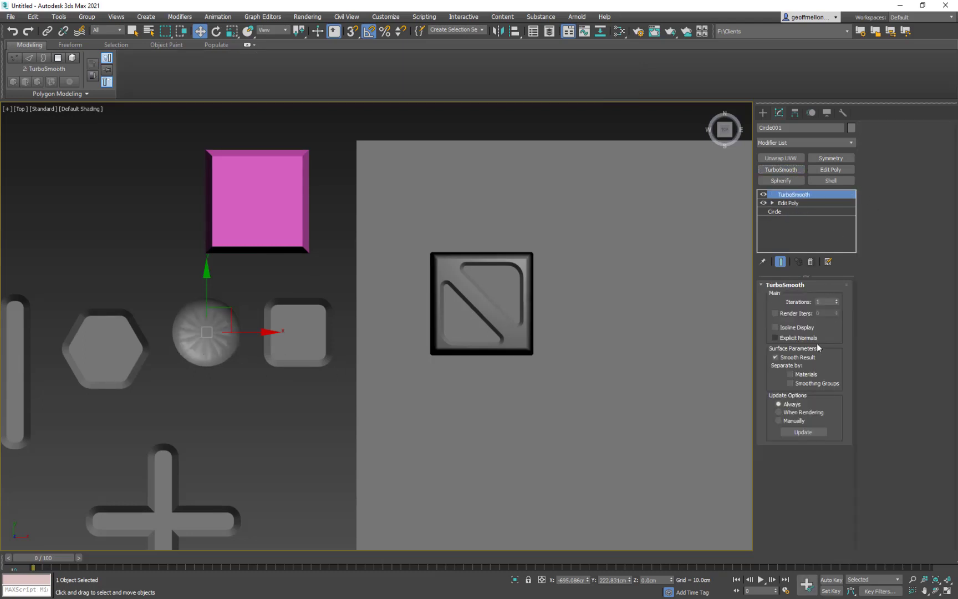
left_click(792, 383)
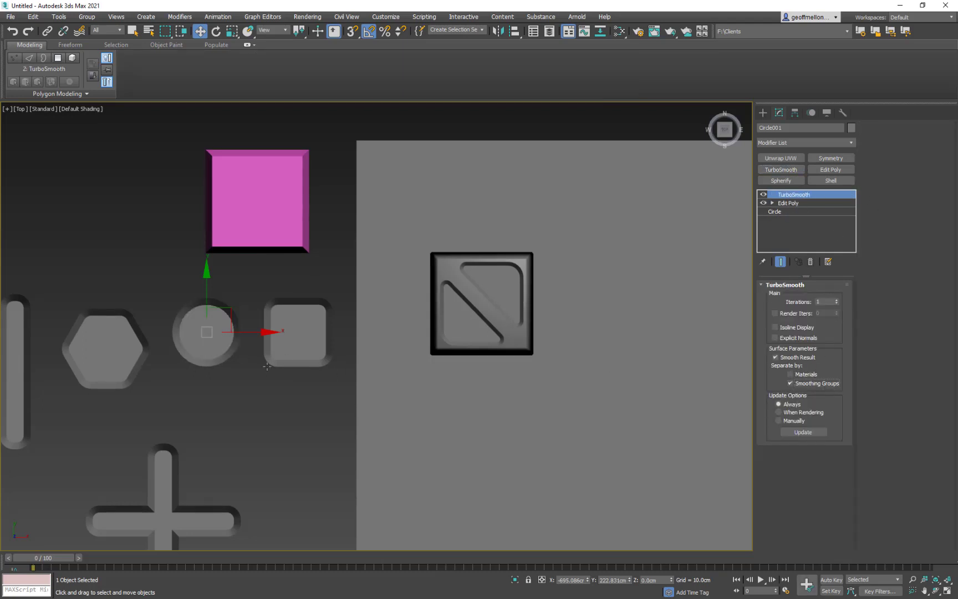
middle_click_drag(164, 346, 214, 336)
scroll(214, 336, "up", 3)
scroll(437, 314, "down", 1)
middle_click_drag(437, 314, 280, 320)
scroll(404, 322, "down", 2)
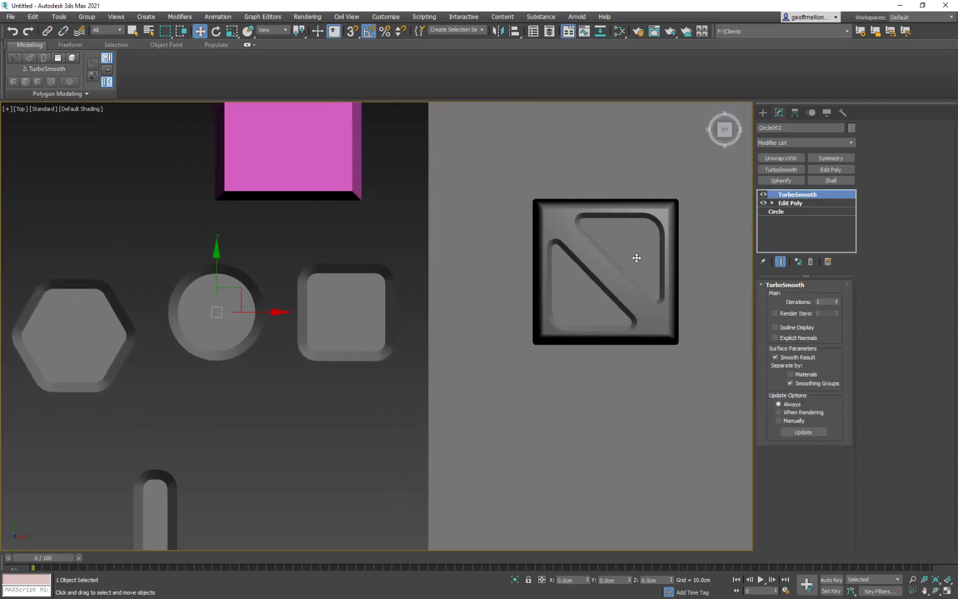
key("ctrl+v")
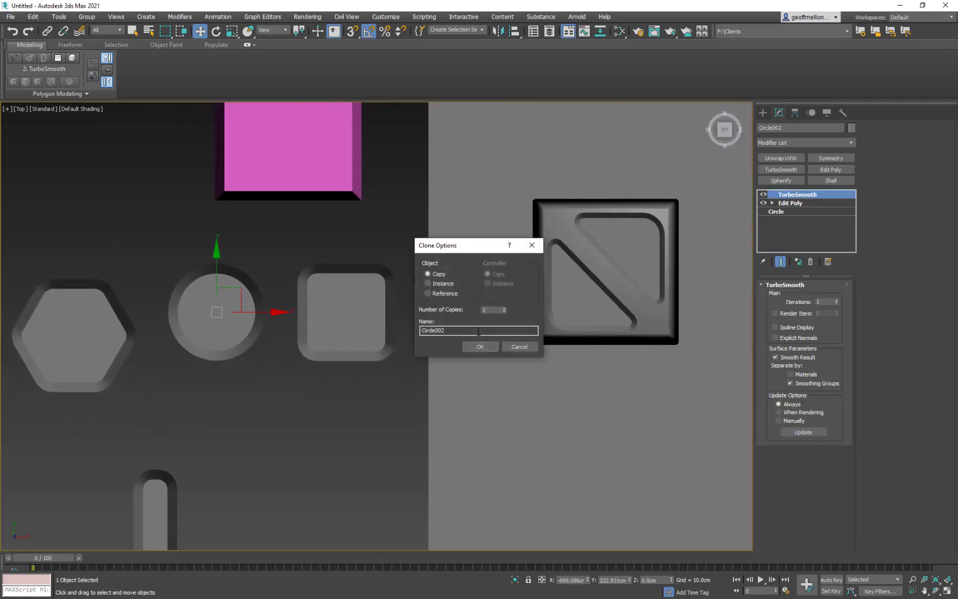
left_click(518, 348)
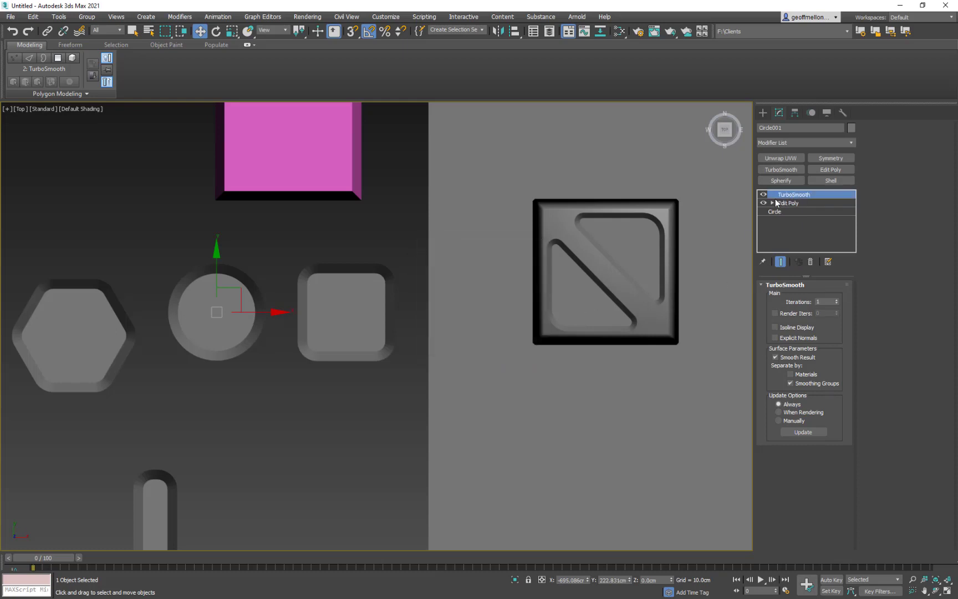
- Copy the beveled circle next to the tile and scale the copy down uniformly to about 18%
mouse_move(233, 312)
left_mouse_down("shift")
mouse_move(448, 318)
mouse_move(499, 333)
mouse_move(497, 344)
left_mouse_up("shift")
left_click(497, 345)
middle_click_drag(521, 310, 321, 325)
key("r")
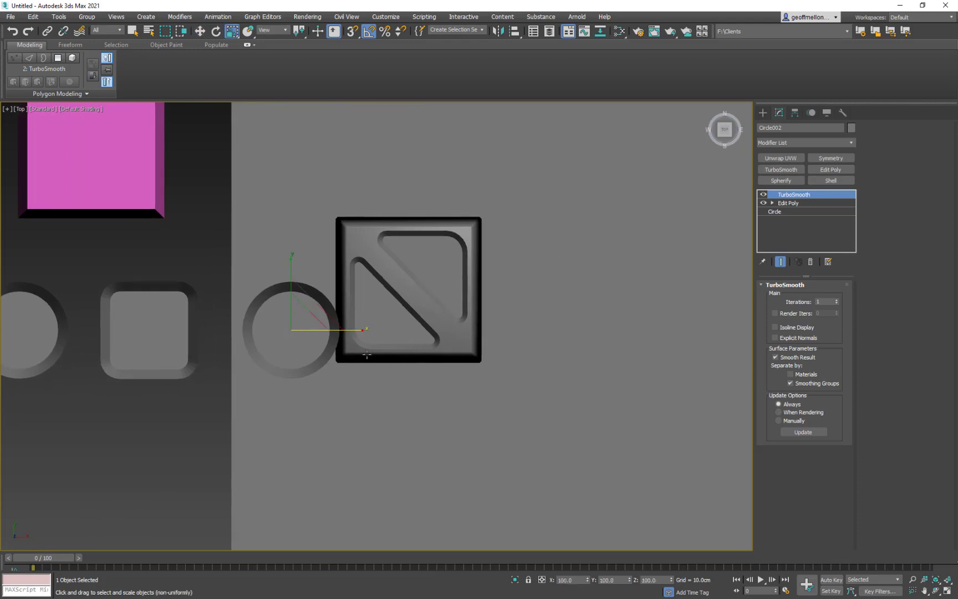
left_click_drag(307, 322, 356, 551)
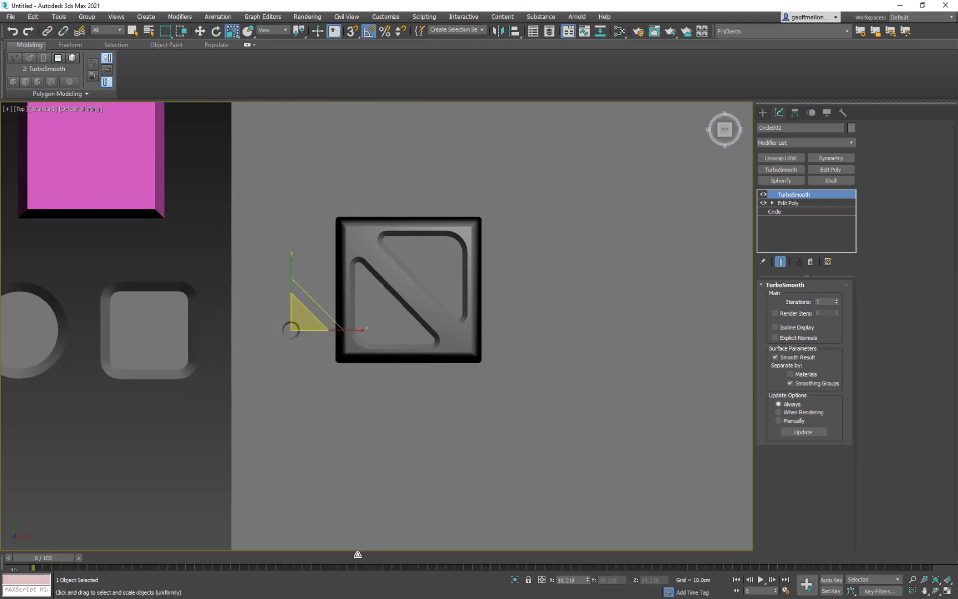
middle_click_drag(338, 351, 317, 320)
- Move the small circle onto the tile's upper-left corner, between the ends of the two triangles
key("w")
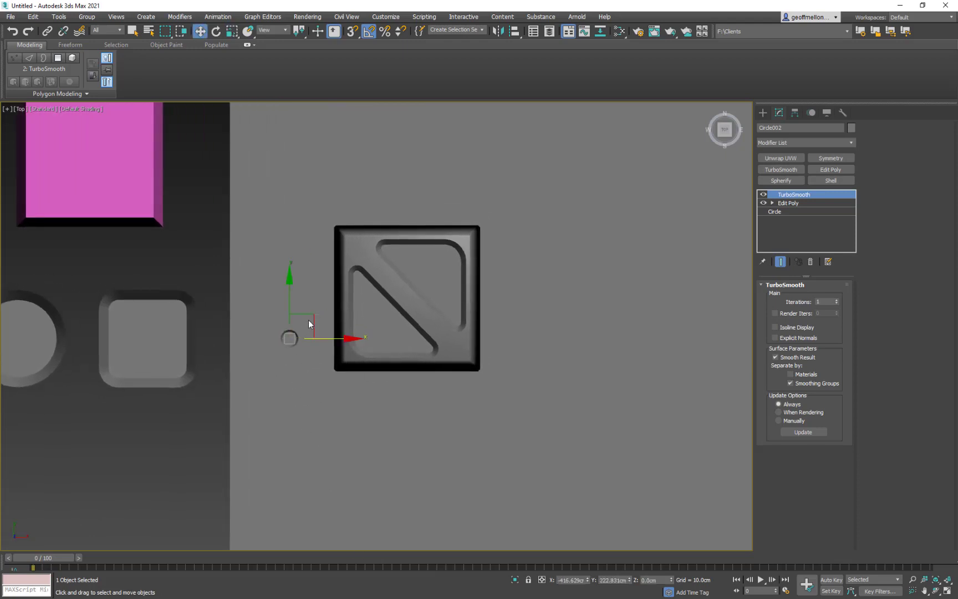
left_click_drag(308, 325, 379, 227)
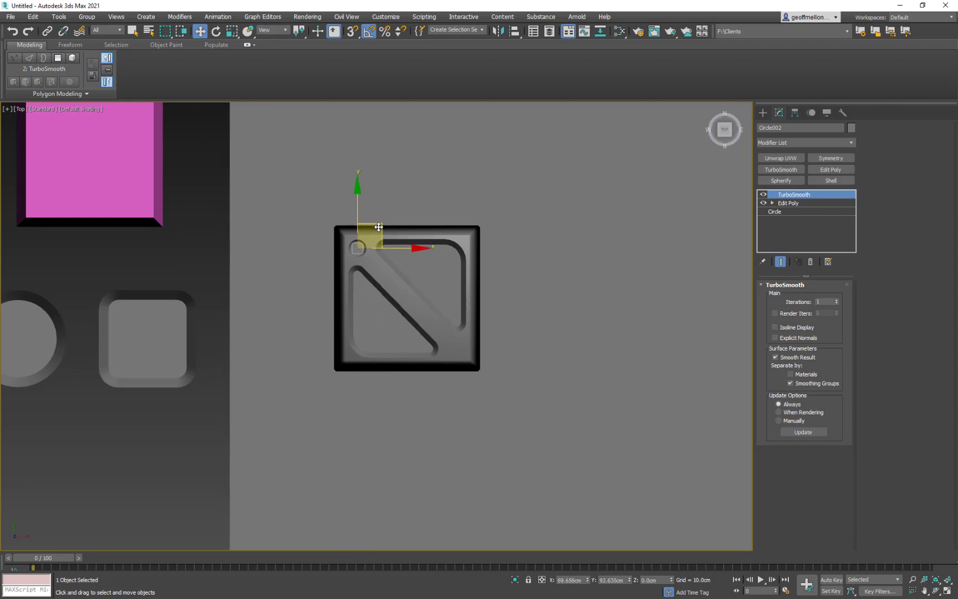
scroll(370, 238, "up", 3)
scroll(359, 231, "down", 3)
middle_click_drag(360, 232, 448, 238)
scroll(393, 238, "up", 2)
left_click_drag(374, 198, 373, 198)
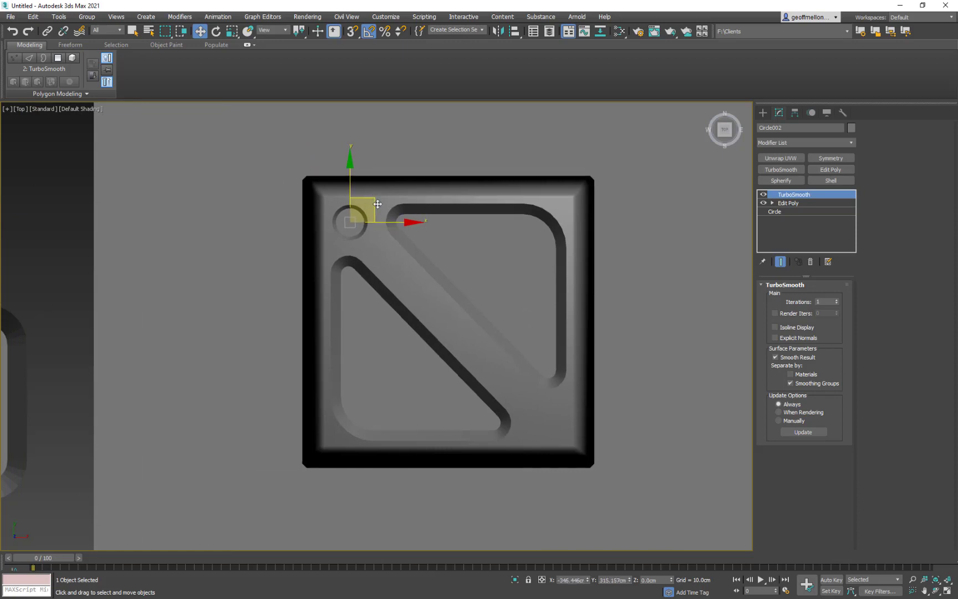
middle_click_drag(353, 199, 360, 246)
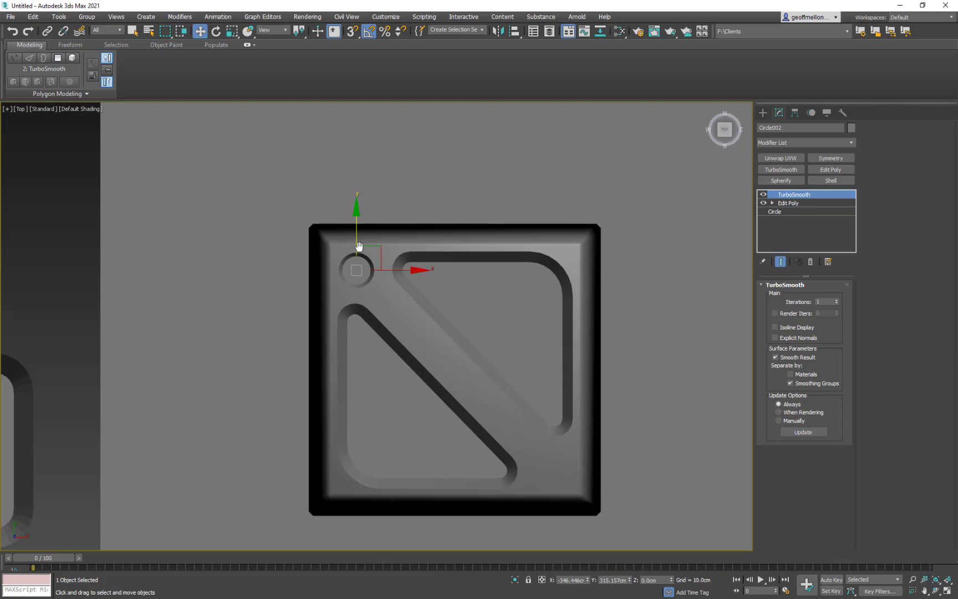
scroll(350, 286, "up", 3)
scroll(351, 267, "down", 2)
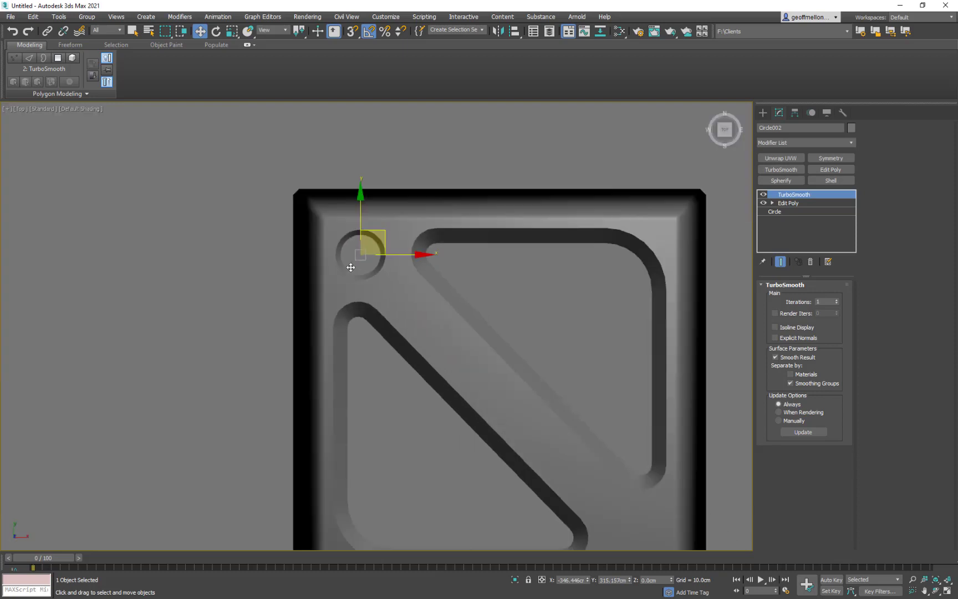
scroll(268, 289, "down", 4)
- Select the original beveled circle and display edged faces to show its smoothed mesh
middle_click_drag(187, 296, 408, 243)
left_click(305, 301)
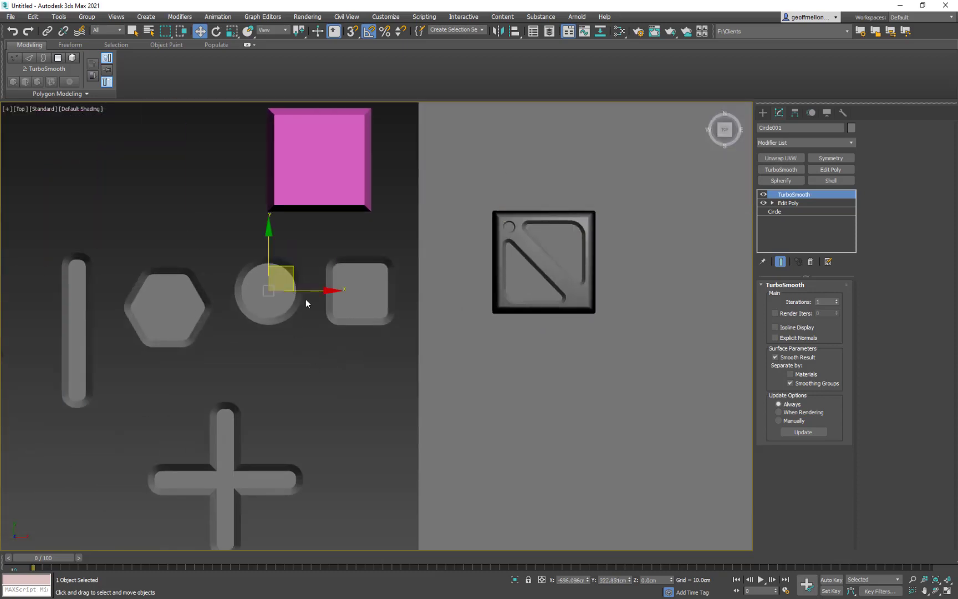
middle_click_drag(309, 298, 306, 283)
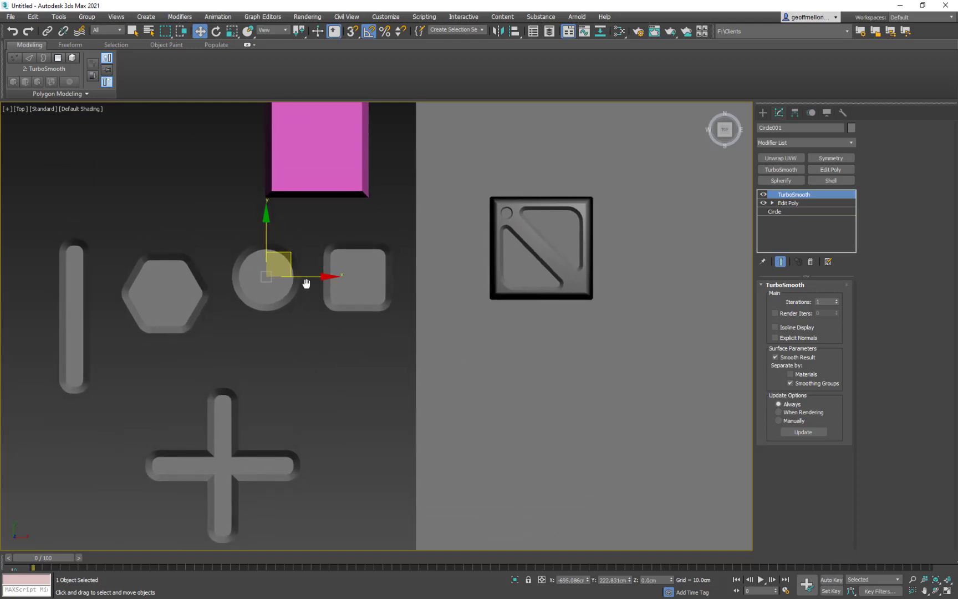
key("F4")
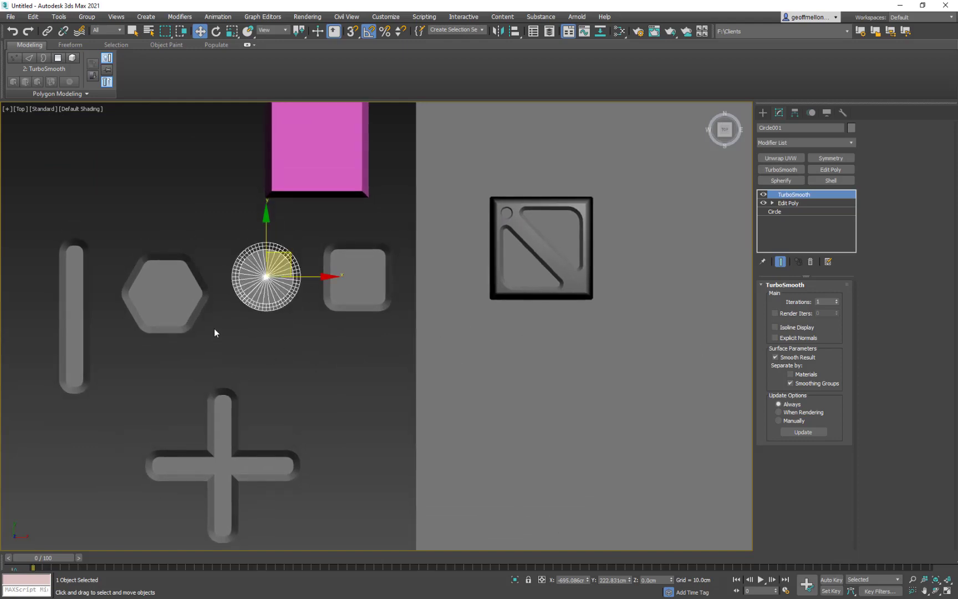
middle_click_drag(224, 316, 250, 353)
scroll(249, 353, "up", 3)
middle_click_drag(398, 310, 369, 345)
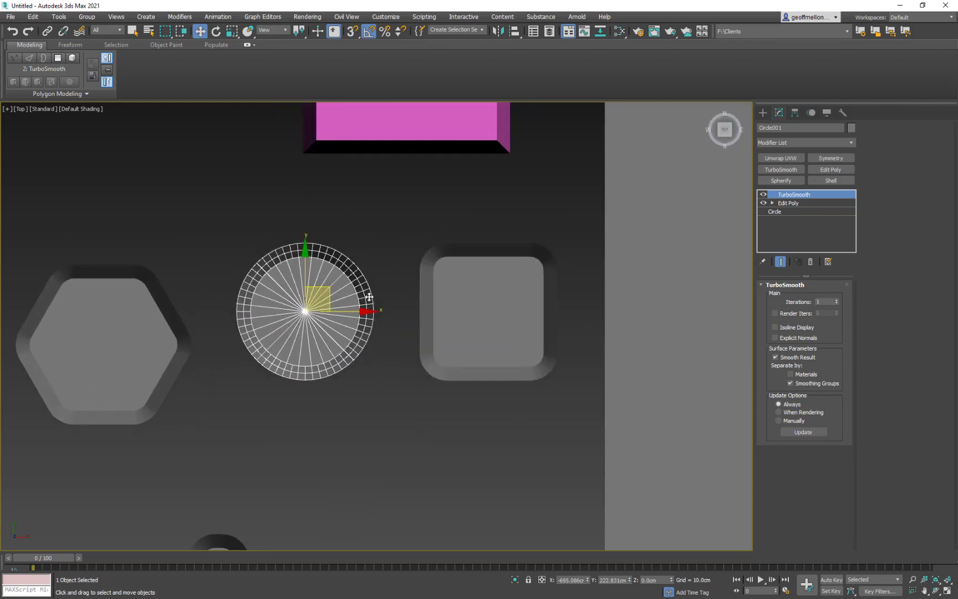
- Turn off the end result display at the circle's Edit Poly level and delete the central cap polygon
left_click(793, 204)
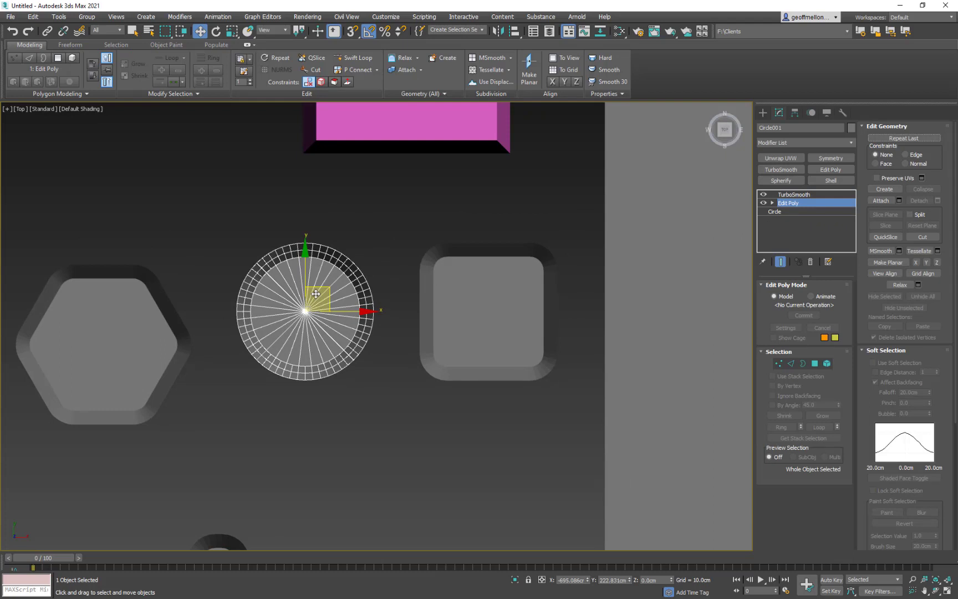
key("2")
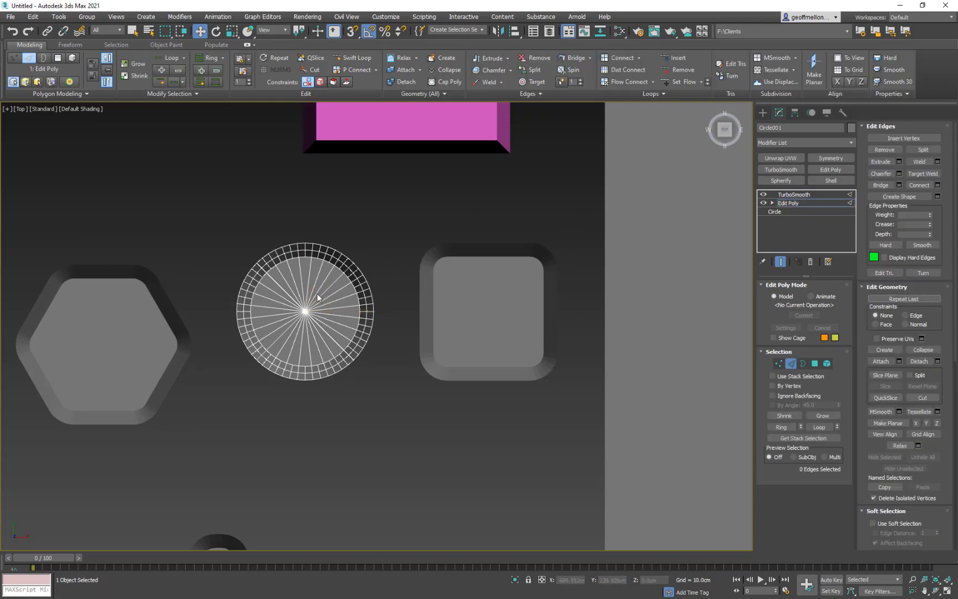
key("2")
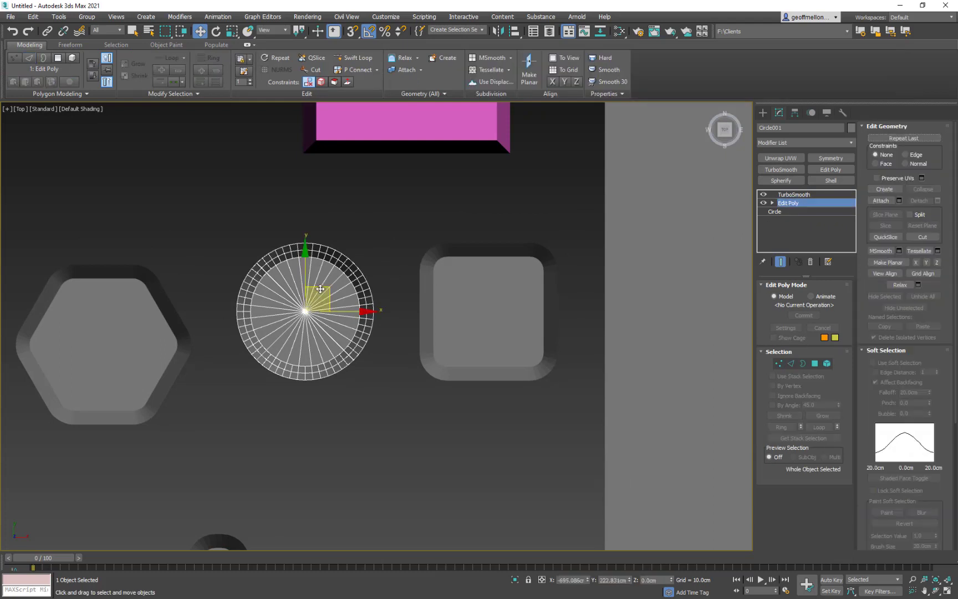
key("2")
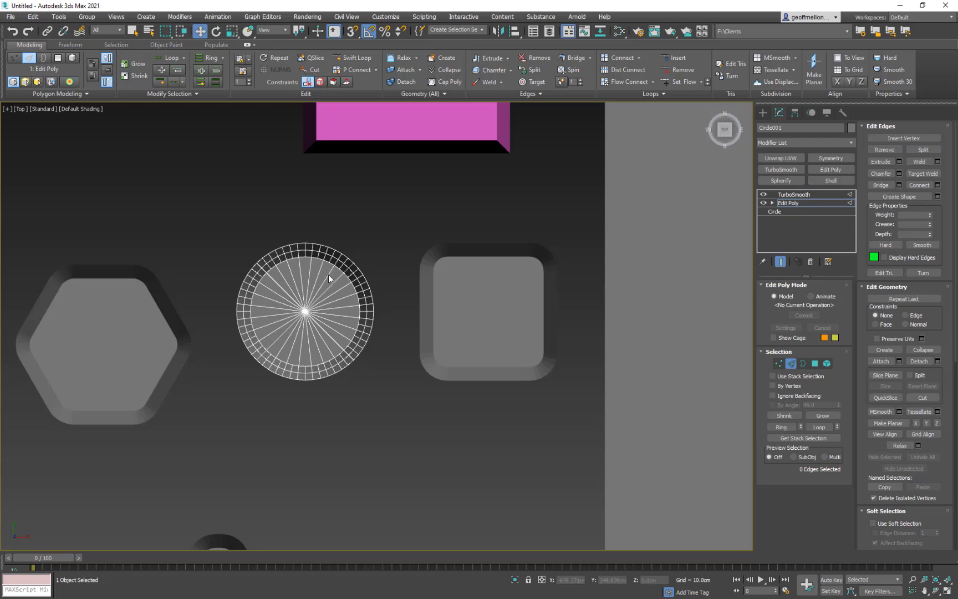
left_click(780, 262)
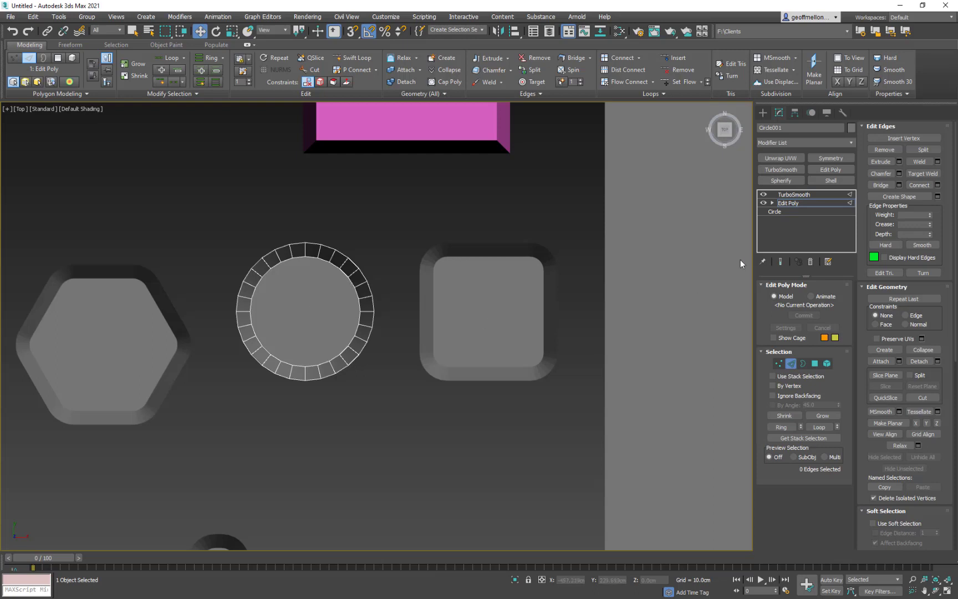
left_click(815, 363)
left_click(282, 294)
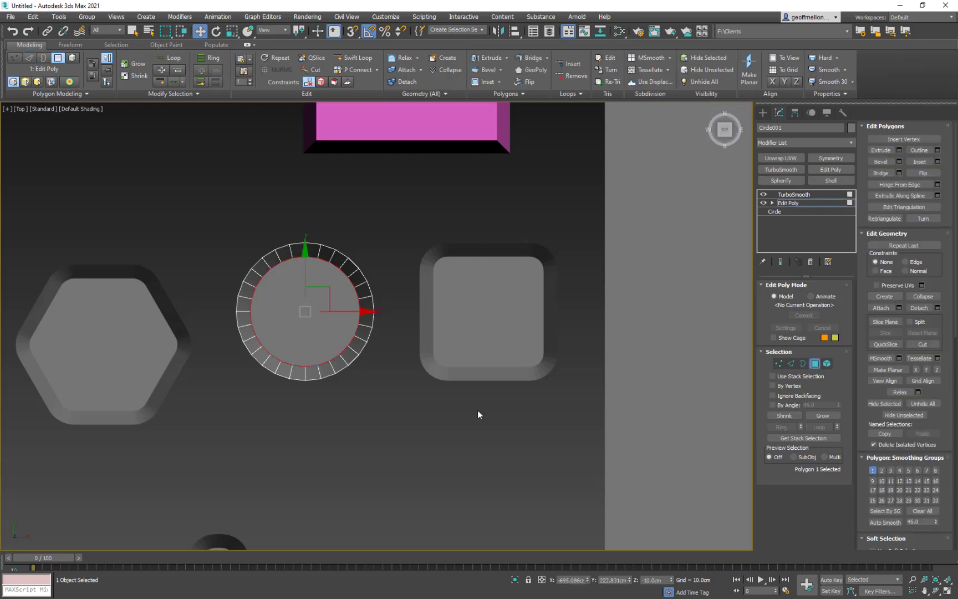
key("Delete")
- Extrude the circle's inner edge loop inward by scaling, collapse it to a centre point, and leave edge editing
key("2")
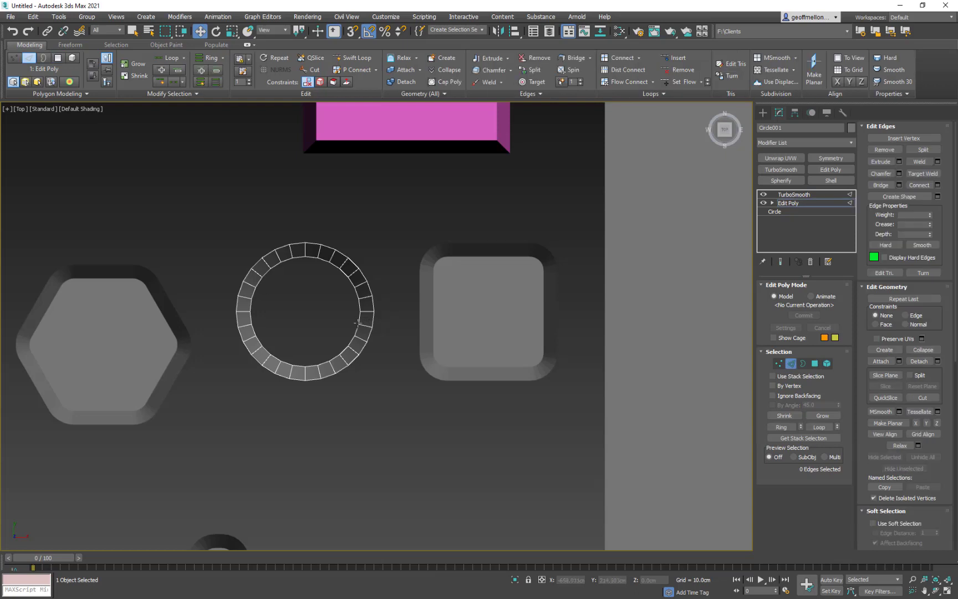
left_click(360, 321)
double_click(360, 320)
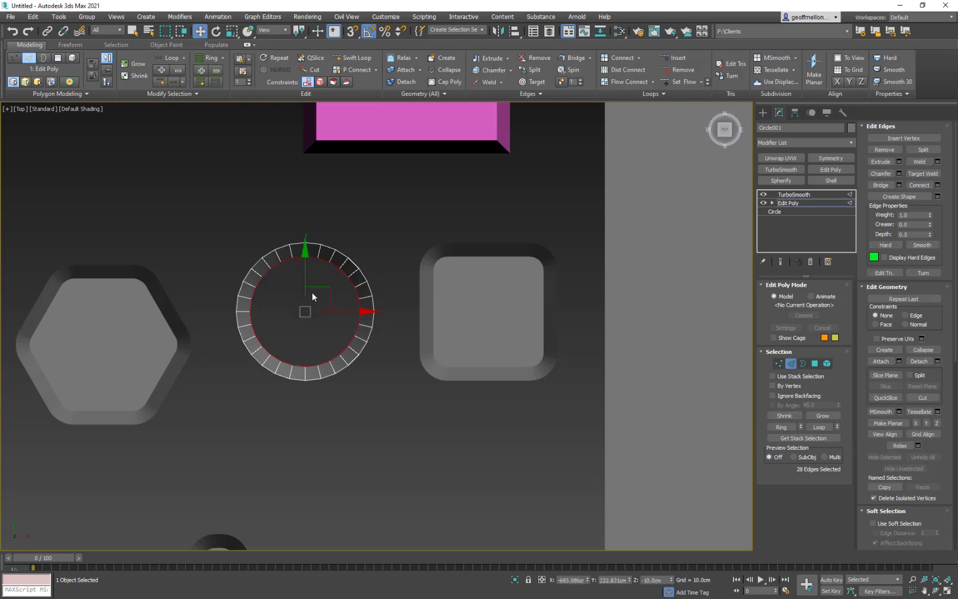
key("r")
left_click_drag(312, 292, 326, 385, "shift")
key("ctrl+alt+c")
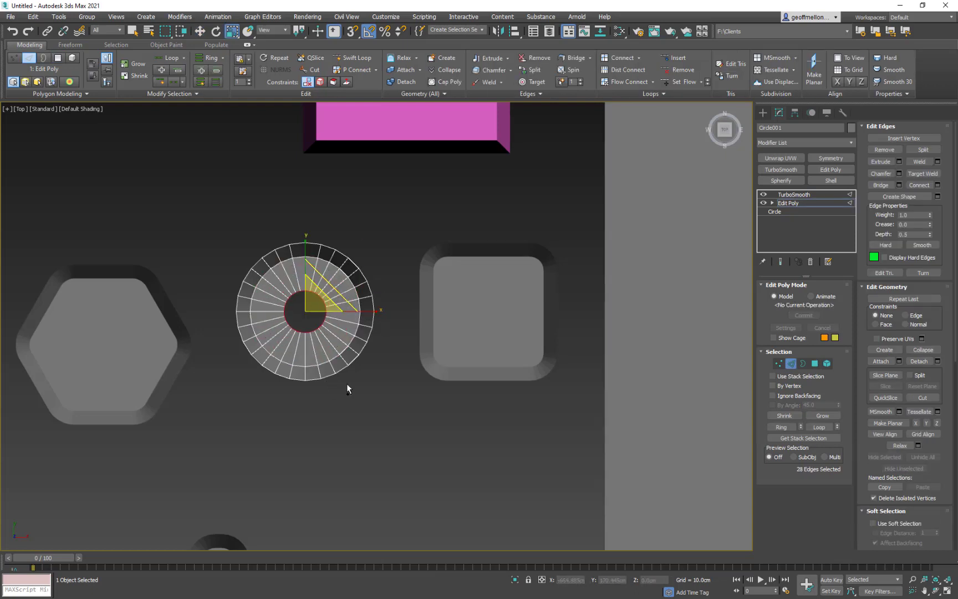
key("z")
middle_click_drag(260, 276, 366, 360)
scroll(366, 360, "up", 5)
middle_click_drag(366, 361, 332, 298)
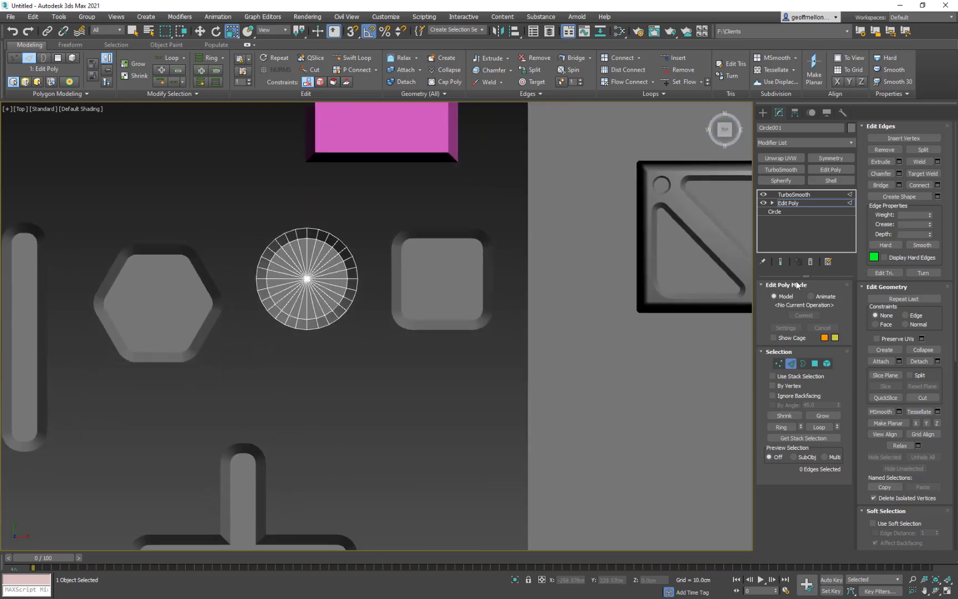
left_click(791, 363)
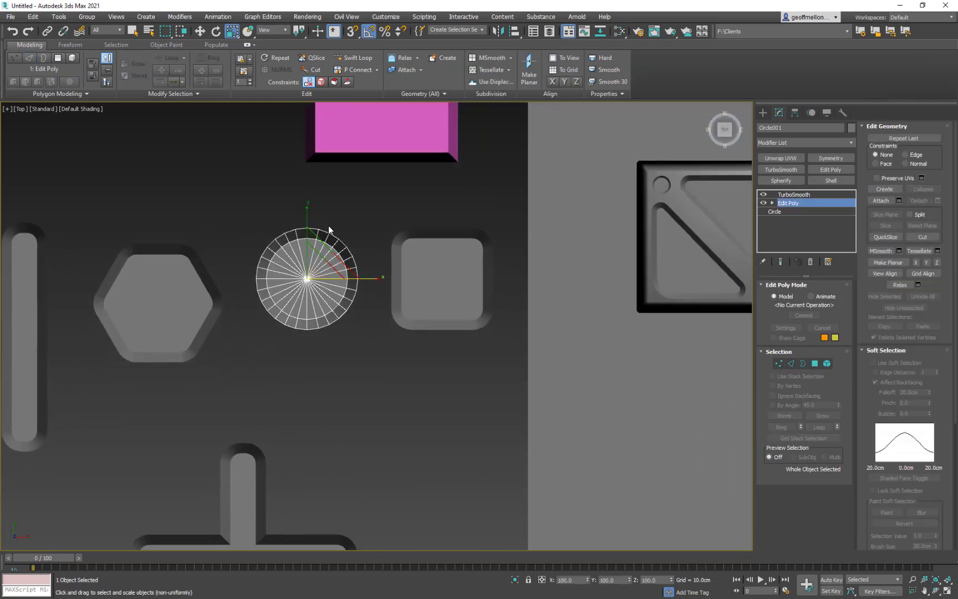
- Clone the original beveled circle and place the copy directly below it
key("w")
middle_click_drag(365, 204, 348, 199)
left_click(363, 184)
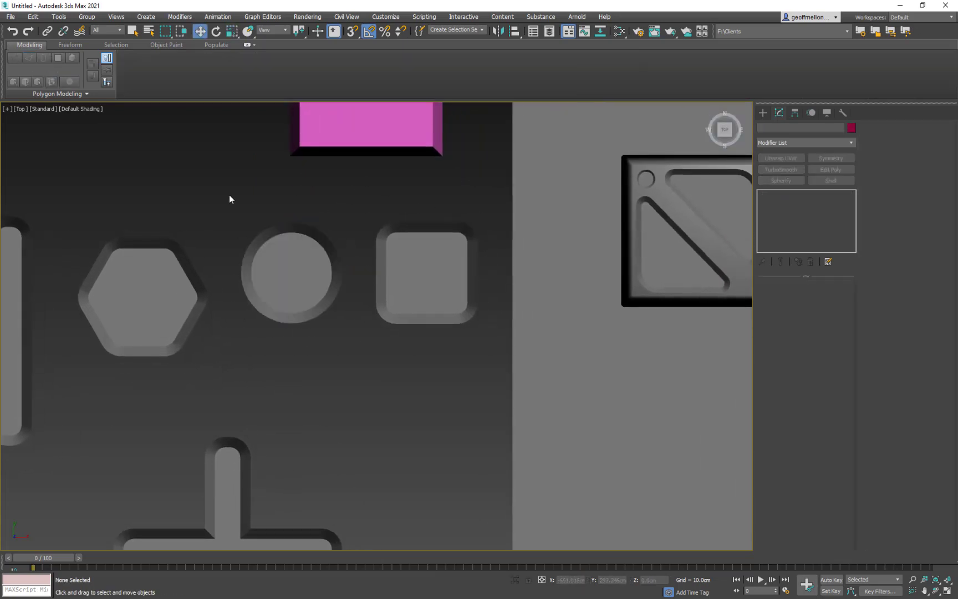
left_click(299, 266)
left_click_drag(298, 226, 297, 363, "shift")
left_click(493, 349)
- At the copied circle's Edit Poly level, select all radial edges that meet at the cap's centre vertex
middle_click_drag(280, 369, 307, 283)
scroll(306, 284, "up", 3)
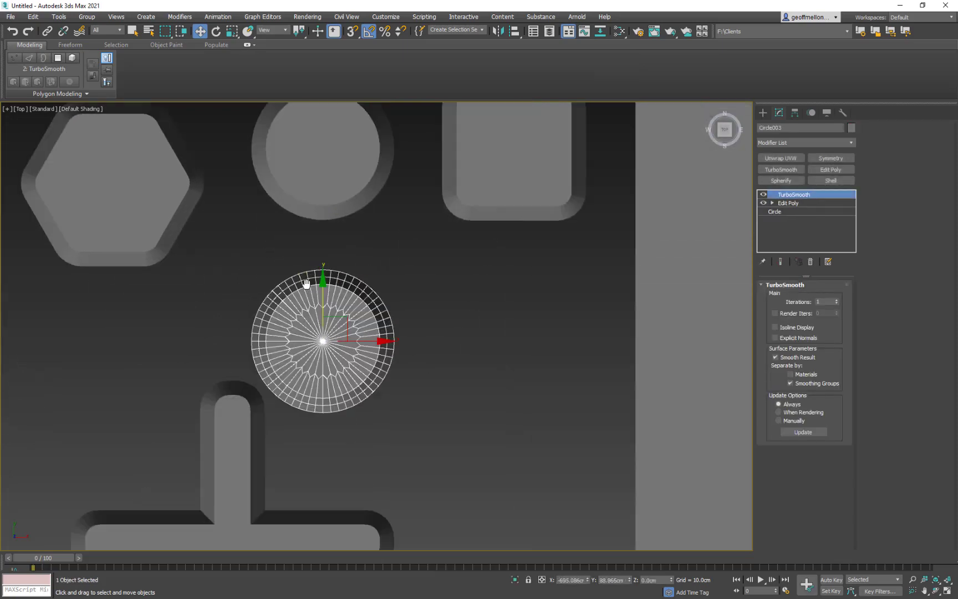
scroll(402, 370, "down", 1)
mouse_move(401, 370)
middle_mouse_down()
mouse_move(376, 335)
mouse_move(377, 244)
middle_mouse_up()
left_click(788, 203)
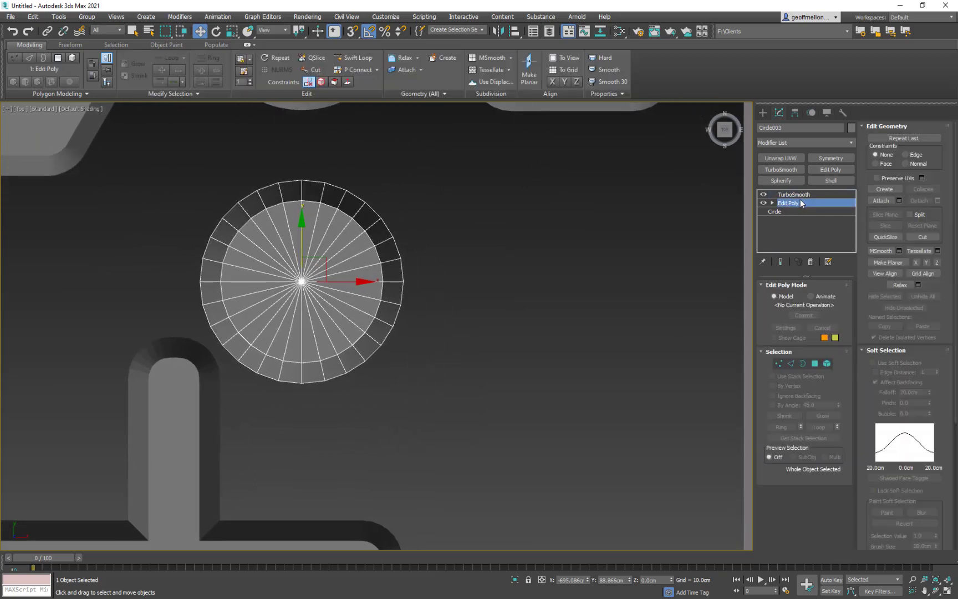
left_click(772, 203)
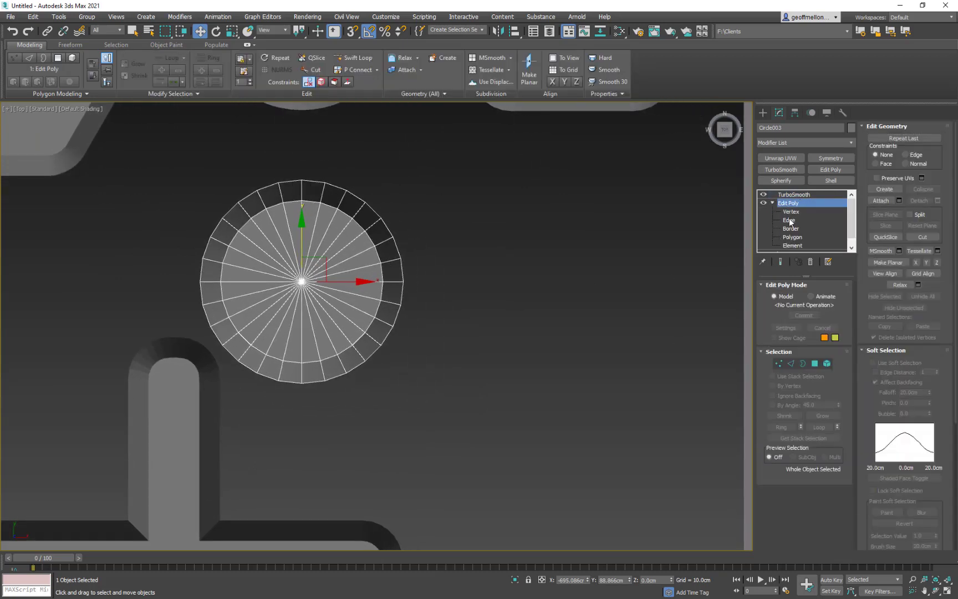
left_click(789, 220)
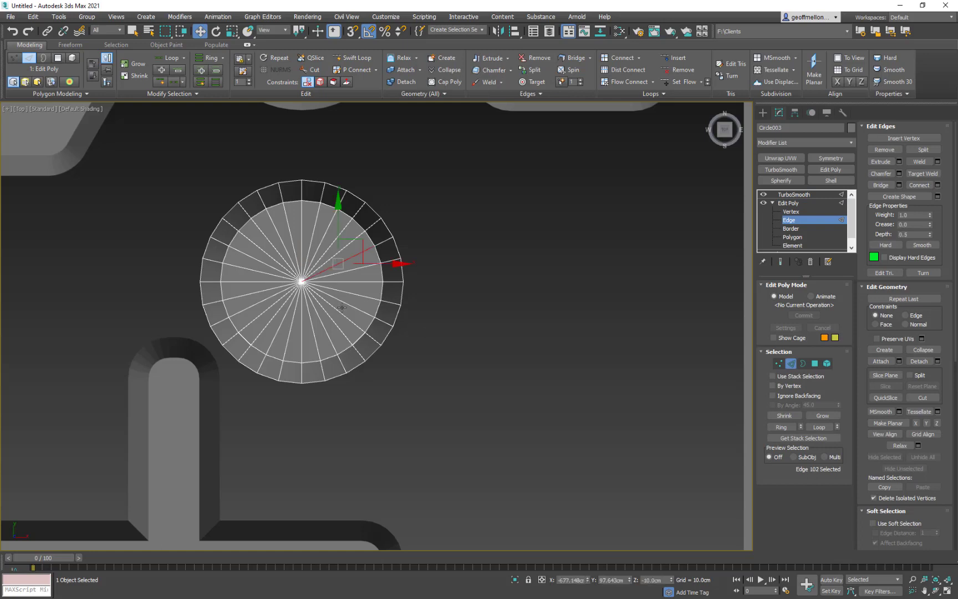
key("1")
left_click(302, 282)
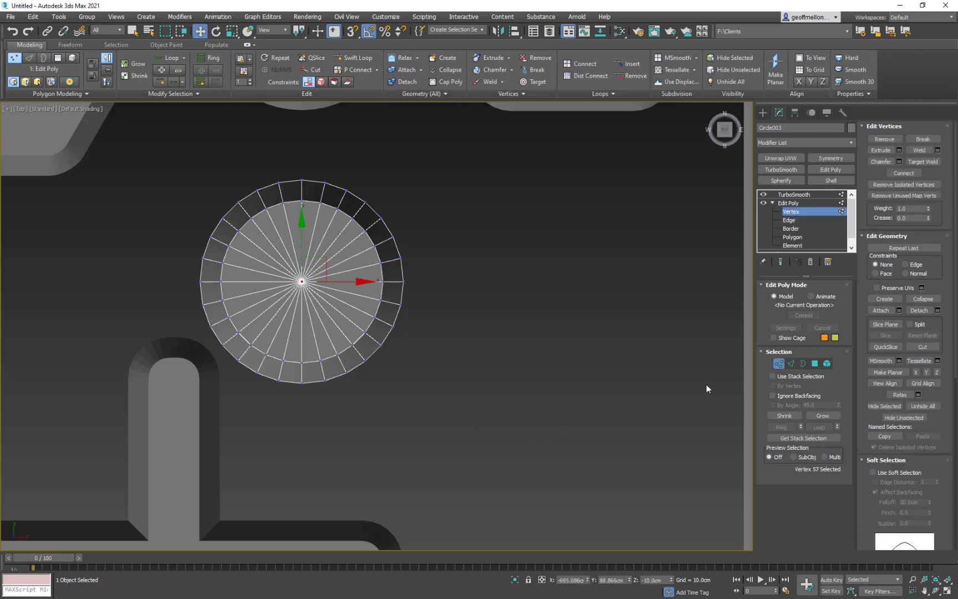
left_click(793, 362, "ctrl")
middle_click_drag(427, 284, 459, 302)
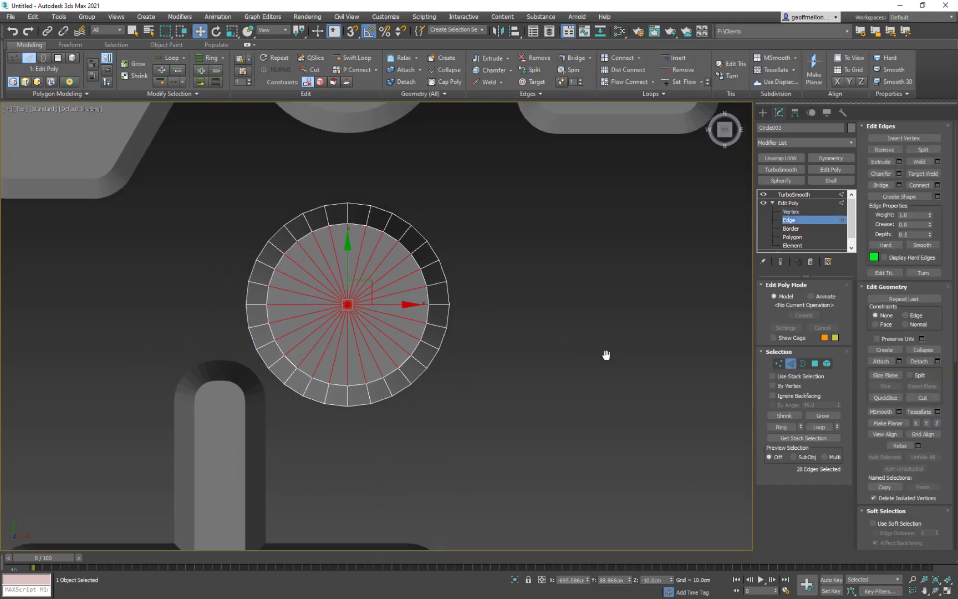
- Connect the selected radial edges with 2 segments to add two concentric edge loops to the cap
right_click(618, 312)
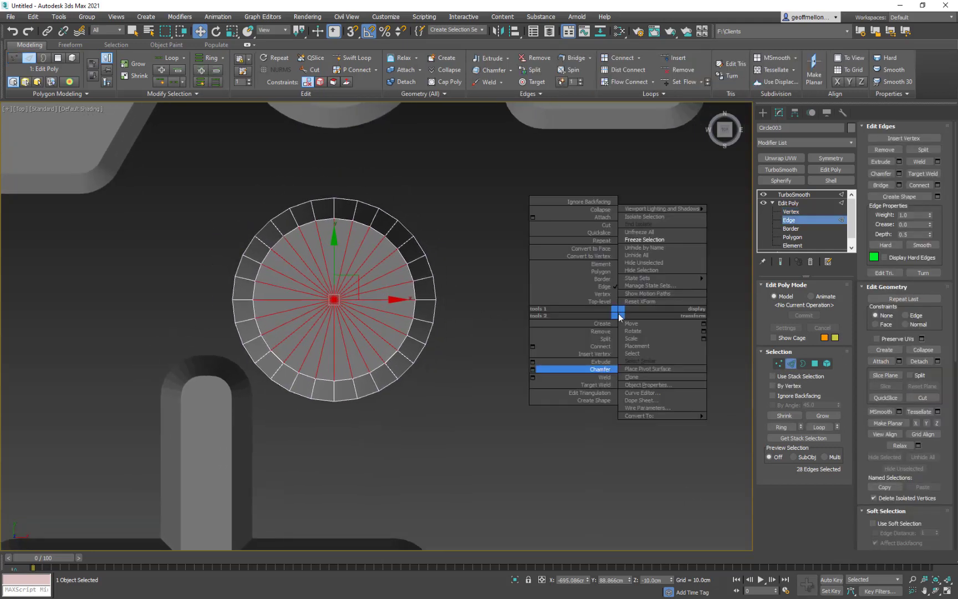
left_click(532, 346)
middle_click_drag(530, 335, 532, 261, "alt")
scroll(340, 267, "up", 3)
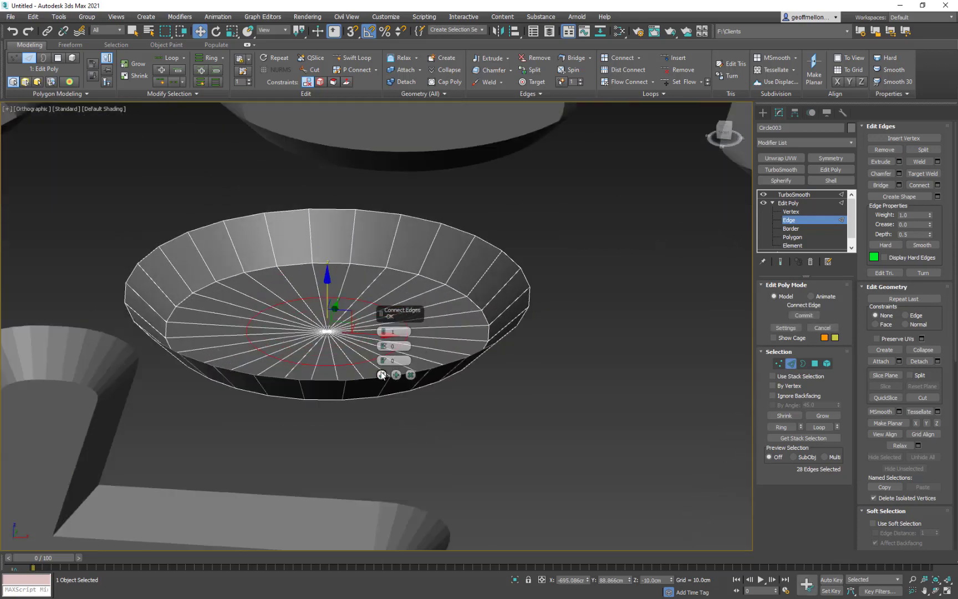
left_click(384, 330)
left_click(383, 375)
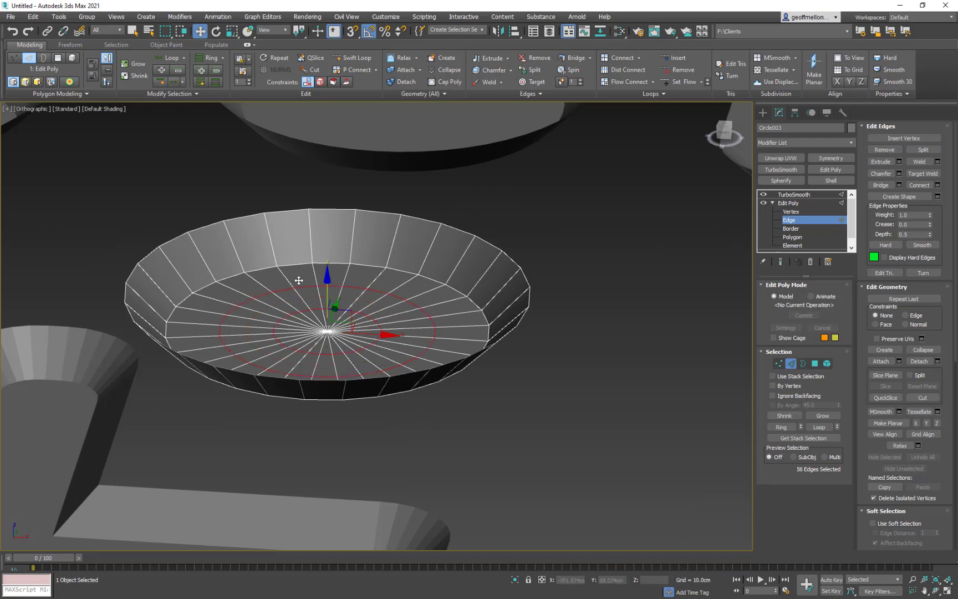
- Try to raise only the innermost edge loop of the copied circle's cap
double_click(351, 353)
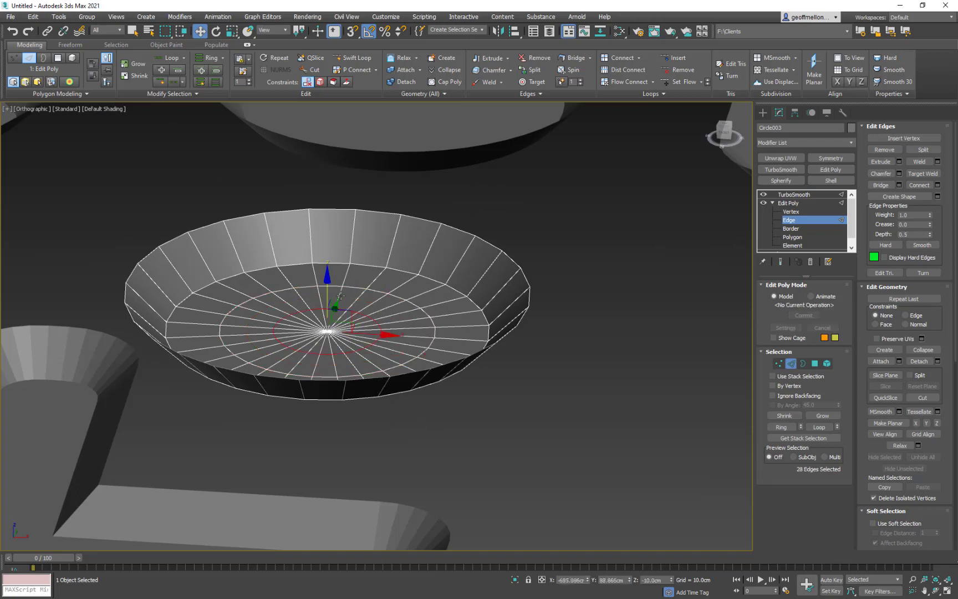
left_click_drag(327, 295, 327, 281)
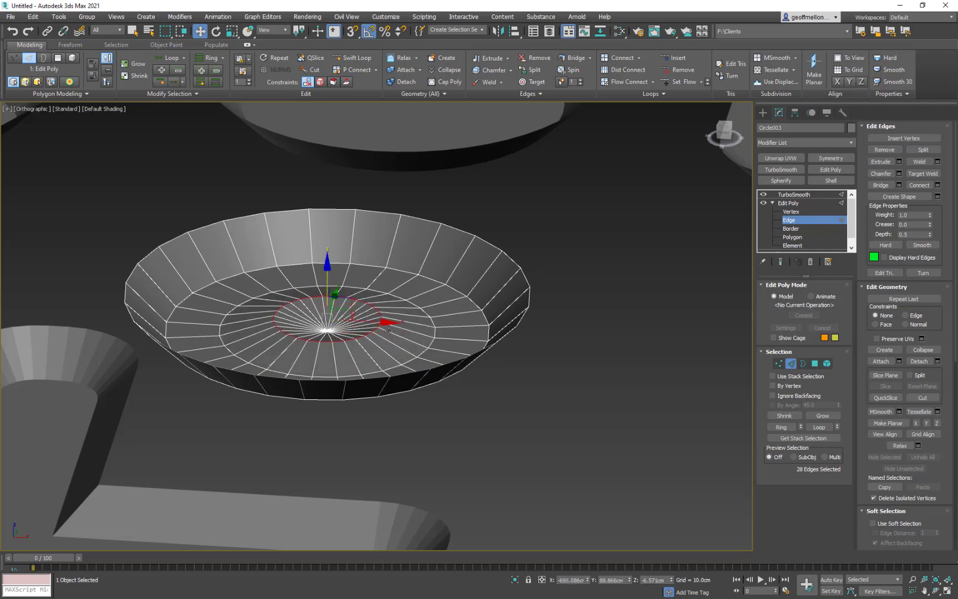
key("ctrl+z")
middle_click_drag(356, 331, 375, 317)
key("1")
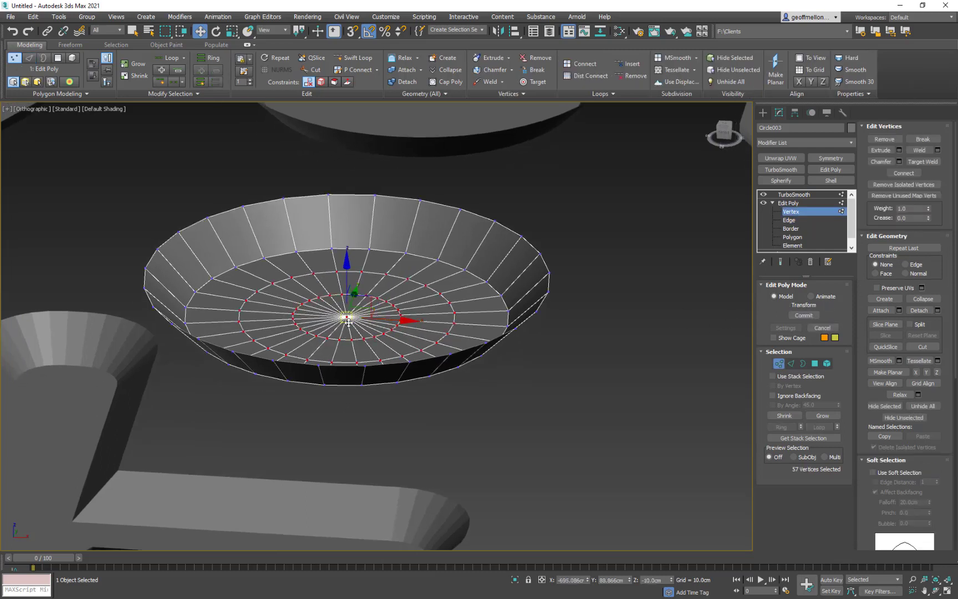
- Select the innermost ring's vertices together with the centre vertex and raise them to about Z -3.9 cm
left_click(791, 363)
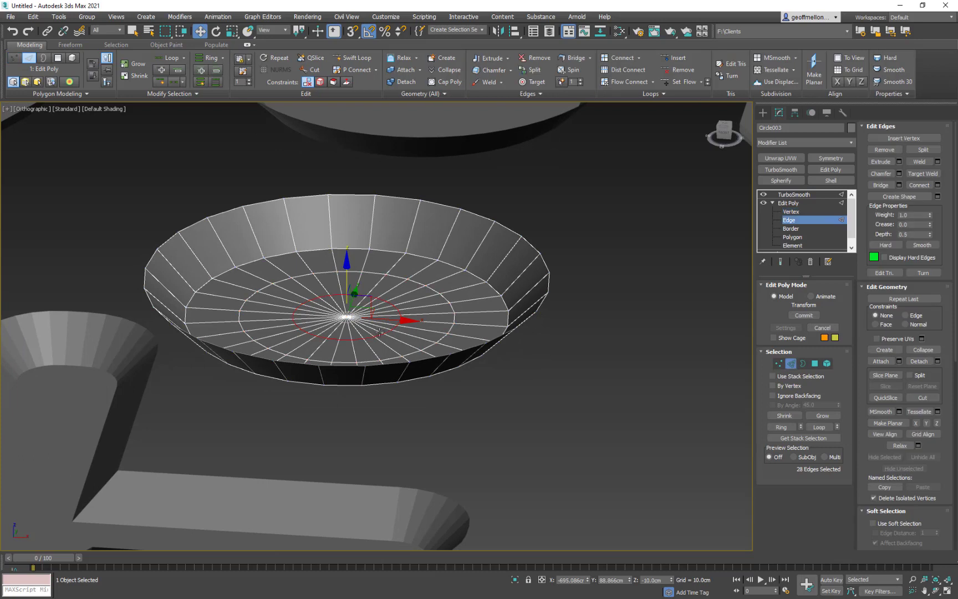
left_click(779, 363)
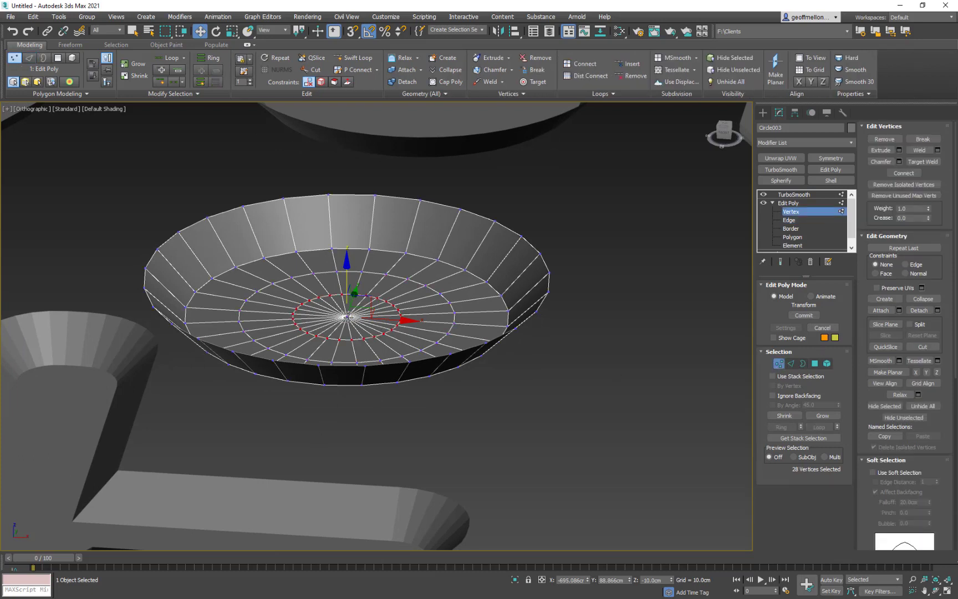
left_click(348, 314, "ctrl")
left_click_drag(349, 283, 386, 263)
- Turn on the end result display and raise the ring and centre vertices further, to about Z 9.4 cm
left_click(781, 264)
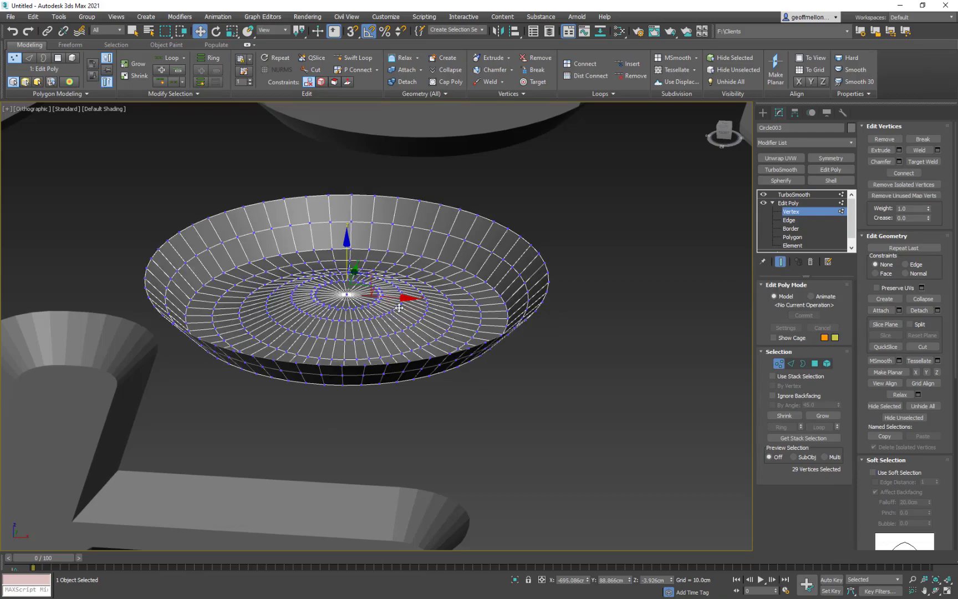
mouse_move(396, 307)
middle_mouse_down("alt")
mouse_move(417, 367)
mouse_move(405, 301)
middle_mouse_up("alt")
scroll(350, 274, "up", 4)
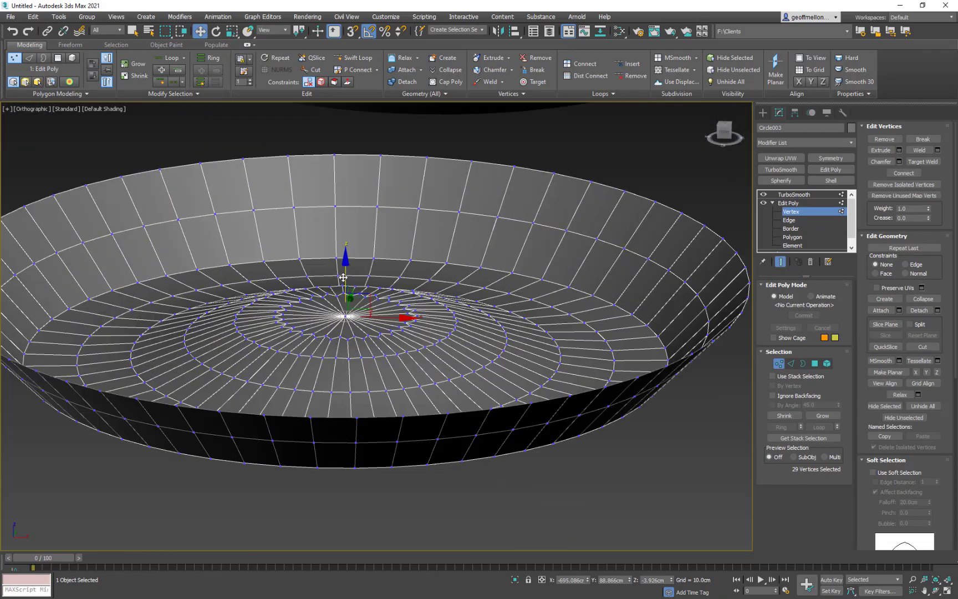
left_click_drag(344, 277, 350, 162)
scroll(378, 195, "down", 2)
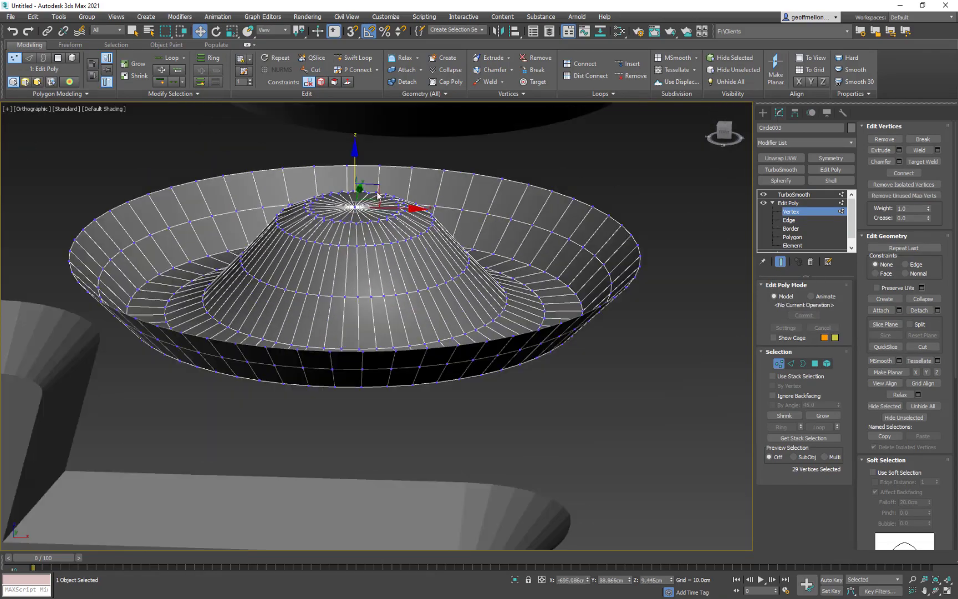
- Turn off the end result display and scale the raised innermost edge loop outward to widen the plateau
middle_click_drag(378, 195, 446, 278, "alt")
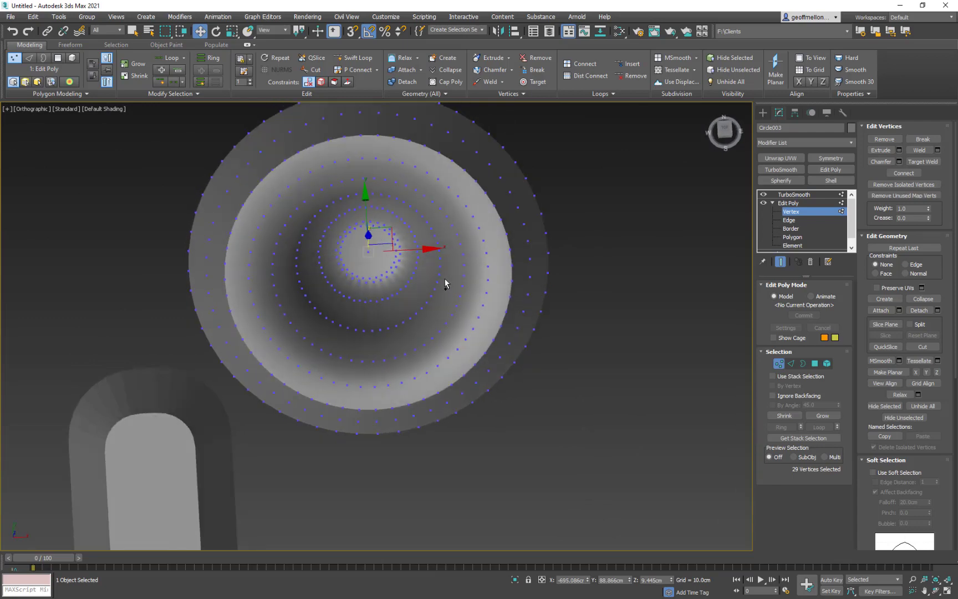
key("2")
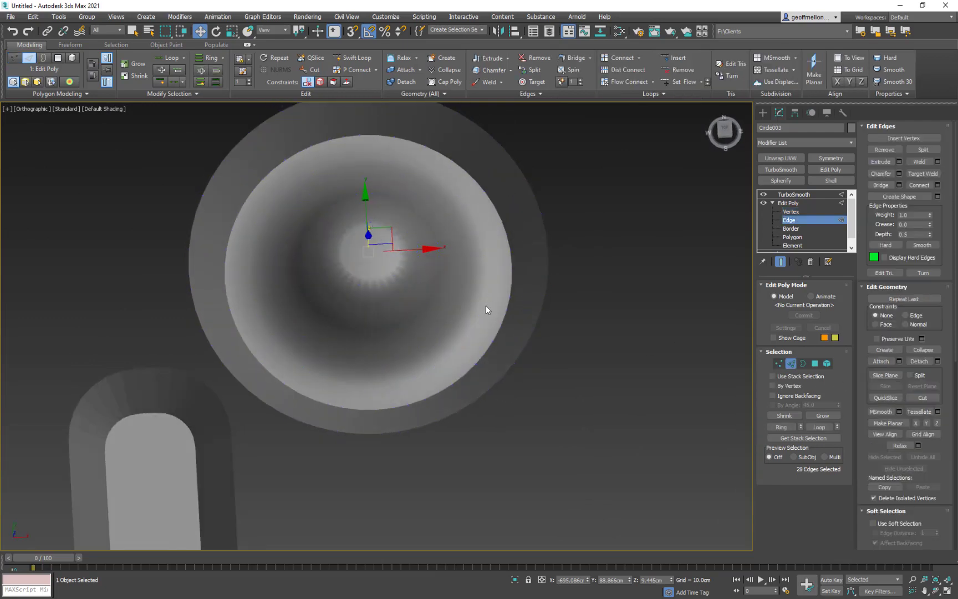
middle_click_drag(486, 306, 450, 317)
key("F4")
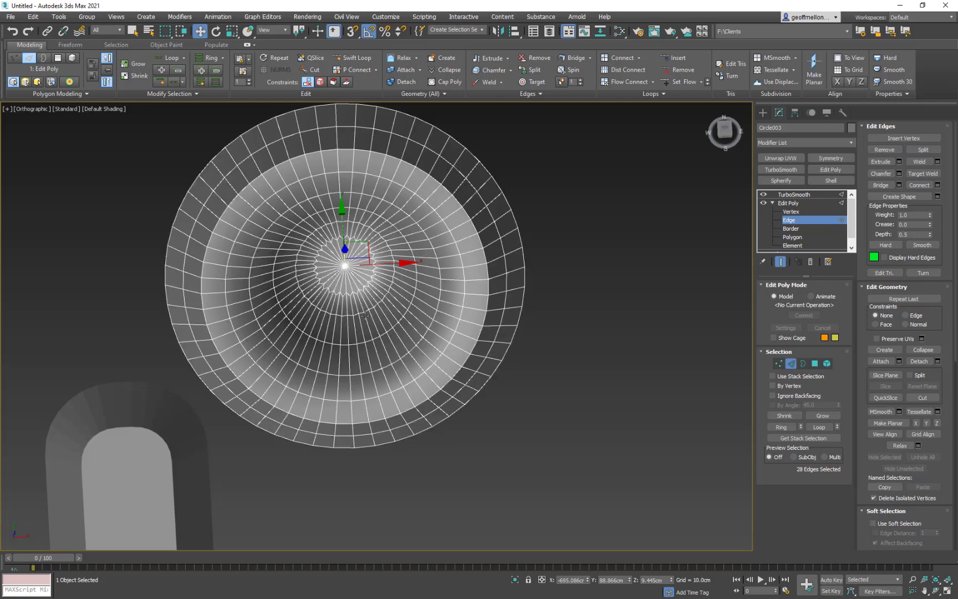
left_click(780, 261)
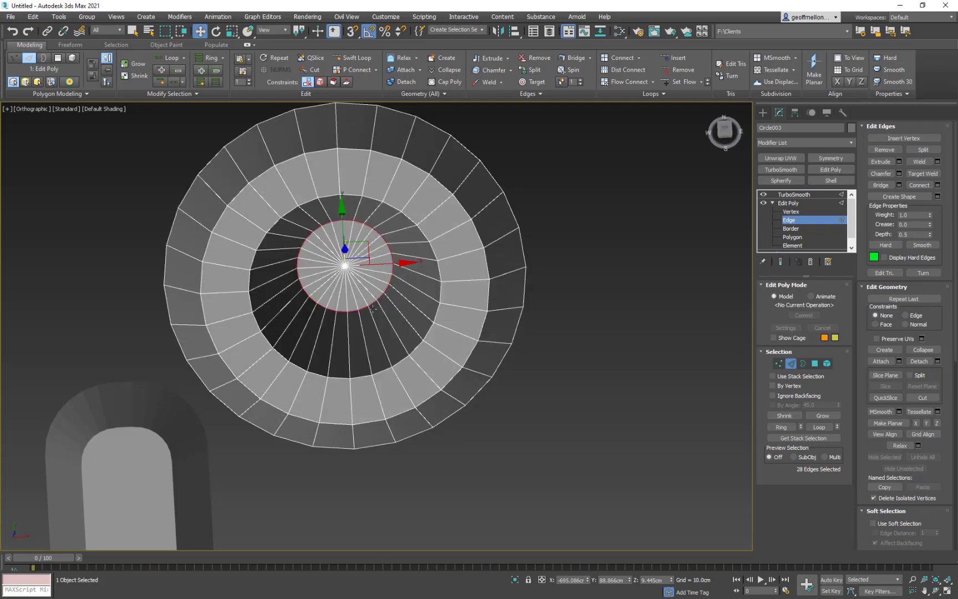
key("r")
left_click_drag(333, 267, 343, 246)
middle_click_drag(463, 326, 445, 261, "alt")
- Raise the centre vertex alone to about Z 16.9 cm and display the smoothed end result
key("1")
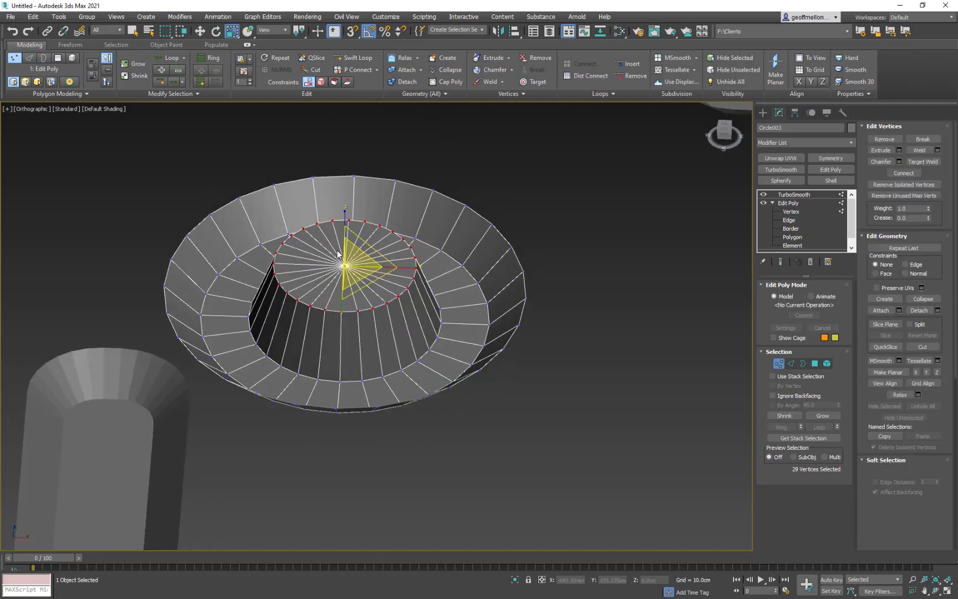
left_click(345, 267)
key("w")
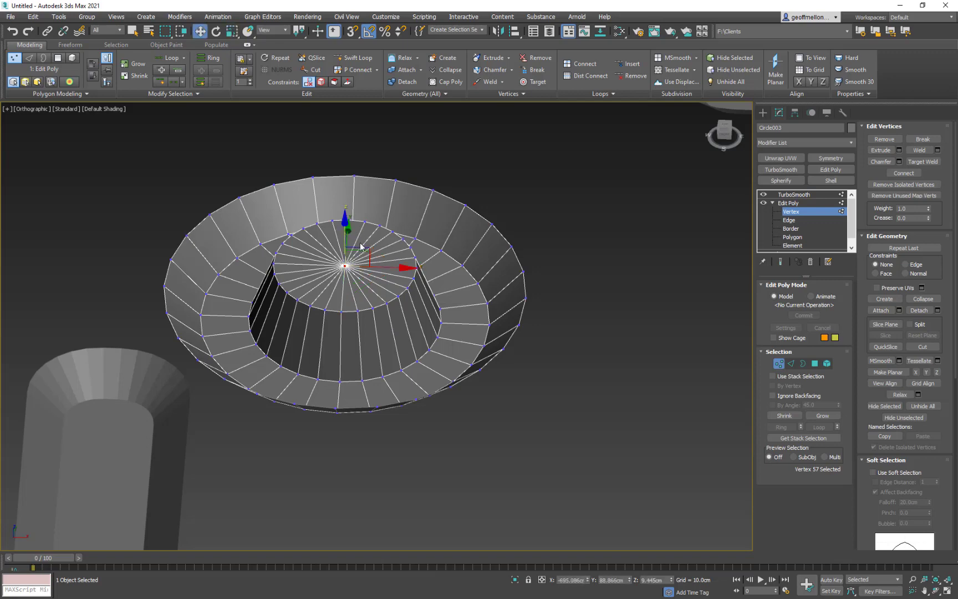
left_click_drag(347, 219, 353, 197)
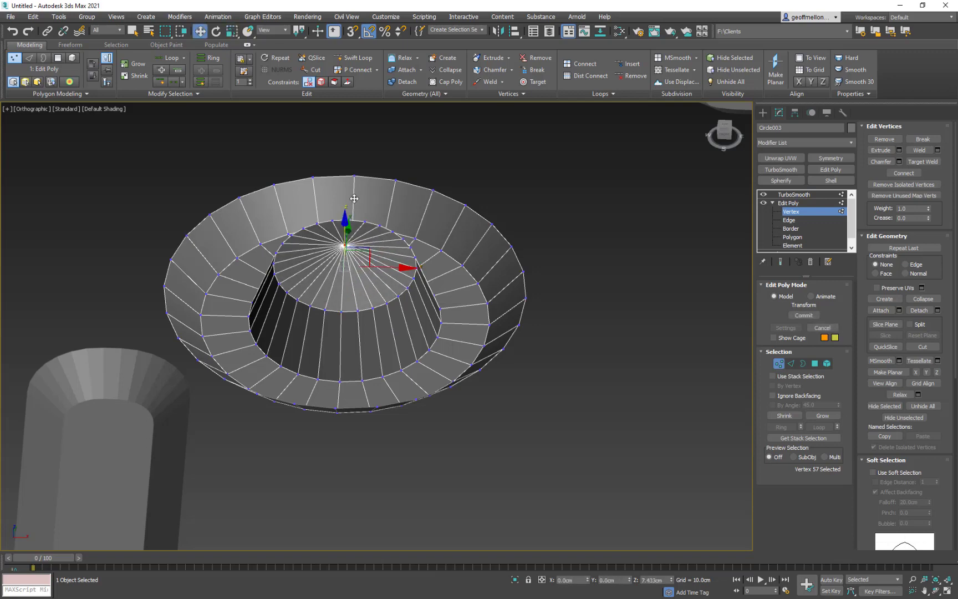
left_click(781, 262)
middle_click_drag(483, 369, 494, 436, "alt")
scroll(491, 427, "down", 6)
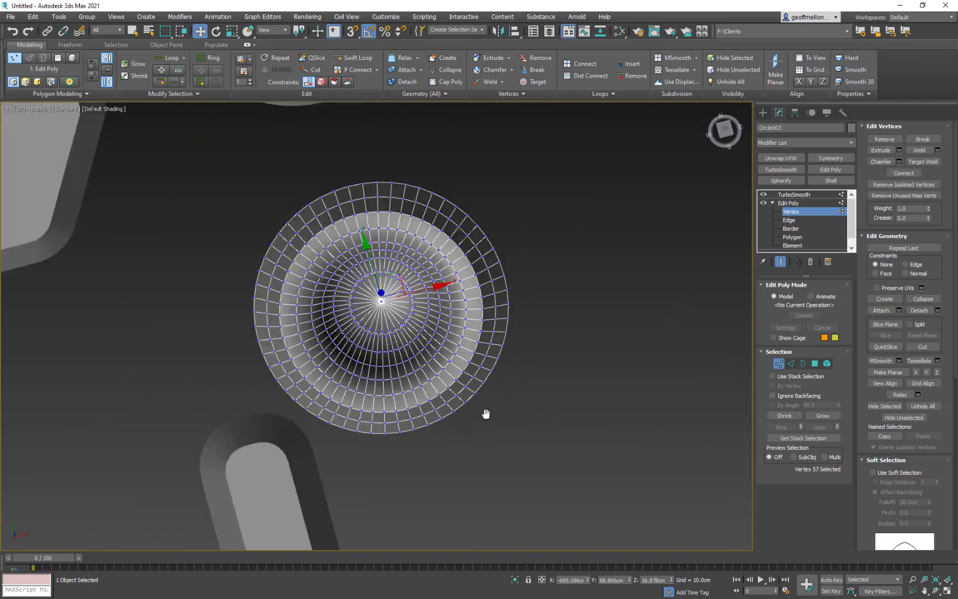
scroll(434, 331, "up", 10)
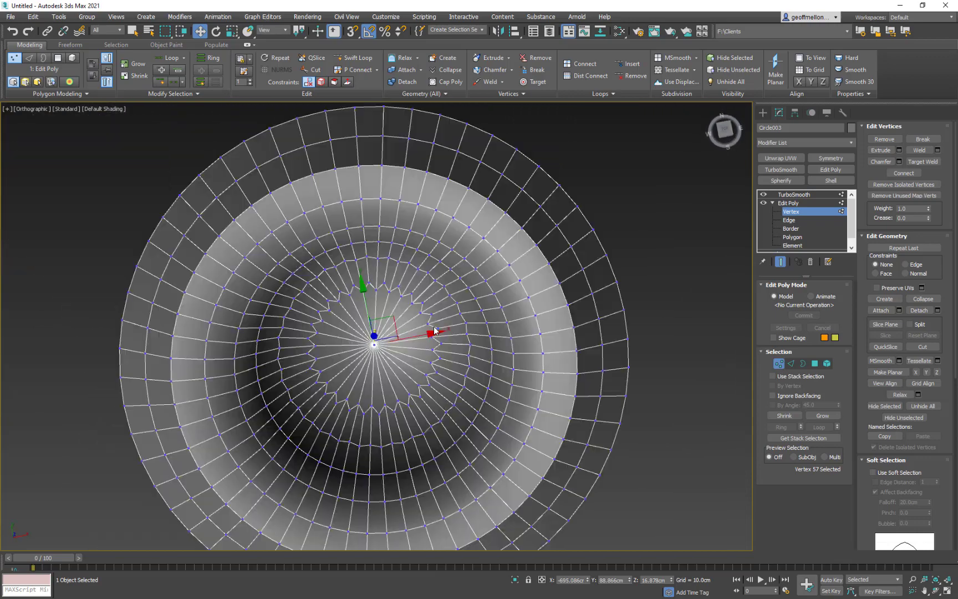
- Scale the dome's two inner edge loops outward toward the bevel, leave edge editing, and display the end result
left_click(791, 363)
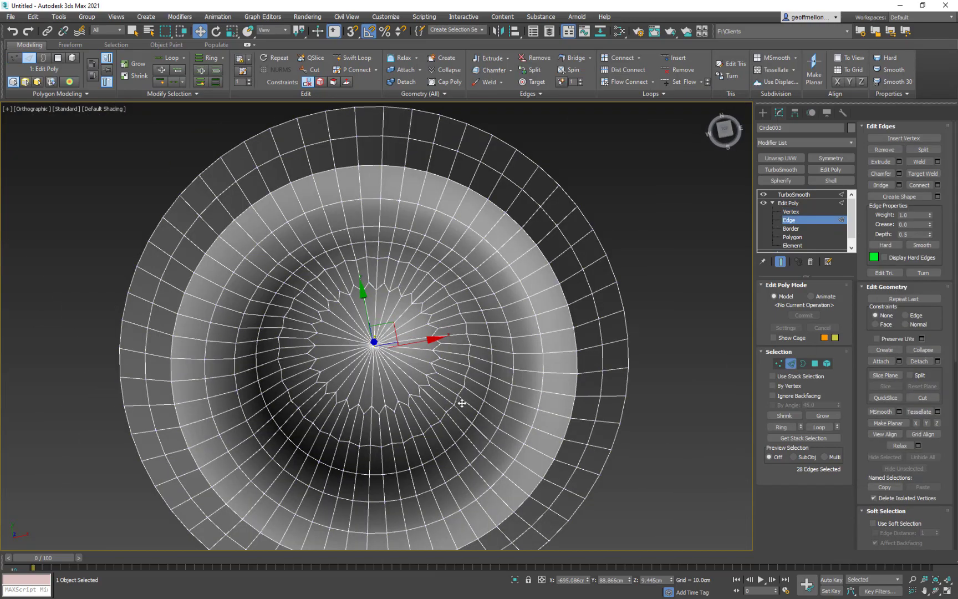
left_click(780, 261)
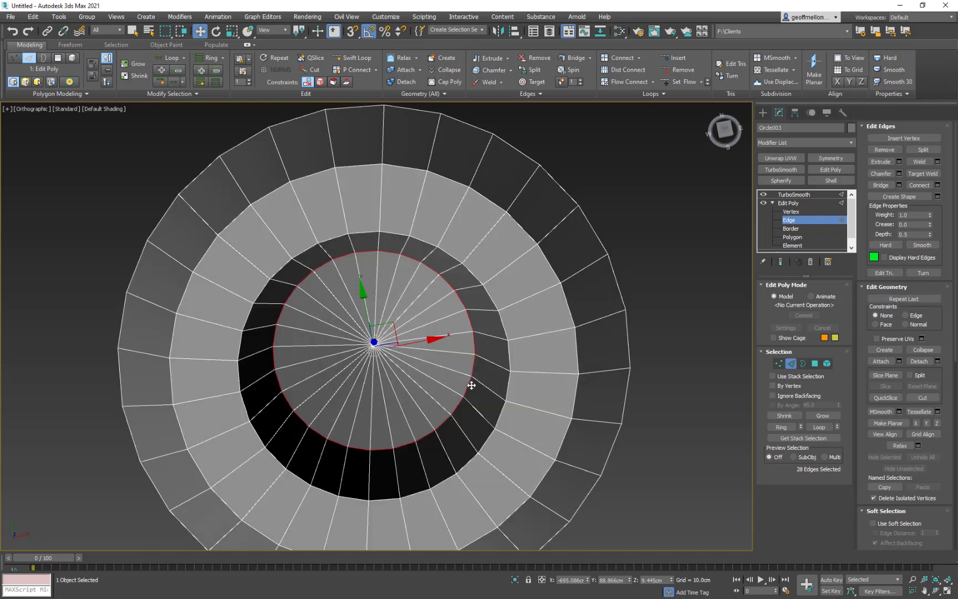
key("r")
left_click_drag(372, 346, 376, 352)
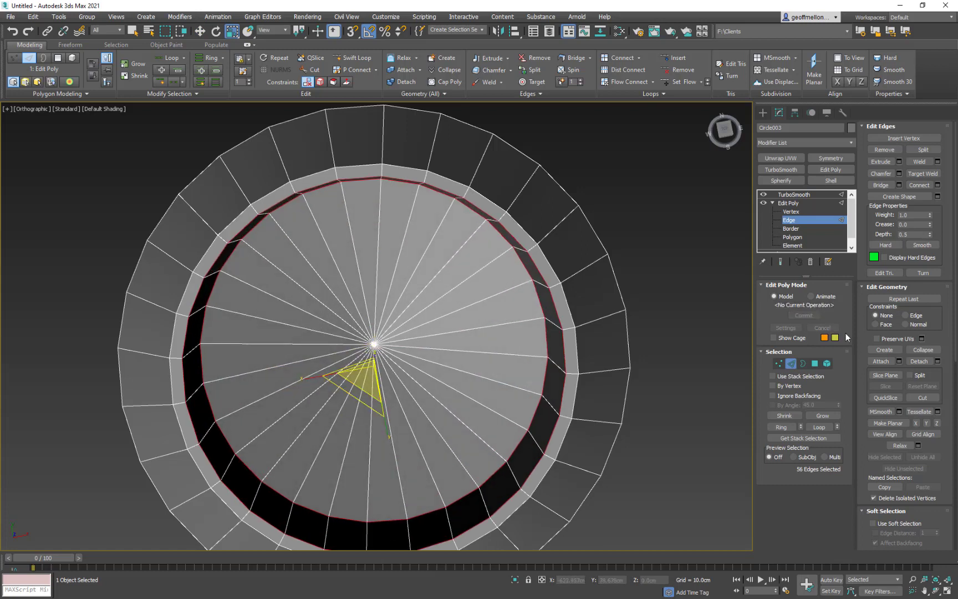
left_click(792, 362)
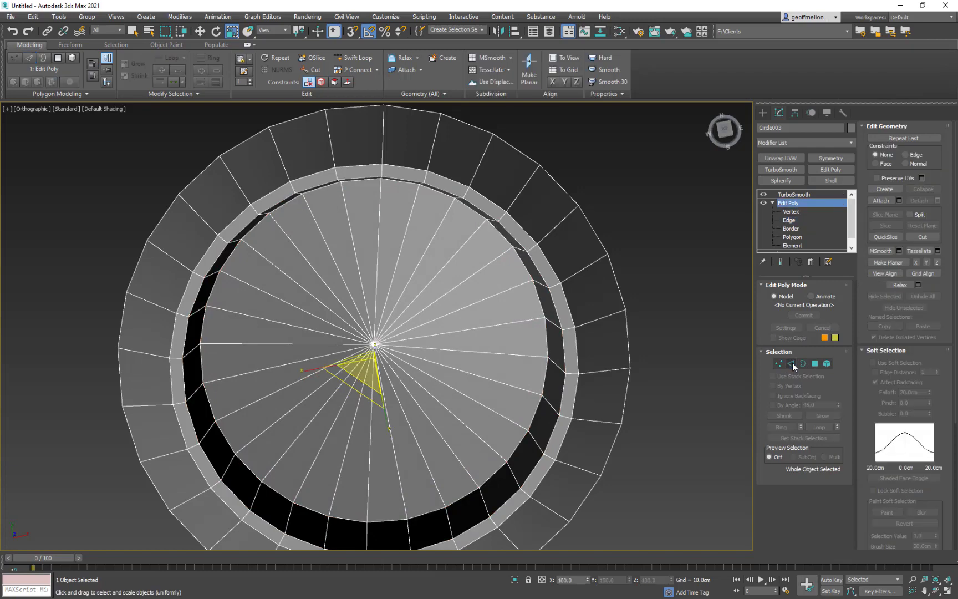
left_click(781, 260)
- Examine the smoothed dome without edged faces, next to the other shapes and the tile
scroll(501, 342, "down", 5)
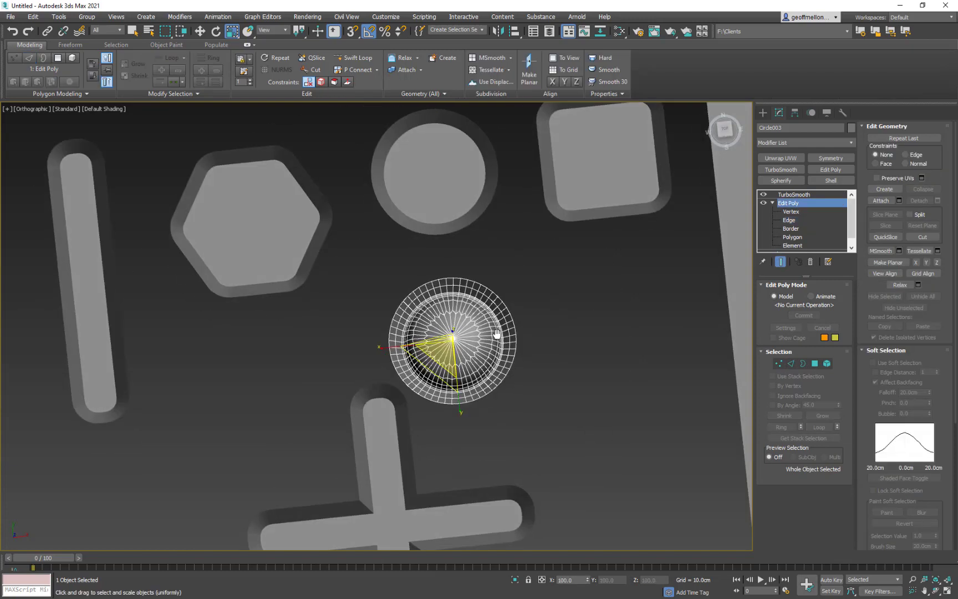
mouse_move(538, 342)
middle_mouse_down("alt")
mouse_move(532, 287)
mouse_move(532, 347)
mouse_move(524, 345)
middle_mouse_up("alt")
scroll(490, 329, "up", 5)
scroll(519, 342, "down", 5)
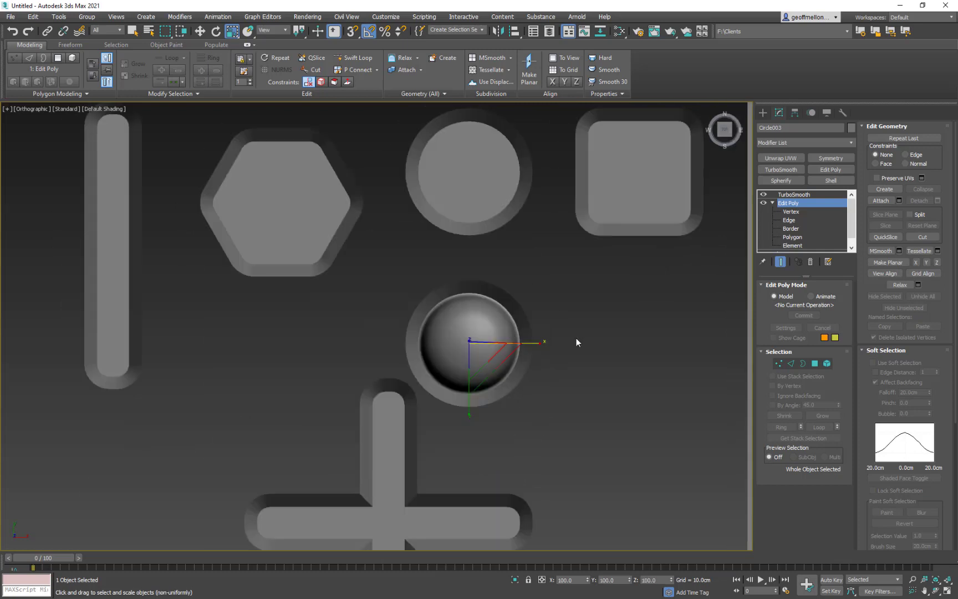
scroll(577, 338, "down", 5)
middle_click_drag(596, 341, 522, 344)
middle_click_drag(468, 314, 363, 336)
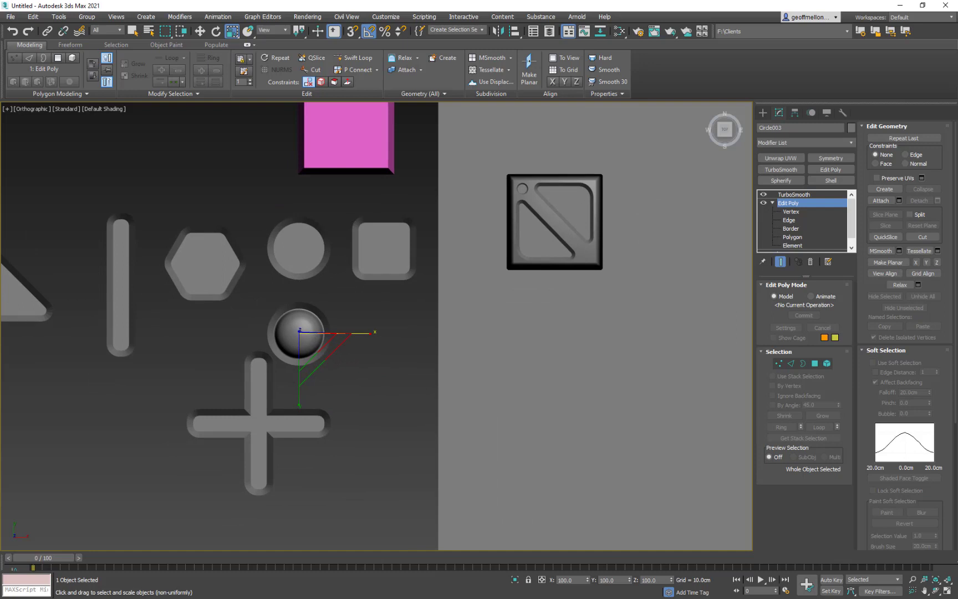
middle_click_drag(334, 310, 356, 280)
- Delete the open outer border ring around the smoothed dome below the plain circle, and leave border editing
left_click(804, 364)
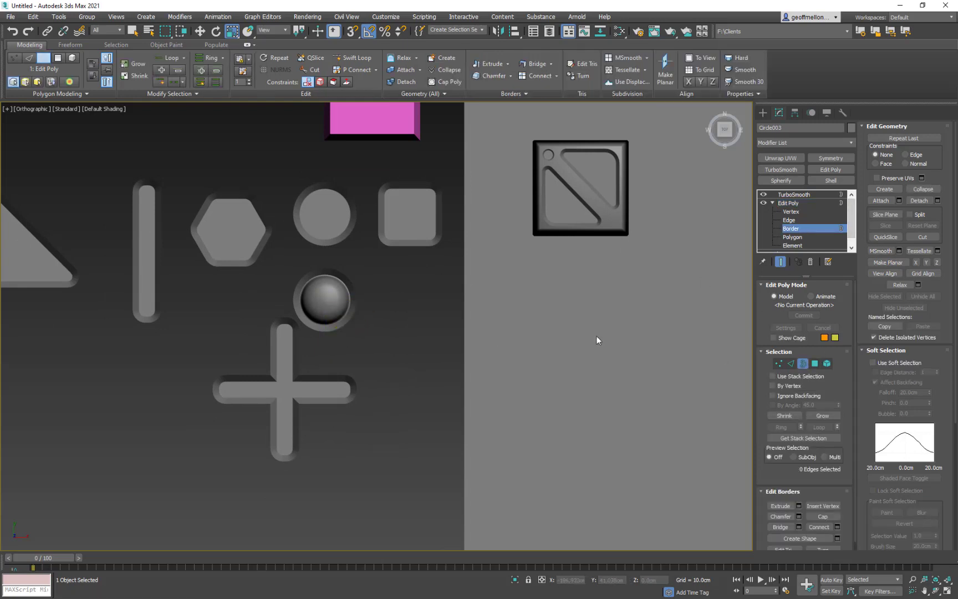
mouse_move(295, 291)
middle_mouse_down()
mouse_move(340, 270)
mouse_move(310, 281)
middle_mouse_up()
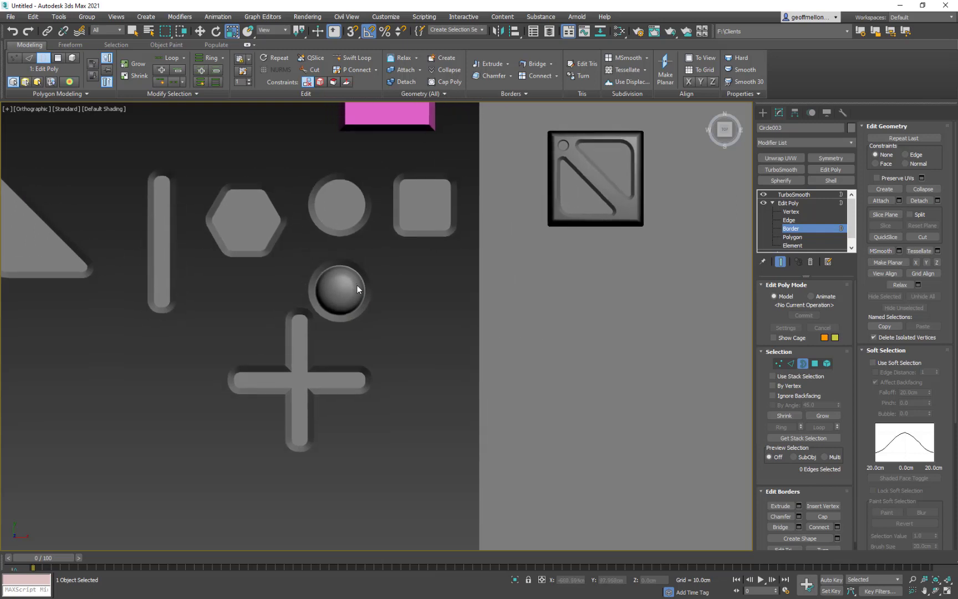
left_click(371, 287)
key("Delete")
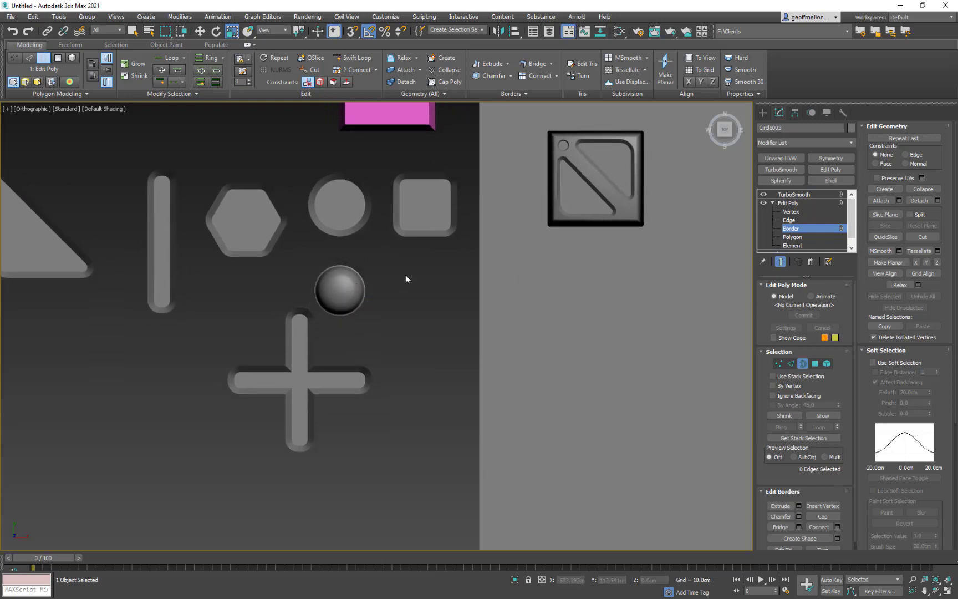
middle_click_drag(405, 276, 399, 300)
left_click(803, 365)
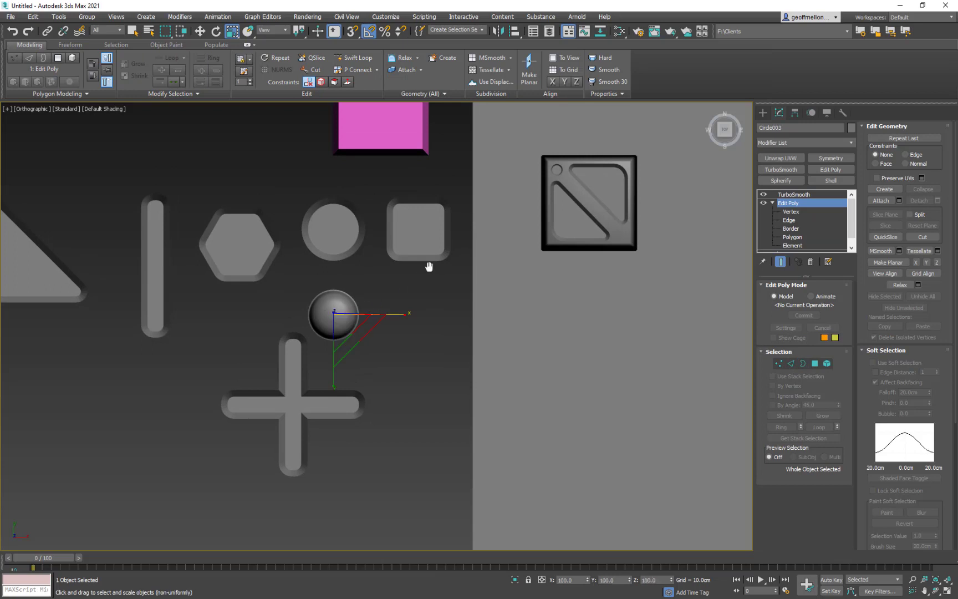
- Copy the trimmed dome onto the tile's upper-left corner and scale the copy uniformly to about 17%
middle_click_drag(429, 267, 346, 315)
key("w")
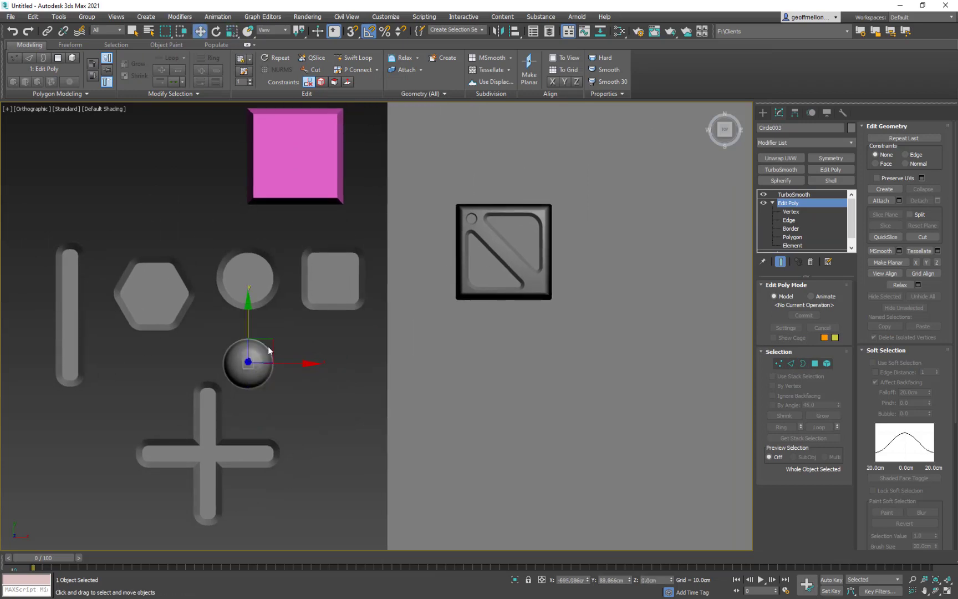
left_click_drag(267, 346, 492, 203, "shift")
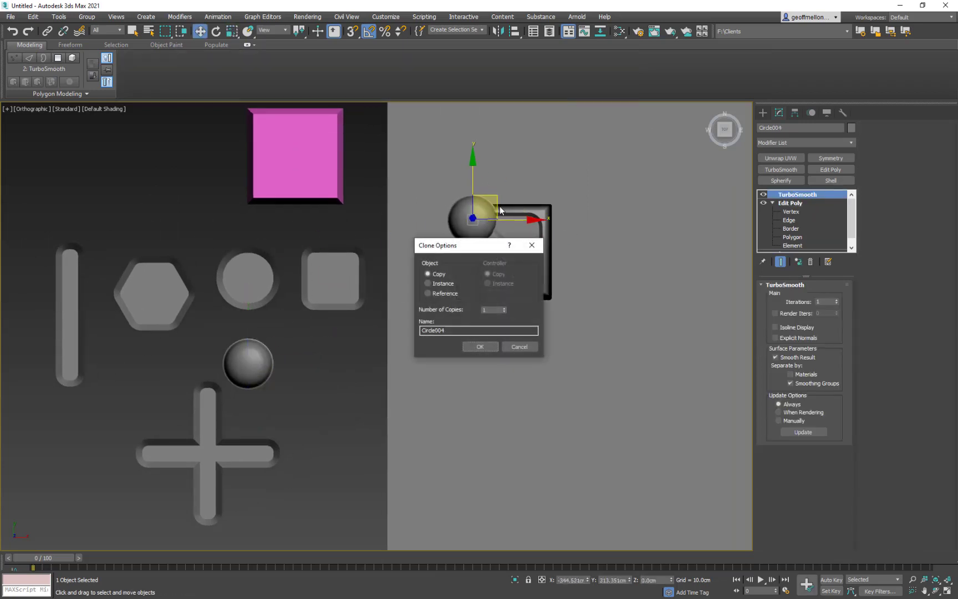
left_click(480, 347)
scroll(444, 244, "up", 5)
key("r")
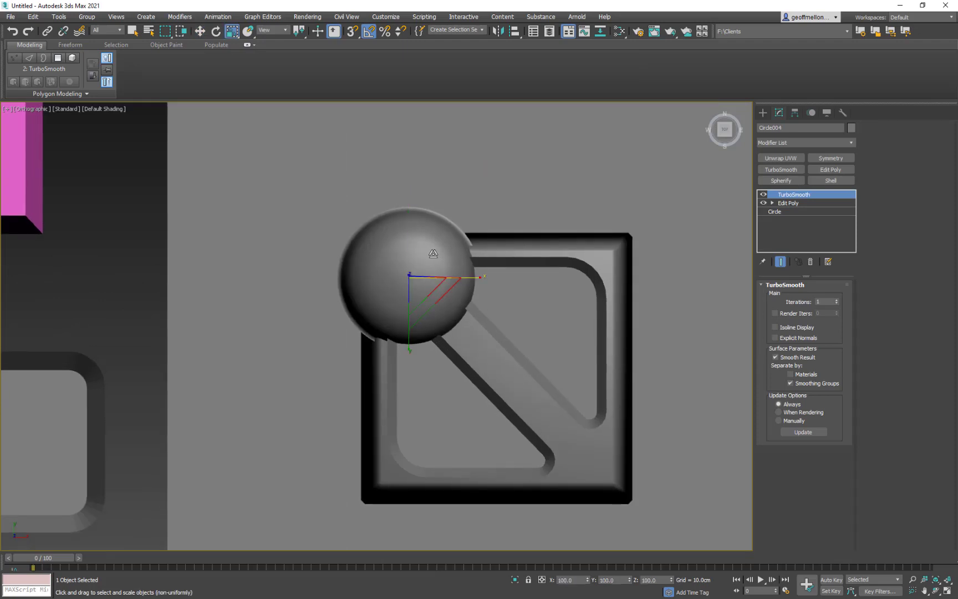
left_click_drag(430, 275, 492, 546)
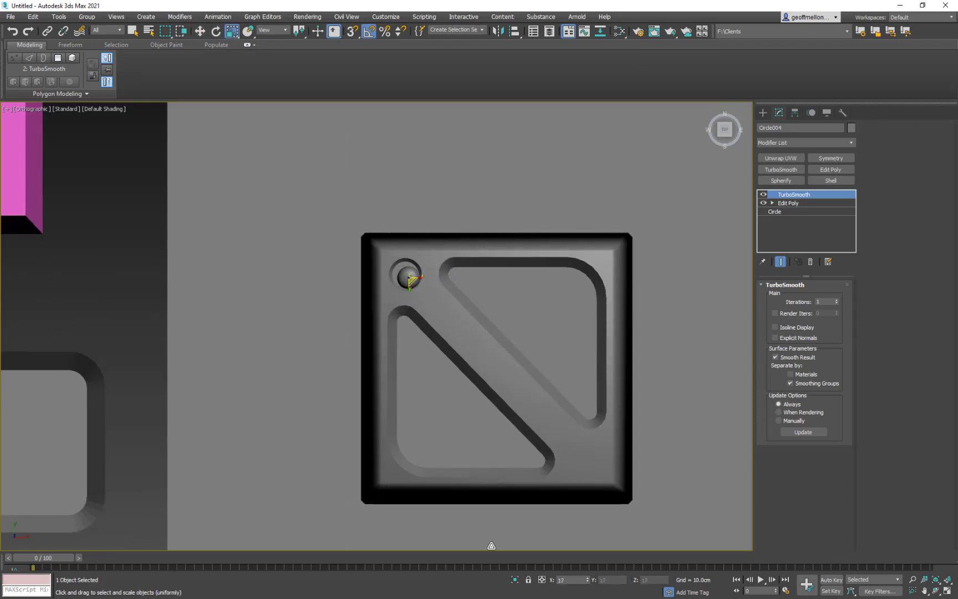
- Centre the small dome in the tile's circular recess and scale it uniformly to about 95%
key("w")
scroll(421, 280, "up", 4)
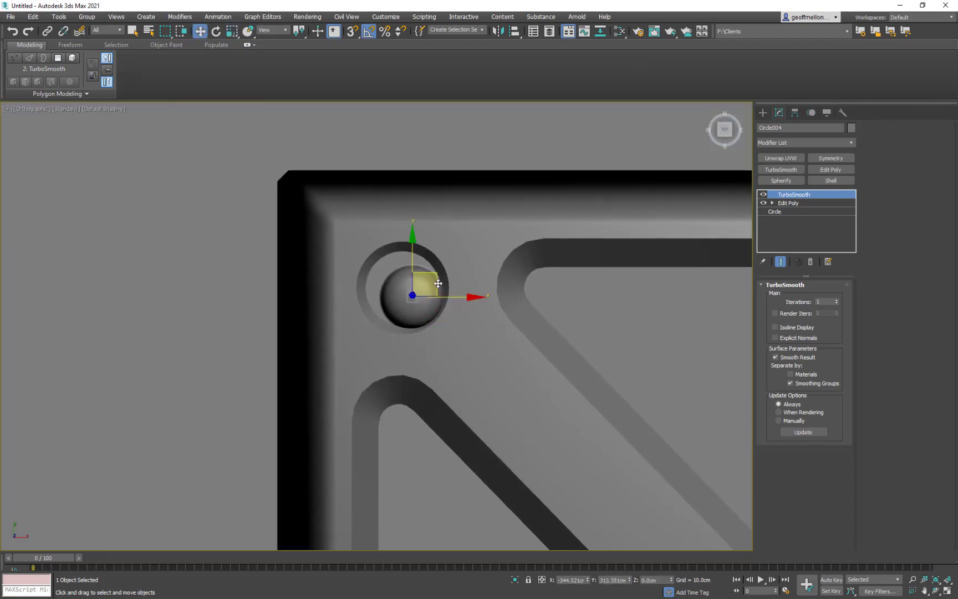
left_click_drag(438, 283, 420, 268)
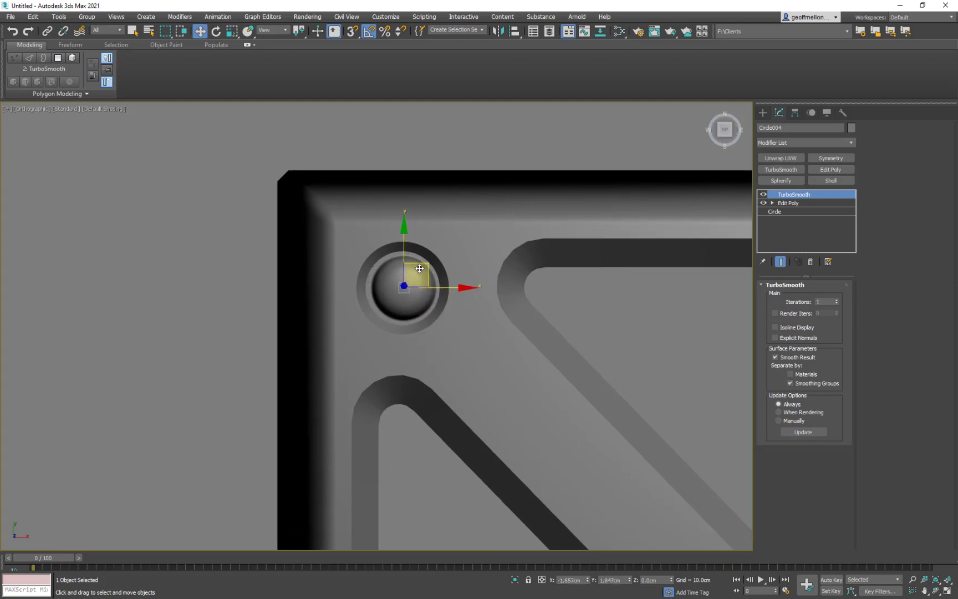
key("r")
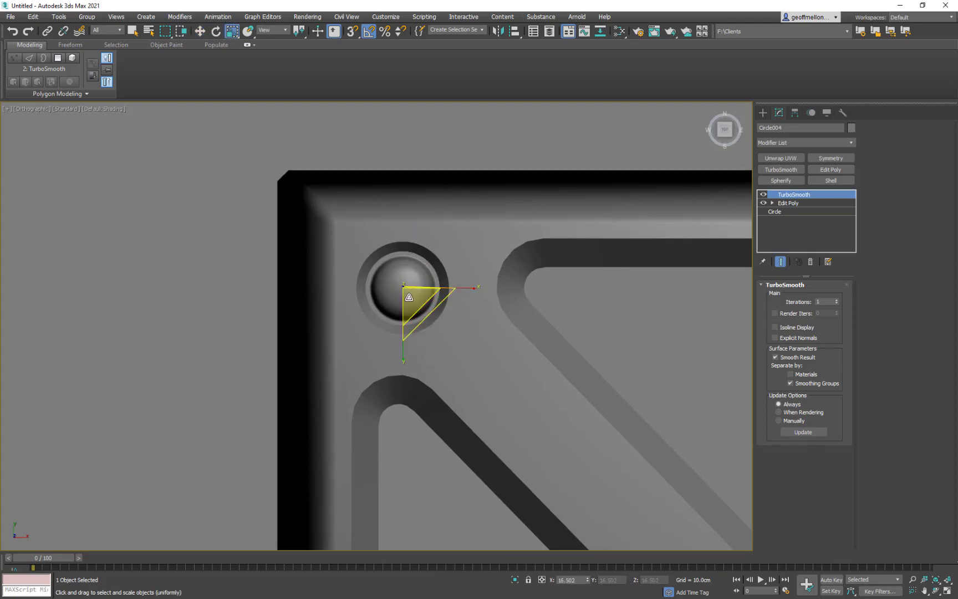
middle_click_drag(522, 336, 519, 291, "alt")
left_click_drag(416, 289, 417, 293)
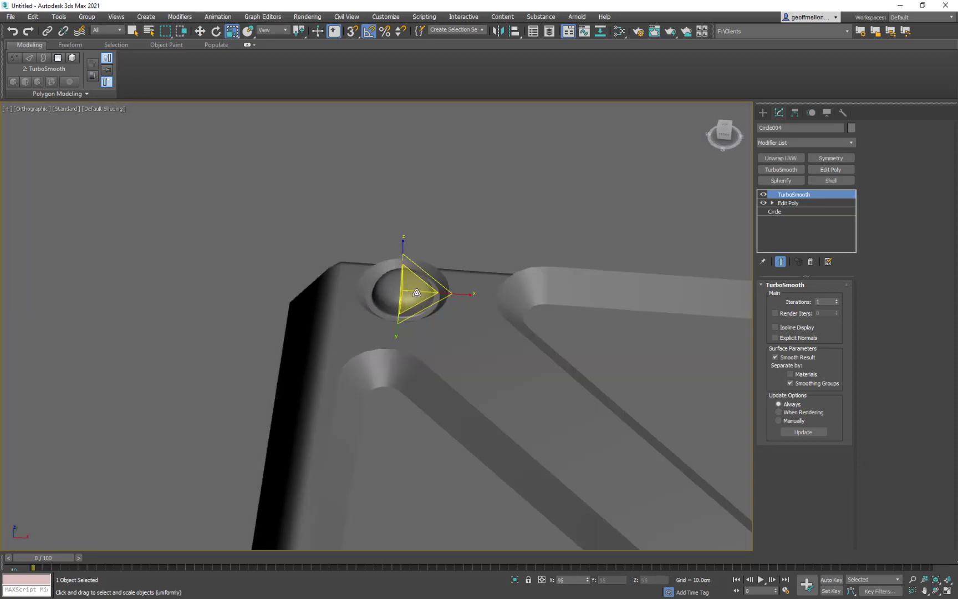
- Lower the small dome into the recess to about Z -0.4 cm
key("w")
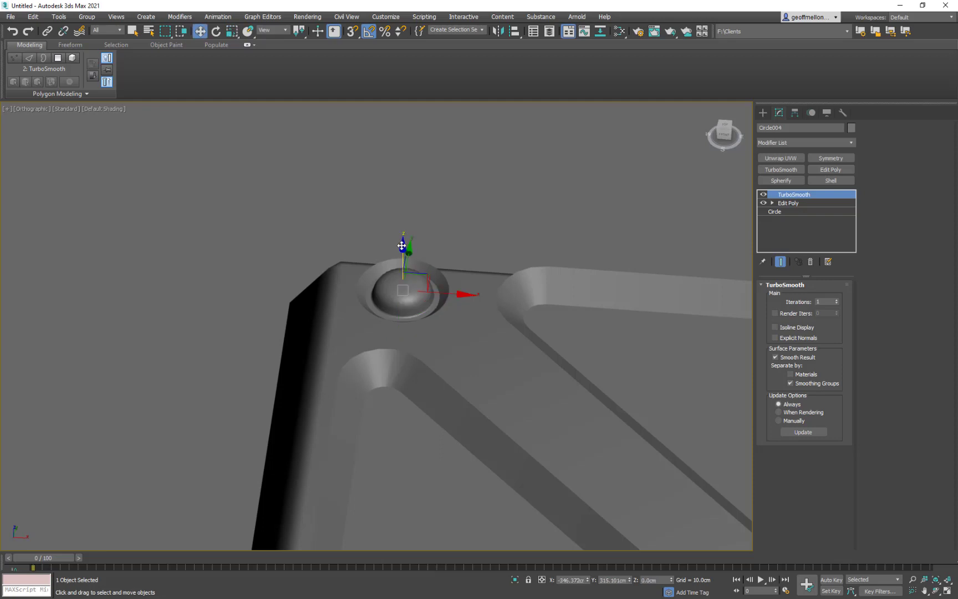
left_click_drag(401, 245, 402, 249)
middle_click_drag(521, 278, 537, 333, "alt")
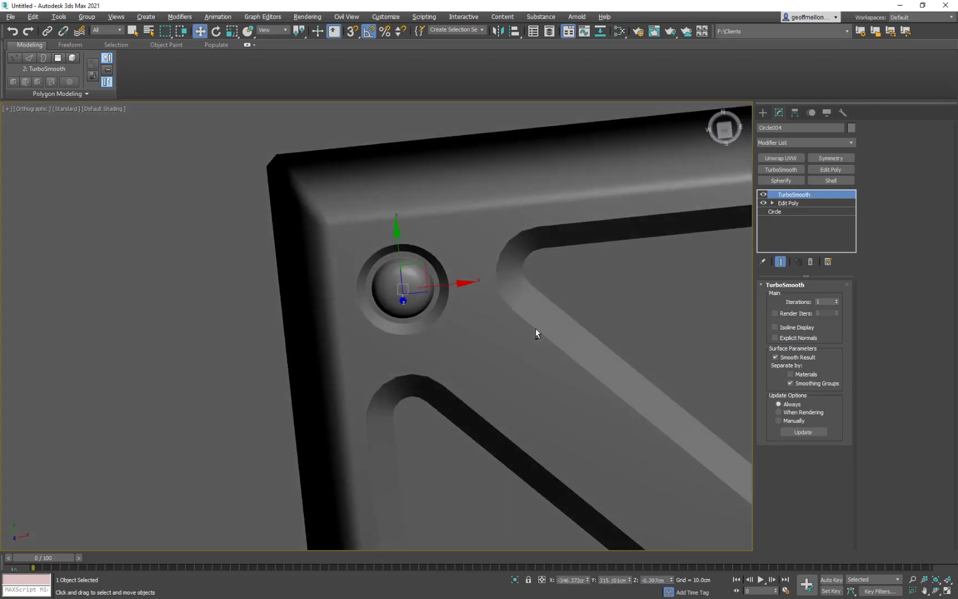
- Make one copy of the bevelled hexagon and place it over the tile's upper-left corner
scroll(535, 333, "down", 6)
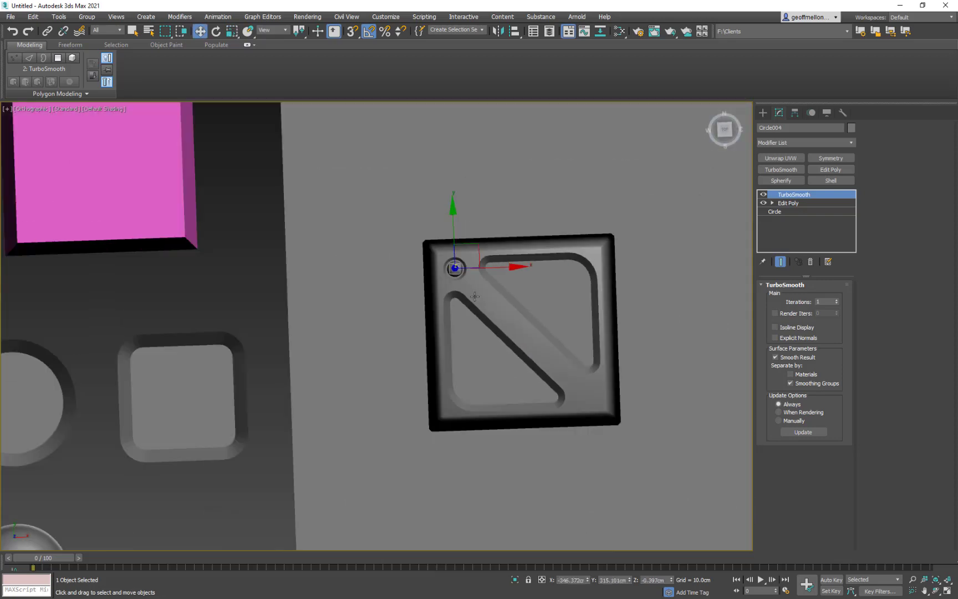
scroll(475, 297, "down", 4)
middle_click_drag(294, 342, 432, 274)
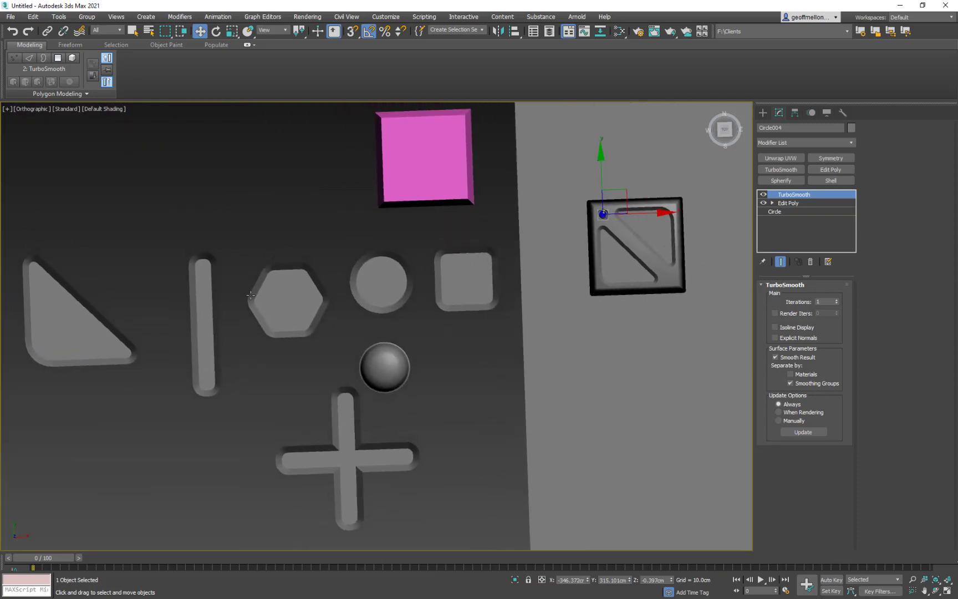
left_click(274, 269)
middle_click_drag(464, 317, 367, 350)
mouse_move(206, 313)
left_mouse_down()
mouse_move(581, 206)
mouse_move(525, 222)
left_mouse_up()
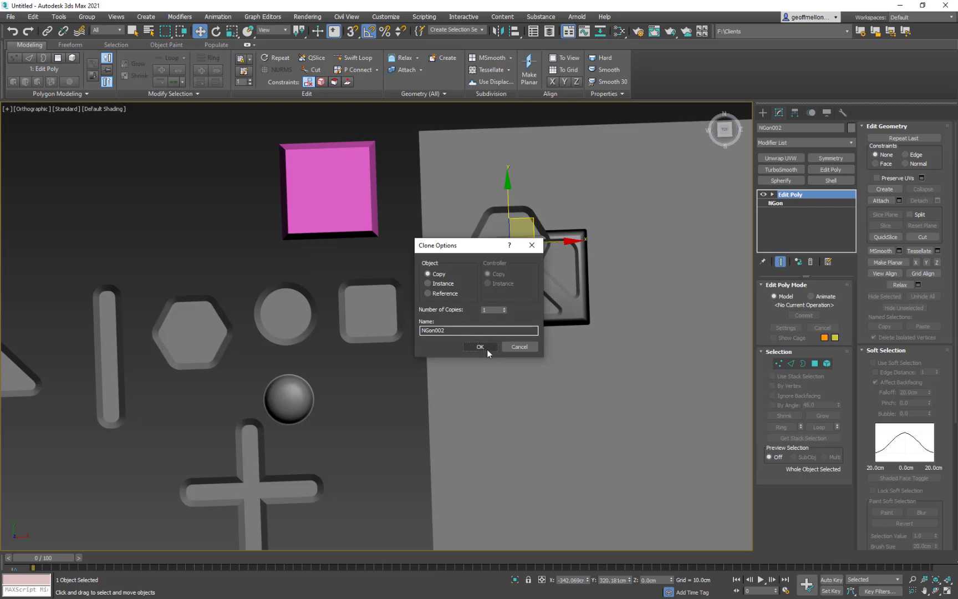
left_click(480, 347)
- Scale the hexagon copy uniformly to about 14%, and again by about 42%, so it is smaller than the dome
key("r")
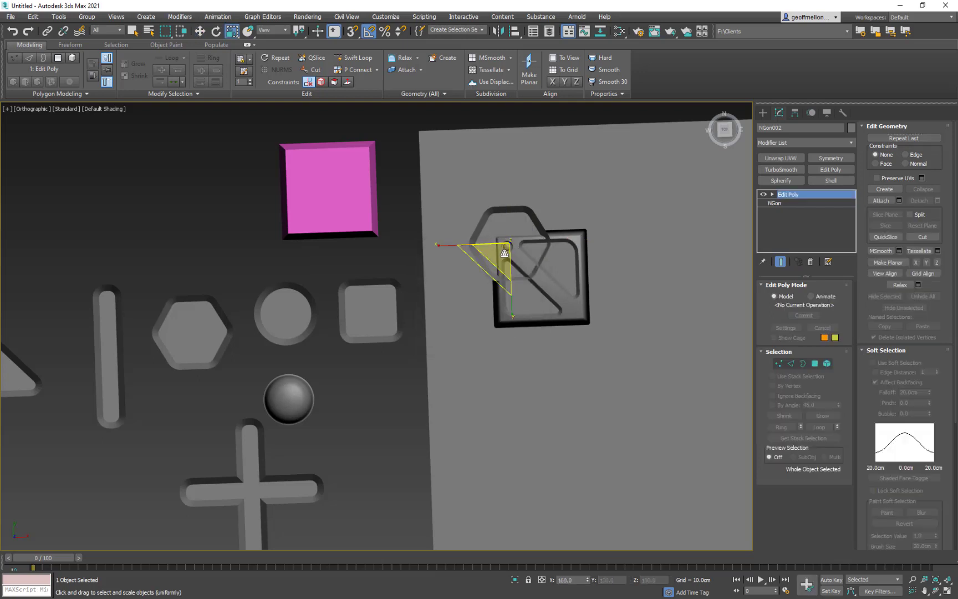
mouse_move(504, 253)
left_mouse_down()
mouse_move(528, 427)
mouse_move(584, 581)
left_mouse_up()
scroll(522, 258, "up", 10)
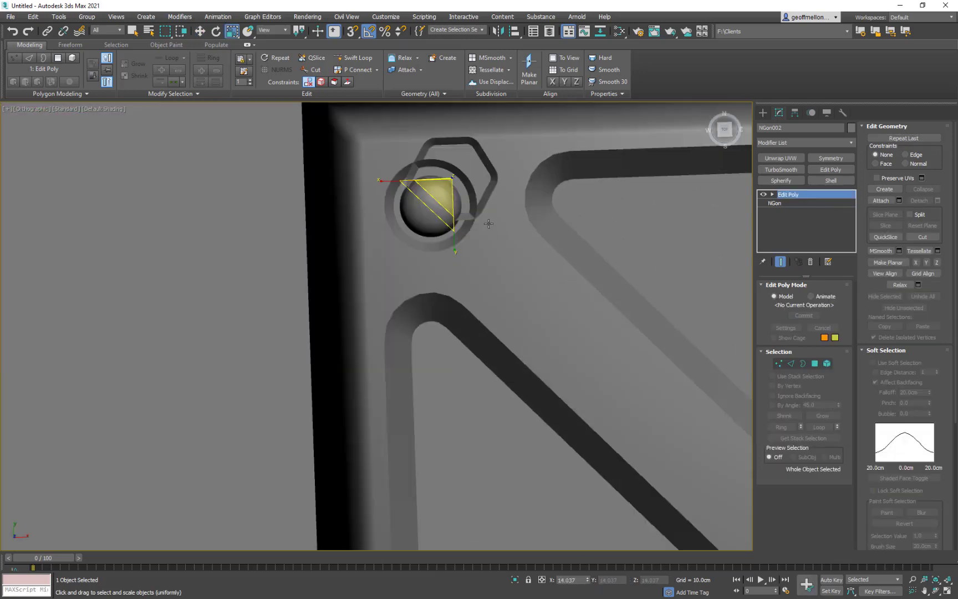
middle_click_drag(470, 219, 440, 316)
left_click_drag(419, 294, 437, 389)
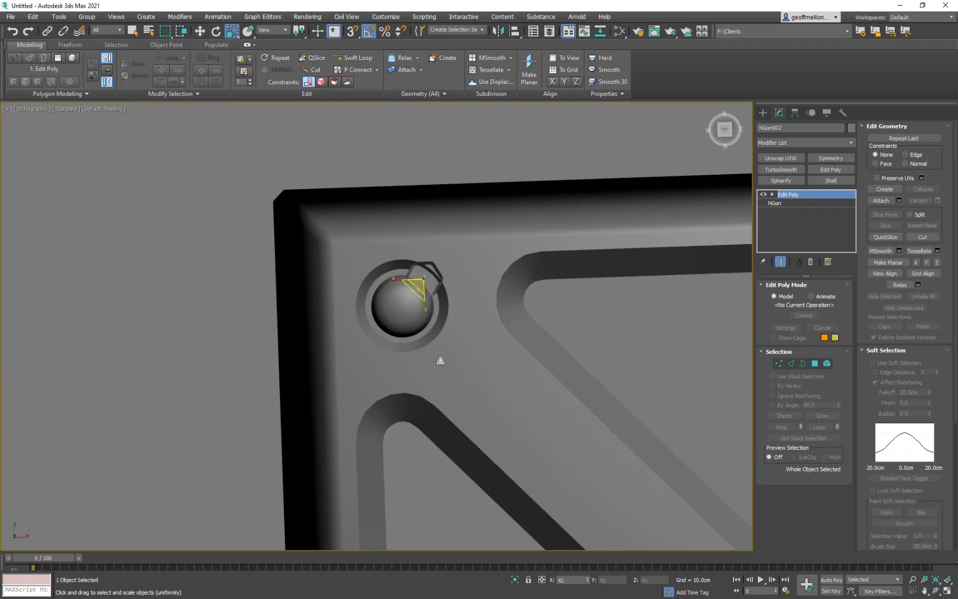
- Move the small hexagon over the dome's centre and raise it to the top of the dome
key("w")
left_click_drag(453, 260, 429, 282)
middle_click_drag(493, 331, 454, 288, "alt")
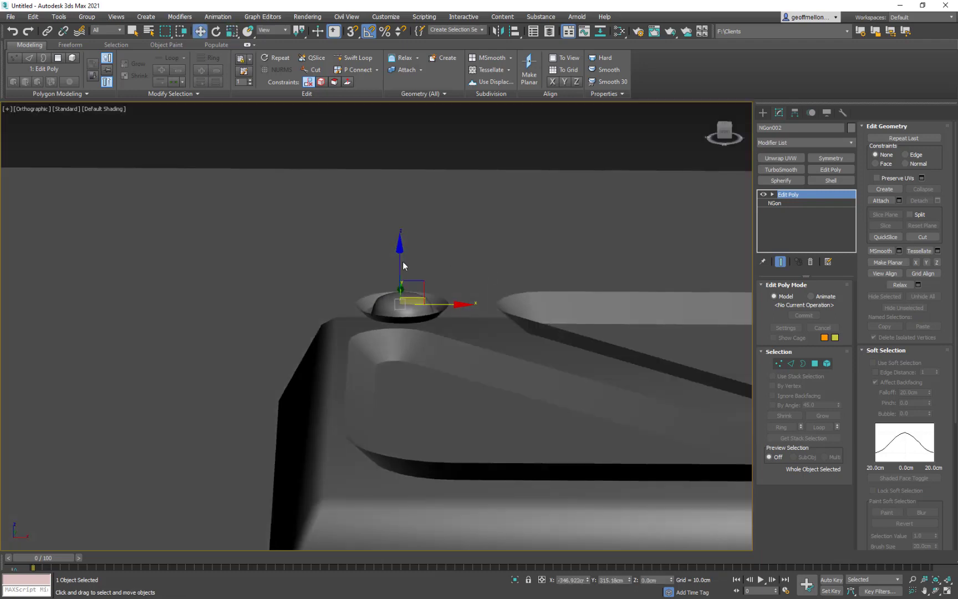
left_click_drag(399, 276, 399, 251)
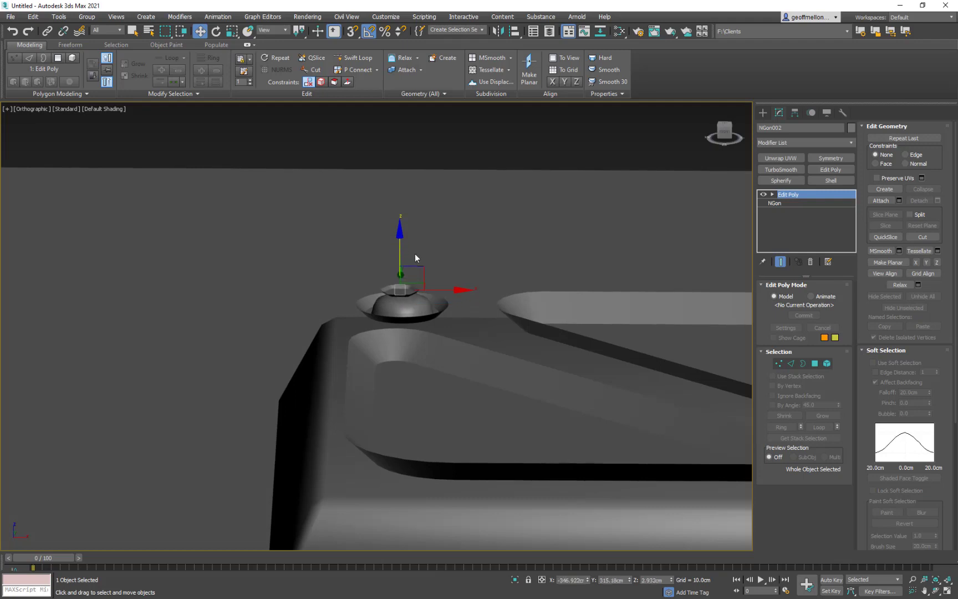
- Centre the small hexagon on the dome in the top view and check it against the whole tile
middle_click_drag(415, 255, 474, 329, "alt")
key("t")
key("z")
middle_click_drag(331, 253, 439, 296)
scroll(416, 308, "down", 6)
left_click_drag(437, 295, 442, 297)
scroll(452, 294, "down", 10)
middle_click_drag(528, 308, 503, 279)
scroll(506, 284, "up", 2)
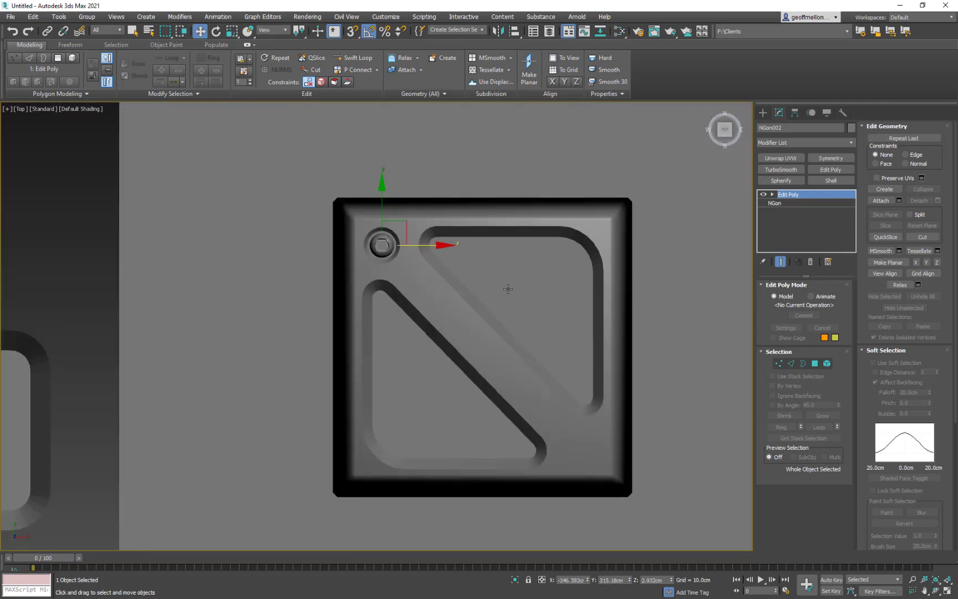
- Select the circular recess around the dome and rename it InsetHexBolt
middle_click_drag(440, 285, 456, 206, "alt")
scroll(396, 250, "up", 8)
mouse_move(397, 252)
middle_mouse_down("alt")
mouse_move(378, 231)
mouse_move(391, 248)
middle_mouse_up("alt")
left_click(406, 257)
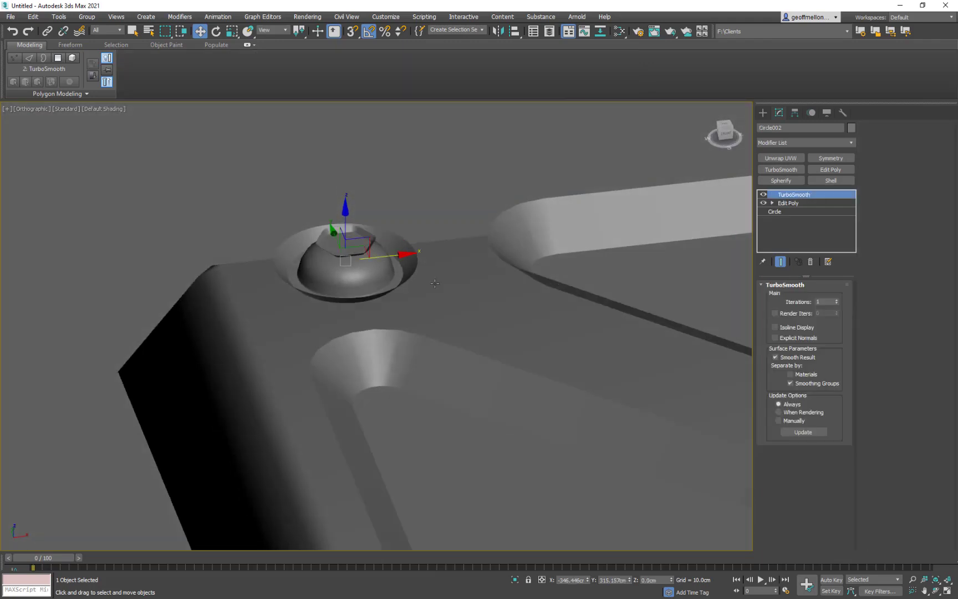
left_click(792, 128)
key("Return")
- Convert InsetHexBolt to an Editable Poly
right_click(449, 150)
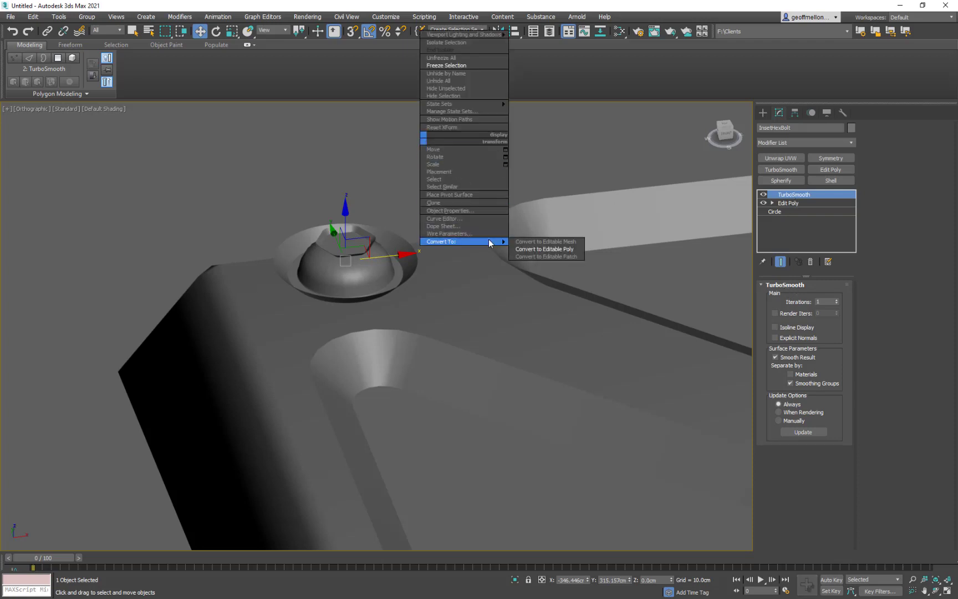
right_click(444, 127)
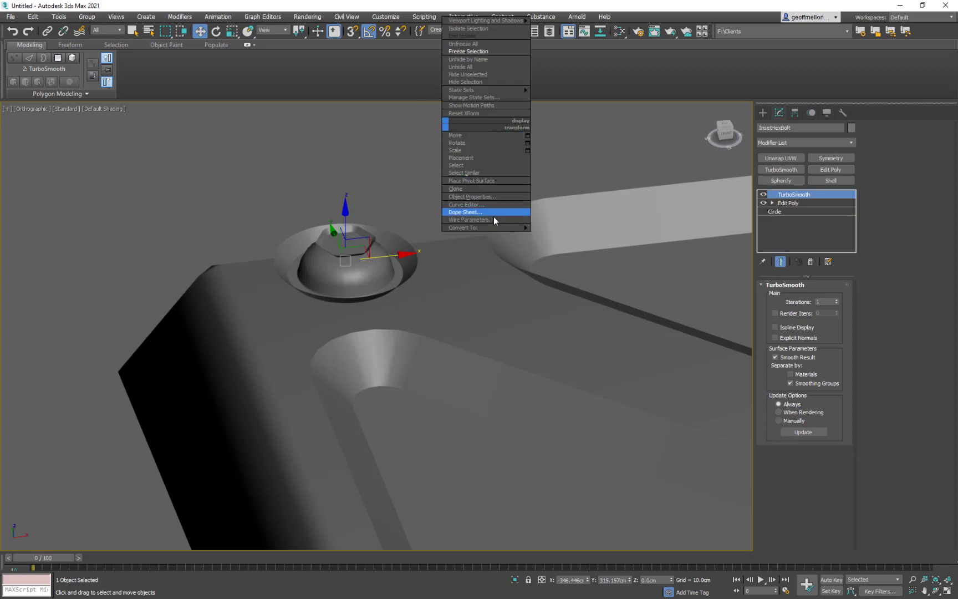
mouse_move(493, 222)
left_click(609, 241)
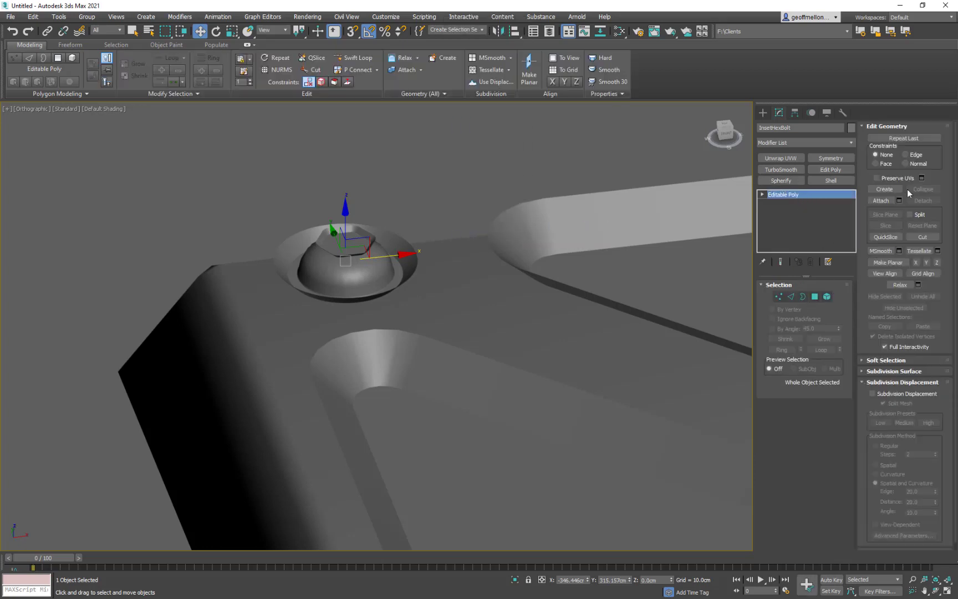
- Attach the small dome and the hexagon to InsetHexBolt, and end the Attach command
left_click(882, 200)
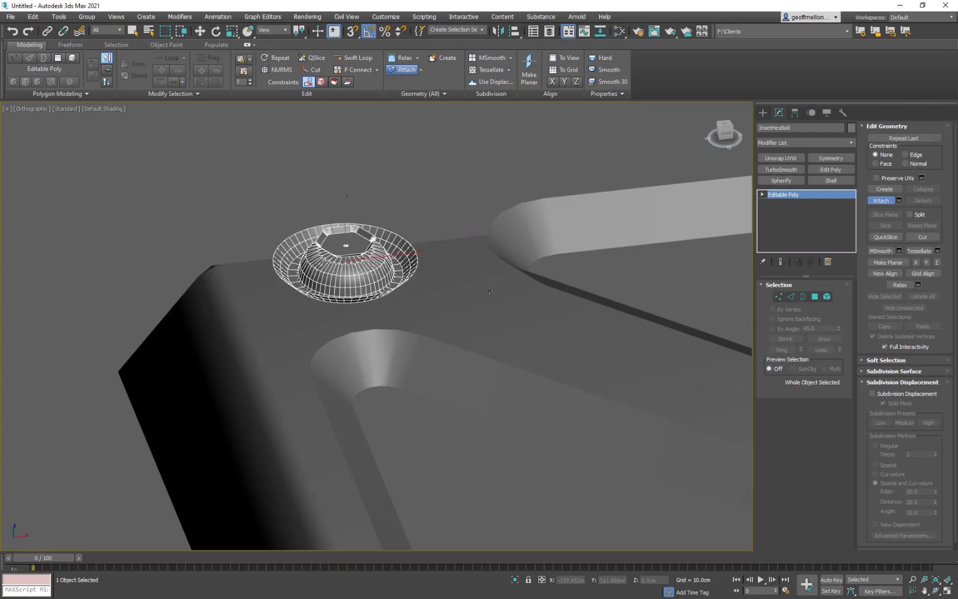
middle_click_drag(485, 222, 476, 266, "alt")
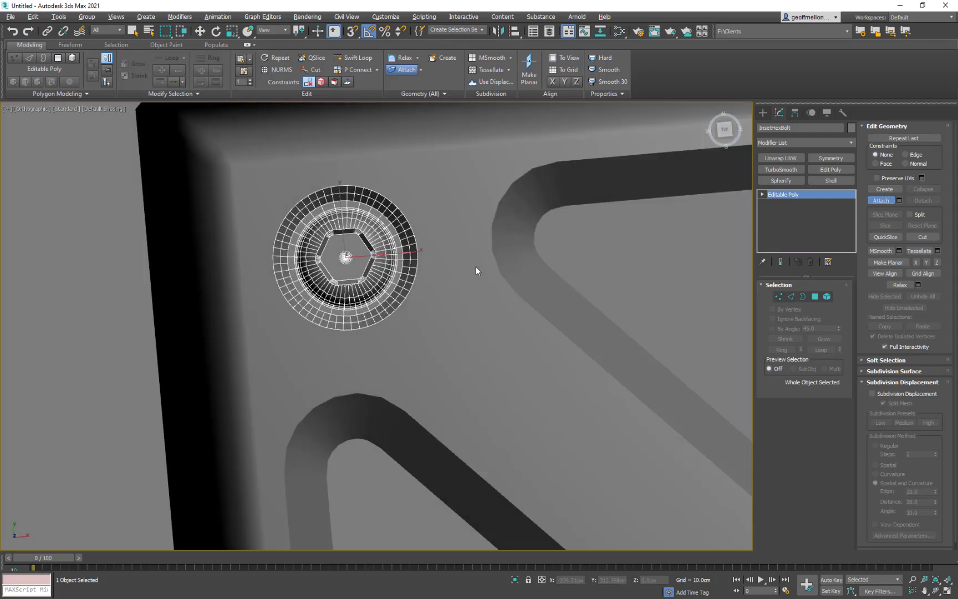
left_click(893, 200)
middle_click_drag(430, 186, 366, 182)
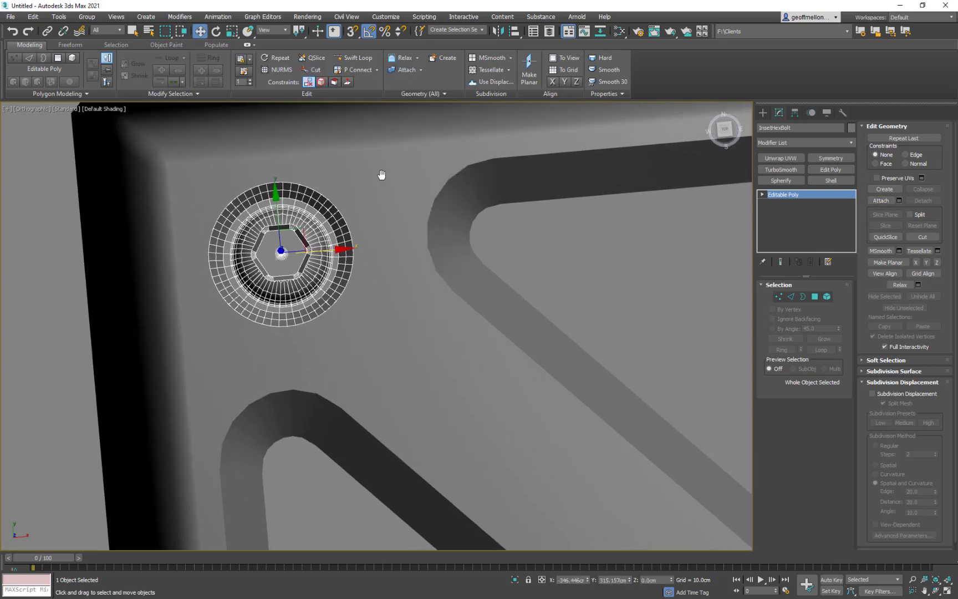
- Examine the combined bolt's mesh in wireframe and its shaded fit on the tile from the top
scroll(381, 178, "down", 3)
middle_click_drag(460, 229, 411, 266)
key("F3")
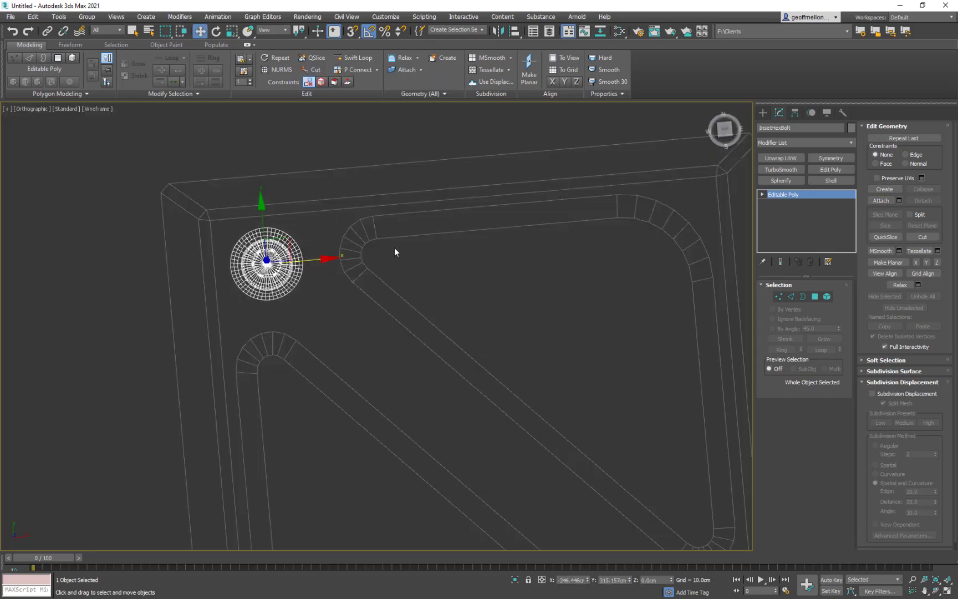
key("F3")
key("t")
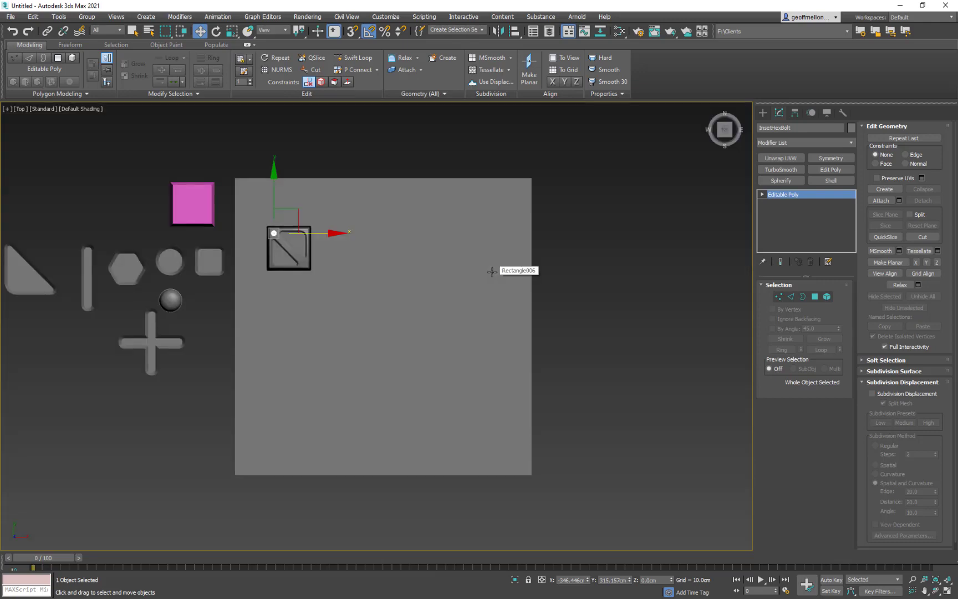
key("z")
scroll(482, 275, "down", 8)
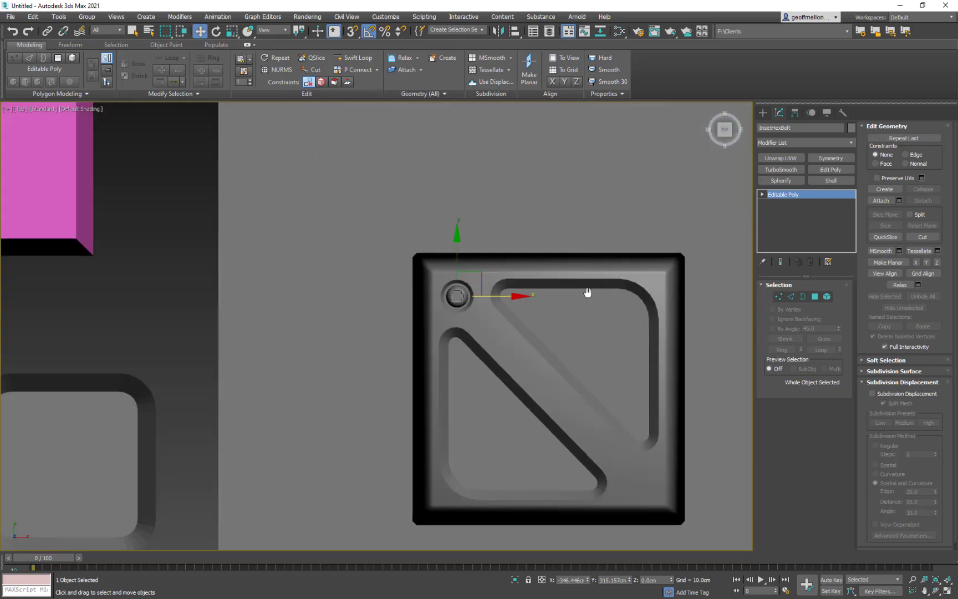
- Scale the hexagon element of InsetHexBolt uniformly to about 92 percent
middle_click_drag(588, 293, 520, 252)
scroll(466, 249, "up", 3)
left_click(827, 297)
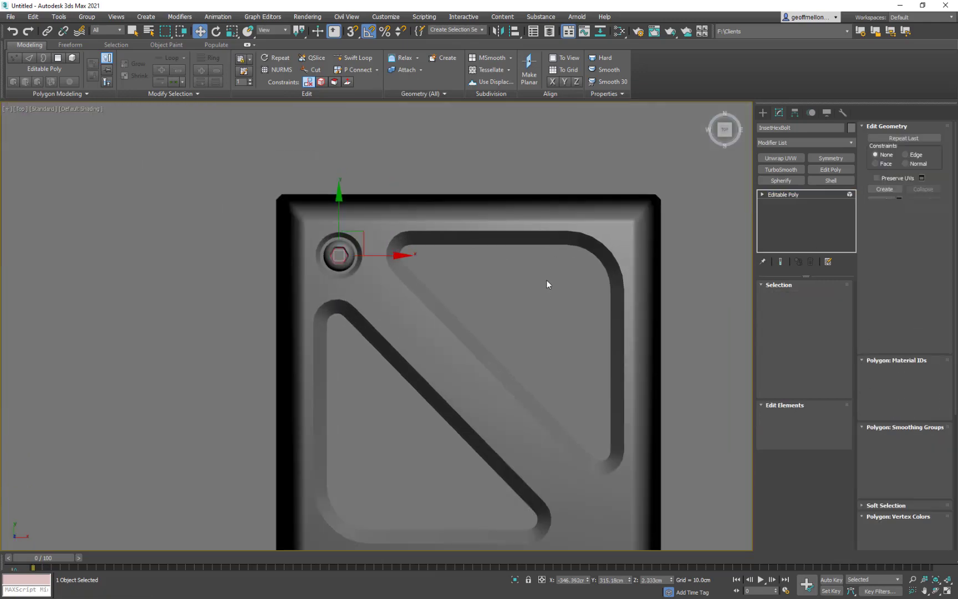
key("r")
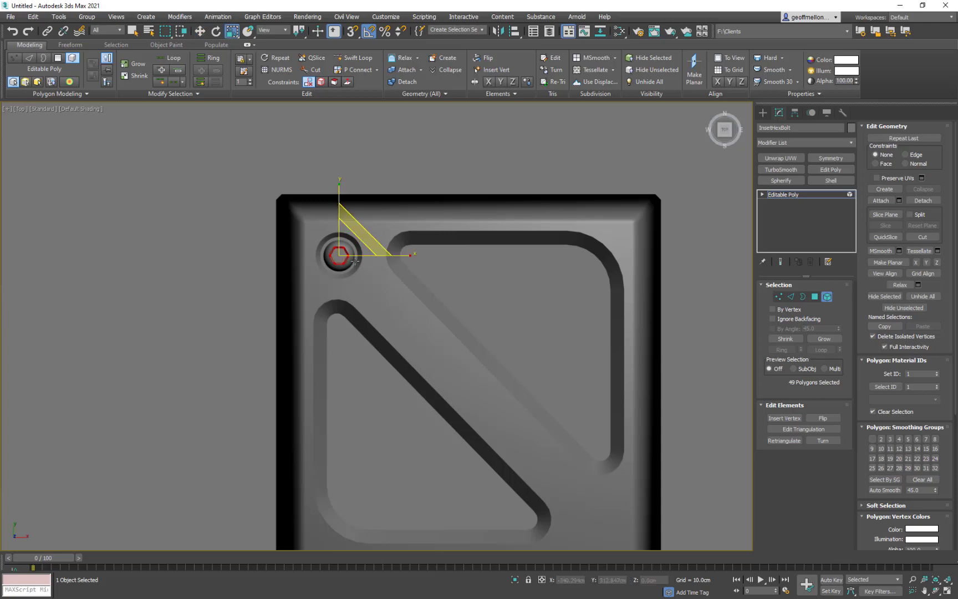
left_click_drag(347, 245, 347, 248)
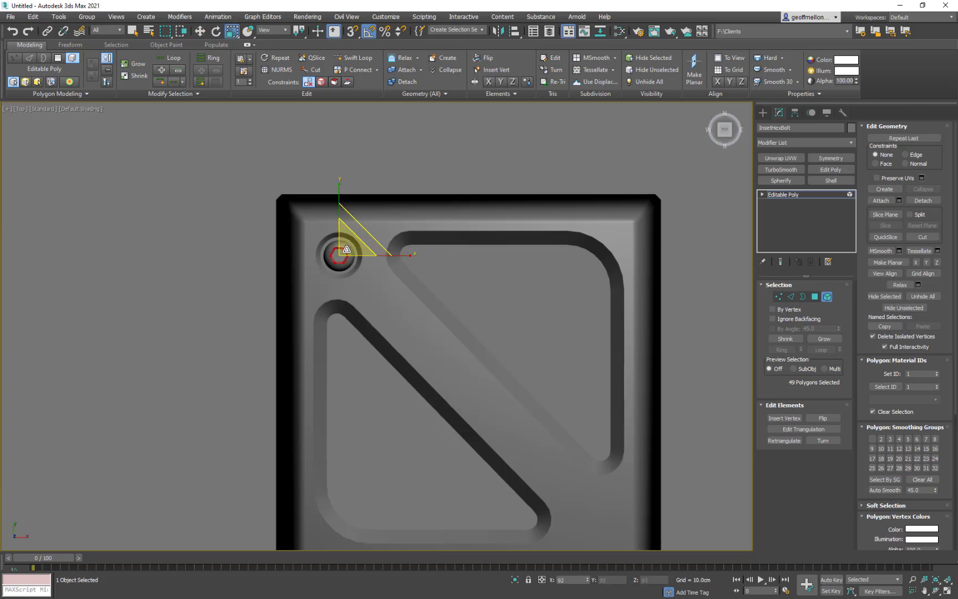
middle_click_drag(436, 262, 471, 265)
scroll(465, 263, "up", 3)
middle_click_drag(305, 216, 357, 214)
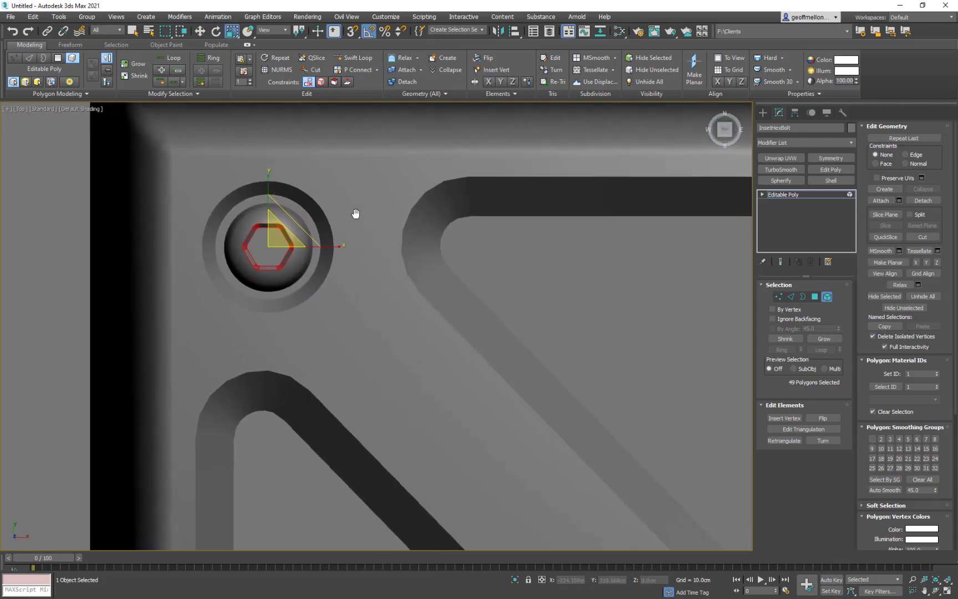
- Leave element editing and scale the whole InsetHexBolt uniformly to about 81 percent
scroll(356, 214, "down", 4)
middle_click_drag(428, 224, 348, 198)
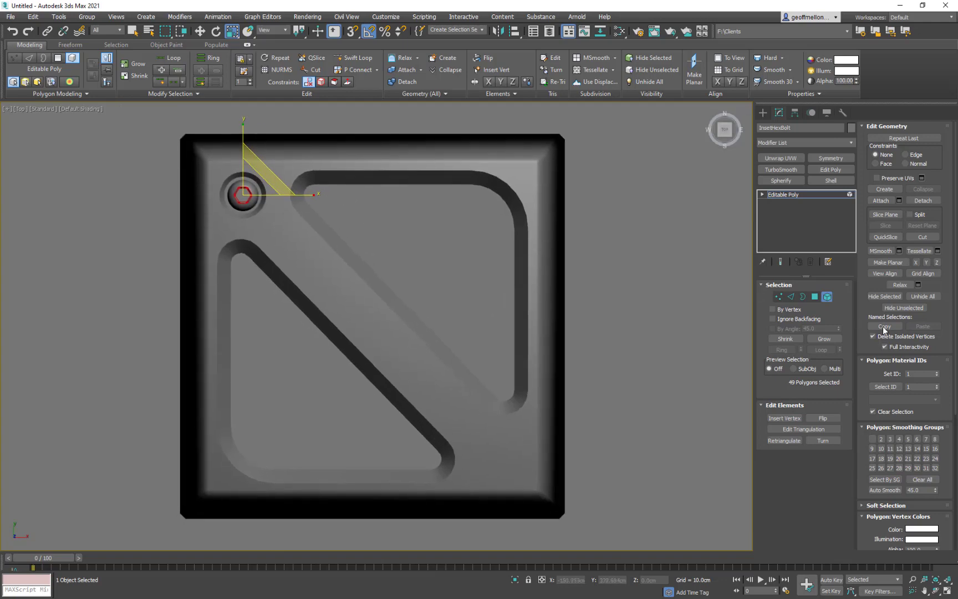
left_click(826, 296)
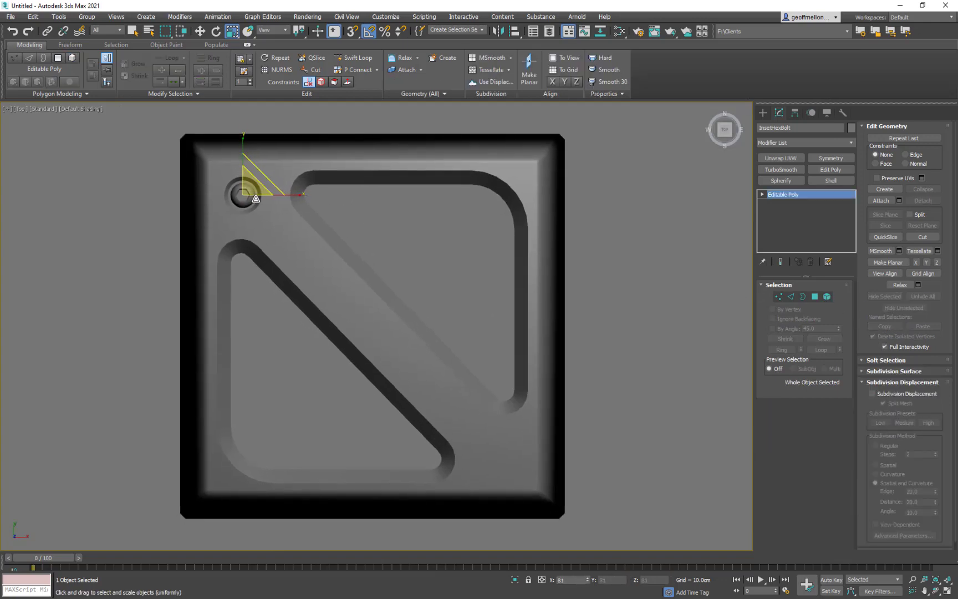
mouse_move(256, 198)
left_mouse_down()
mouse_move(256, 218)
mouse_move(256, 207)
left_mouse_up()
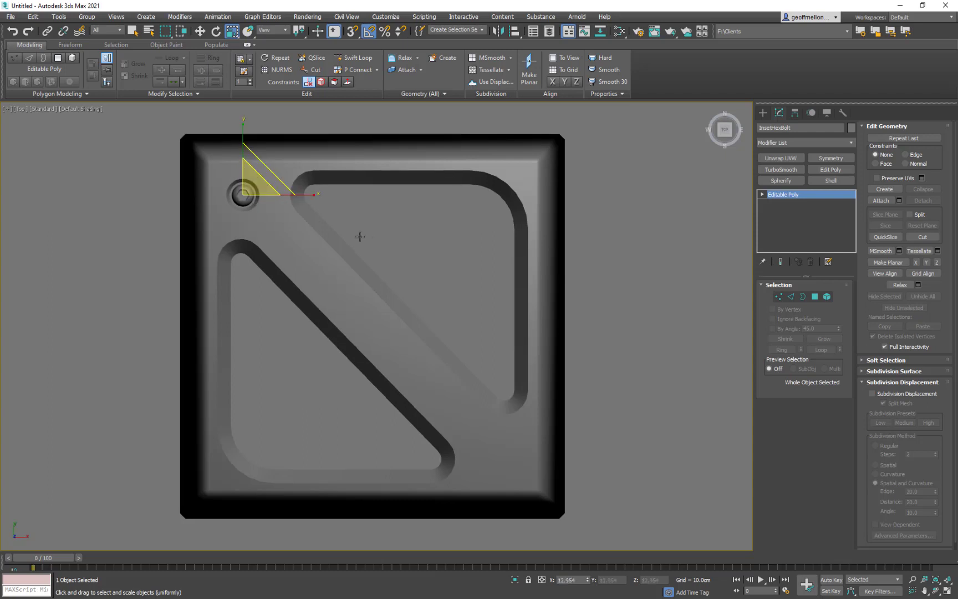
- Copy InsetHexBolt to the tile's diagonally opposite corner, past the far ends of the two rounded triangles
scroll(361, 237, "down", 3)
key("w")
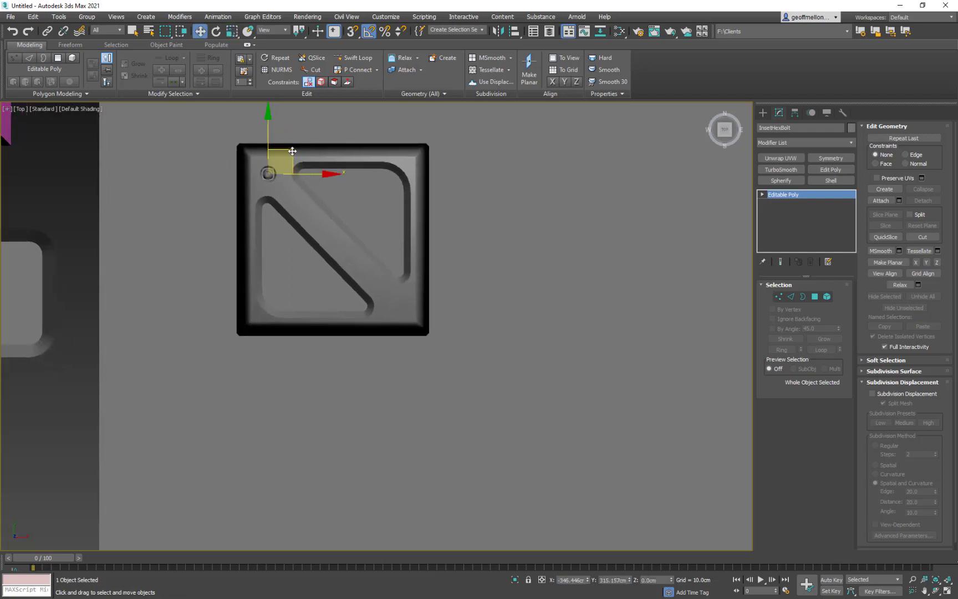
mouse_move(293, 150)
left_mouse_down("shift")
mouse_move(450, 326)
mouse_move(427, 277)
mouse_move(421, 283)
left_mouse_up("shift")
left_click(481, 344)
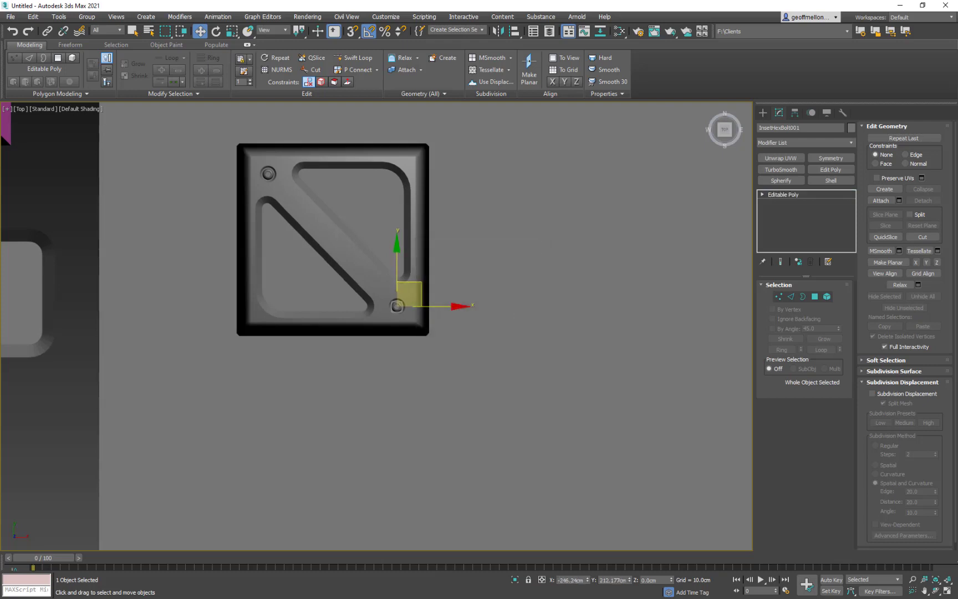
middle_click_drag(551, 300, 562, 304)
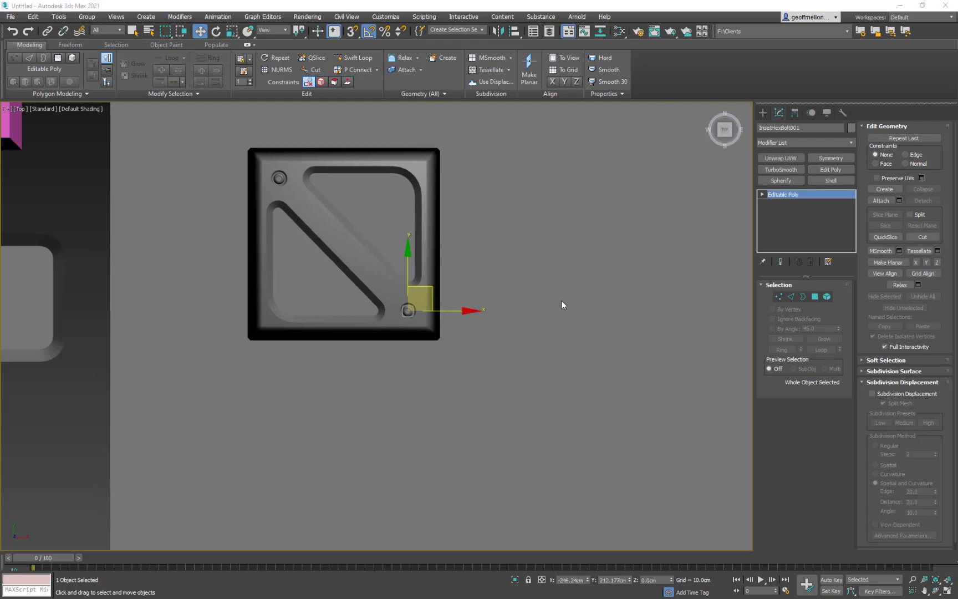
- Select the tile and start editing edges on its Editable Poly level
left_click(439, 172)
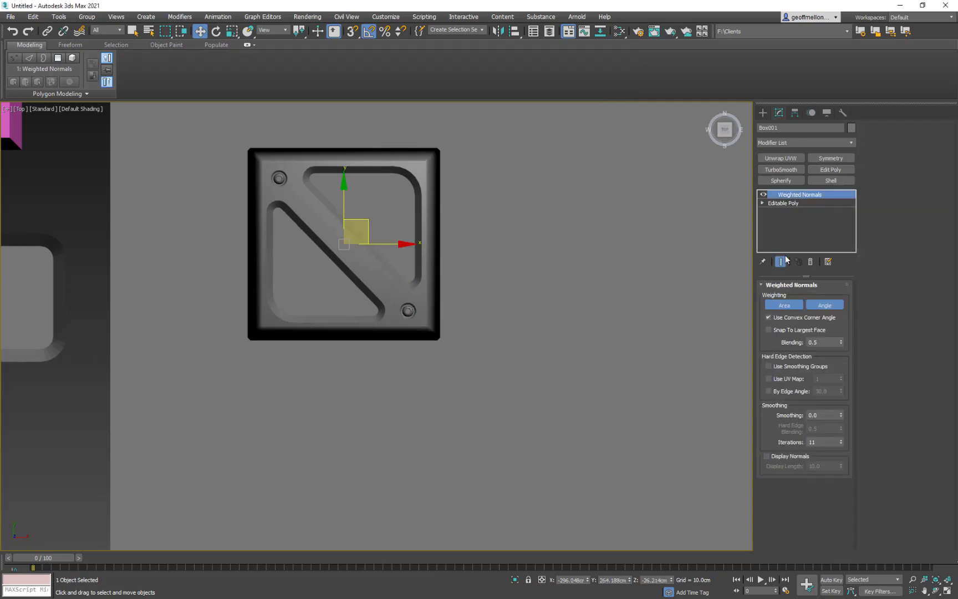
left_click(789, 203)
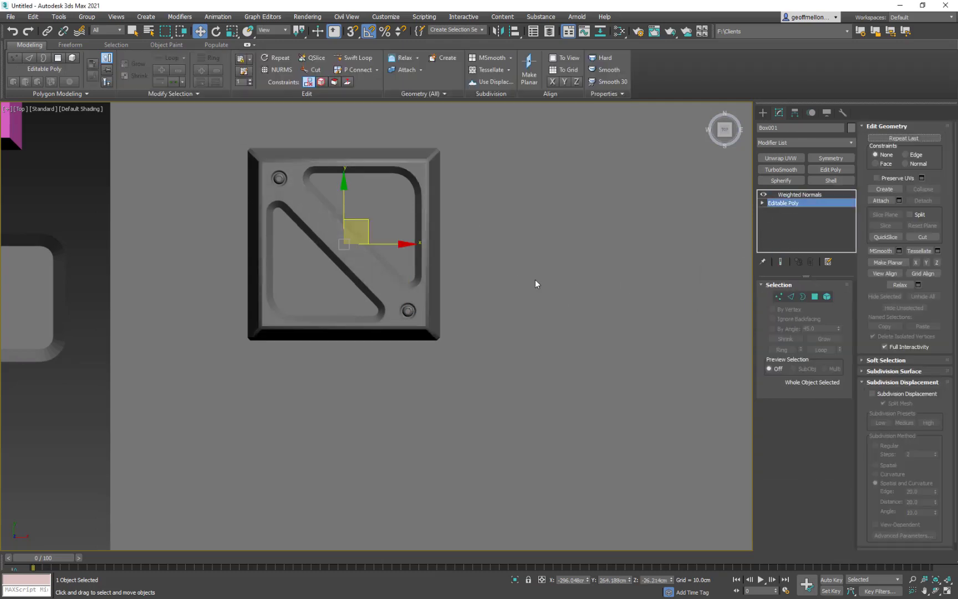
left_click(791, 297)
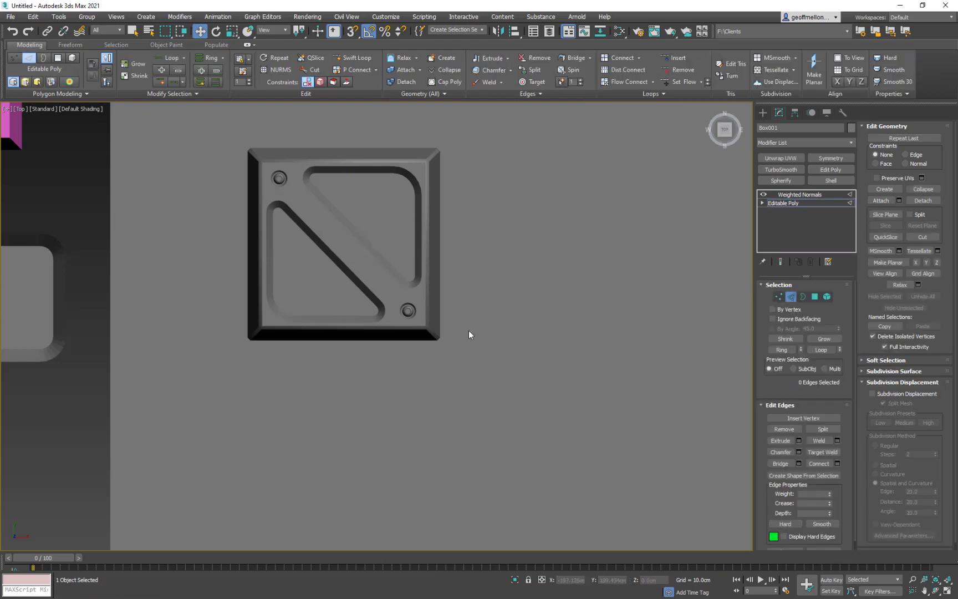
left_click(487, 376)
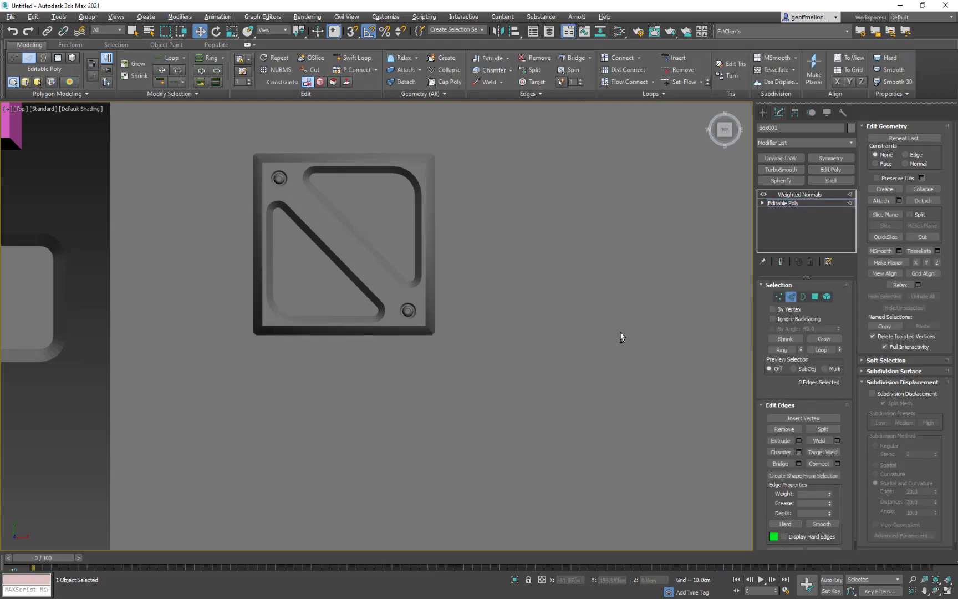
key("ctrl+z")
key("ctrl+z")
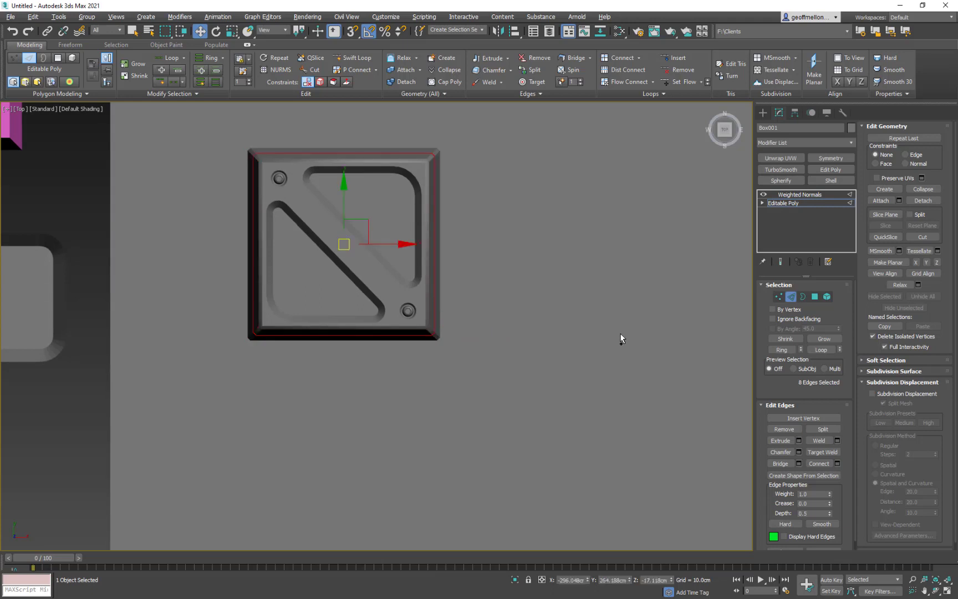
- Show the tile's end result and slide the eight-edge side loop down to about Z -25.6 cm with the Edge constraint
left_click(781, 261)
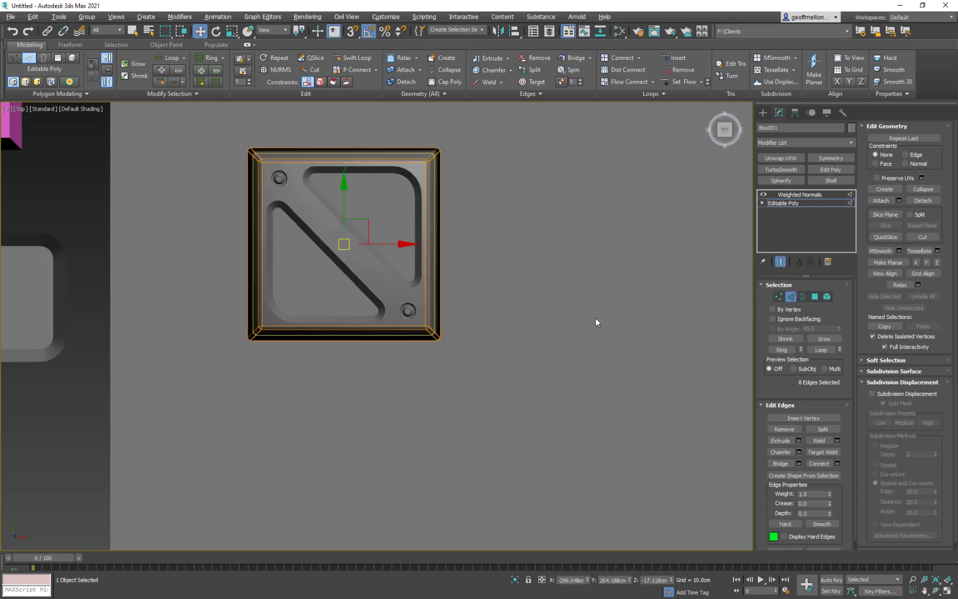
middle_click_drag(513, 342, 514, 339, "alt")
left_click(793, 297)
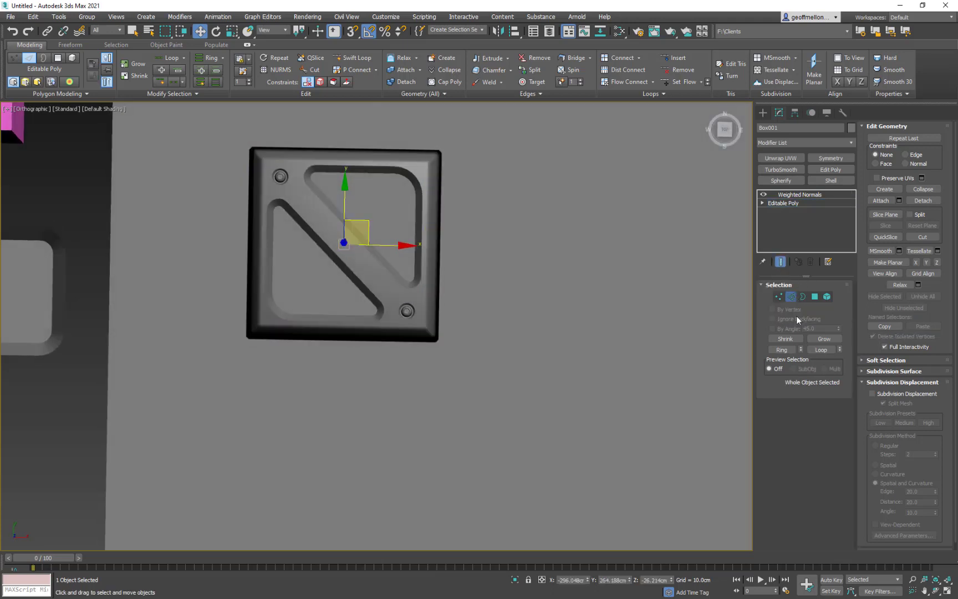
middle_click_drag(489, 246, 478, 201, "alt")
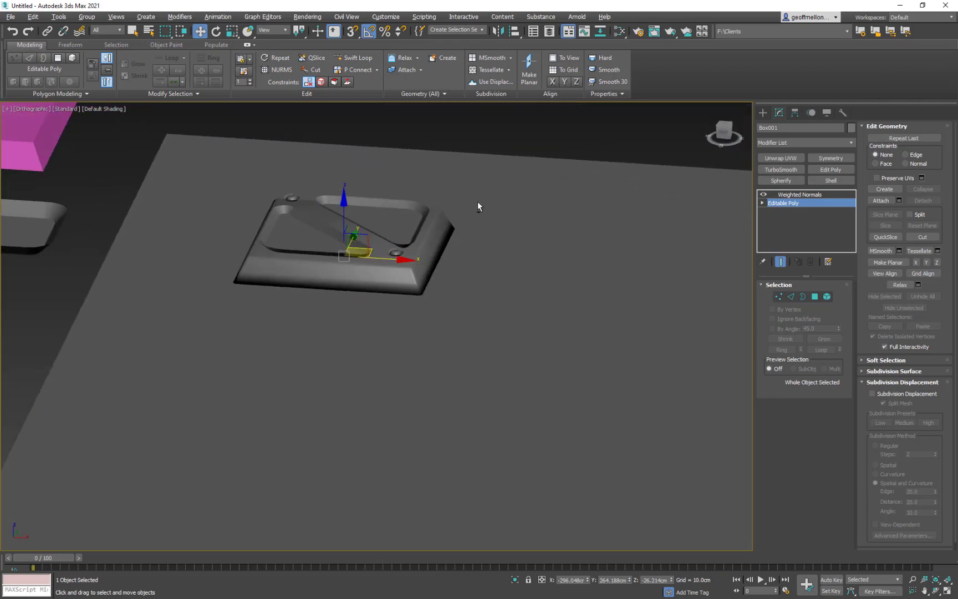
left_click(791, 297)
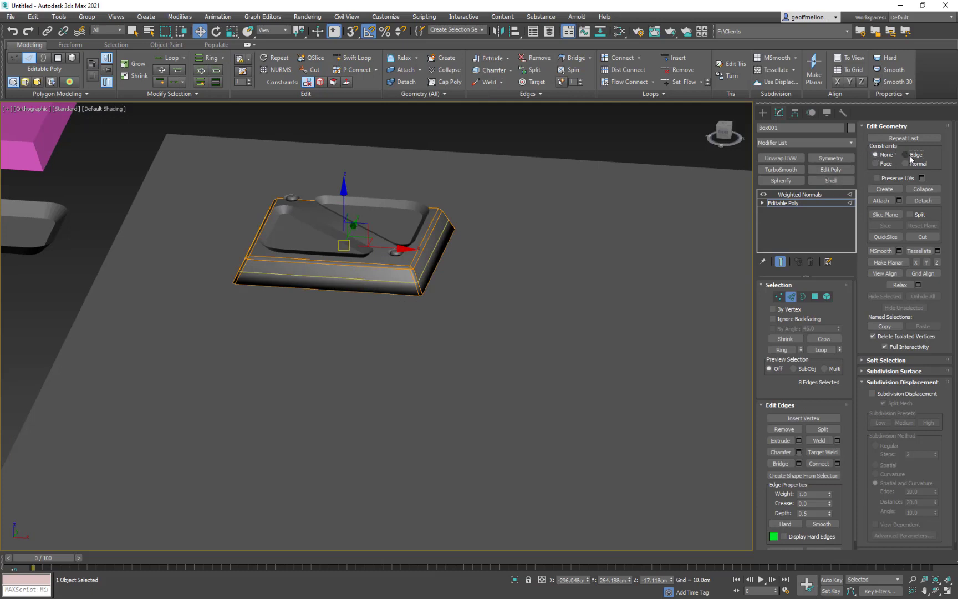
left_click_drag(344, 201, 355, 216)
left_click(792, 297)
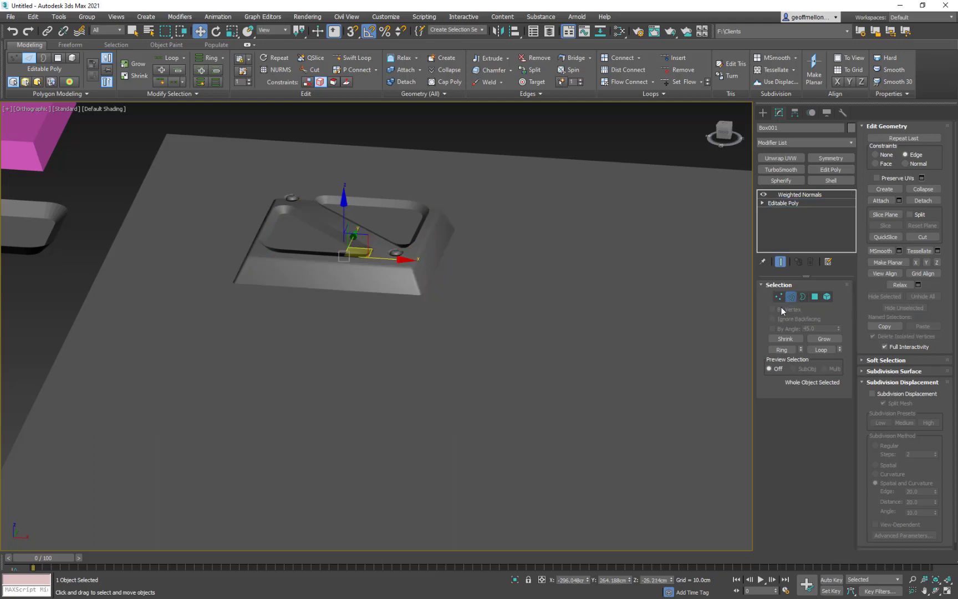
mouse_move(466, 221)
middle_mouse_down("alt")
mouse_move(465, 283)
mouse_move(463, 263)
middle_mouse_up("alt")
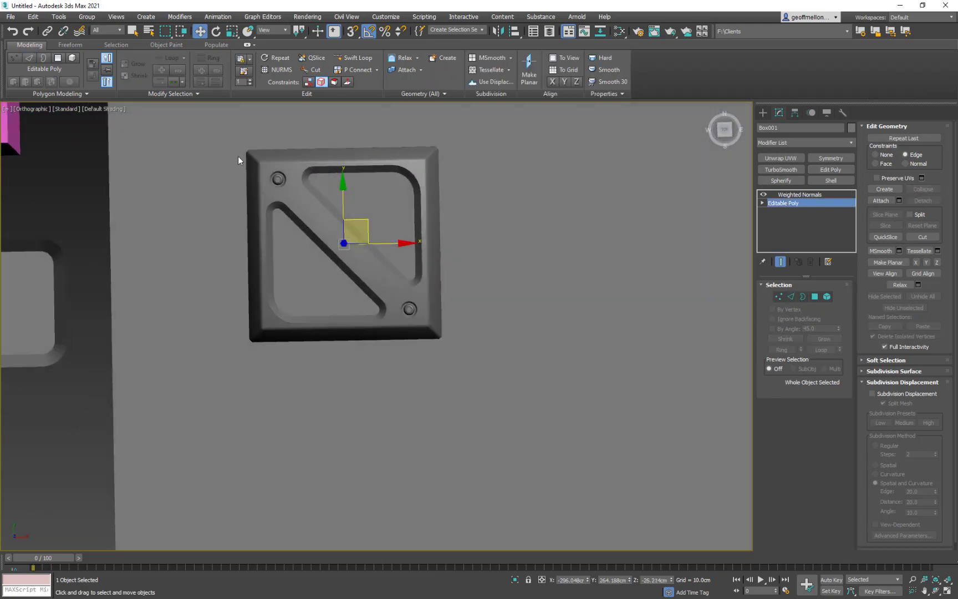
- Leave edge editing on the tile and return to its Weighted Normals modifier
scroll(552, 334, "down", 3)
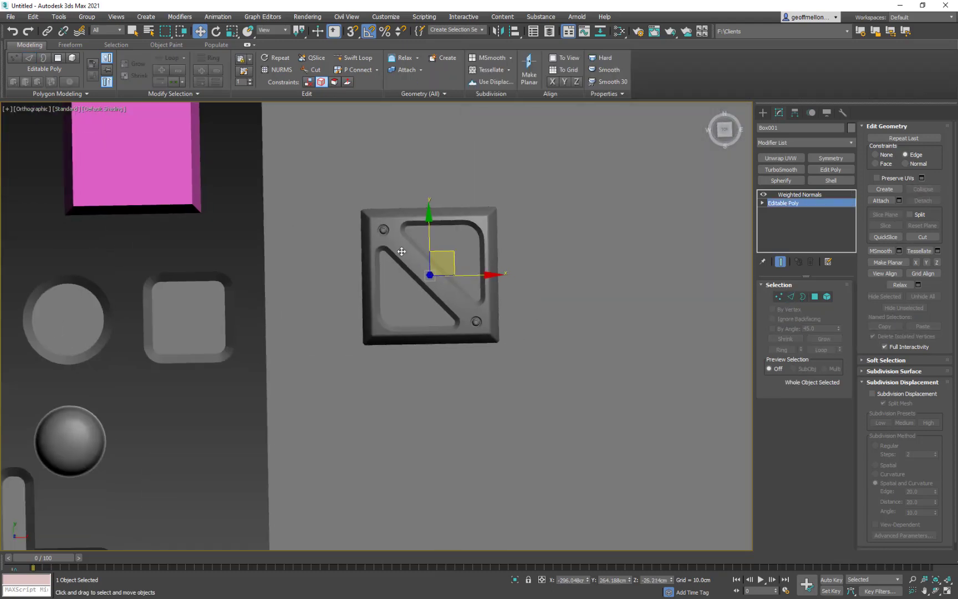
middle_click_drag(552, 330, 485, 282)
scroll(381, 263, "down", 2)
middle_click_drag(200, 320, 187, 301)
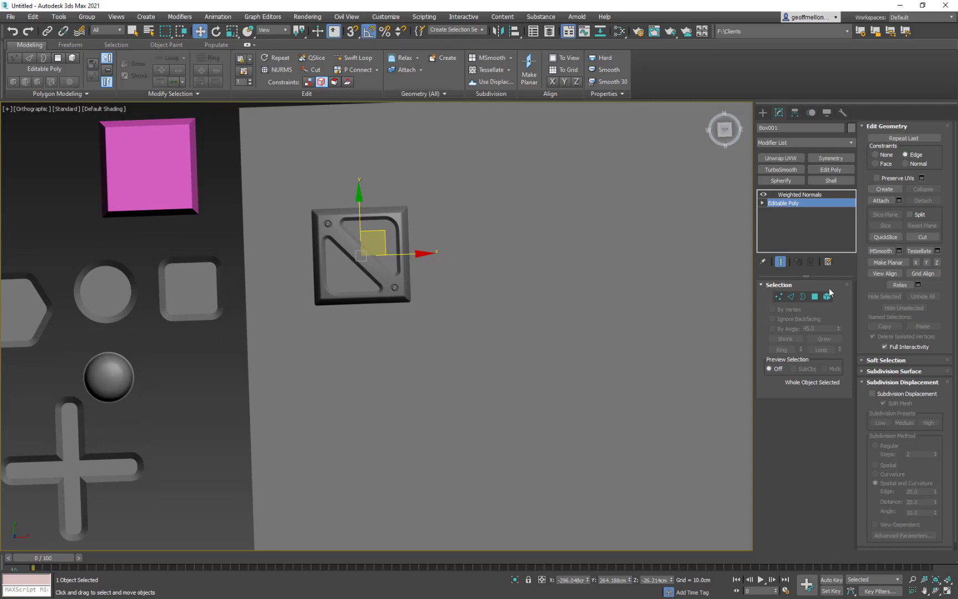
key("2")
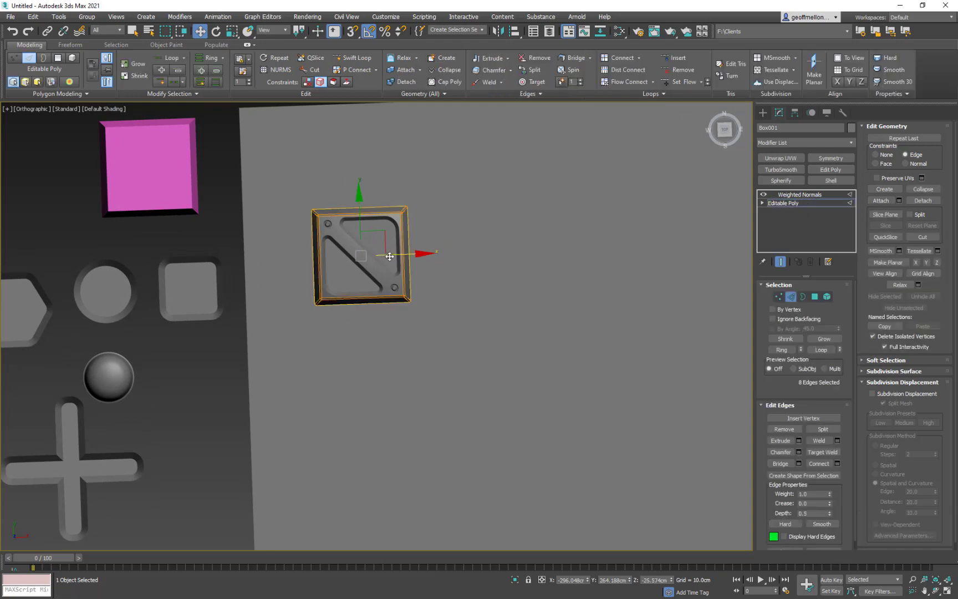
left_click(816, 201)
left_click(819, 193)
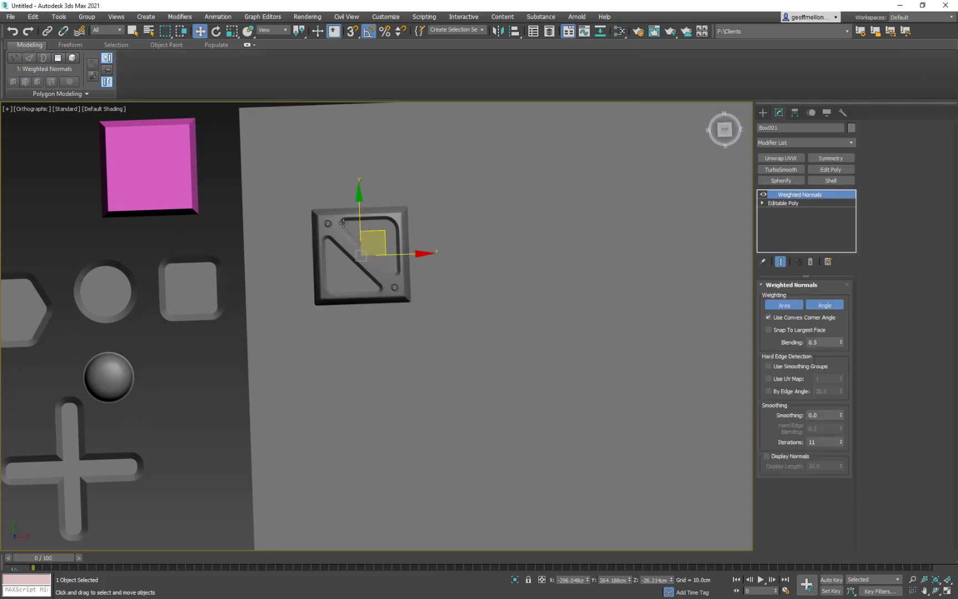
- Select the tile together with both hex bolts and inspect them from below
middle_click_drag(481, 272, 509, 305)
scroll(510, 305, "up", 4)
middle_click_drag(384, 307, 476, 266)
left_click(426, 294)
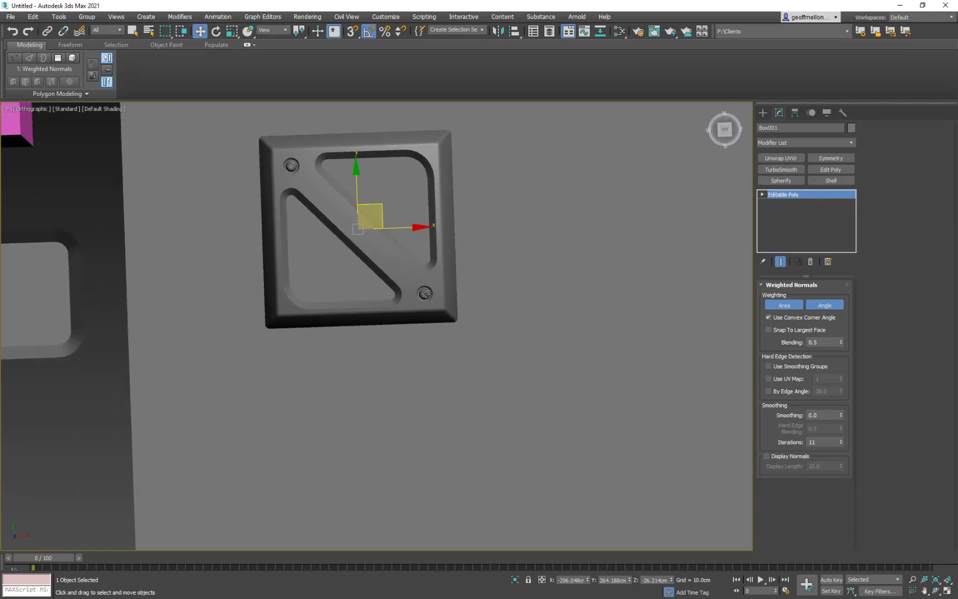
left_click(392, 267, "ctrl")
left_click(401, 209, "ctrl")
middle_click_drag(506, 302, 507, 199, "alt")
middle_click_drag(403, 262, 667, 195, "alt")
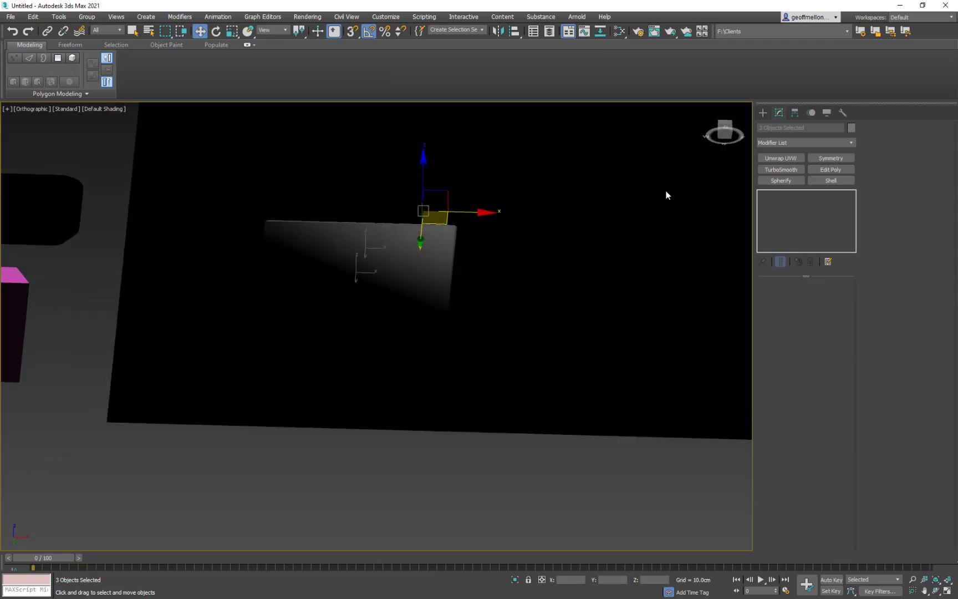
- Select only the tile and delete the large polygon on its underside at the Editable Poly level
left_click(763, 113)
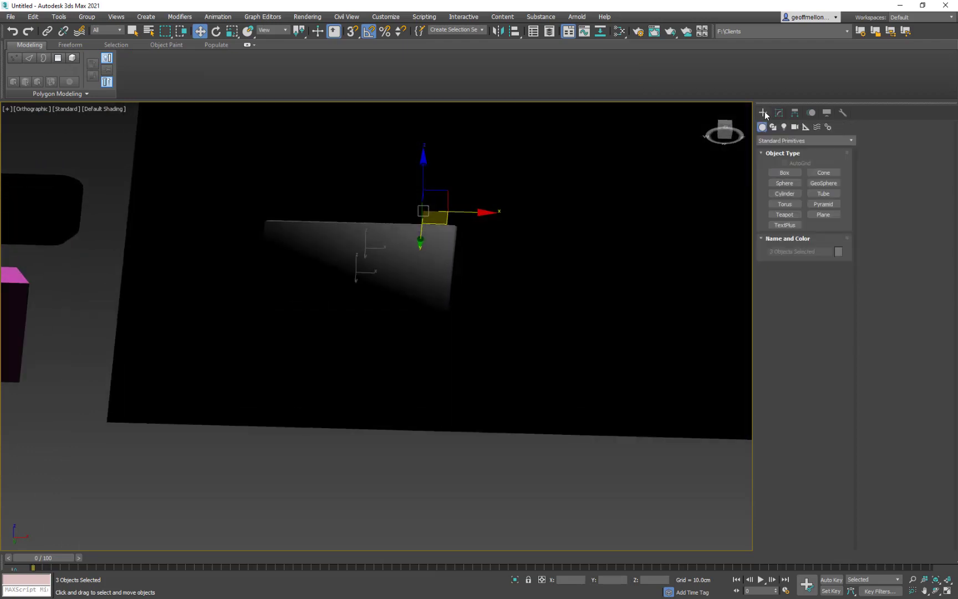
left_click(433, 271)
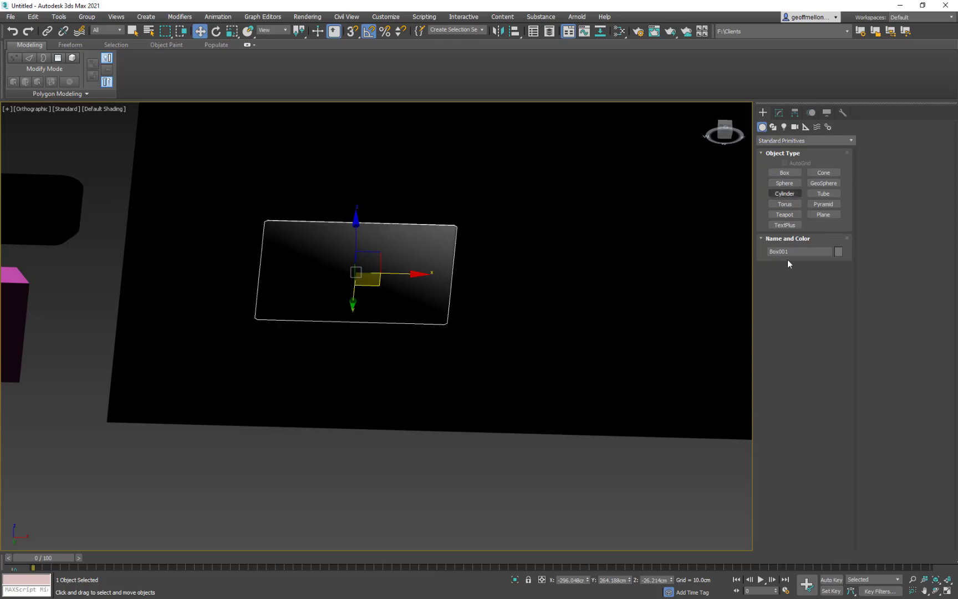
left_click(780, 113)
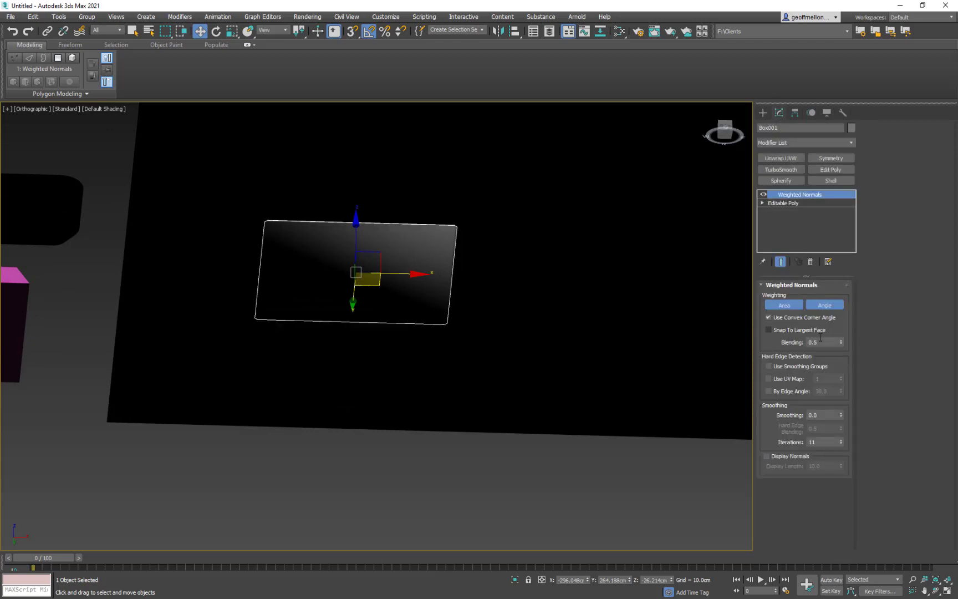
left_click(784, 202)
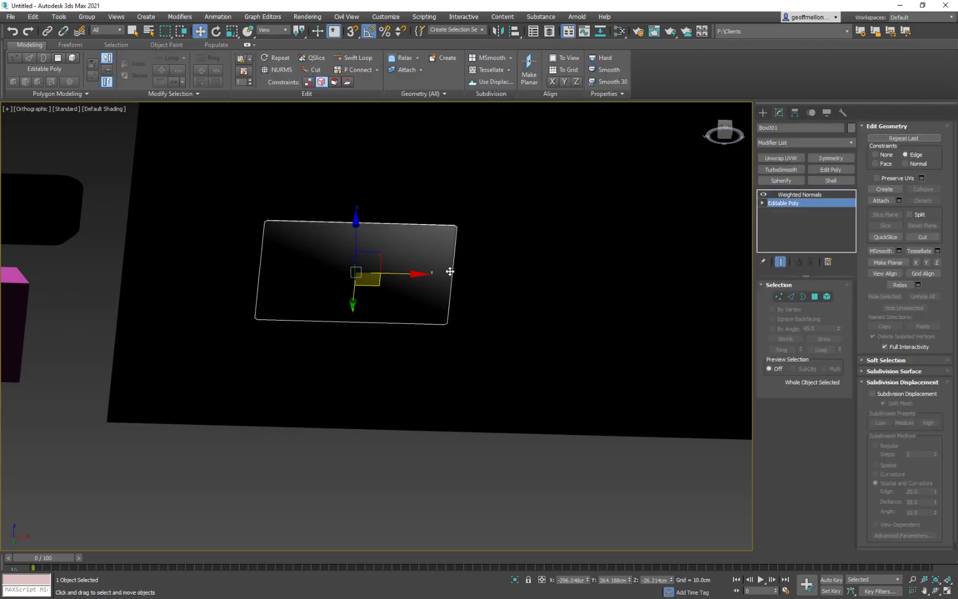
left_click(814, 296)
left_click(376, 250)
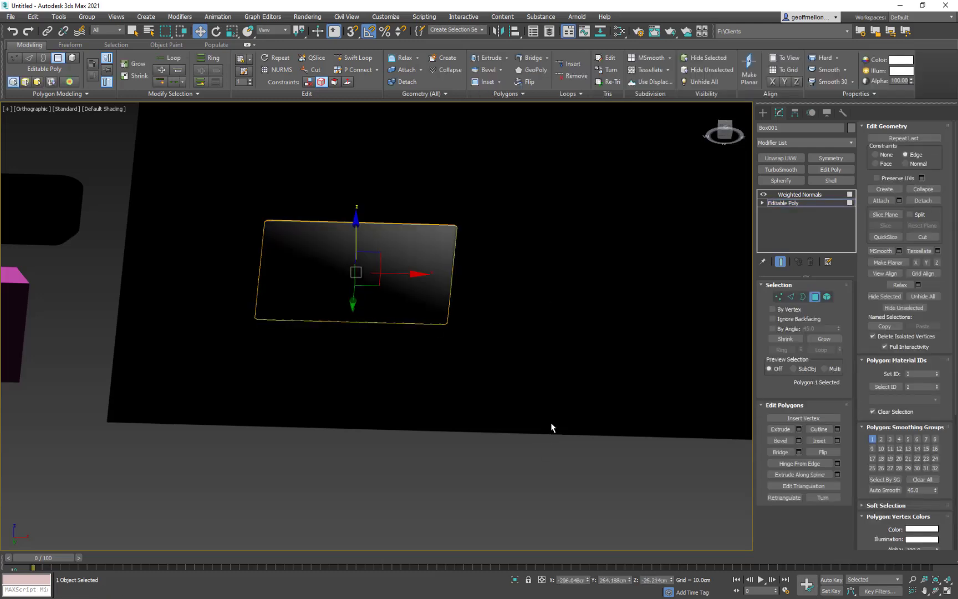
left_click(504, 342)
- Remove the eight-edge loop just above the tile's base
mouse_move(505, 342)
middle_mouse_down("alt")
mouse_move(530, 284)
mouse_move(534, 346)
mouse_move(495, 344)
middle_mouse_up("alt")
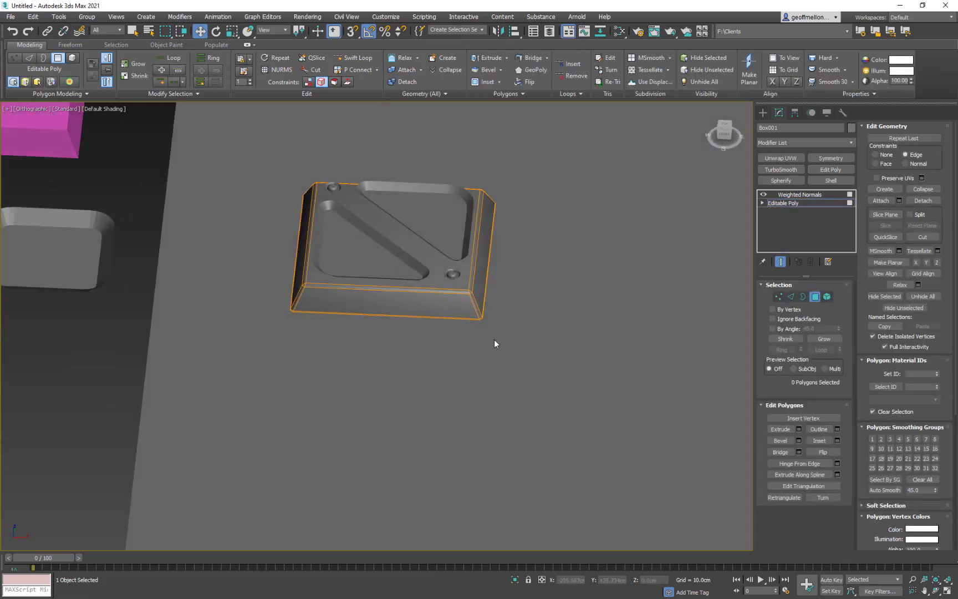
scroll(483, 340, "up", 5)
key("2")
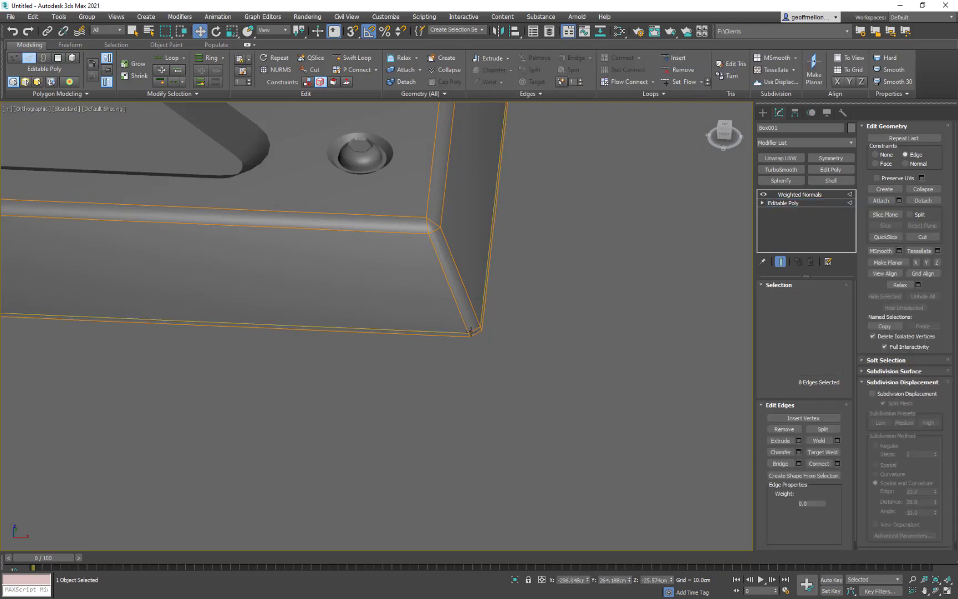
key("ctrl+d")
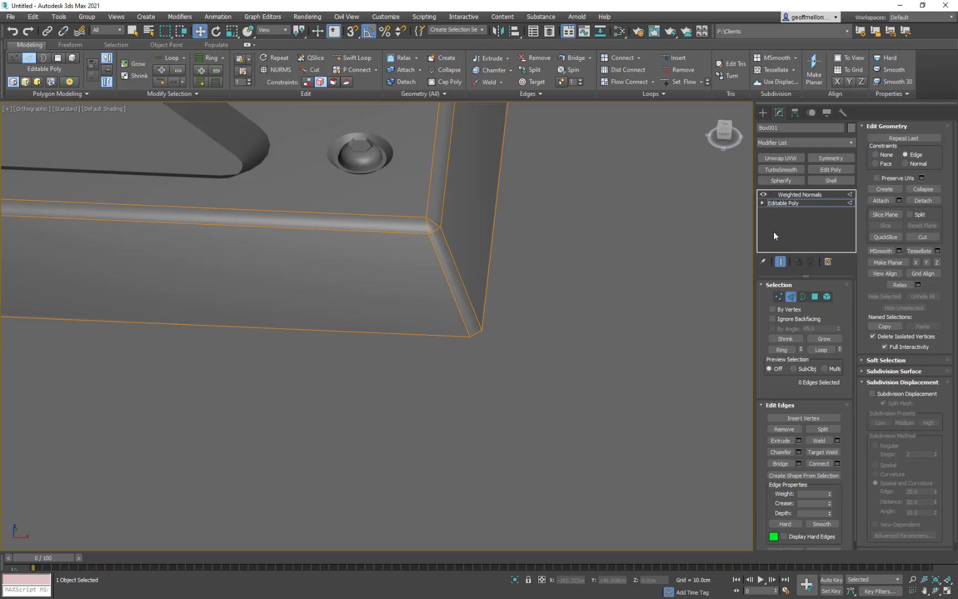
- Leave edge editing on the tile, reactivate its Weighted Normals modifier and look at the tile from directly above
scroll(531, 327, "down", 6)
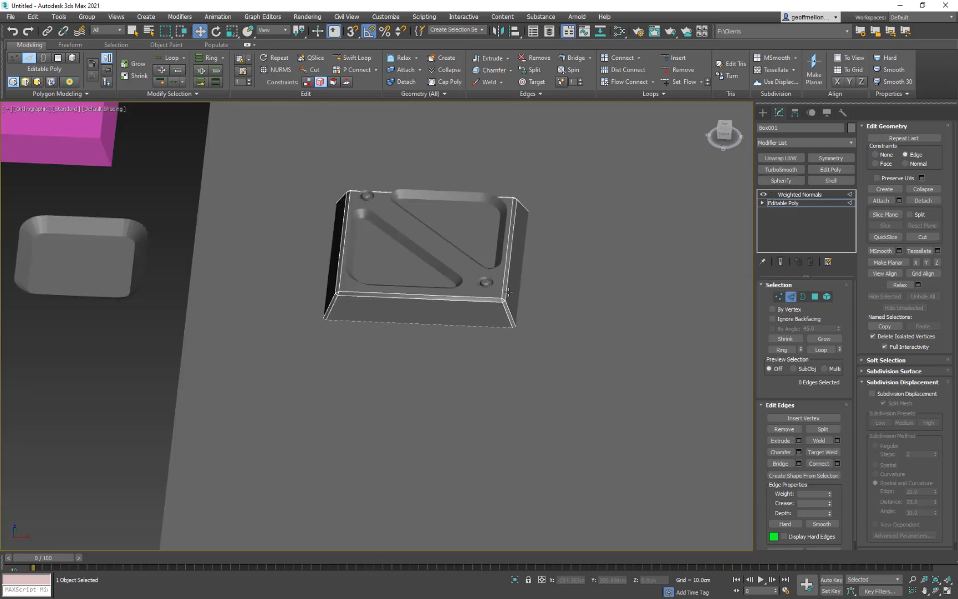
middle_click_drag(553, 304, 602, 217, "alt")
left_click(793, 194)
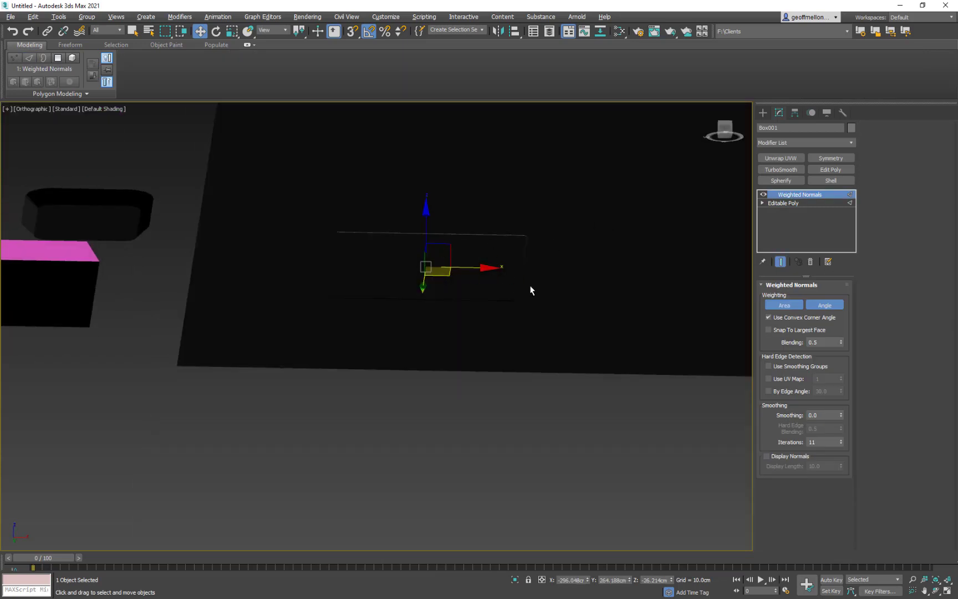
middle_click_drag(530, 286, 536, 391, "alt")
scroll(507, 304, "down", 5)
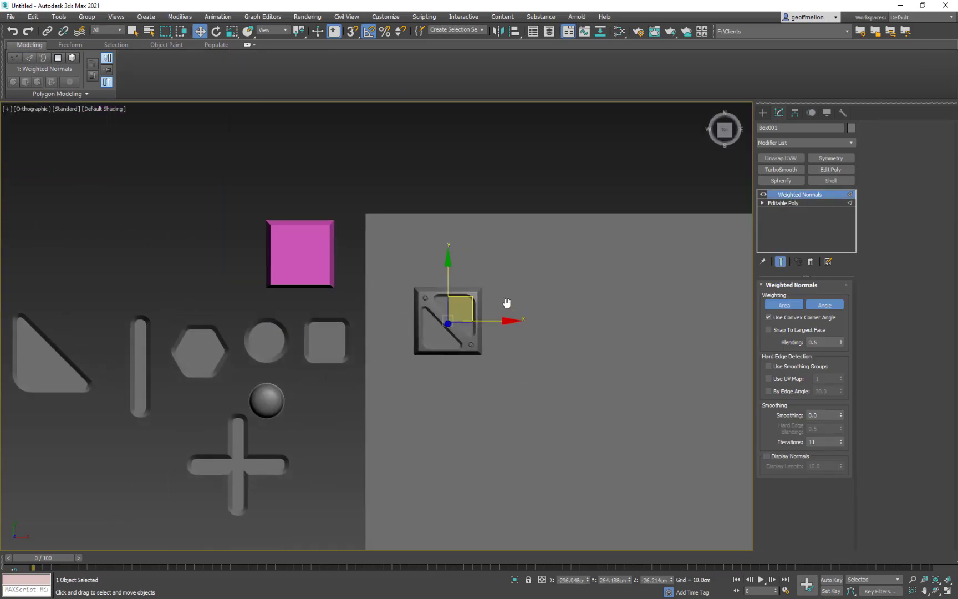
scroll(522, 291, "up", 5)
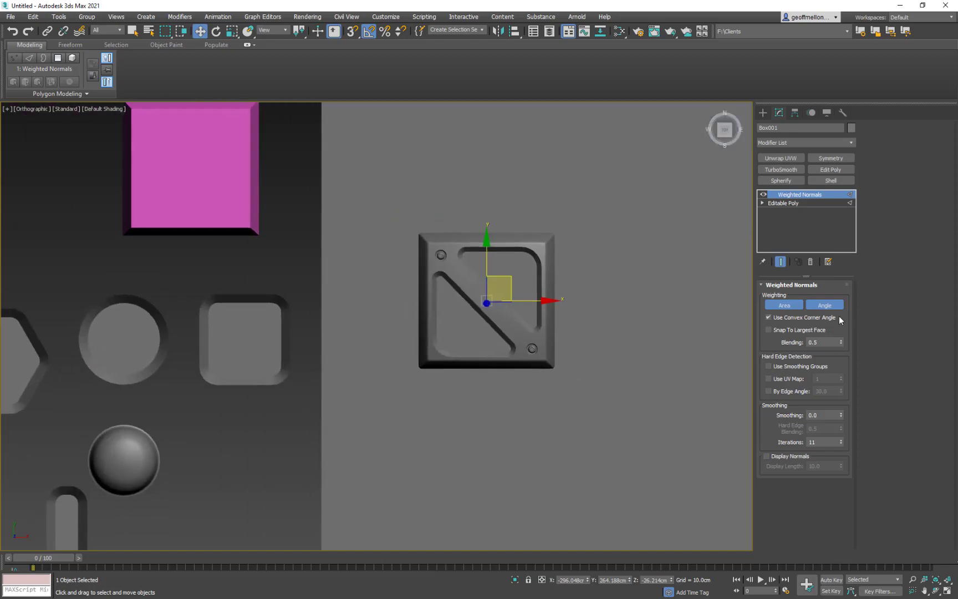
- Add both hex bolts and both rounded triangles to the tile selection, with edged faces displayed
left_click(532, 348, "ctrl")
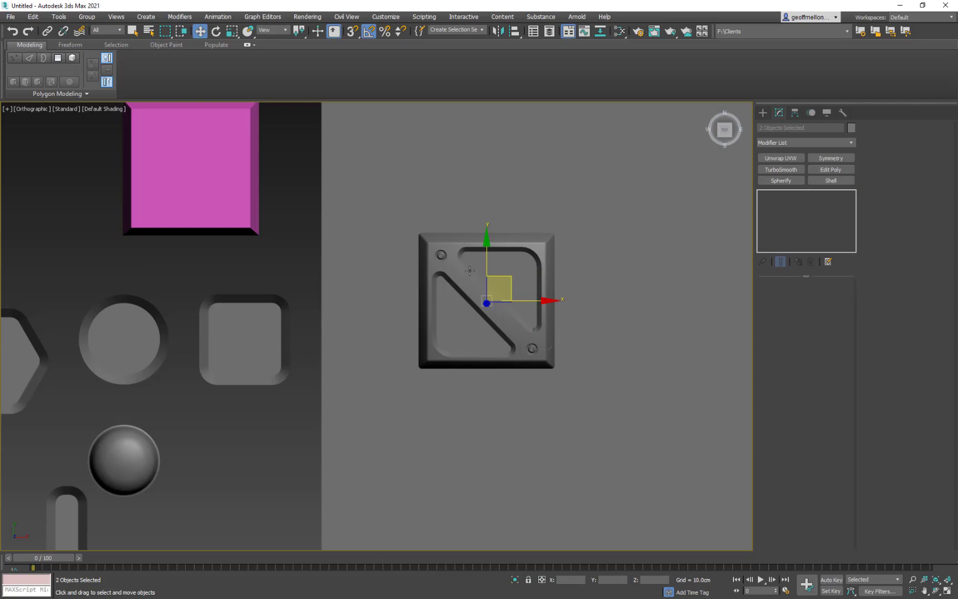
key("F4")
left_click(442, 255, "ctrl")
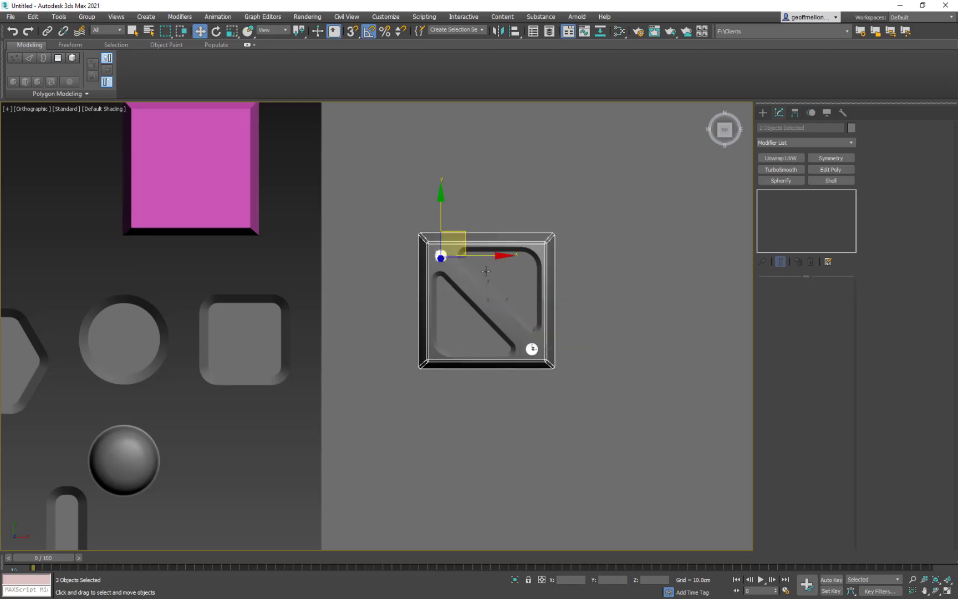
left_click(482, 282, "ctrl")
left_click(465, 303, "ctrl")
middle_click_drag(557, 315, 529, 324)
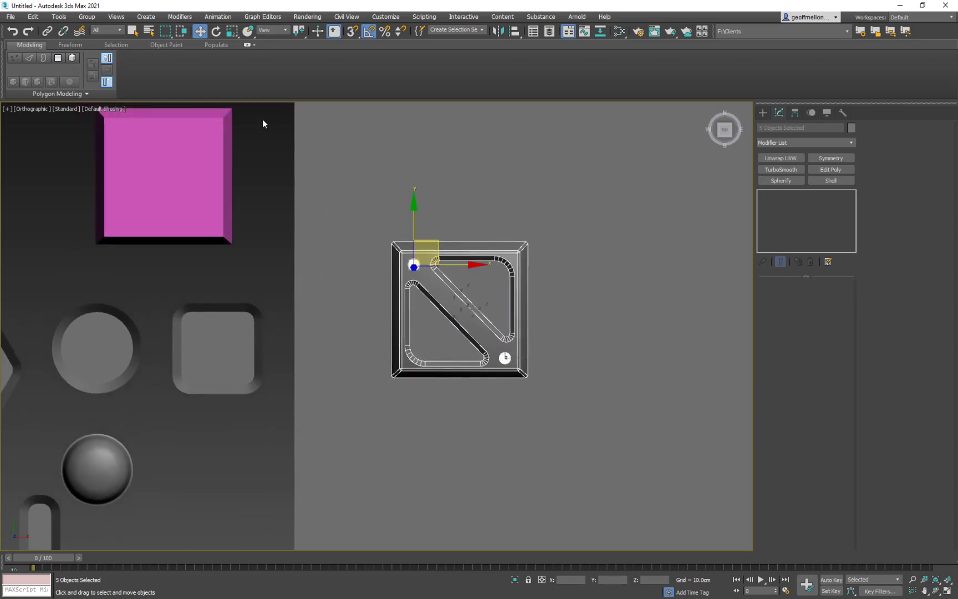
- Group the selected tile, bolts and triangles under the name Doodad
left_click(86, 17)
left_click(98, 35)
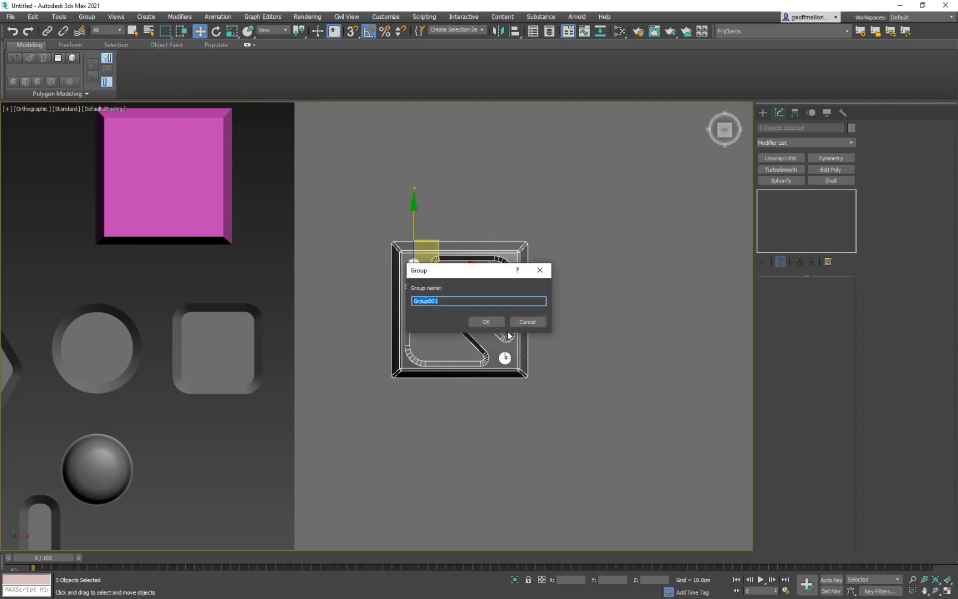
type("Doodad")
key("Return")
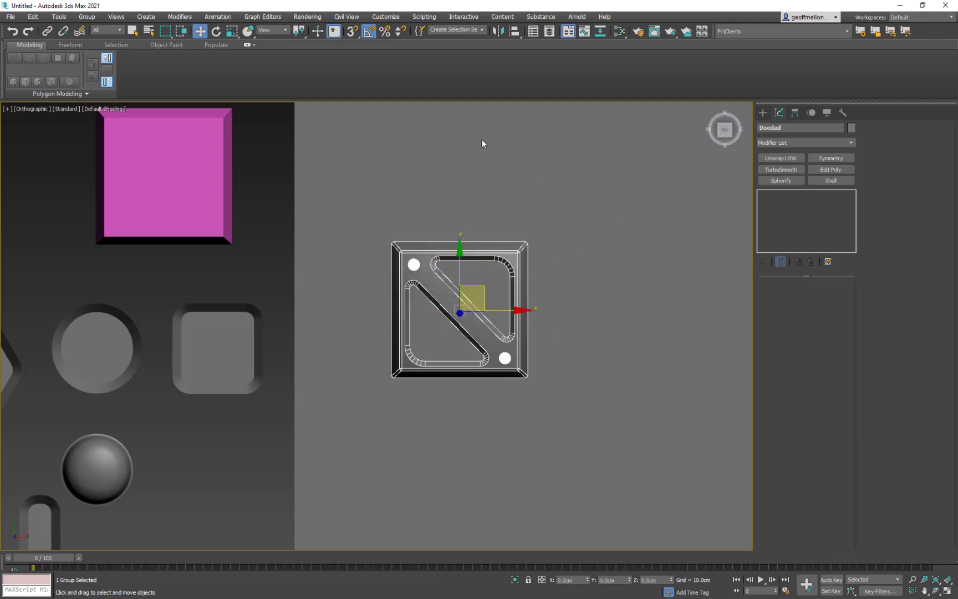
- Turn off the edged-faces display in the viewport to show the Doodad group with plain shading
mouse_move(582, 274)
middle_mouse_down()
mouse_move(582, 252)
mouse_move(590, 300)
mouse_move(583, 276)
middle_mouse_up()
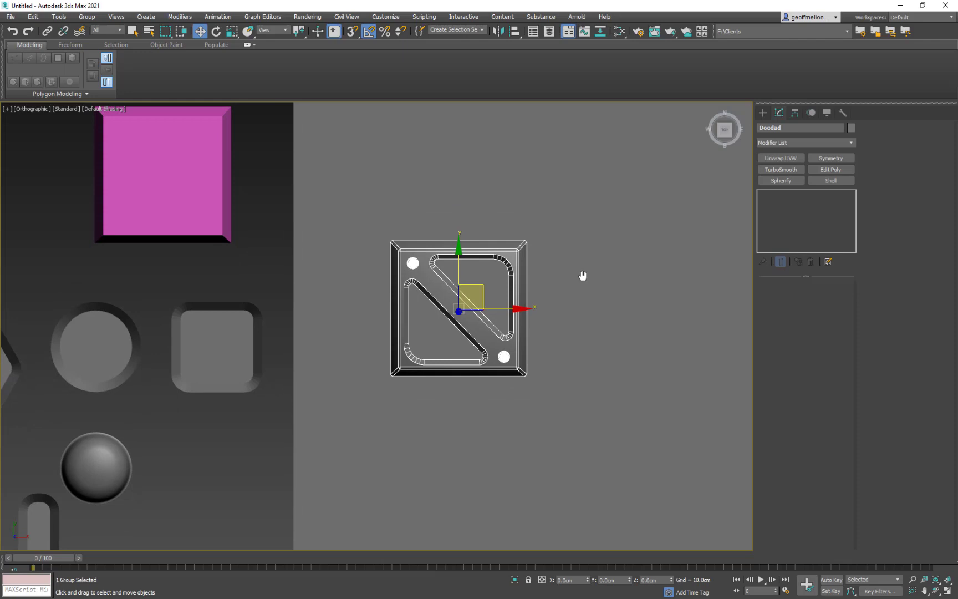
key("F4")
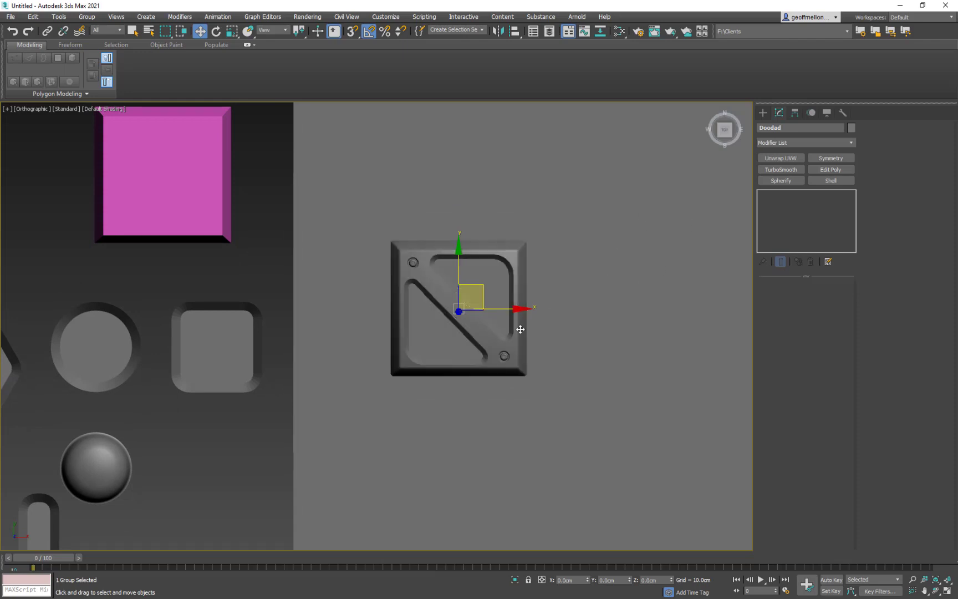
middle_click_drag(557, 297, 545, 274)
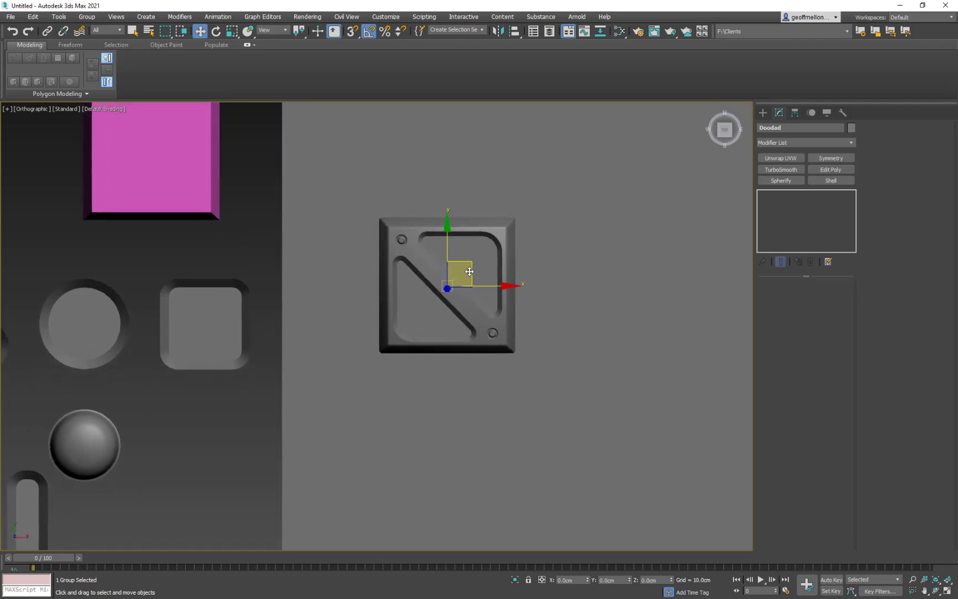
scroll(532, 300, "down", 4)
middle_click_drag(556, 319, 484, 254)
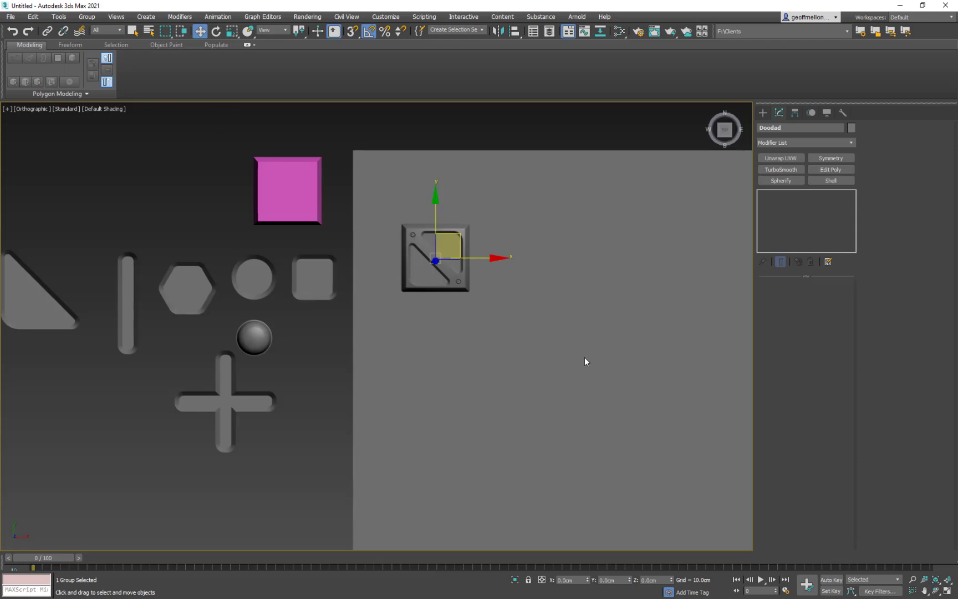
- Move the Doodad group into the upper-left corner of the large grey base plane
middle_click_drag(585, 359, 639, 370)
scroll(504, 269, "up", 5)
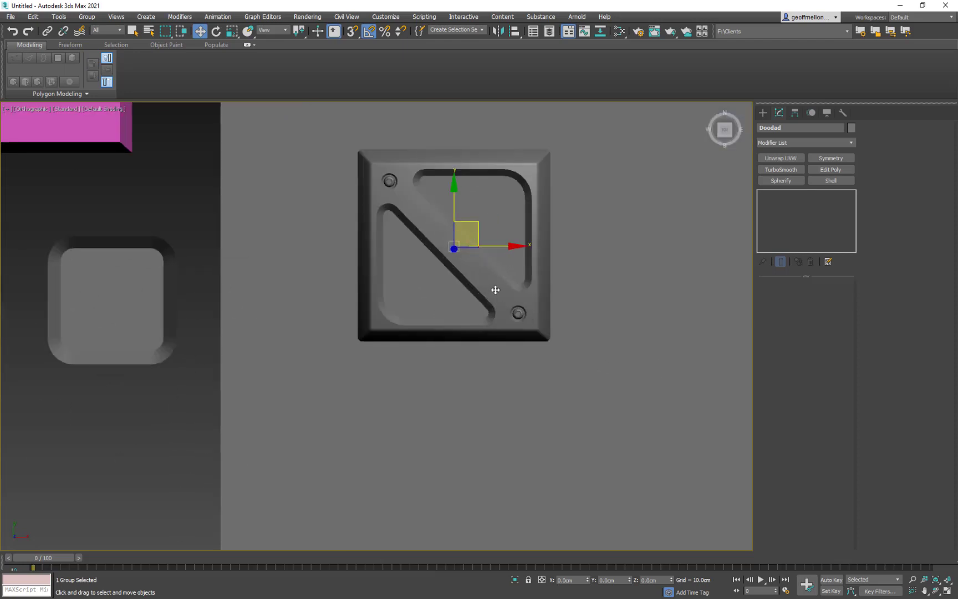
scroll(472, 258, "down", 5)
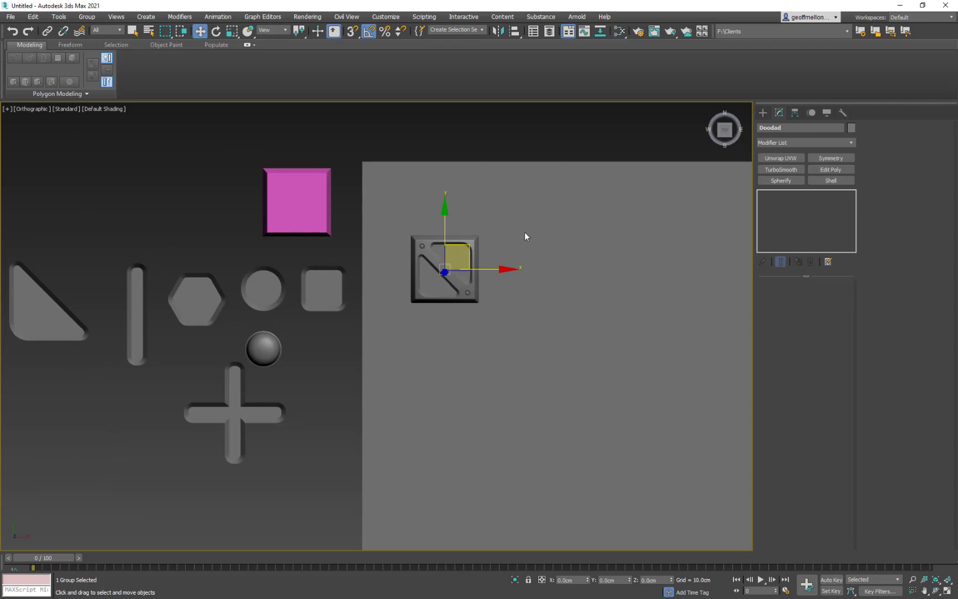
left_click_drag(467, 254, 432, 195)
left_click(479, 139)
left_click(401, 204)
- Ungroup Doodad into its separate parts and undo the ungrouping
left_click(84, 17)
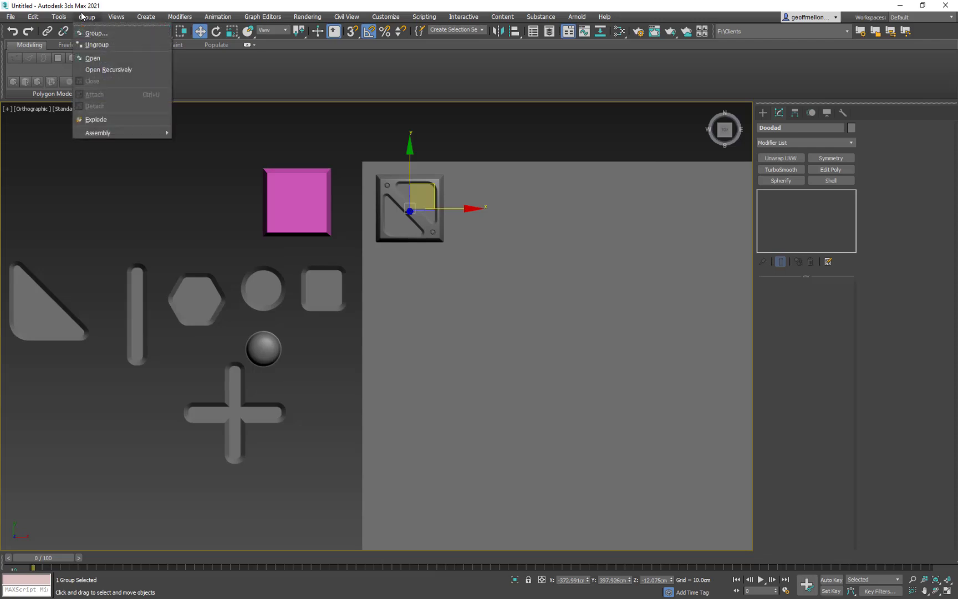
left_click(90, 56)
middle_click_drag(493, 195, 454, 195)
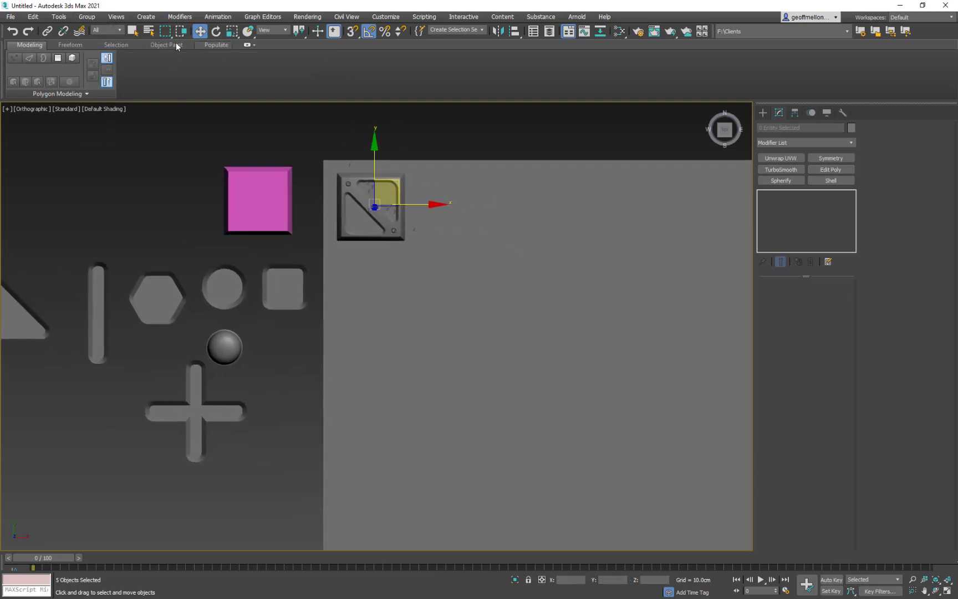
middle_click_drag(384, 163, 387, 137)
middle_click_drag(481, 239, 466, 267)
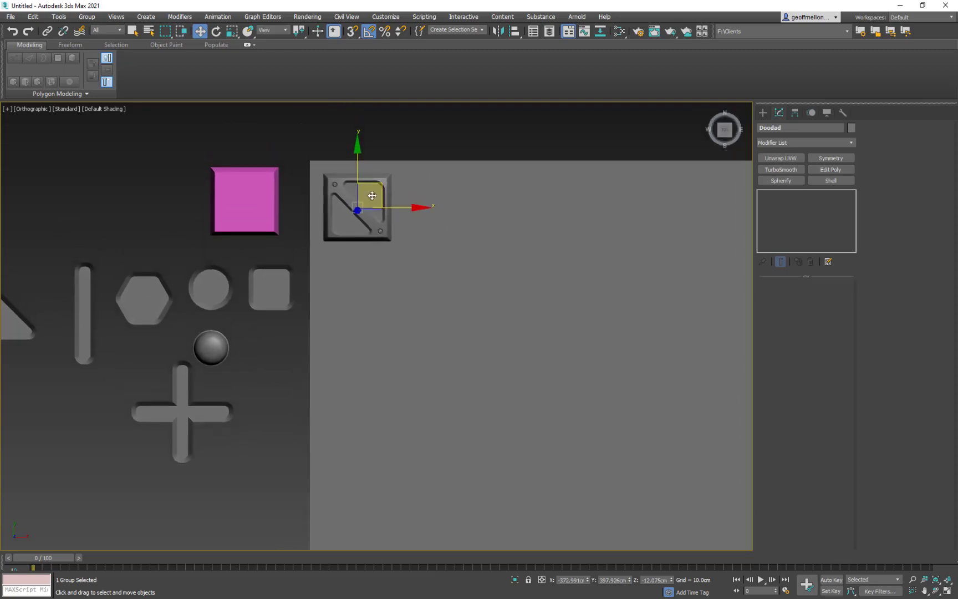
- Open the Doodad group so that its individual parts can be edited
scroll(365, 176, "up", 6)
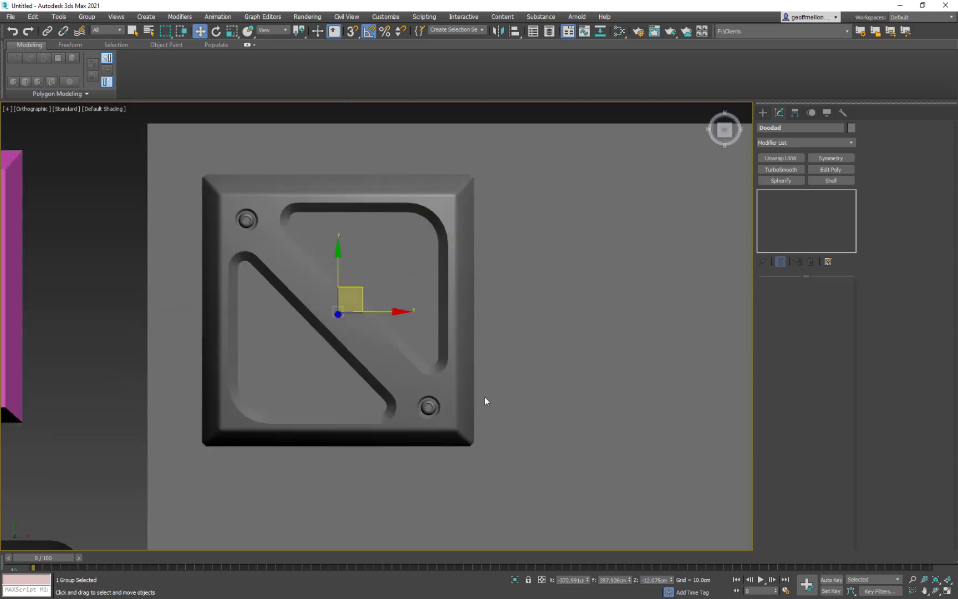
mouse_move(486, 400)
middle_mouse_down("alt")
mouse_move(485, 327)
mouse_move(434, 317)
mouse_move(522, 309)
mouse_move(486, 405)
mouse_move(490, 389)
middle_mouse_up("alt")
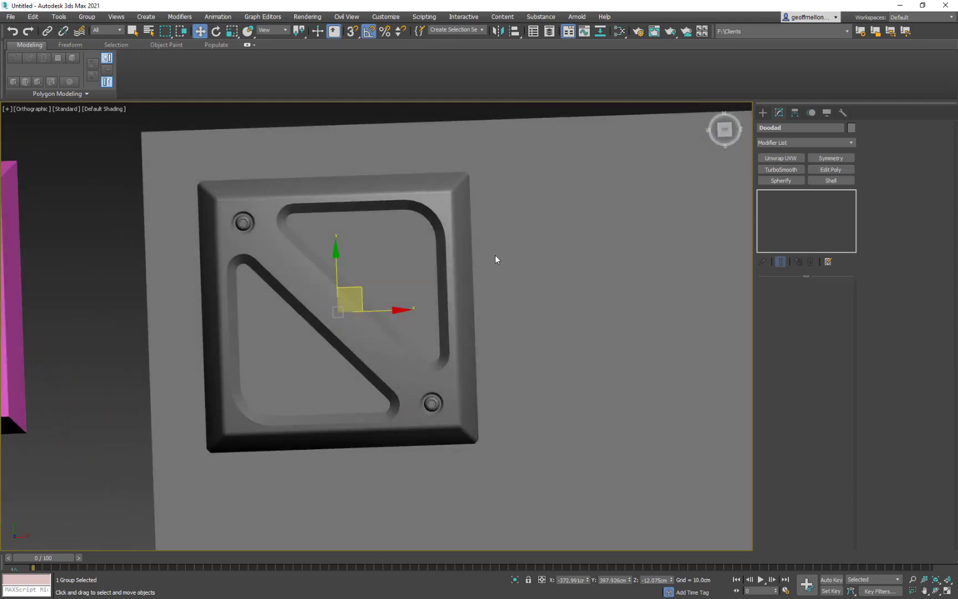
mouse_move(494, 255)
middle_mouse_down("alt")
mouse_move(490, 263)
mouse_move(491, 246)
middle_mouse_up("alt")
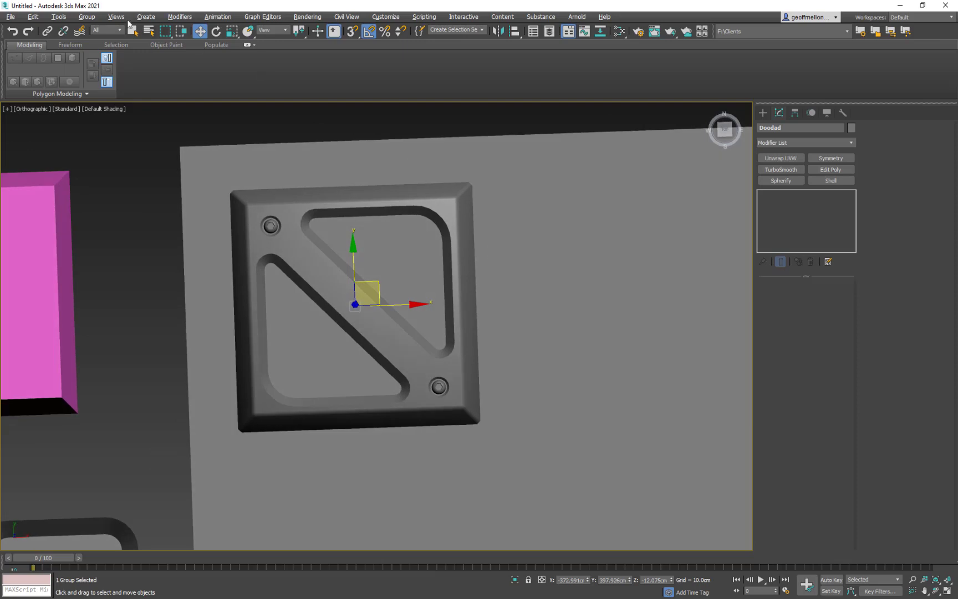
left_click(87, 17)
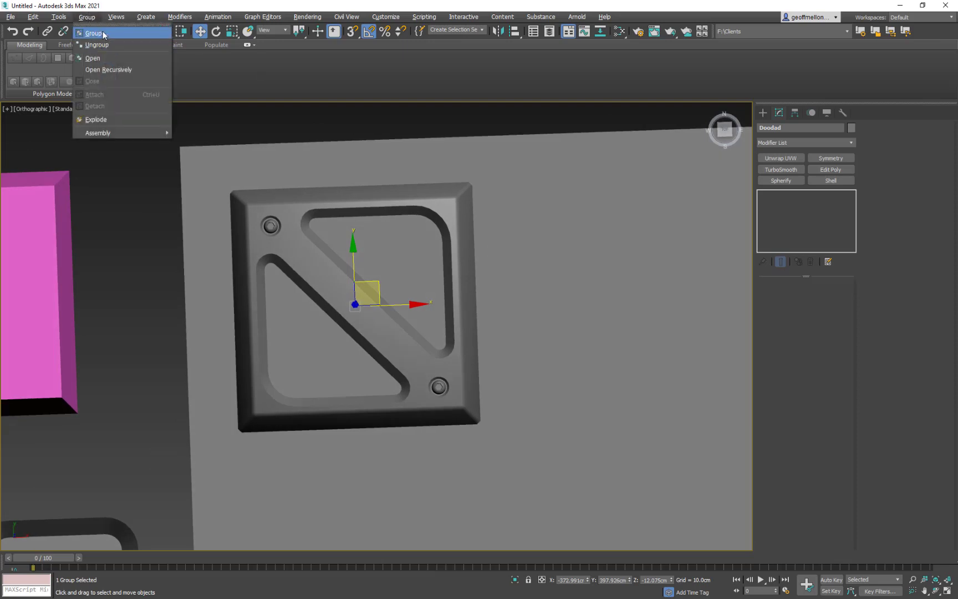
left_click(97, 58)
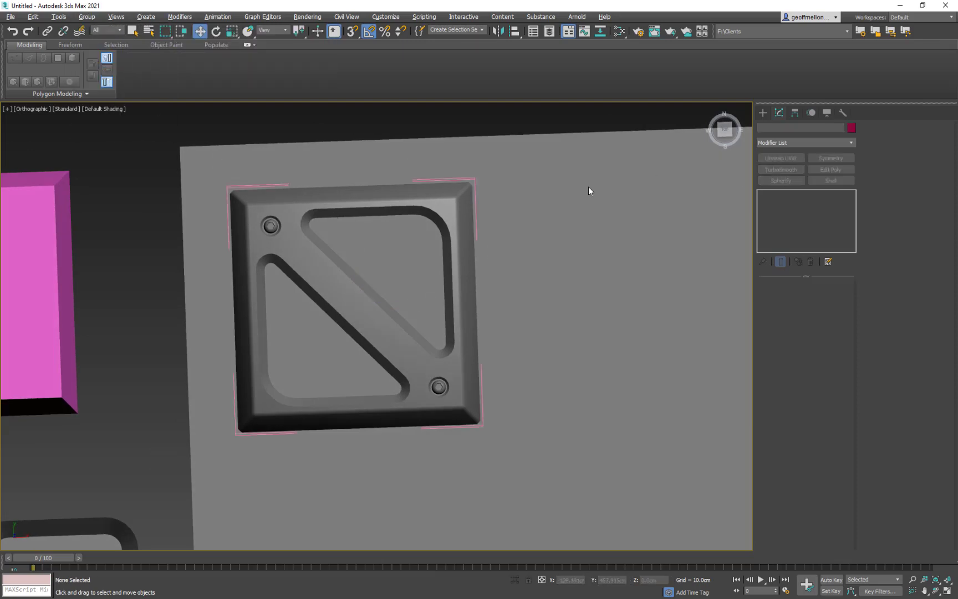
- Set the Weighted Normals blending of the tile inside the group to 1.0 and check its shading from several angles
left_click(434, 205)
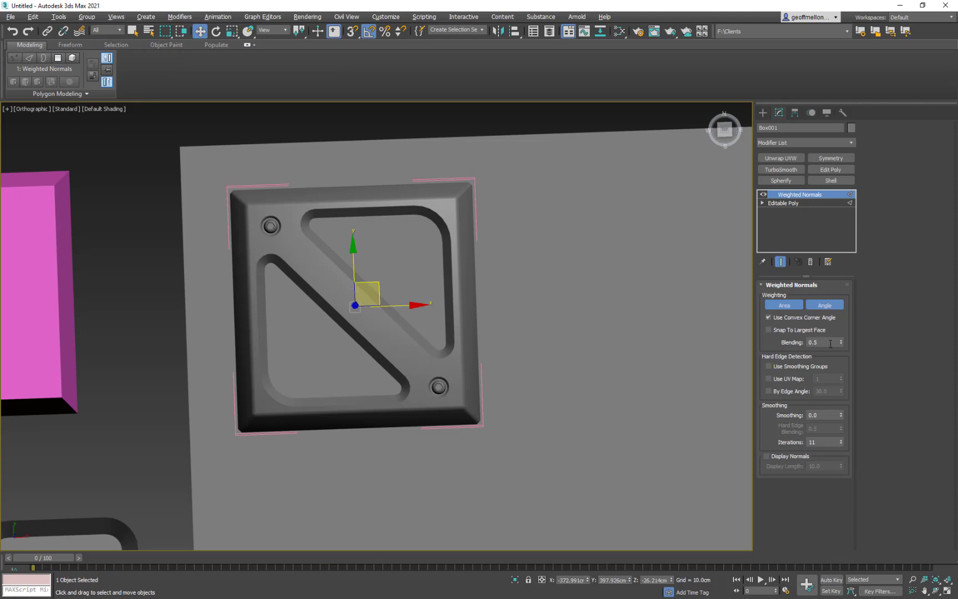
mouse_move(841, 343)
left_mouse_down()
mouse_move(847, 310)
mouse_move(844, 389)
mouse_move(842, 338)
left_mouse_up()
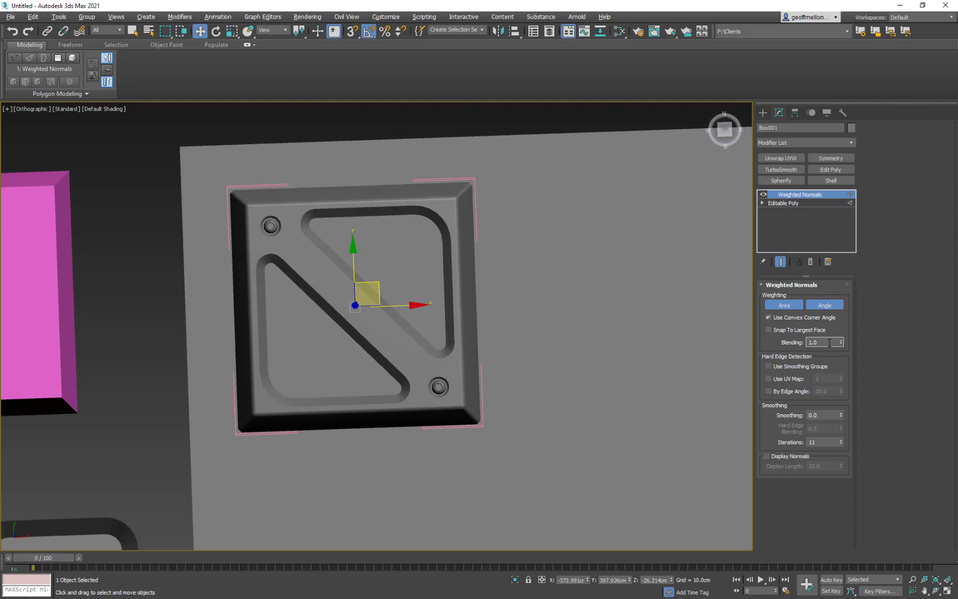
middle_click_drag(573, 303, 809, 273, "alt")
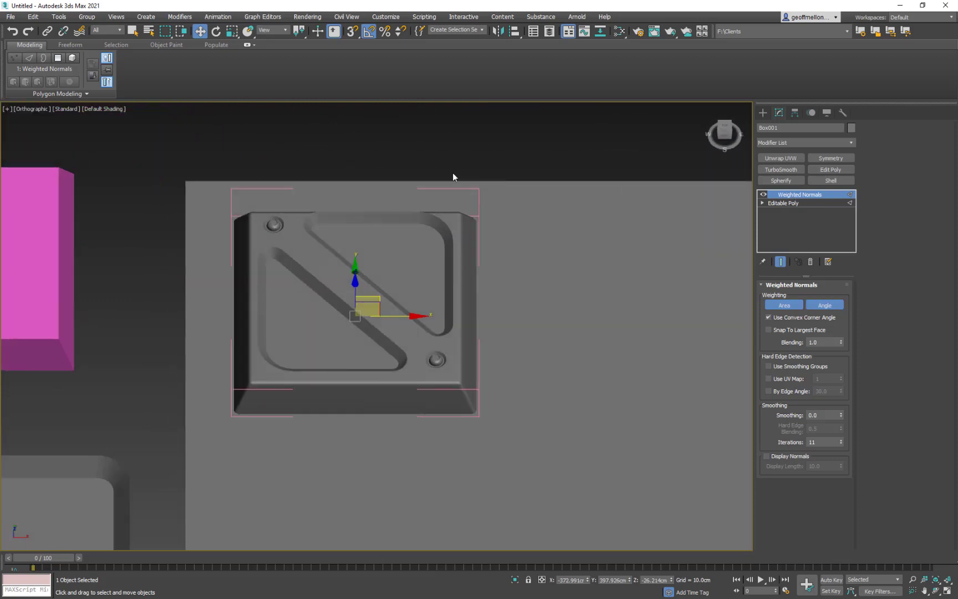
middle_click_drag(410, 178, 440, 208)
middle_click_drag(485, 243, 424, 207, "alt")
scroll(486, 262, "down", 3)
key("t")
key("z")
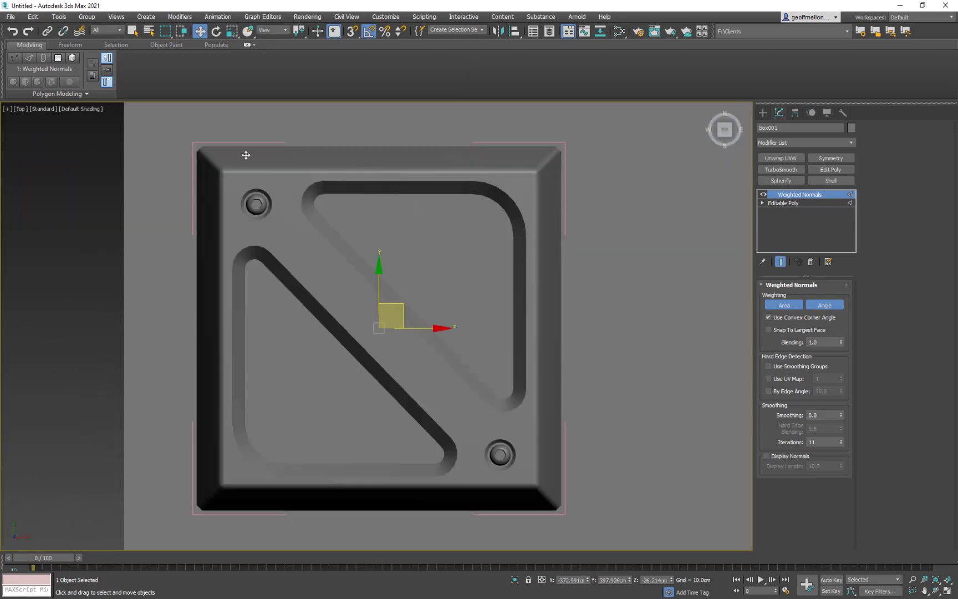
- Lower the hex bolt at the tile's lower-right corner to about Z -4 cm, working from a side view
scroll(428, 217, "down", 5)
middle_click_drag(613, 314, 378, 266)
scroll(451, 267, "down", 3)
scroll(410, 284, "up", 5)
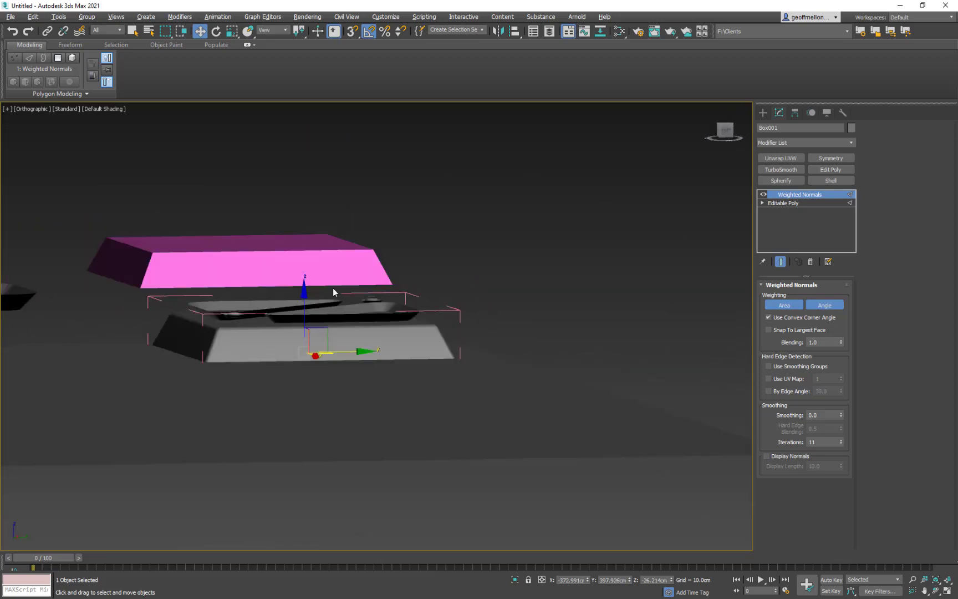
middle_click_drag(333, 292, 484, 196, "alt")
scroll(398, 284, "up", 6)
middle_click_drag(439, 400, 439, 371)
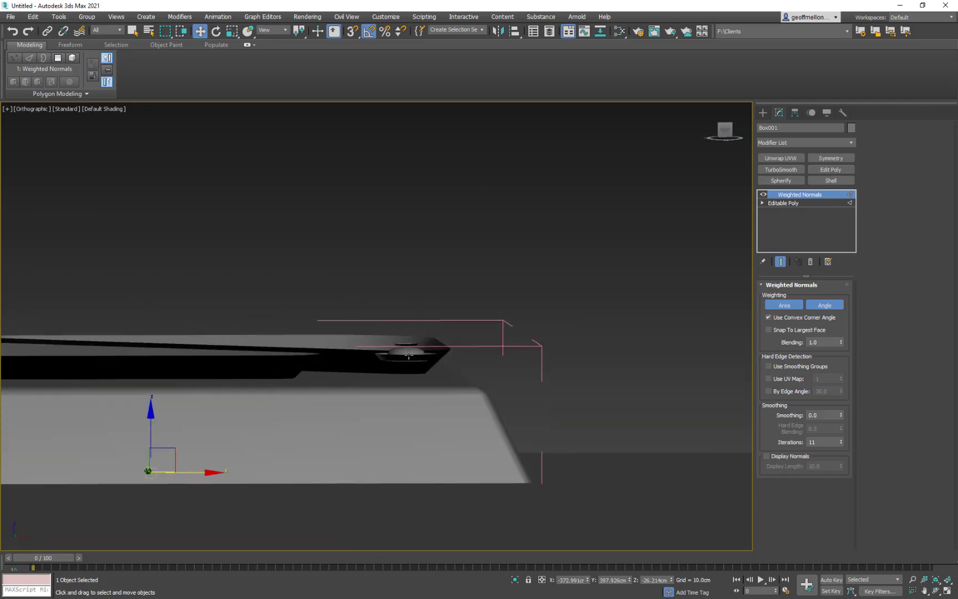
left_click(408, 355)
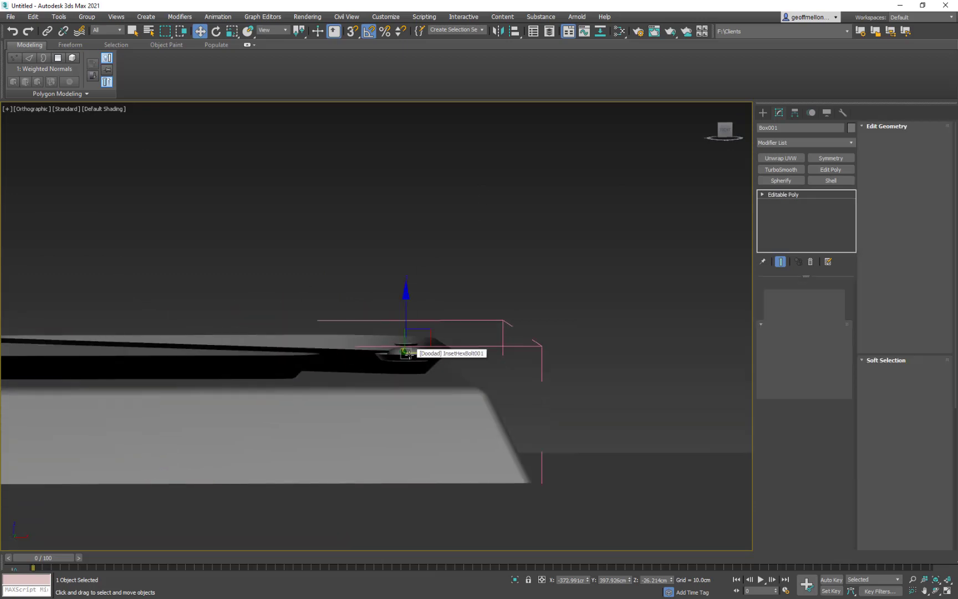
left_click_drag(409, 355, 404, 335)
- Lower the hex bolt at the tile's upper-left corner to about Z -3.5 cm
middle_click_drag(240, 290, 595, 271)
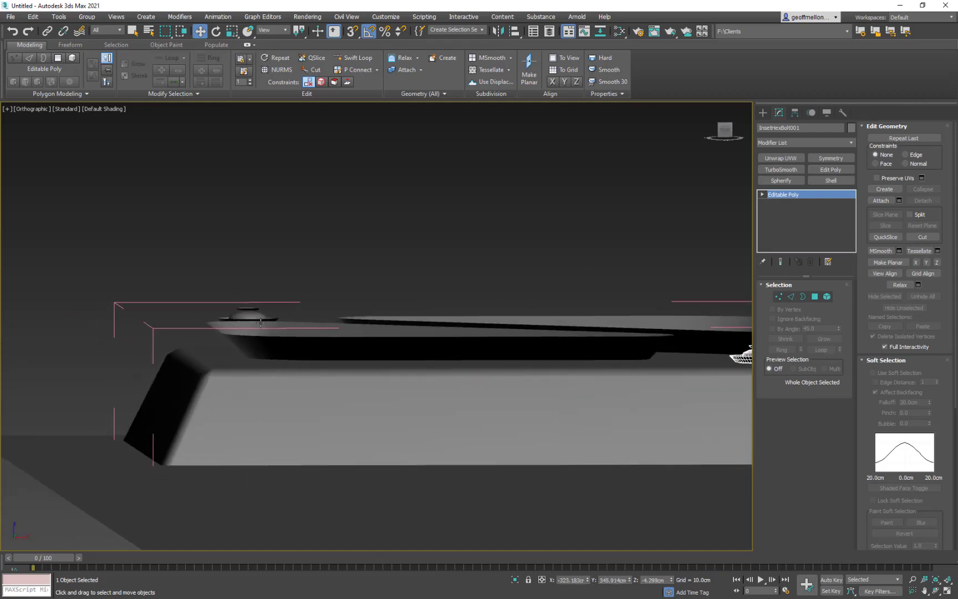
left_click(260, 319)
left_click_drag(248, 269, 246, 285)
scroll(545, 303, "down", 6)
middle_click_drag(545, 305, 421, 327, "alt")
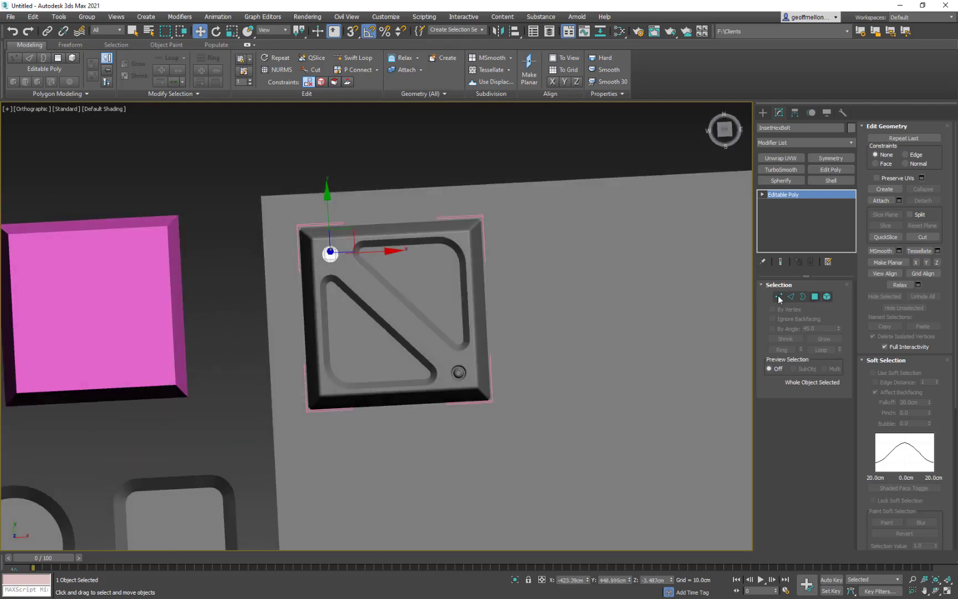
- Copy the Doodad tile beside the original and delete the copy's bolts and rounded triangles, leaving a plain tile
middle_click_drag(575, 308, 547, 306)
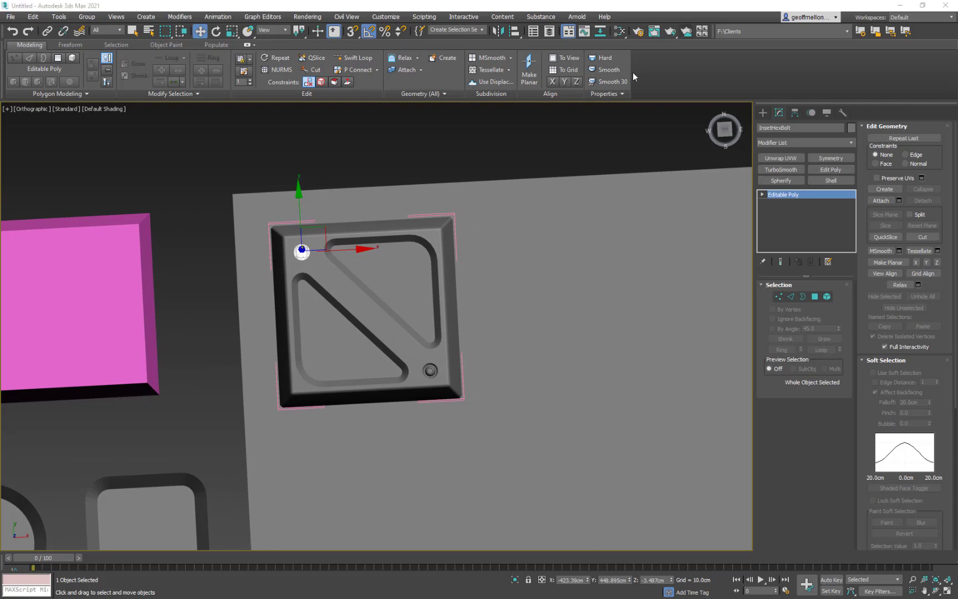
key("t")
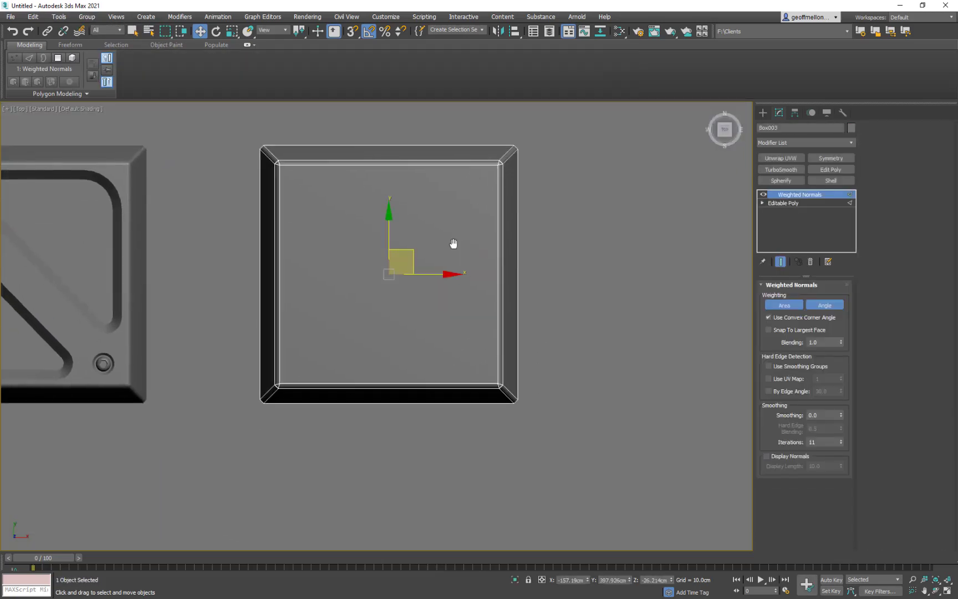
middle_click_drag(454, 244, 472, 278)
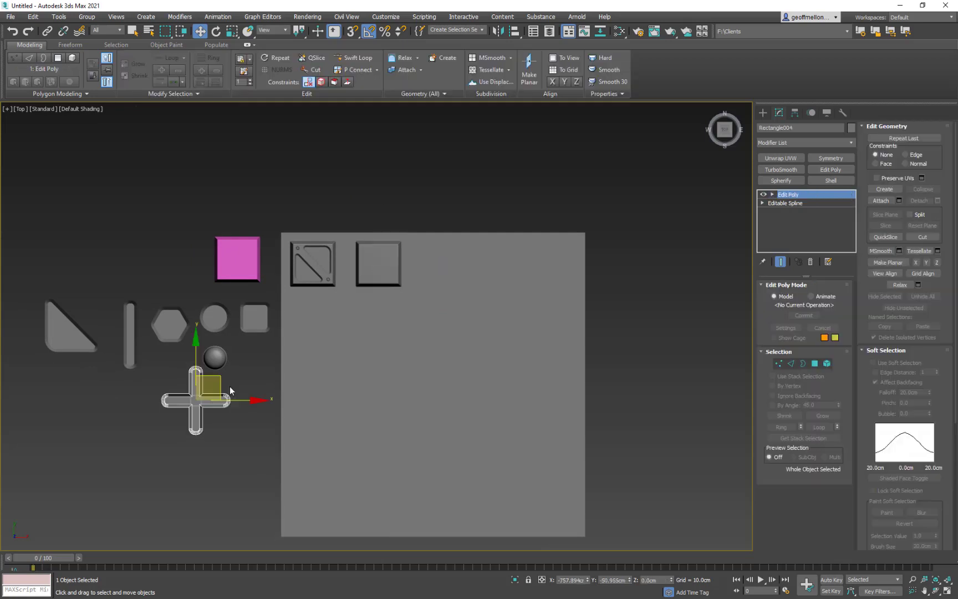
- Clone the plus shape as a copy onto the plain tile, rotate it 45 degrees into an X and scale it down to fit
left_click_drag(203, 395, 378, 264, "shift")
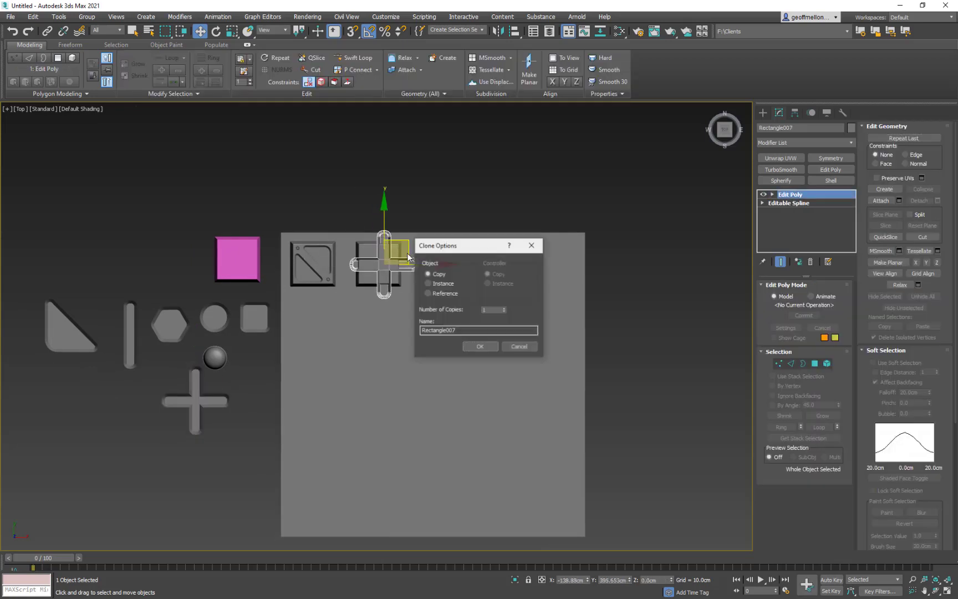
left_click(483, 345)
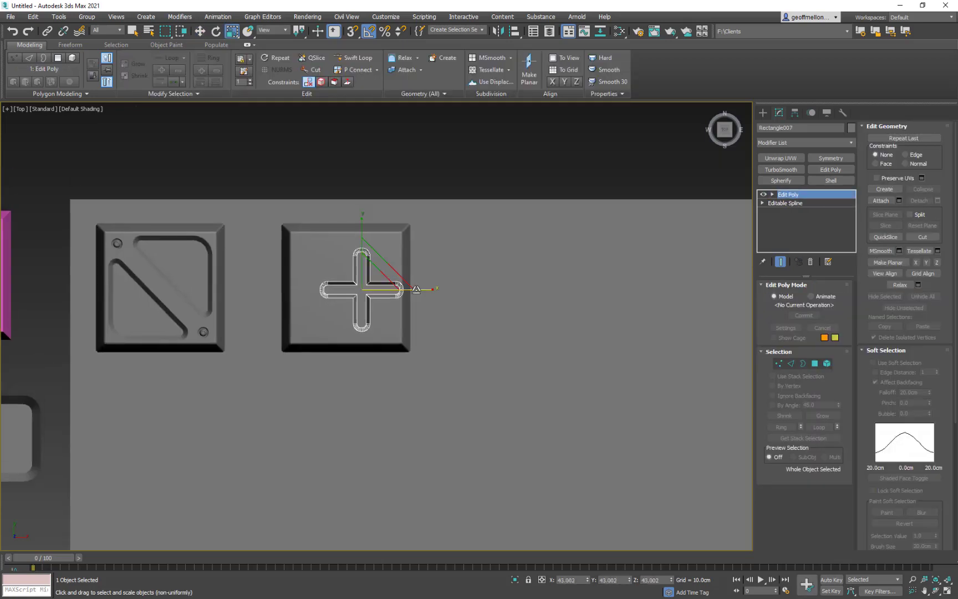
key("e")
left_click_drag(416, 289, 368, 255)
key("w")
key("r")
key("w")
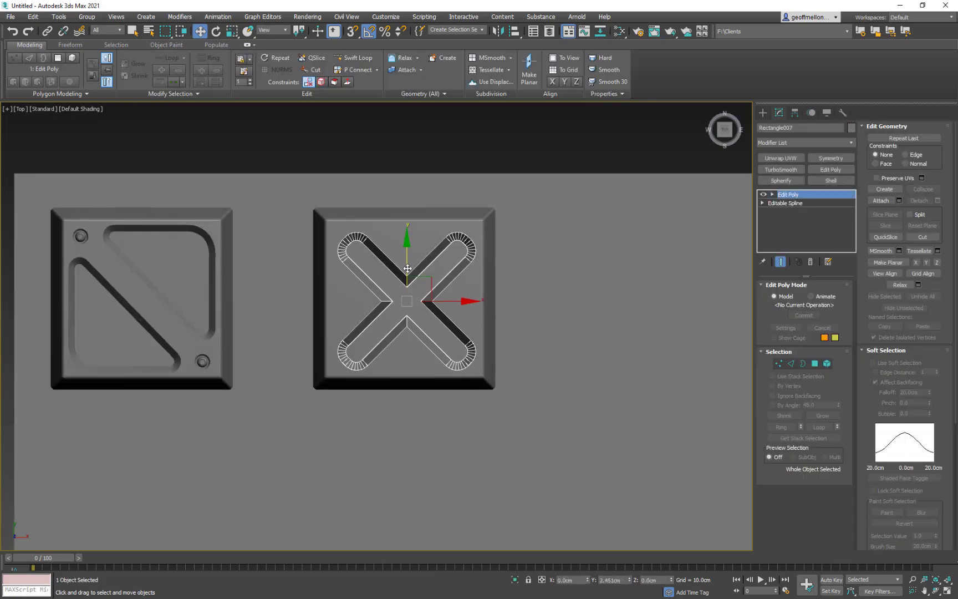
left_click_drag(408, 269, 405, 268)
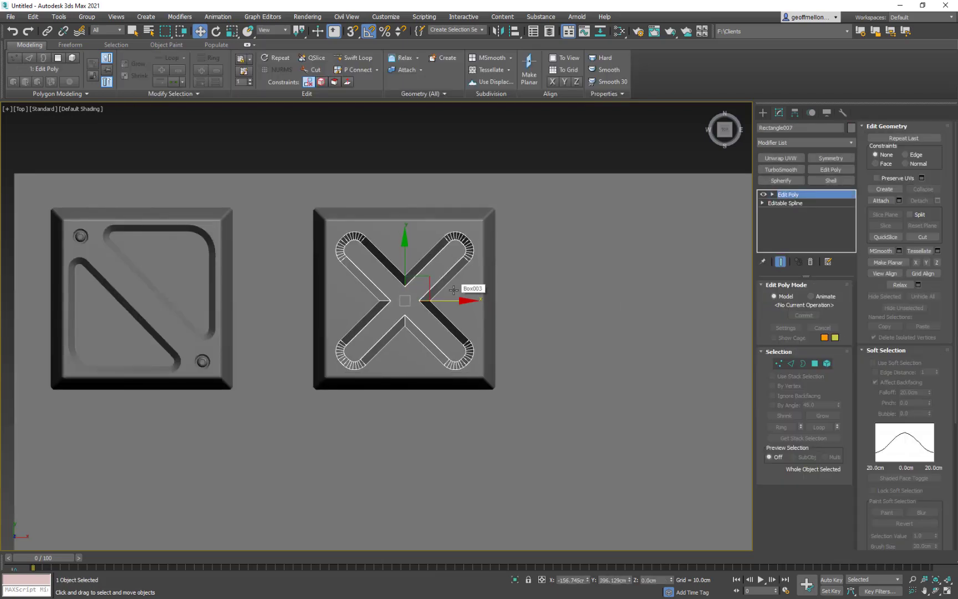
- Create a cylinder about 98 cm in radius and 122 cm high beyond the base plane's upper edge
scroll(544, 287, "down", 6)
middle_click_drag(543, 287, 486, 263)
middle_click_drag(195, 395, 244, 389)
left_click(763, 113)
left_click(786, 194)
middle_click_drag(617, 183, 460, 211)
left_click_drag(460, 211, 474, 233)
right_click(474, 233)
left_click_drag(454, 188, 471, 227)
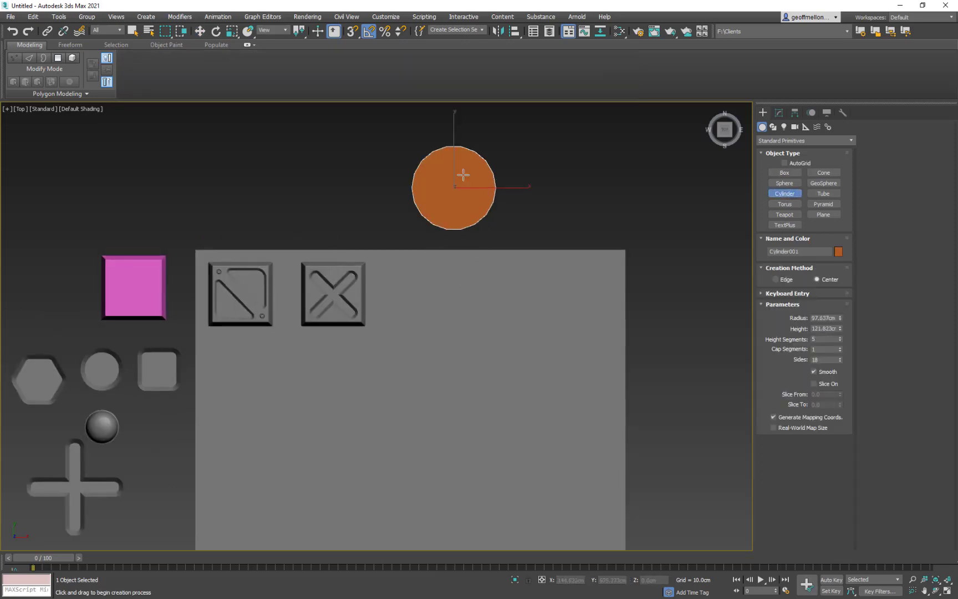
left_click(462, 175)
- Set the cylinder's radius to 50 cm, its height to 20 cm and its height segments to 1
left_click(780, 112)
type("50")
key("Return")
mouse_move(833, 300)
left_mouse_down()
mouse_move(730, 277)
mouse_move(770, 305)
left_mouse_up()
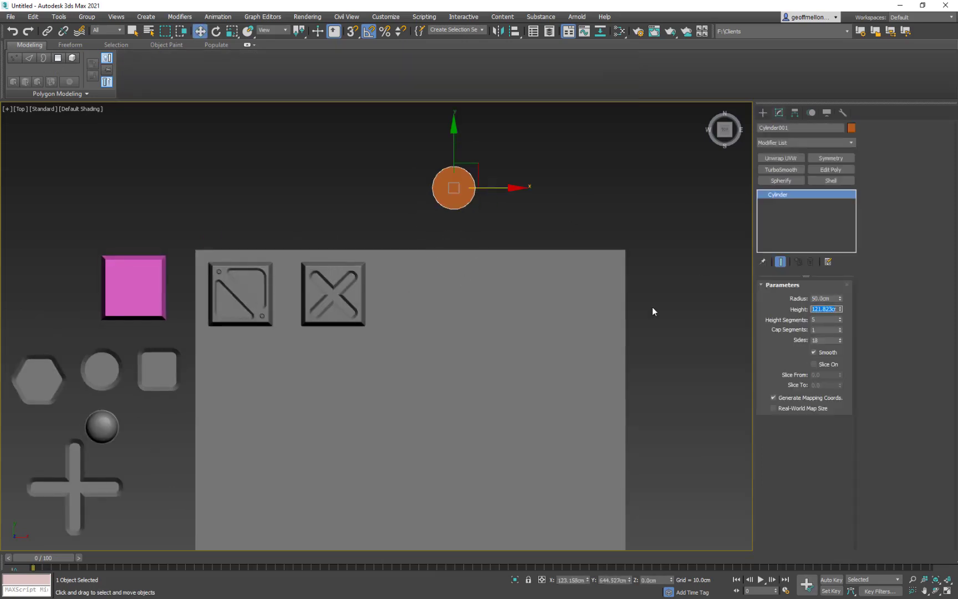
right_click(839, 320)
scroll(470, 150, "up", 2)
middle_click_drag(470, 149, 458, 233)
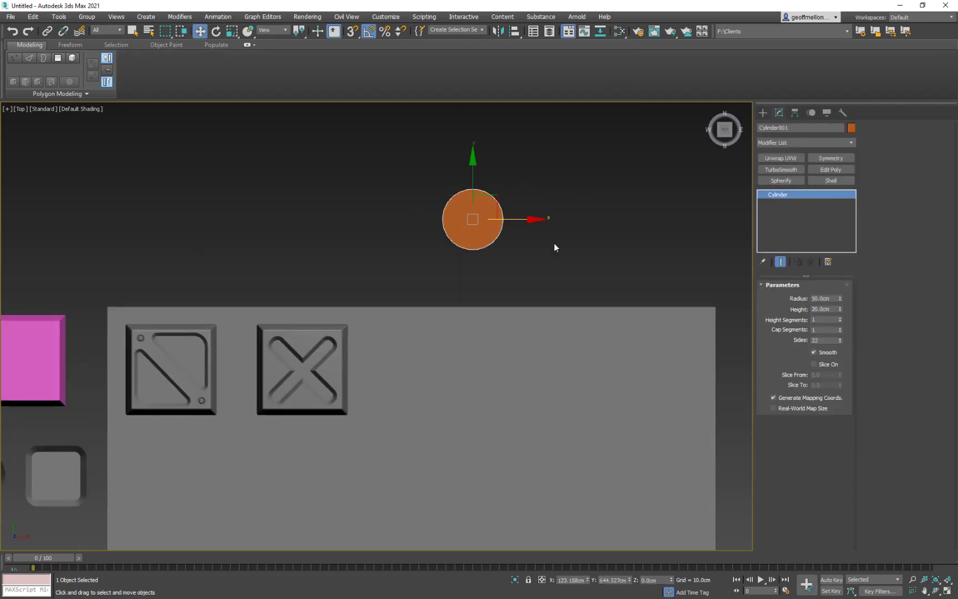
- Set the cylinder's sides to 60 and convert it to an Editable Poly
middle_click_drag(556, 244, 562, 191, "alt")
left_click_drag(831, 340, 797, 341)
type("60")
key("Return")
middle_click_drag(577, 298, 571, 250, "alt")
right_click(571, 251)
left_click(686, 361)
- Remove the cylinder's bottom cap so the underside is open, keeping the top face closed
middle_click_drag(560, 333, 492, 218, "alt")
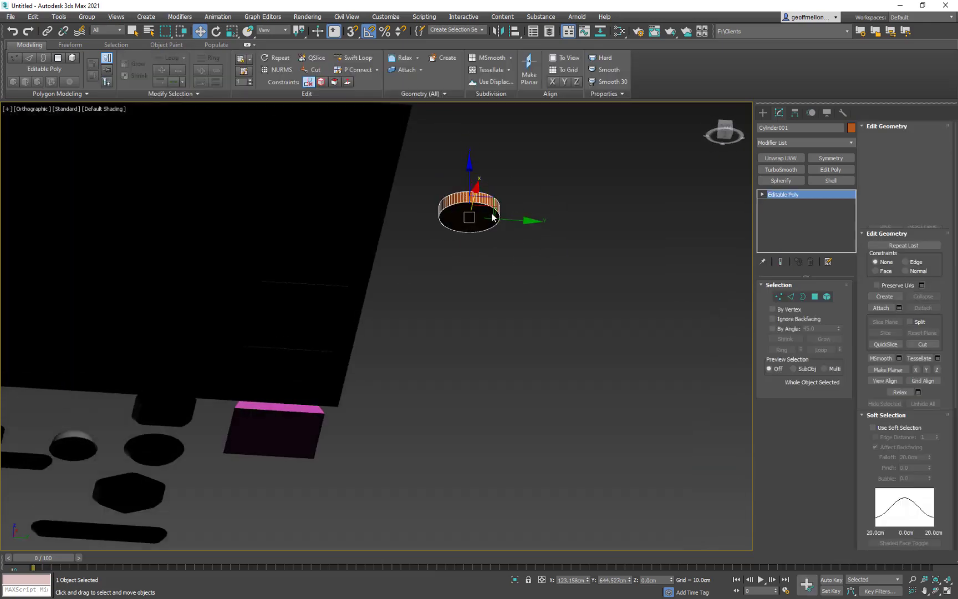
key("4")
key("t")
scroll(479, 252, "up", 5)
middle_click_drag(508, 264, 558, 364, "alt")
left_click(529, 306)
key("Delete")
key("r")
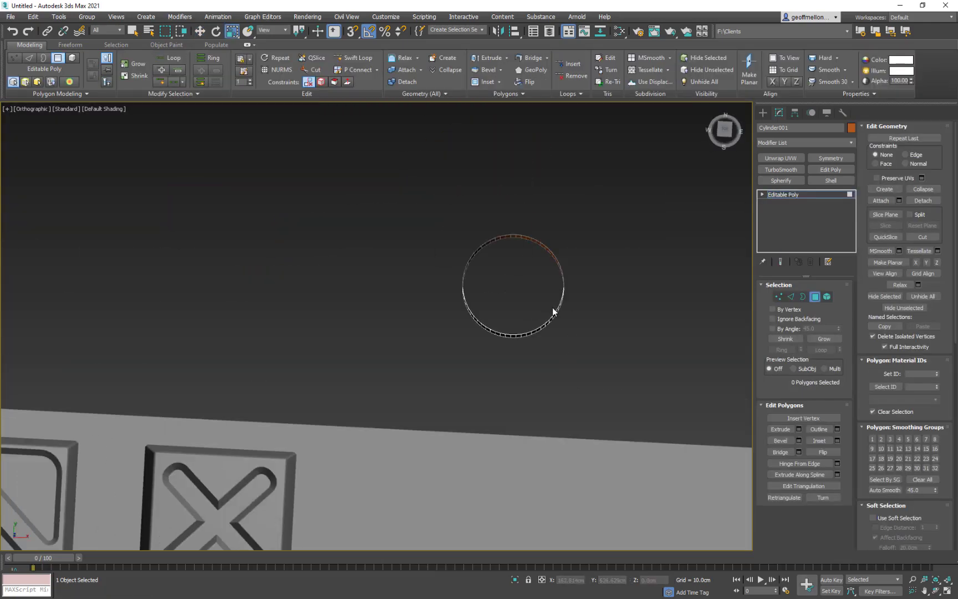
key("3")
left_click(555, 309)
left_click_drag(523, 293, 567, 360, "shift")
- Leave sub-object editing and move the orange disc down onto the base plane beside the X tile
key("t")
key("w")
scroll(482, 292, "down", 2)
left_click(815, 195)
left_click_drag(485, 199, 485, 254)
scroll(488, 274, "up", 6)
middle_click_drag(523, 299, 526, 283, "alt")
- Scale the disc's open bottom border outward to give the disc sloping sides
key("3")
left_click(470, 306)
key("r")
left_click_drag(455, 291, 460, 276)
middle_click_drag(461, 281, 463, 241, "alt")
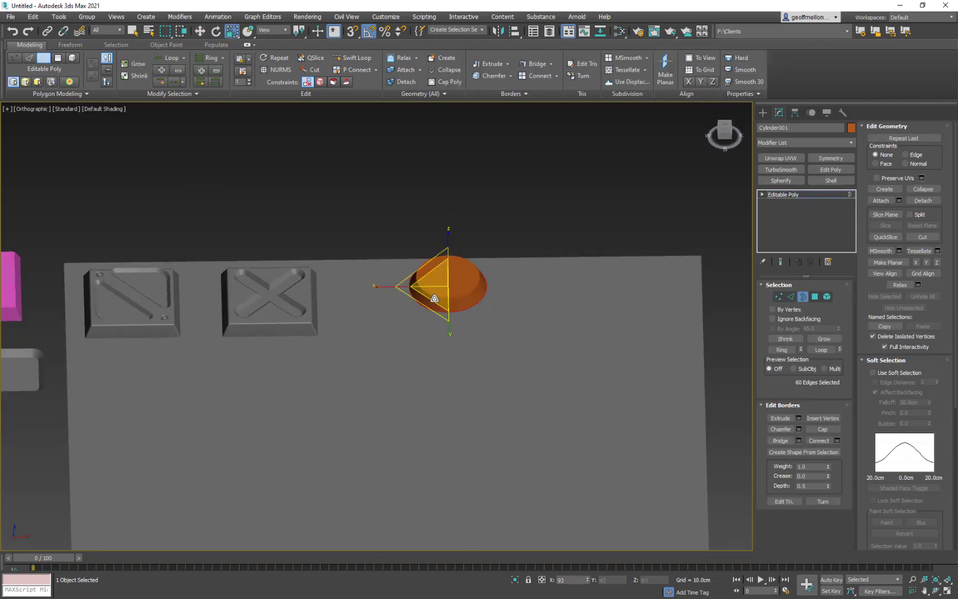
- Chamfer the disc's top edge loop by about 3.9 cm with 0 connect edge segments
key("2")
left_click(468, 293)
left_click(473, 290, "ctrl")
double_click(474, 290)
right_click(633, 307)
left_click(546, 364)
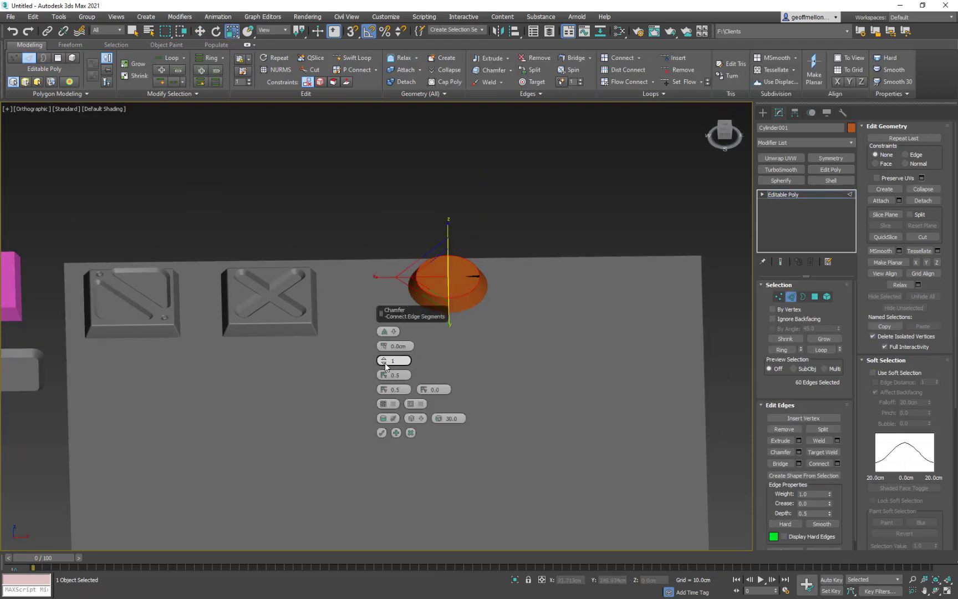
left_click_drag(384, 347, 388, 346)
scroll(488, 361, "up", 5)
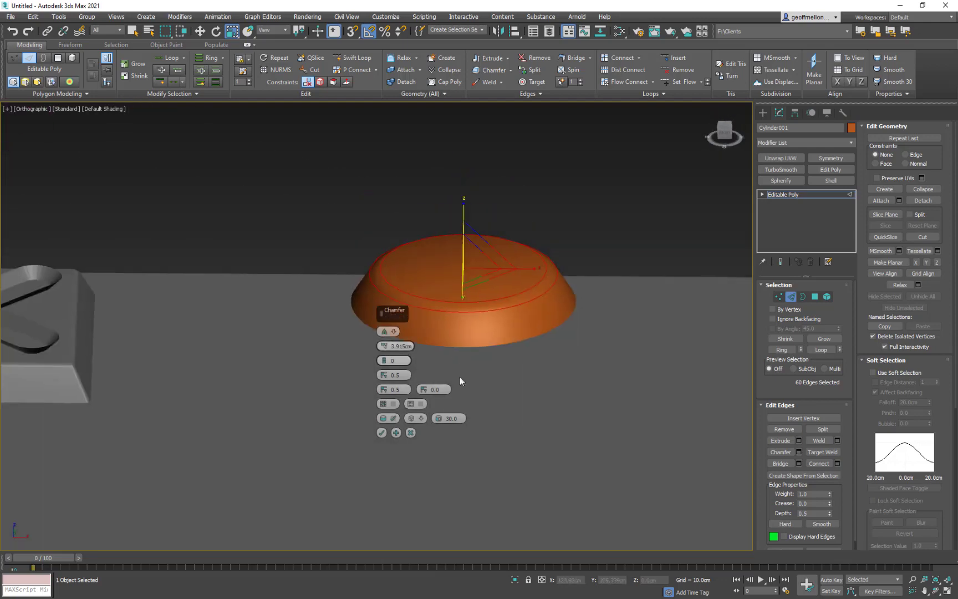
left_click(613, 203)
middle_click_drag(614, 203, 605, 289, "alt")
double_click(424, 222)
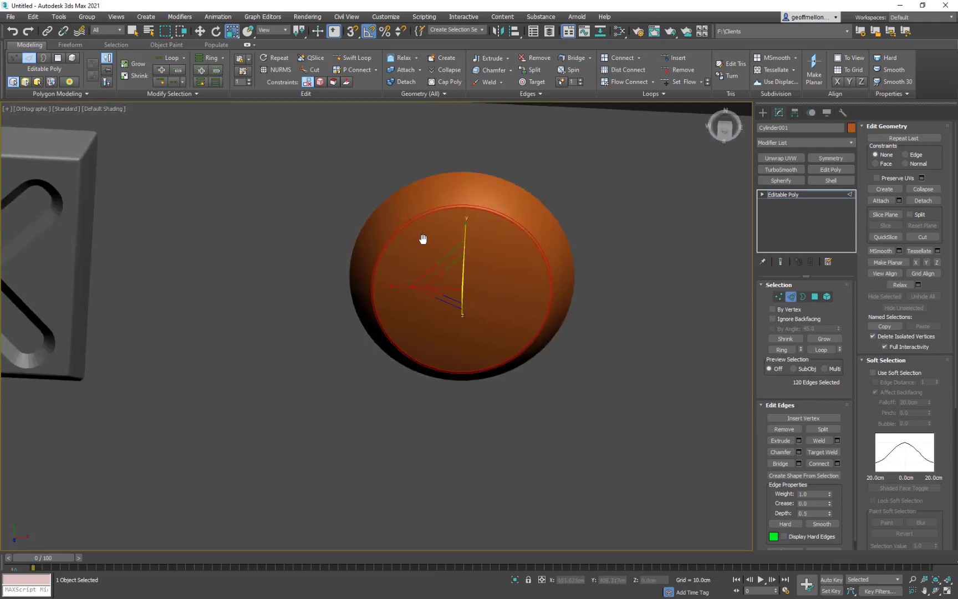
middle_click_drag(423, 240, 438, 177, "alt")
key("2")
key("t")
scroll(588, 203, "down", 5)
scroll(538, 257, "down", 5)
left_click(312, 287)
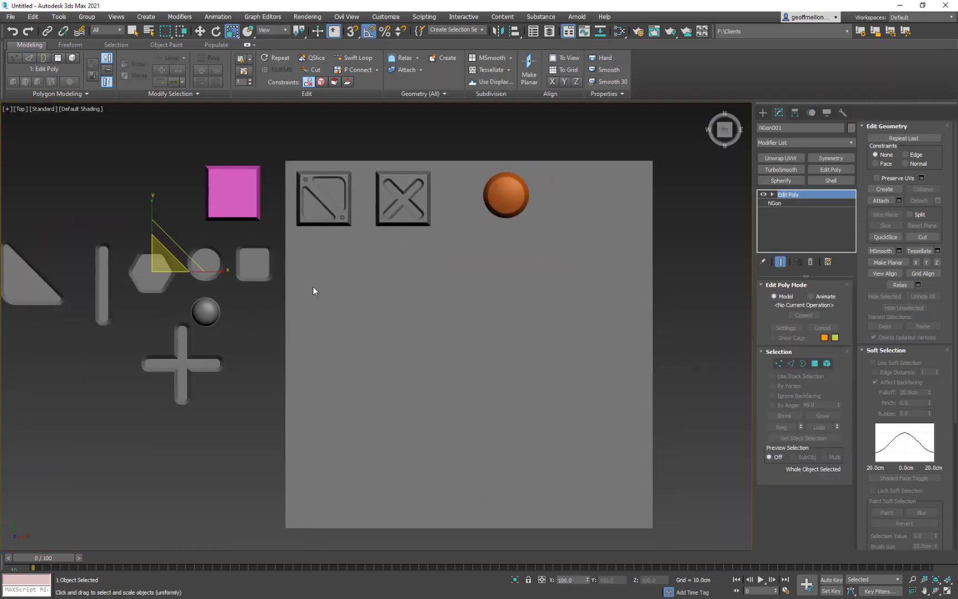
- Delete the centre vertex of the orange disc's top face so that the top is open
left_click(505, 195)
scroll(505, 195, "up", 6)
mouse_move(443, 224)
middle_mouse_down("alt")
mouse_move(429, 149)
mouse_move(441, 221)
middle_mouse_up("alt")
scroll(442, 219, "down", 1)
key("2")
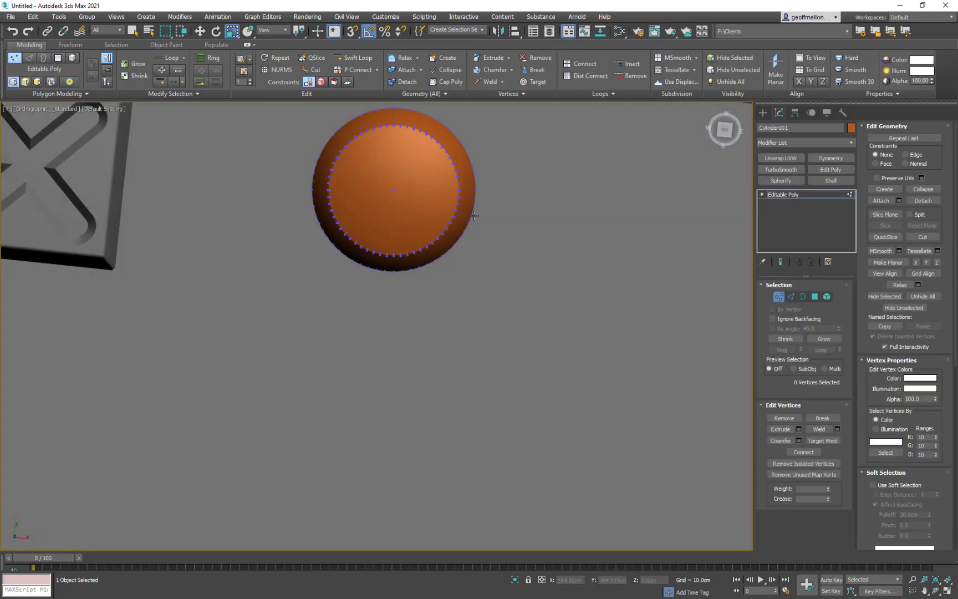
scroll(445, 211, "up", 2)
key("1")
left_click(376, 184)
key("Delete")
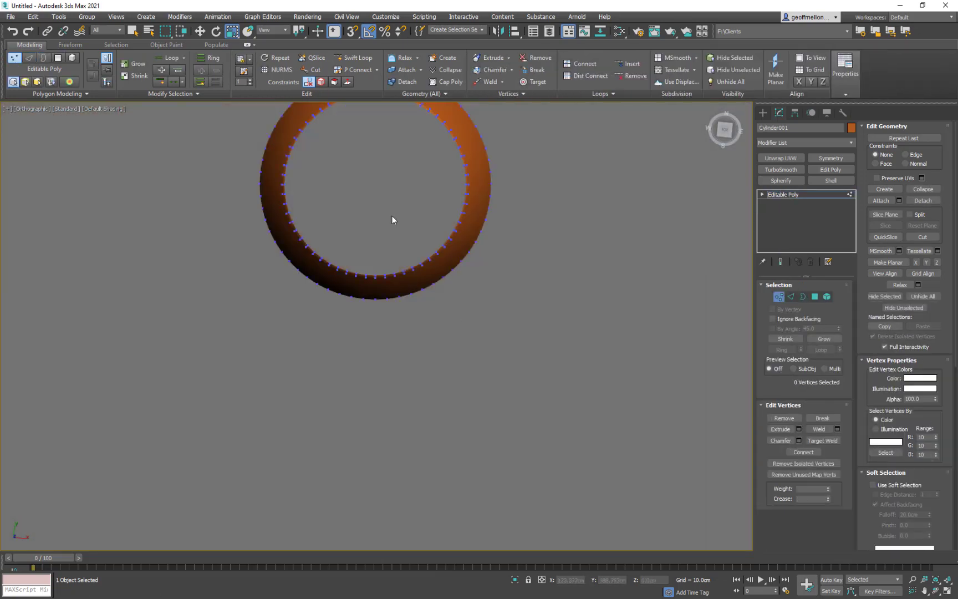
- Extend the disc's open top border inward and down into a bowl-shaped recess, and cap the remaining hole
key("2")
key("r")
mouse_move(440, 240)
middle_mouse_down("alt")
mouse_move(434, 194)
mouse_move(438, 233)
middle_mouse_up("alt")
left_click(200, 31)
key("alt+p")
key("r")
scroll(371, 181, "down", 7)
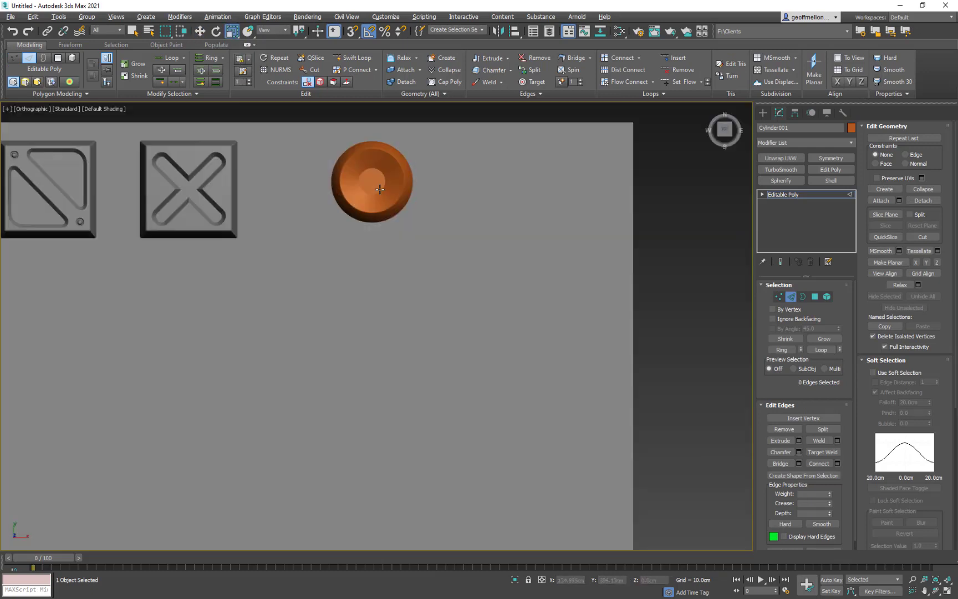
- Copy the smooth dome from the reusable shapes onto the centre of the orange disc
middle_click_drag(186, 168, 370, 176)
key("2")
key("w")
mouse_move(178, 335)
left_mouse_down("shift")
mouse_move(397, 281)
mouse_move(561, 186)
left_mouse_up("shift")
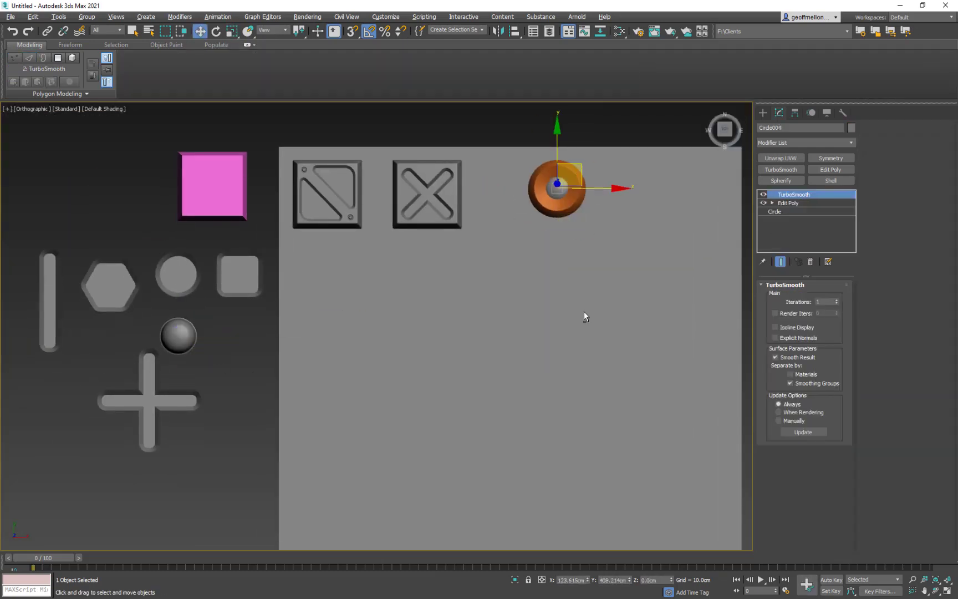
middle_click_drag(584, 312, 555, 249, "alt")
scroll(499, 249, "up", 6)
left_click_drag(449, 234, 449, 240)
- Scale the dome uniformly so that it fills the middle of the disc's recess
key("r")
left_click_drag(454, 278, 455, 318)
middle_click_drag(532, 233, 553, 275, "alt")
scroll(554, 275, "down", 6)
scroll(554, 272, "up", 7)
left_click_drag(379, 258, 383, 241)
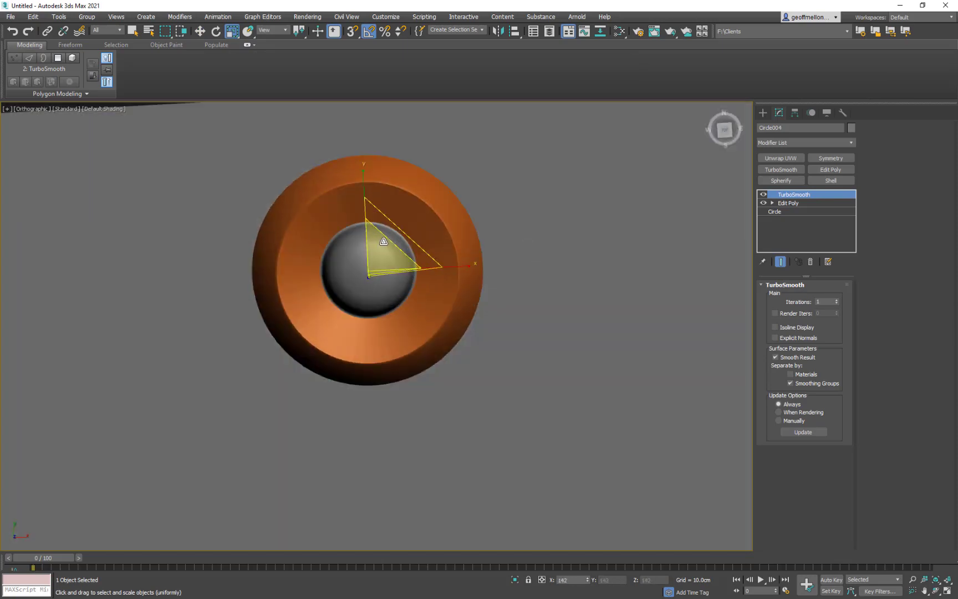
middle_click_drag(471, 266, 503, 285, "alt")
scroll(502, 284, "down", 3)
- Copy the straight rounded bar from the reusable shapes onto the centre of the orange disc
key("t")
scroll(443, 294, "down", 5)
middle_click_drag(383, 300, 307, 261)
left_click(427, 237)
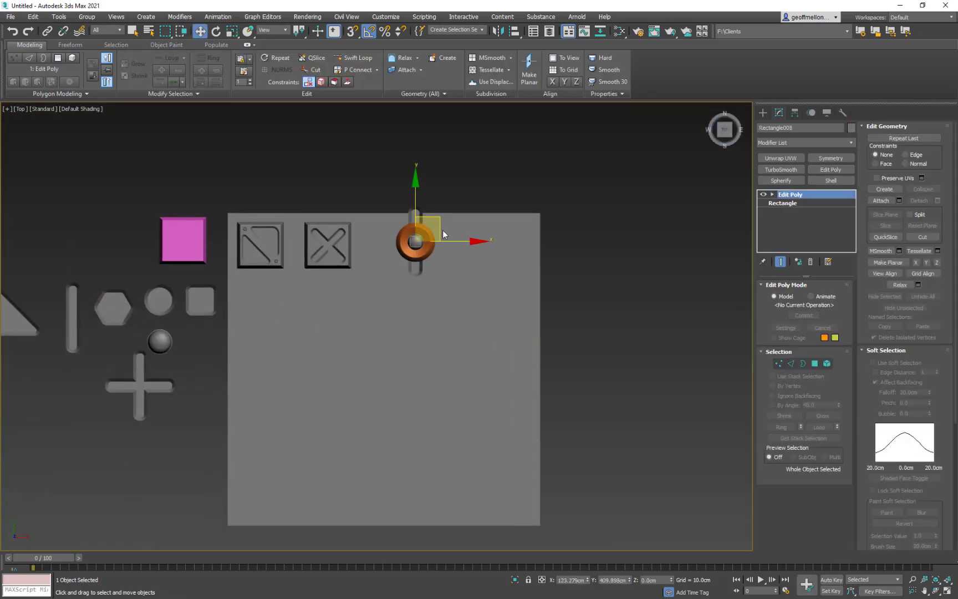
- Scale the copied bar down uniformly to about 22% so that it fits across the dome
key("z")
key("r")
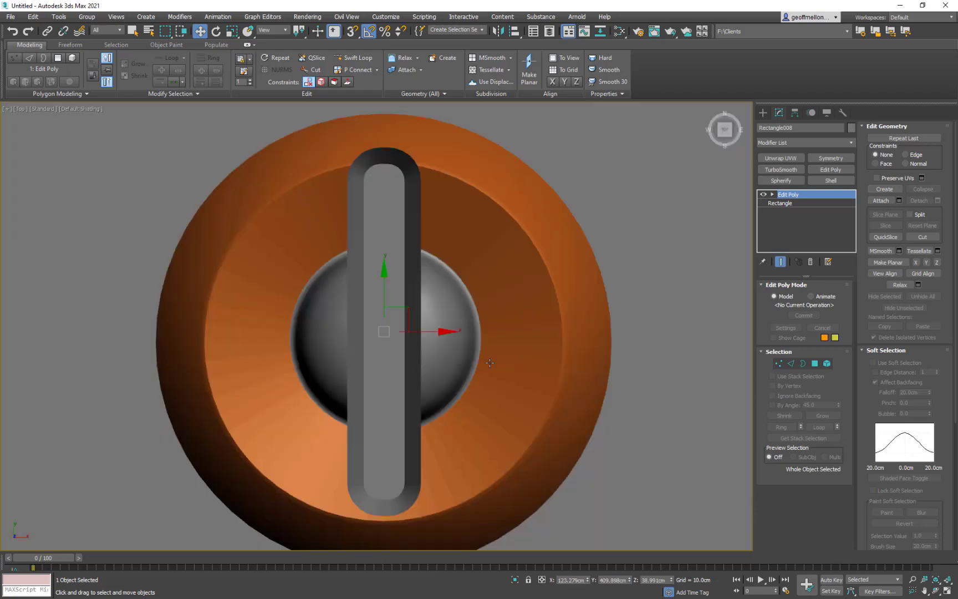
scroll(428, 372, "down", 5)
scroll(428, 372, "down", 5)
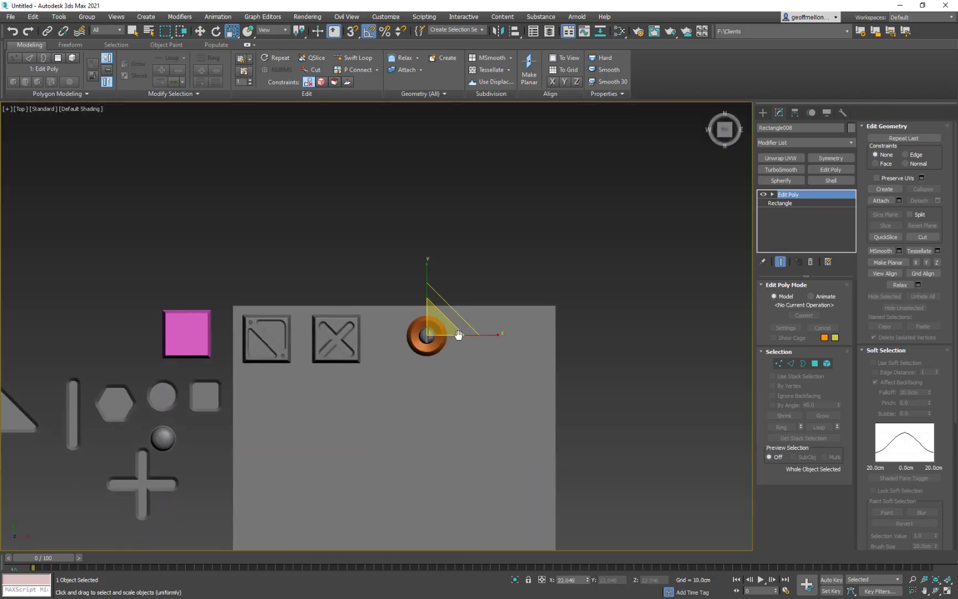
scroll(394, 287, "up", 3)
key("w")
scroll(450, 332, "down", 2)
mouse_move(449, 332)
middle_mouse_down()
mouse_move(479, 297)
mouse_move(429, 309)
mouse_move(447, 345)
middle_mouse_up()
scroll(429, 309, "up", 6)
- Scale the edge loop around the disc's recessed floor outward so that it encircles the dome
left_click(428, 320)
left_click(791, 297)
double_click(407, 324)
key("F3")
double_click(398, 315)
key("F3")
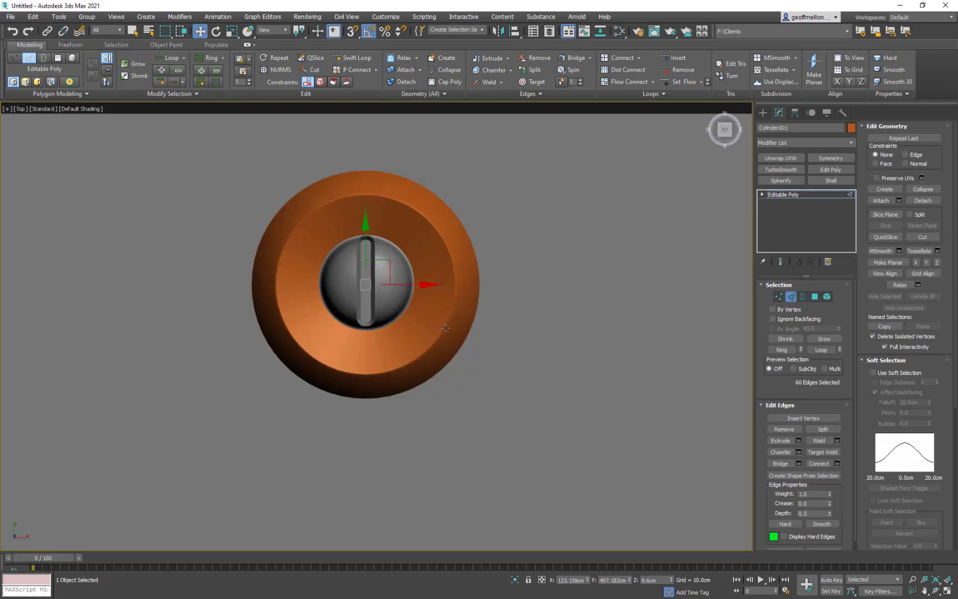
key("r")
left_click_drag(380, 272, 390, 260)
- Scale the inner rim loop of the disc inward to about 87% to form a flat ring around the recess
middle_click_drag(454, 329, 464, 314, "alt")
double_click(449, 312)
left_click_drag(380, 284, 387, 299)
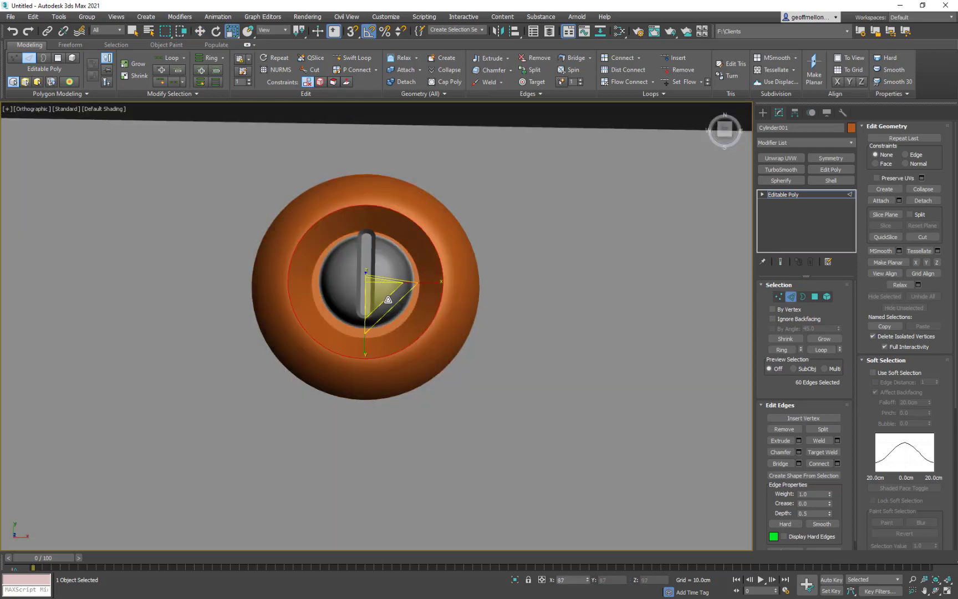
middle_click_drag(387, 300, 362, 266, "alt")
double_click(429, 323)
key("ctrl+z")
middle_click_drag(429, 323, 461, 324, "alt")
key("4")
left_click(446, 293, "ctrl")
left_click(817, 297)
left_click(816, 297)
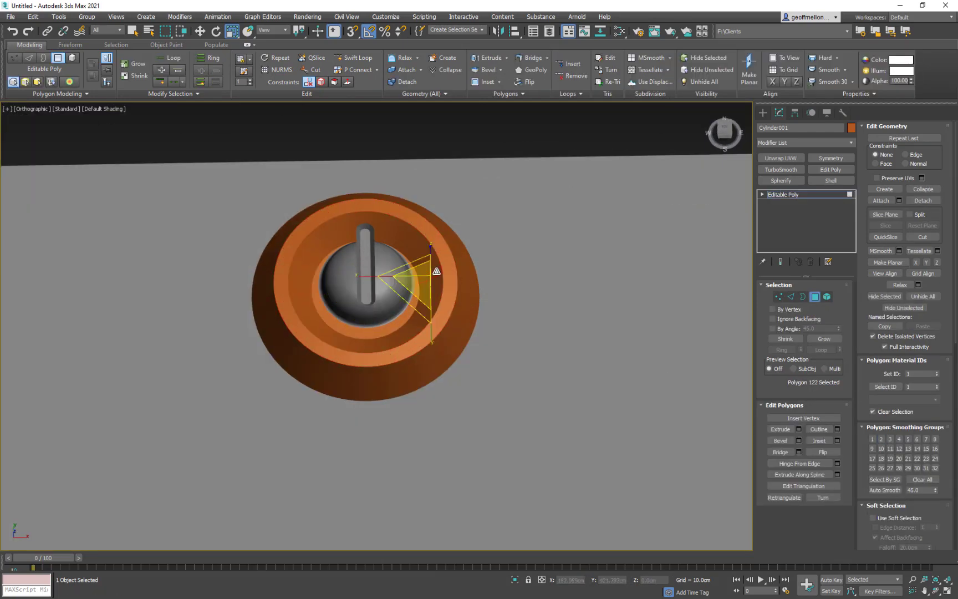
- Chamfer the outer and inner edge loops of the disc's flat rim
key("2")
middle_click_drag(523, 295, 454, 314, "alt")
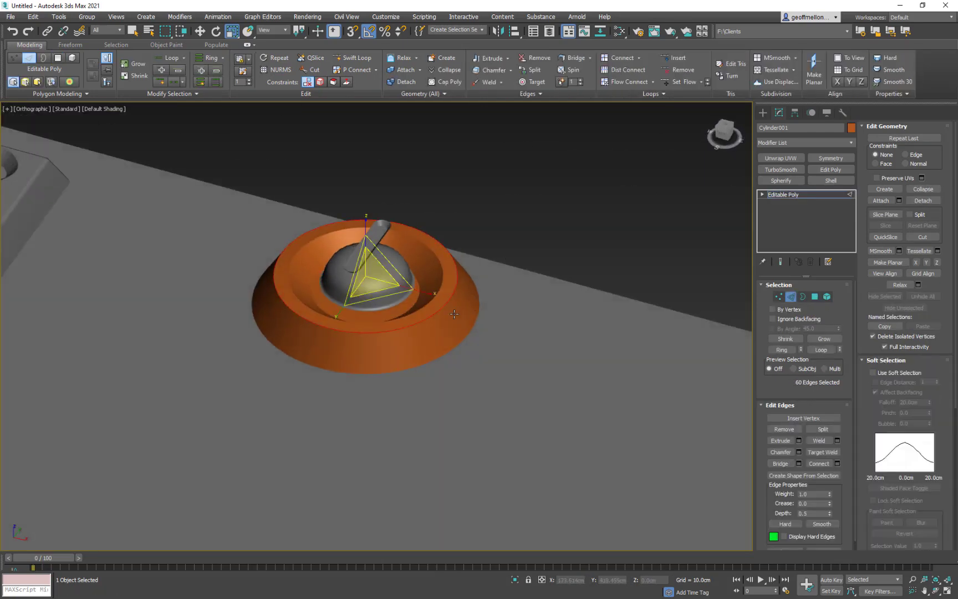
double_click(431, 302, "ctrl")
middle_click_drag(556, 279, 576, 300, "alt")
right_click(576, 299)
left_click(491, 354)
left_click(382, 432)
- Leave sub-object editing and add a Weighted Normals modifier to the disc, keeping Blending at 1.0
middle_click_drag(508, 407, 522, 430, "alt")
left_click(792, 296)
left_click(763, 112)
left_click(779, 112)
type("xweirt")
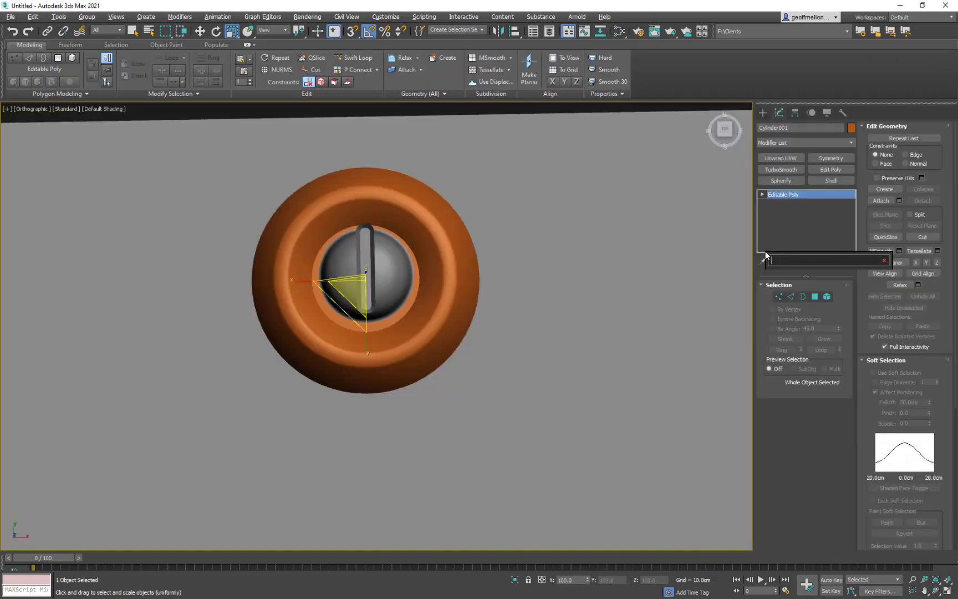
key("Return")
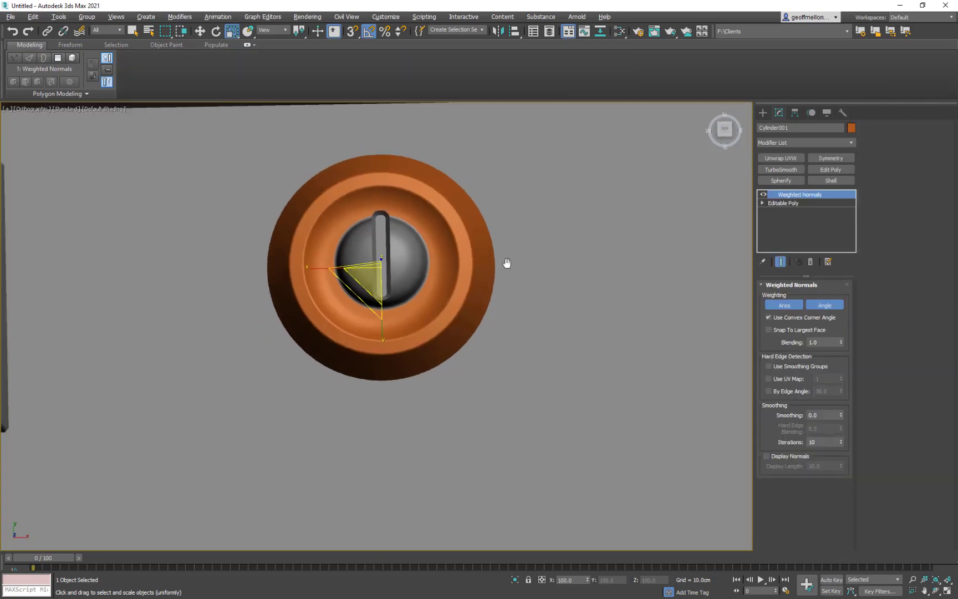
middle_click_drag(610, 300, 638, 293)
left_click_drag(841, 343, 848, 342)
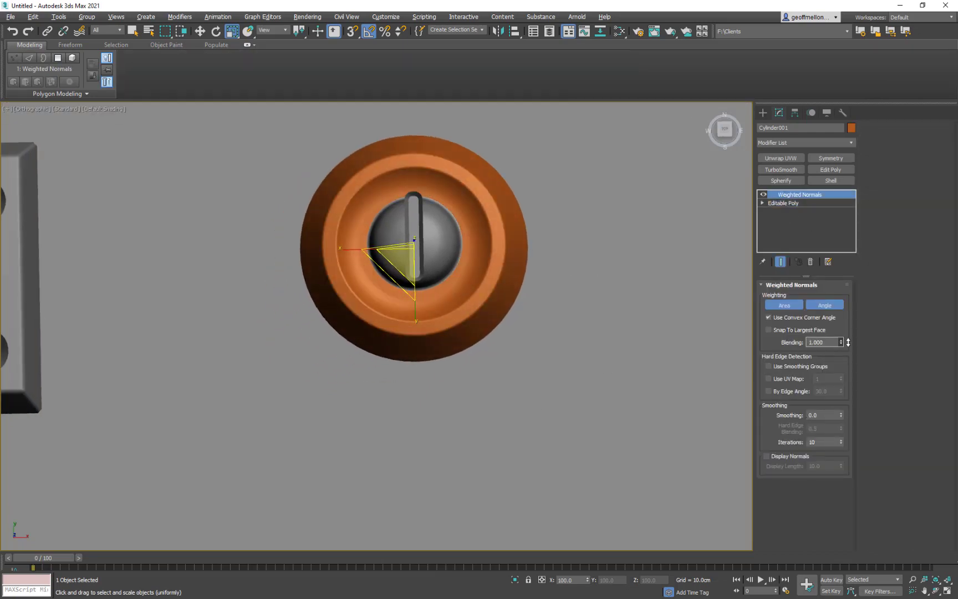
- Chamfer the edge loop around the recess floor in the disc's Editable Poly level and return to Weighted Normals
key("Down")
key("t")
key("z")
middle_click_drag(397, 319, 423, 282)
key("2")
double_click(465, 349)
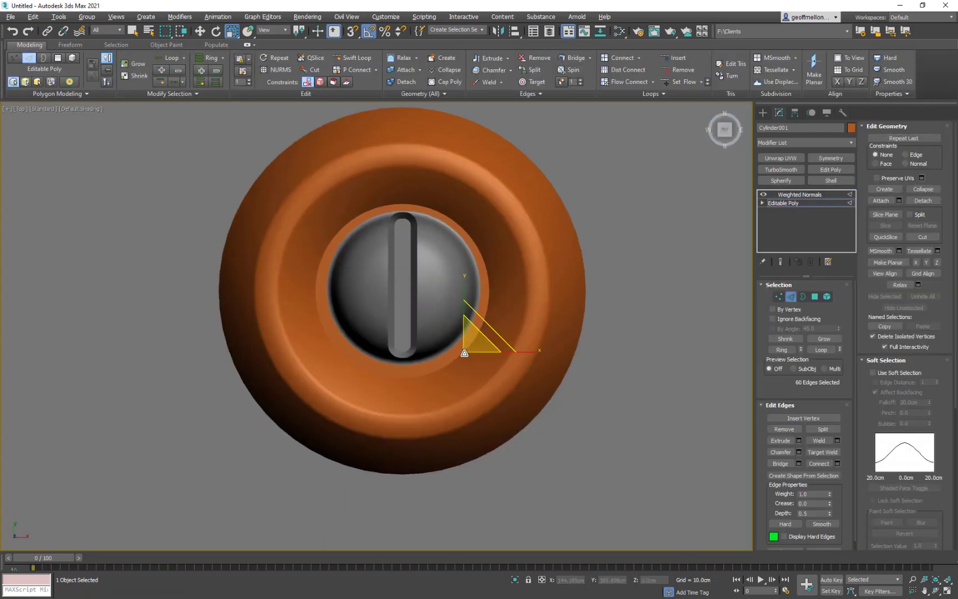
right_click(493, 316)
left_click(408, 373)
left_click_drag(385, 346, 385, 345)
left_click(383, 432)
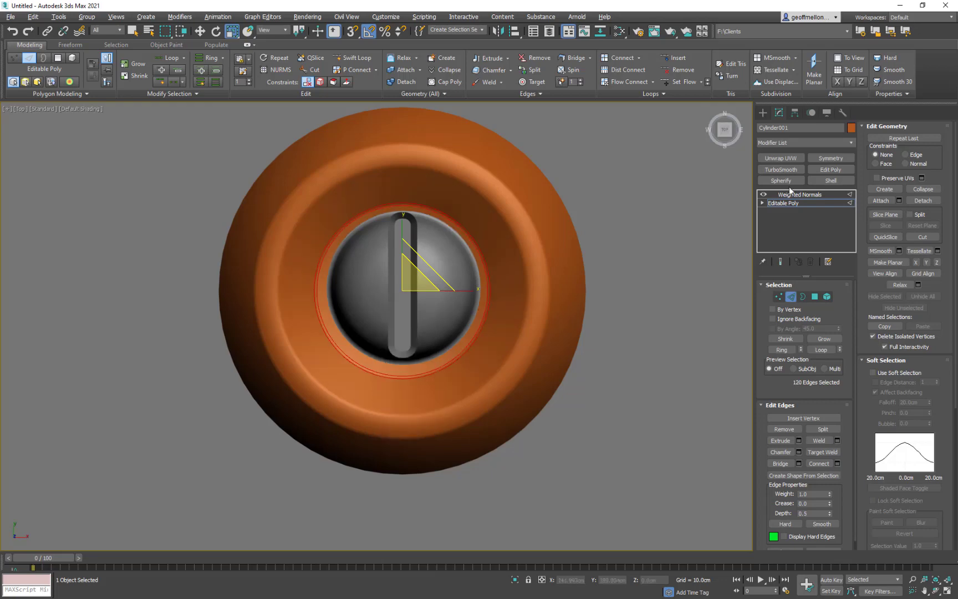
left_click(791, 194)
scroll(543, 326, "down", 6)
middle_click_drag(555, 327, 558, 326, "alt")
- Nudge the dome and the slot bar into the centre of the disc's recess
key("t")
scroll(475, 311, "up", 6)
left_click(491, 293)
left_click(476, 283, "ctrl")
key("w")
left_click_drag(473, 248, 472, 252)
left_click_drag(535, 313, 533, 313)
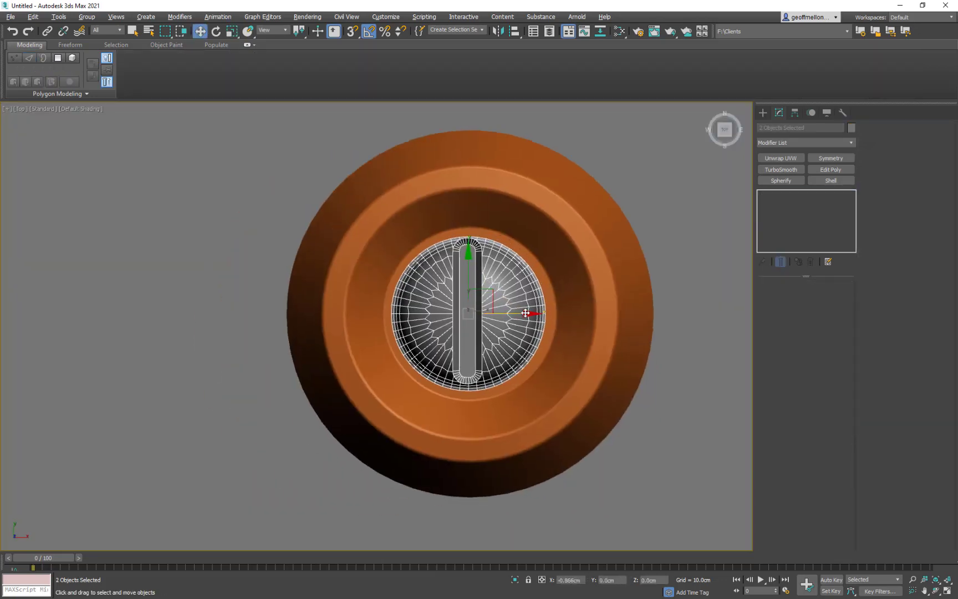
left_click_drag(474, 304, 475, 309)
left_click(474, 308)
left_click_drag(472, 253, 472, 255)
- Change the orange disc's object color to grey and deselect it
scroll(530, 311, "down", 6)
middle_click_drag(611, 329, 546, 315)
left_click(489, 294)
left_click(851, 128)
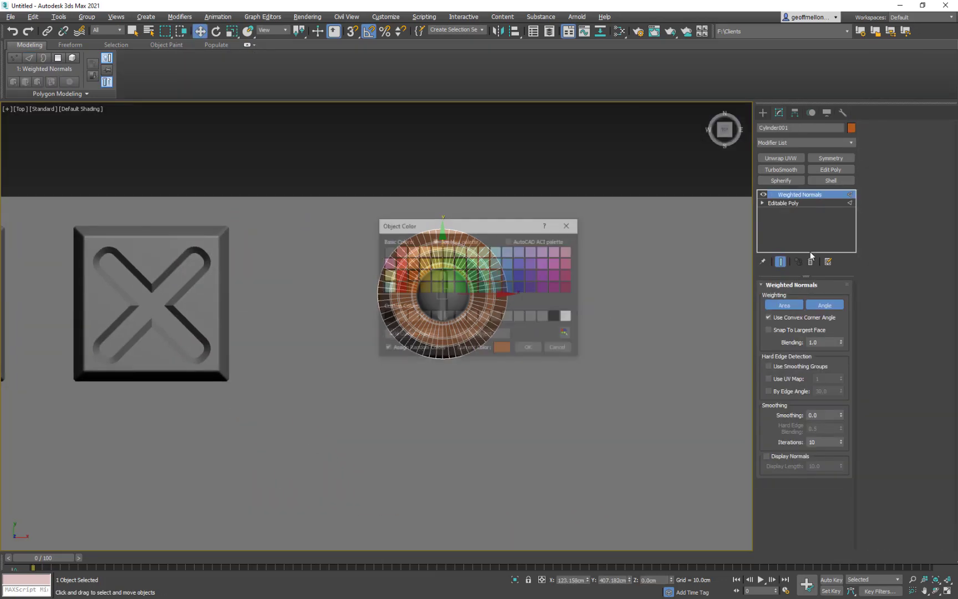
left_click(537, 315)
left_click(530, 346)
left_click(559, 179)
- Make one copy of the disc, dome and slot bar directly beside the original, using the Copy option
scroll(520, 217, "down", 4)
left_click(483, 256)
left_click(491, 258, "ctrl")
left_click(500, 271, "ctrl")
left_click_drag(538, 256, 611, 255, "shift")
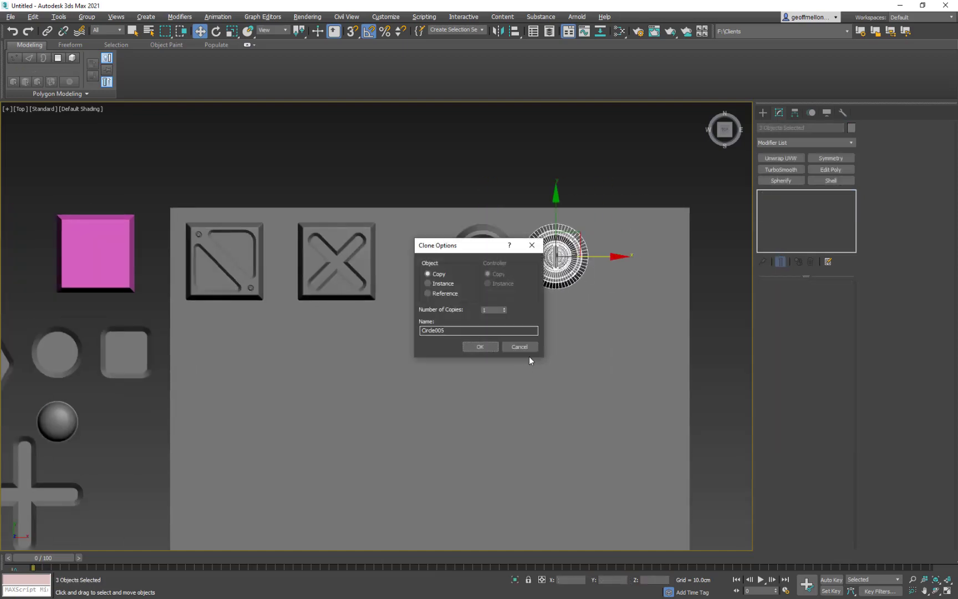
left_click(480, 346)
- Delete the slot bar from the copied round doodad
middle_click_drag(556, 259, 524, 247)
left_click(524, 247)
key("Delete")
- Copy the plus-shaped cross from the reusable shapes onto the second round doodad
middle_click_drag(388, 311, 596, 274)
left_click(214, 447)
left_click_drag(216, 433, 750, 193, "shift")
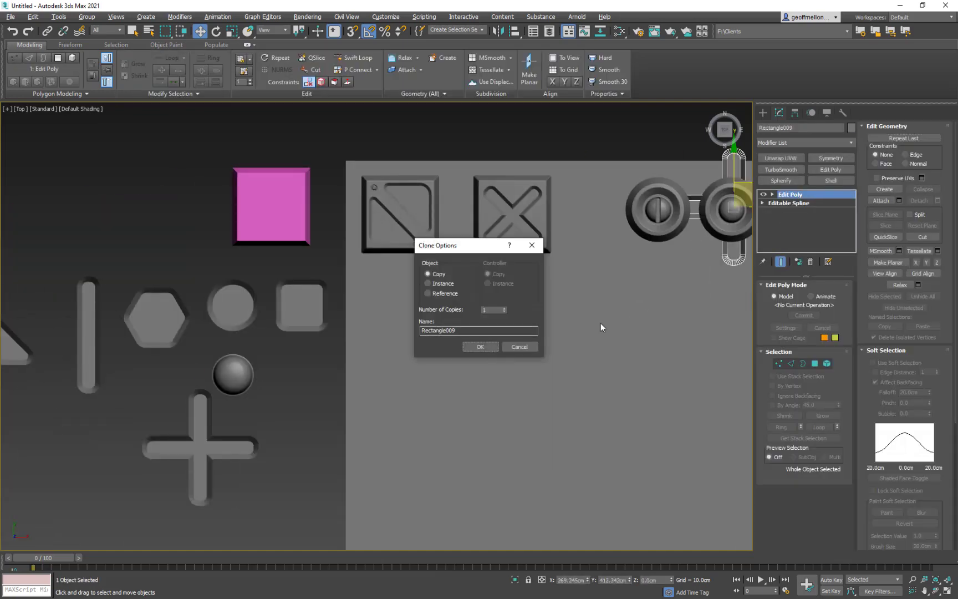
left_click(480, 347)
- Scale the copied cross down uniformly to roughly the size of the second doodad's dome
middle_click_drag(610, 300, 459, 326)
middle_click_drag(511, 378, 494, 277, "alt")
left_click_drag(460, 271, 472, 344)
key("r")
middle_click_drag(489, 277, 508, 349, "alt")
key("t")
scroll(509, 332, "up", 5)
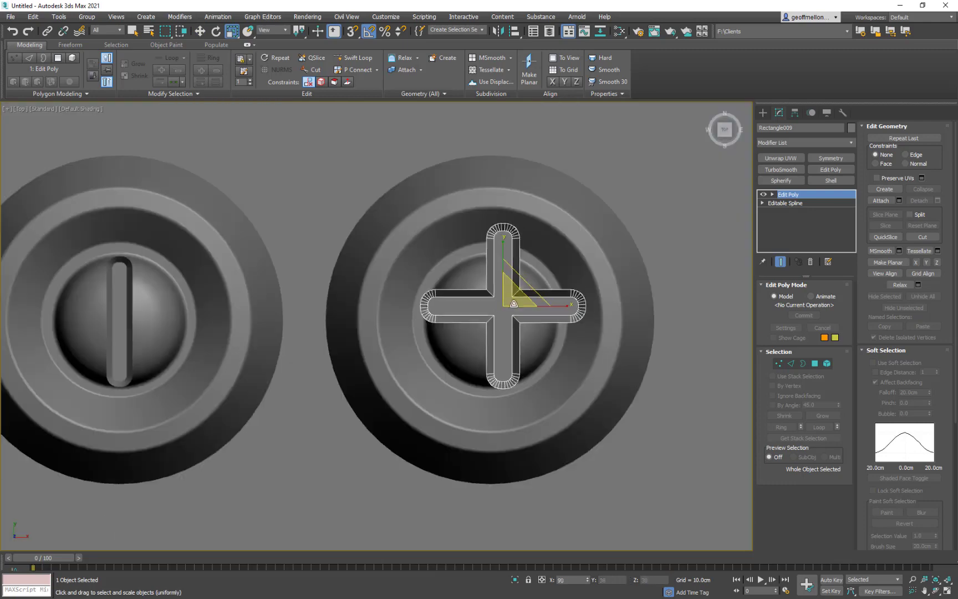
left_click_drag(413, 294, 416, 313)
- Align the cross to the second doodad's dome with Quick Align
key("ctrl+a")
left_click(668, 314)
scroll(671, 314, "down", 3)
left_click(513, 304)
key("w")
key("shift+a")
left_click(514, 330)
- Raise the cross to the top of the dome and scale it down to about 21.5%
middle_click_drag(519, 355, 552, 294, "alt")
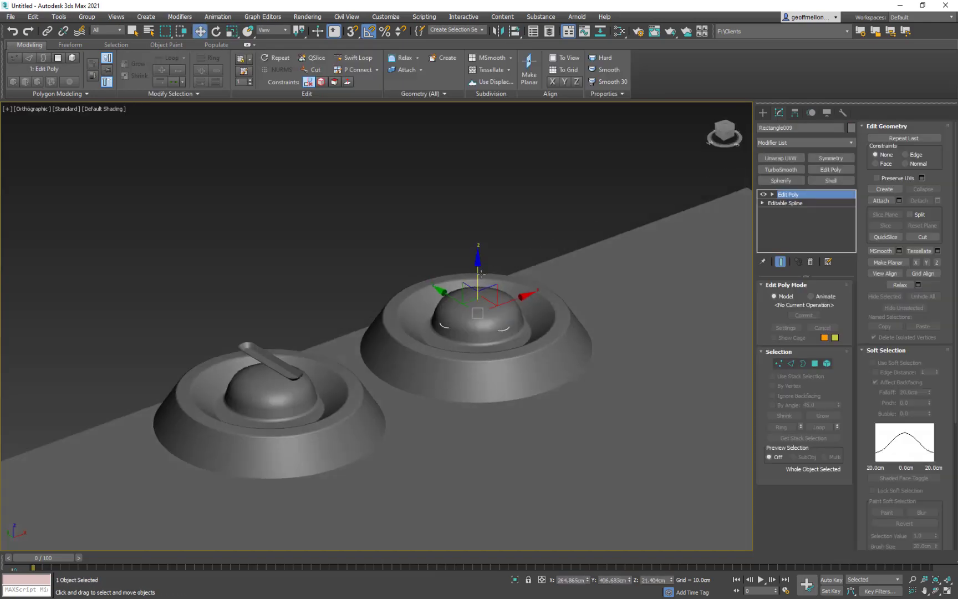
left_click_drag(477, 266, 477, 253)
key("r")
key("t")
middle_click_drag(505, 267, 554, 275)
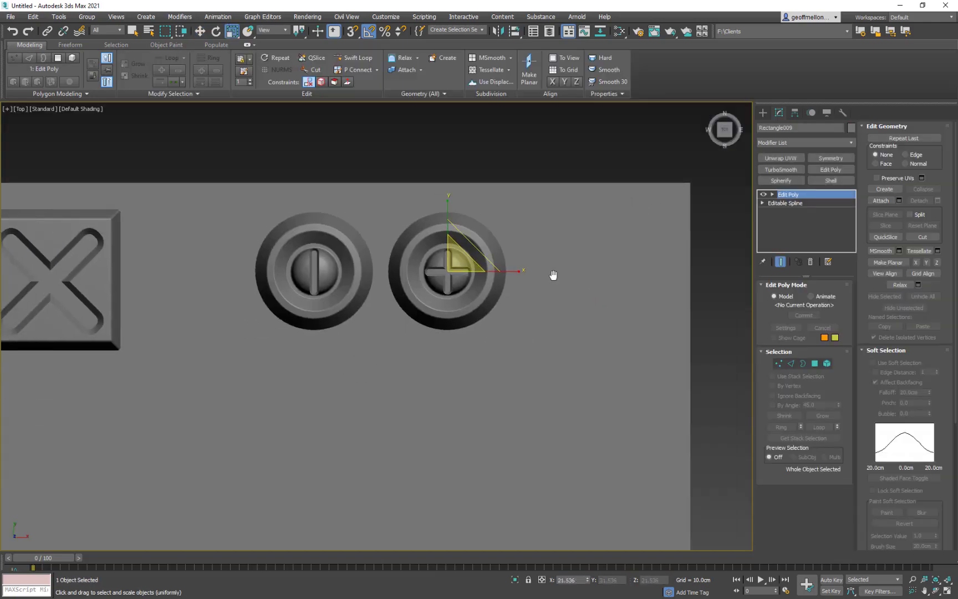
scroll(532, 260, "down", 2)
- Rotate the cross on the second doodad by 30 degrees about the vertical axis
key("e")
left_click_drag(541, 288, 540, 288)
scroll(540, 288, "down", 2)
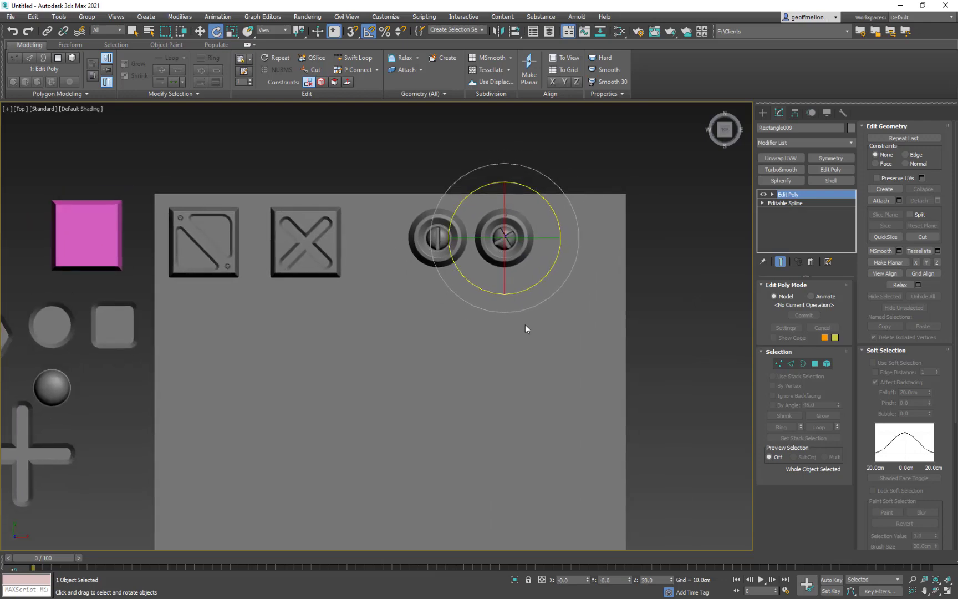
- Copy the second doodad's disc and dome, without the cross, to a third spot in the row
left_click(522, 250)
left_click(513, 240, "ctrl")
key("w")
left_click_drag(528, 213, 596, 217, "shift")
key("Return")
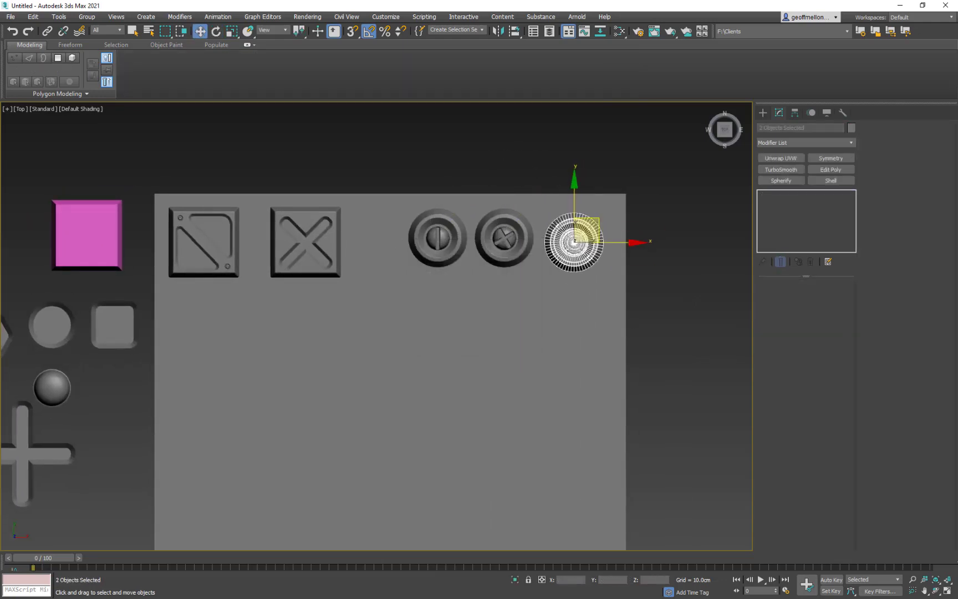
- Copy the hexagon source shape to the third round doodad and align it to the dome
middle_click_drag(355, 332, 535, 317)
left_click_drag(185, 305, 737, 212, "shift")
key("Return")
middle_click_drag(737, 213, 409, 310)
left_click_drag(409, 310, 443, 312)
middle_click_drag(442, 312, 435, 233, "alt")
left_click_drag(425, 284, 425, 265)
scroll(430, 300, "up", 6)
mouse_move(425, 266)
middle_mouse_down("alt")
mouse_move(430, 299)
mouse_move(463, 333)
middle_mouse_up("alt")
left_click(516, 32)
left_click(421, 310)
- Raise the hexagon to the top of the third doodad's dome and scale it down to fit inside the dome
right_click(514, 302)
middle_click_drag(289, 236, 355, 150, "alt")
left_click_drag(409, 255, 409, 213)
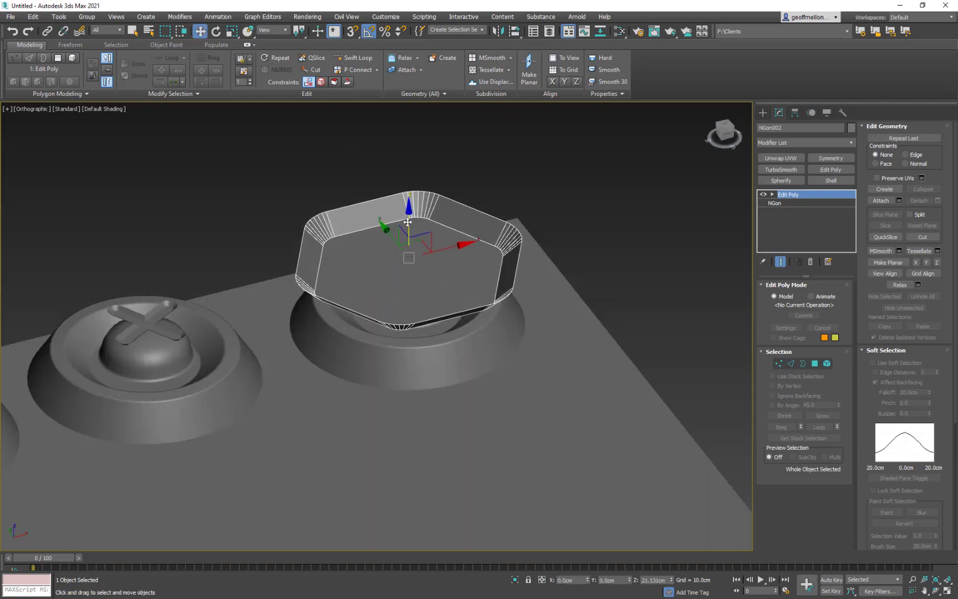
middle_click_drag(366, 211, 310, 310, "alt")
key("r")
left_click_drag(410, 260, 476, 488)
key("t")
key("w")
scroll(451, 281, "up", 3)
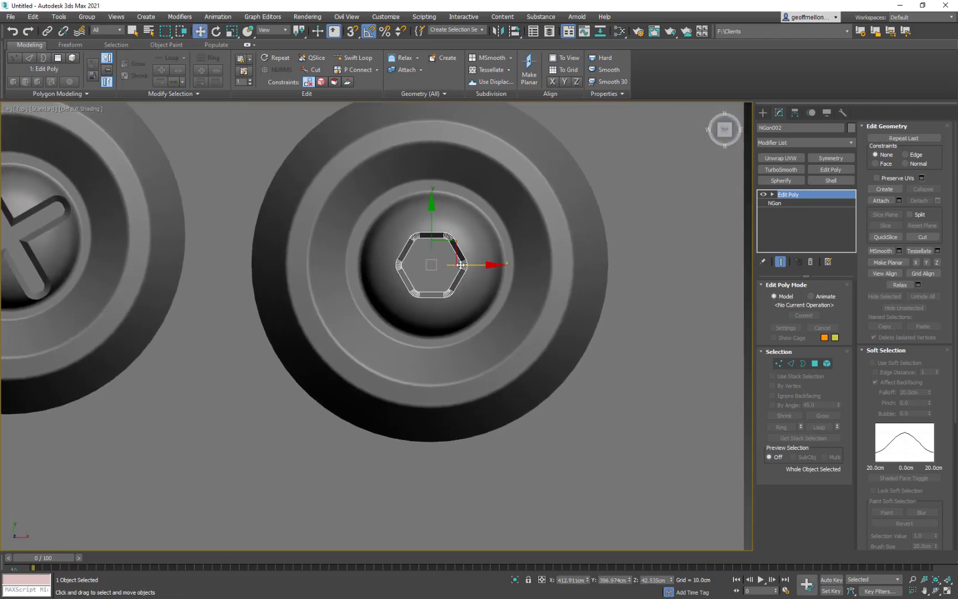
- Enlarge the hexagon slightly so it spans about half of the third doodad's dome
scroll(446, 274, "down", 3)
key("r")
left_click_drag(443, 262, 448, 249)
scroll(462, 260, "down", 5)
scroll(516, 264, "up", 4)
left_click_drag(360, 258, 364, 262)
scroll(543, 279, "down", 4)
middle_click_drag(561, 296, 574, 244)
scroll(489, 233, "up", 5)
- Convert the third doodad's dome to an editable poly and attach the doodad's other parts to it
left_click(487, 230)
middle_click_drag(515, 302, 513, 351)
key("F4")
right_click(601, 208)
left_click(721, 307)
left_click(881, 200)
left_click(492, 301)
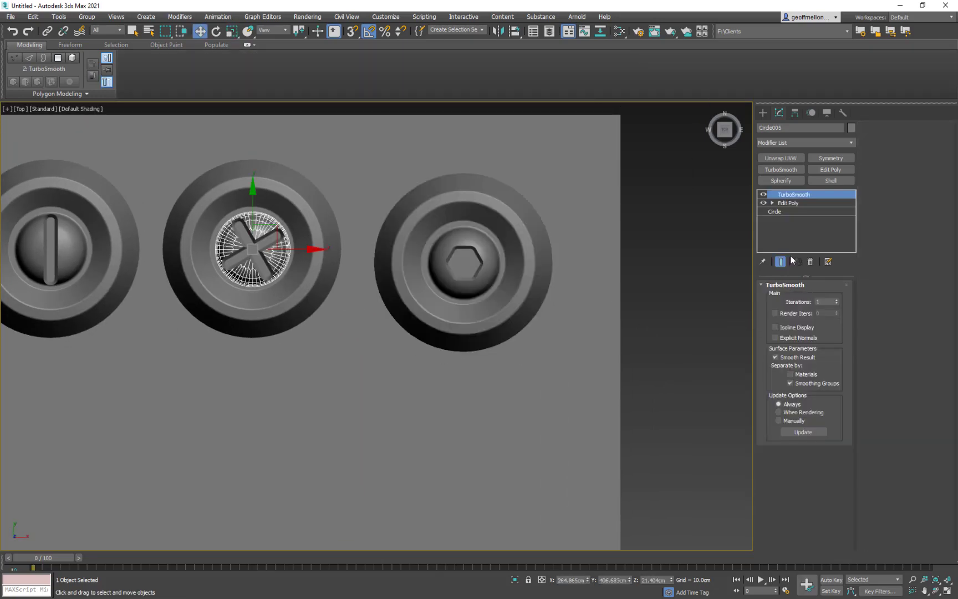
- Convert the second doodad's dome to an editable poly and attach its cross and disc
left_click(598, 310)
middle_click_drag(598, 309, 704, 333)
left_click(881, 201)
left_click(411, 309)
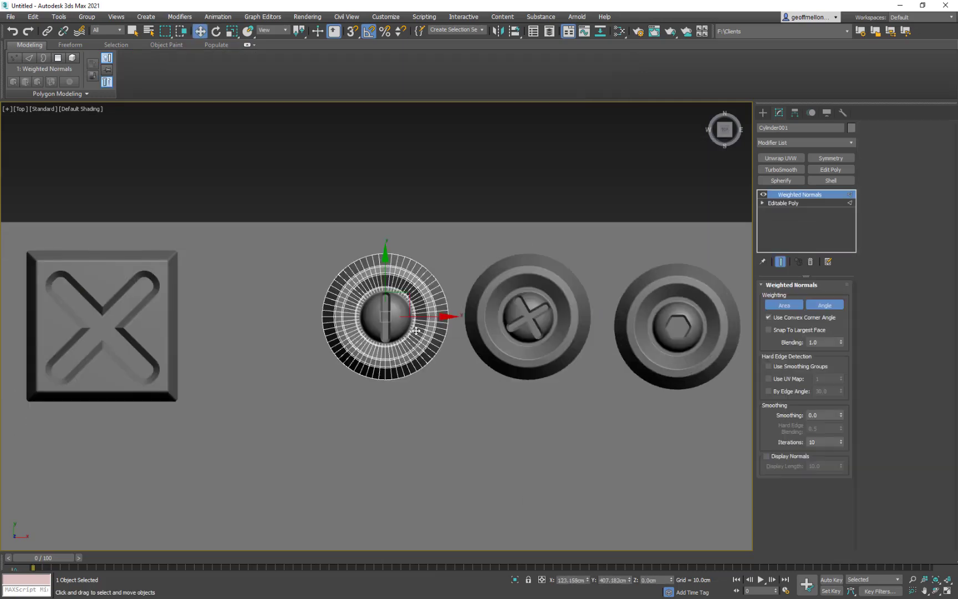
- Convert the first doodad's dome to an editable poly and attach its bar and disc
type("Inset_Screw")
left_click(395, 320)
left_click(788, 203)
- Move the three combined round doodads off the base plane to the empty area above its upper edge
scroll(472, 188, "down", 5)
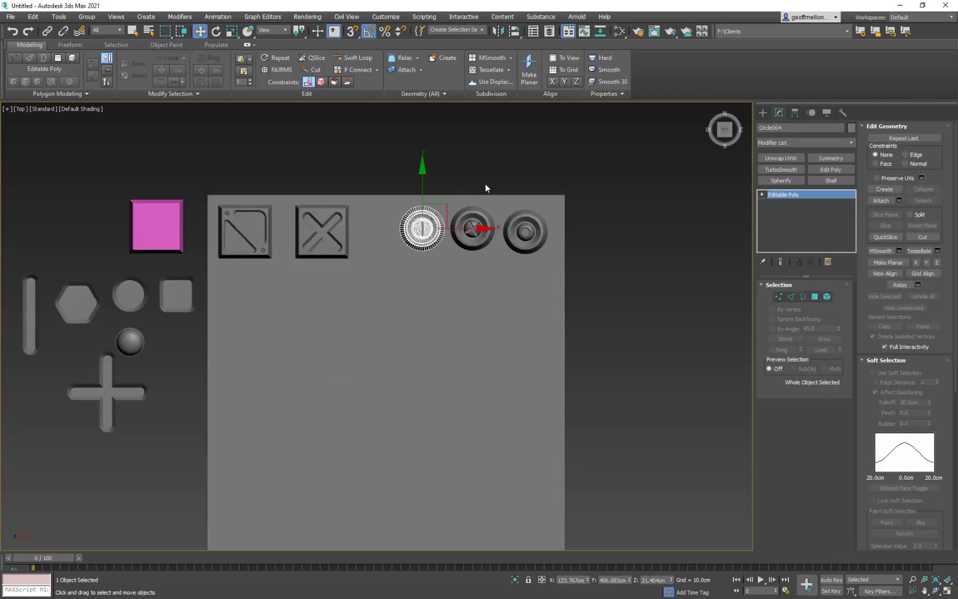
left_click_drag(485, 184, 420, 270)
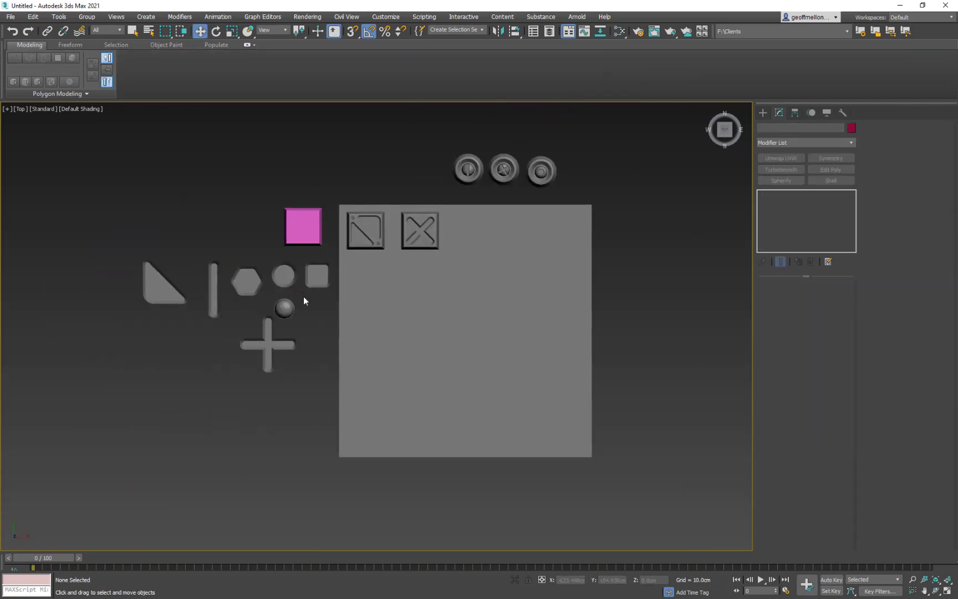
left_click(303, 296)
- Copy the source dome onto the base plane beside the X tile and convert the copy to an editable poly
left_click_drag(306, 291, 492, 213, "shift")
key("Return")
scroll(487, 220, "up", 6)
right_click(545, 241)
mouse_move(629, 344)
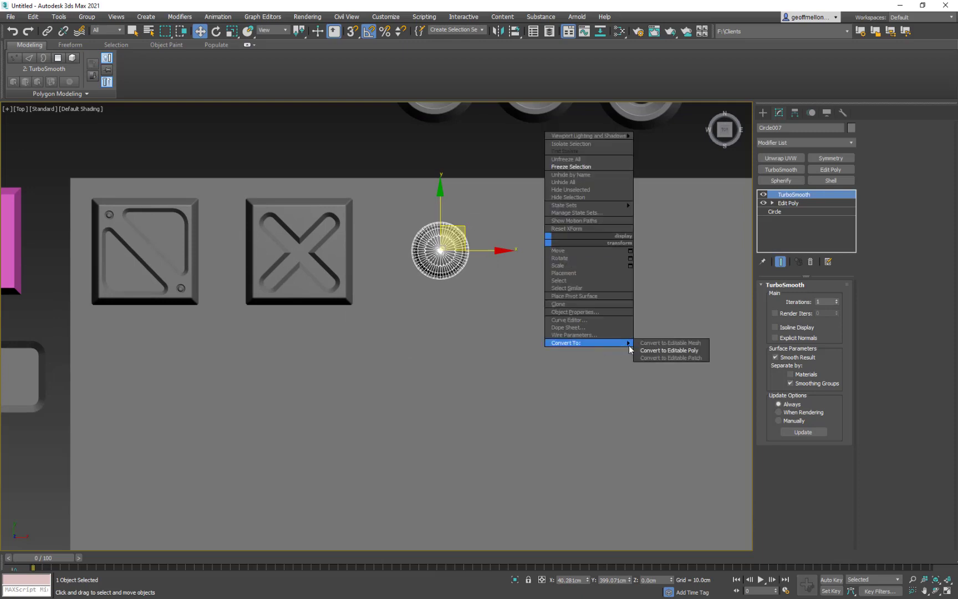
left_click(667, 350)
- Copy the round recess shape, align the copy to the new dome beside the X tile and raise it
scroll(299, 262, "down", 2)
middle_click_drag(299, 262, 426, 260)
scroll(426, 260, "down", 4)
left_click(149, 328)
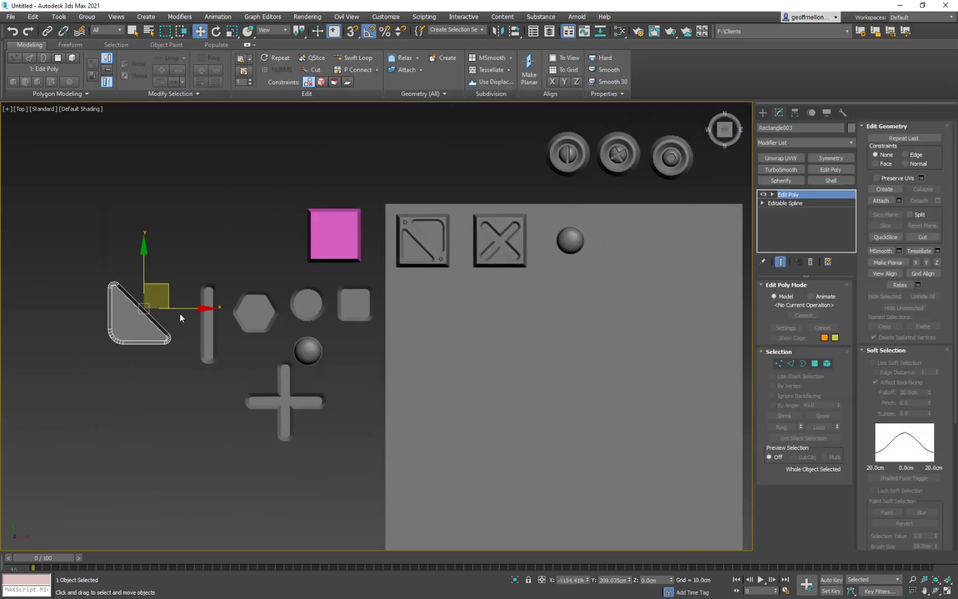
middle_click_drag(410, 321, 395, 309)
left_click(223, 280)
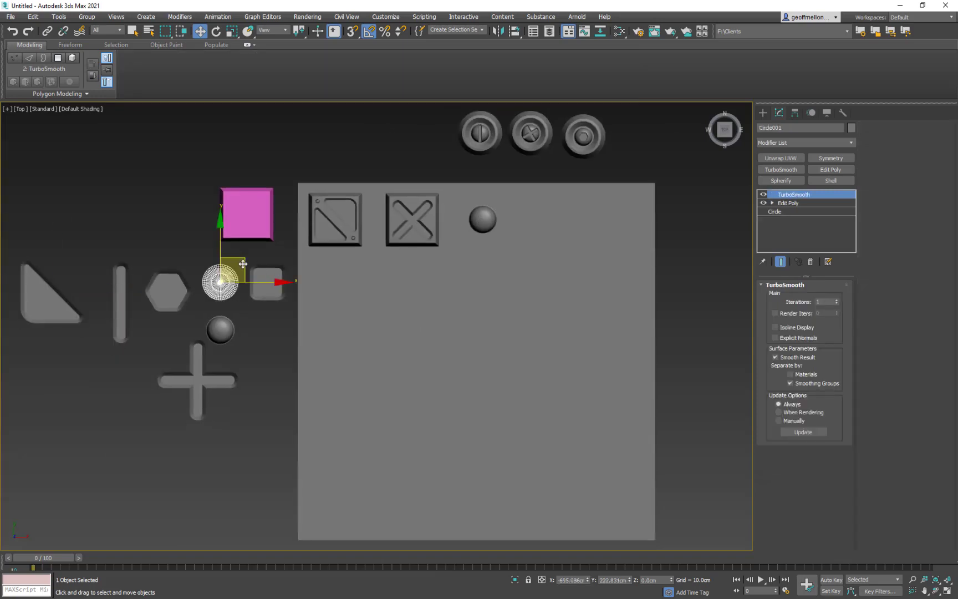
left_click(484, 219)
middle_click_drag(506, 201, 488, 139, "alt")
left_click_drag(477, 285, 477, 271)
middle_click_drag(477, 272, 467, 349, "alt")
key("z")
key("t")
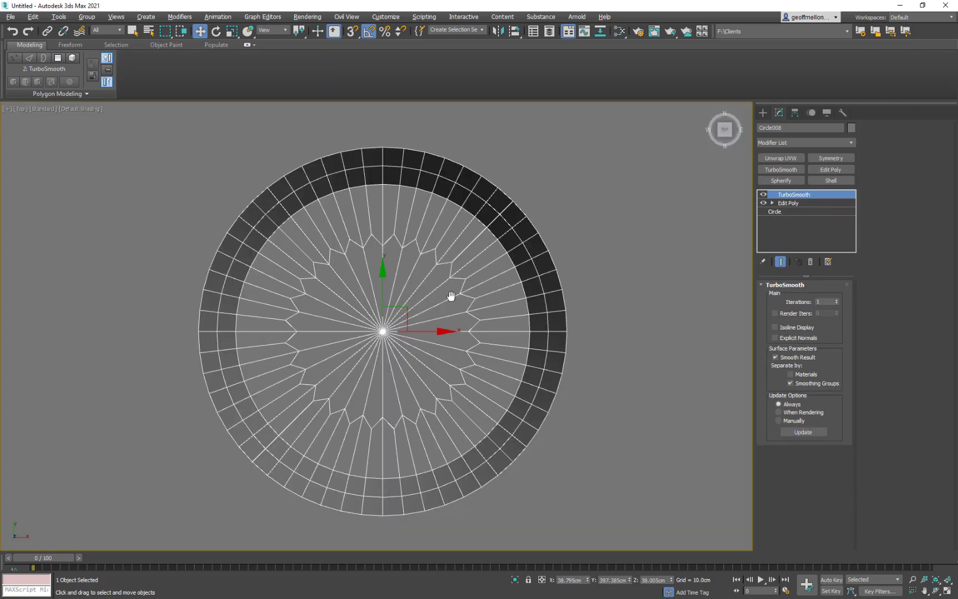
- Adjust the height of the round recess shape on the dome and scale it down to about half the dome's width
scroll(452, 297, "down", 5)
middle_click_drag(452, 297, 471, 211, "alt")
key("ctrl+z")
left_click_drag(435, 293, 435, 250)
middle_click_drag(434, 250, 422, 314, "alt")
key("t")
key("r")
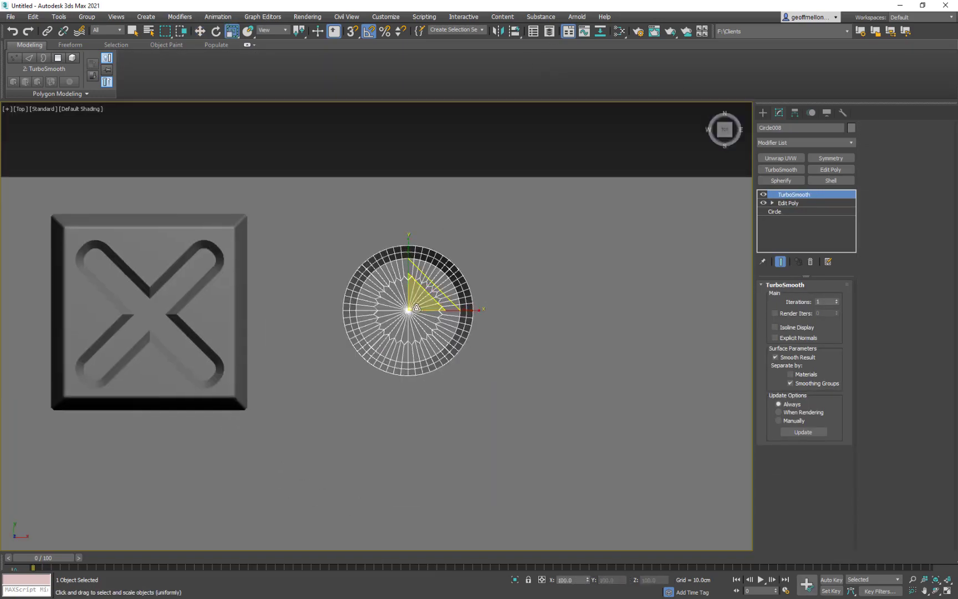
left_click_drag(420, 302, 457, 344)
scroll(457, 344, "down", 4)
middle_click_drag(508, 250, 605, 167)
left_click(462, 235)
- Copy the source dome into the middle of the recessed dome and scale the copy down to fit inside the recess
left_click(47, 467)
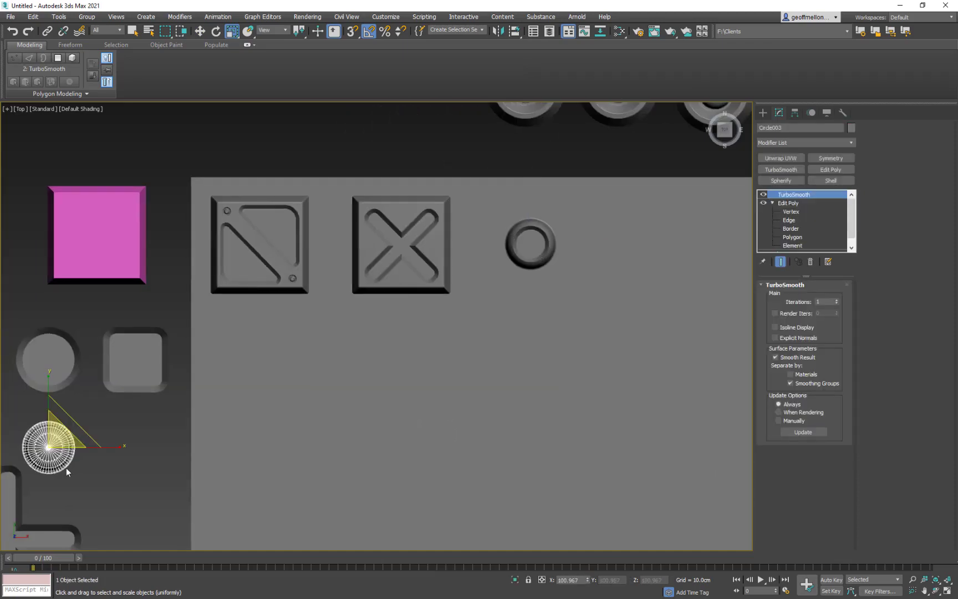
key("w")
left_click(483, 353)
mouse_move(72, 431)
left_mouse_down("shift")
mouse_move(490, 371)
mouse_move(554, 228)
left_mouse_up("shift")
mouse_move(572, 189)
middle_mouse_down("alt")
mouse_move(583, 139)
mouse_move(576, 67)
middle_mouse_up("alt")
left_click(232, 31)
left_click_drag(539, 244, 535, 291)
key("z")
key("t")
scroll(485, 258, "down", 10)
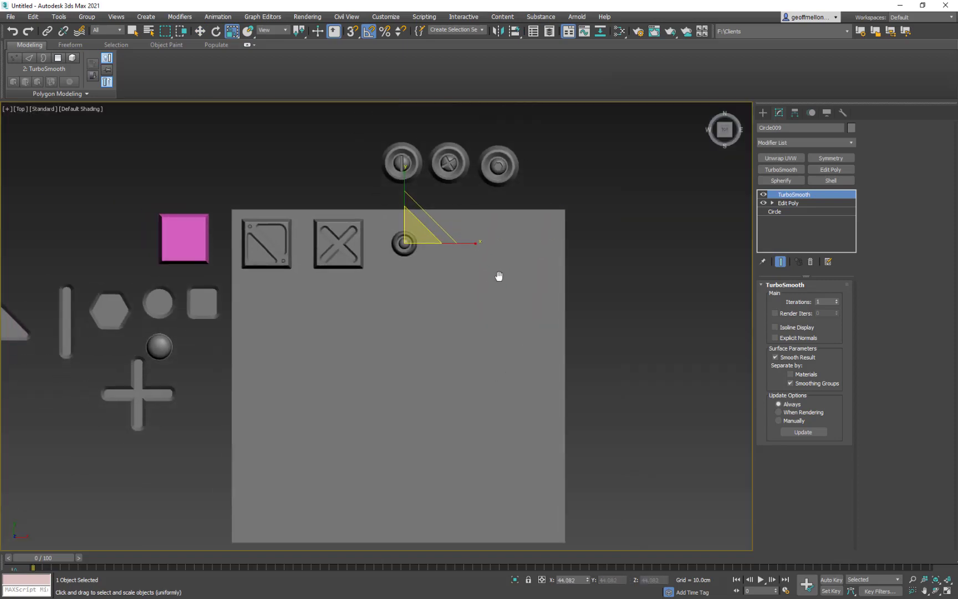
- Select all three parts of the recessed dome doodad and move them above the base plane, beside the round doodads
scroll(415, 221, "up", 5)
left_click(414, 221, "ctrl")
scroll(438, 220, "down", 8)
middle_click_drag(485, 233, 438, 275)
key("w")
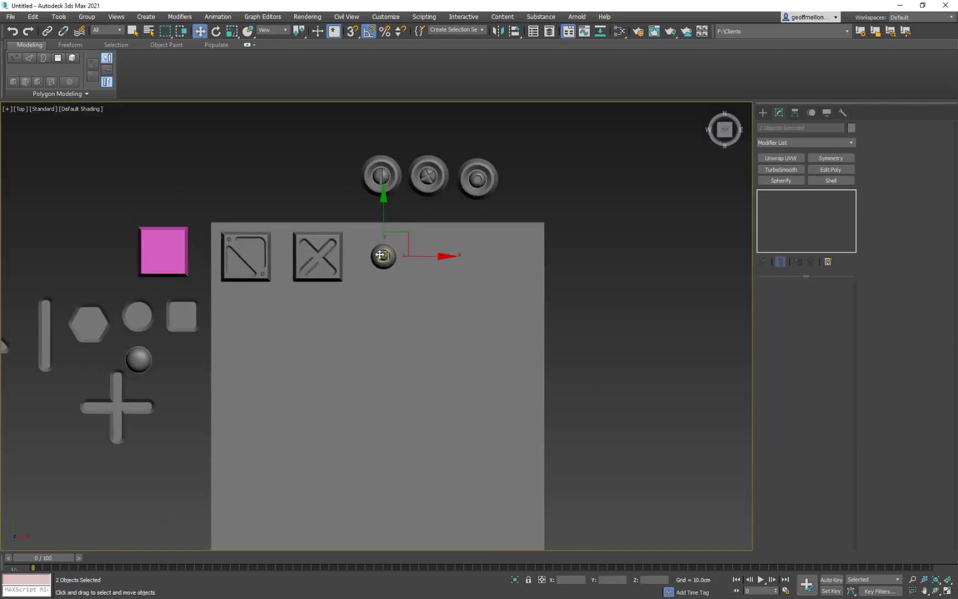
scroll(405, 245, "up", 2)
left_click_drag(408, 244, 283, 136)
scroll(88, 372, "up", 2)
middle_click_drag(87, 373, 287, 231)
scroll(288, 231, "down", 6)
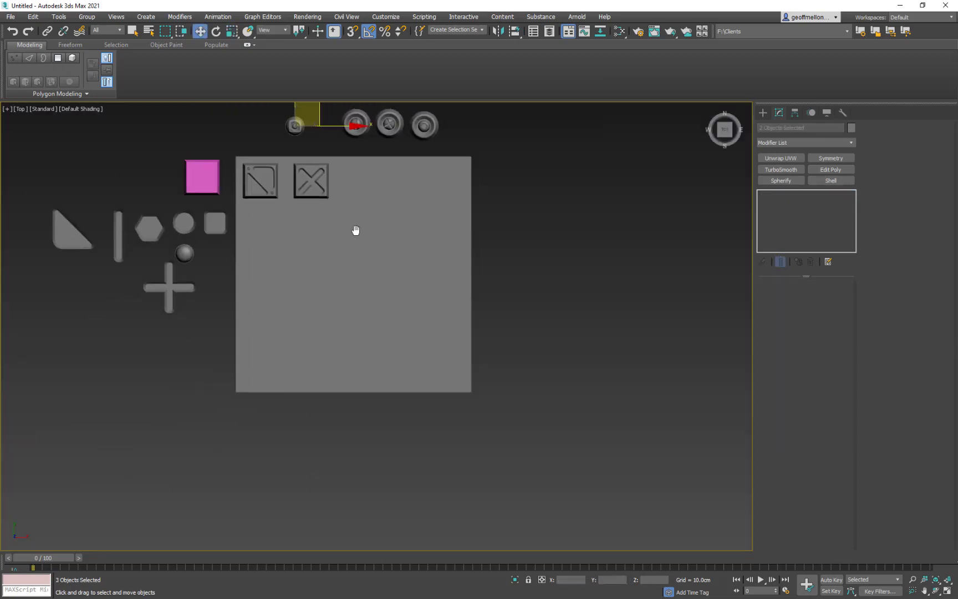
middle_click_drag(355, 230, 406, 243)
left_click(239, 263)
left_click(241, 238)
middle_click_drag(265, 249, 298, 238)
left_click(300, 227, "ctrl")
left_click_drag(305, 229, 477, 187, "shift")
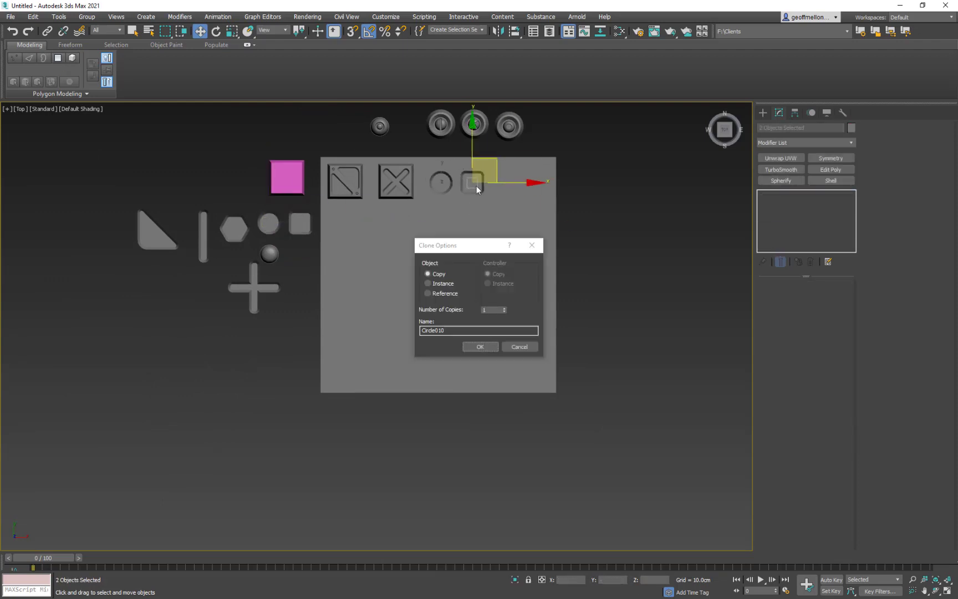
key("Escape")
- Copy the round recess shape and the source dome to the same spot beside the X tile
left_click(277, 229)
left_click_drag(288, 206, 460, 164, "shift")
left_click(478, 348)
left_click(271, 253)
left_click_drag(287, 237, 458, 162, "shift")
left_click(478, 348)
scroll(455, 207, "up", 3)
scroll(498, 143, "down", 1)
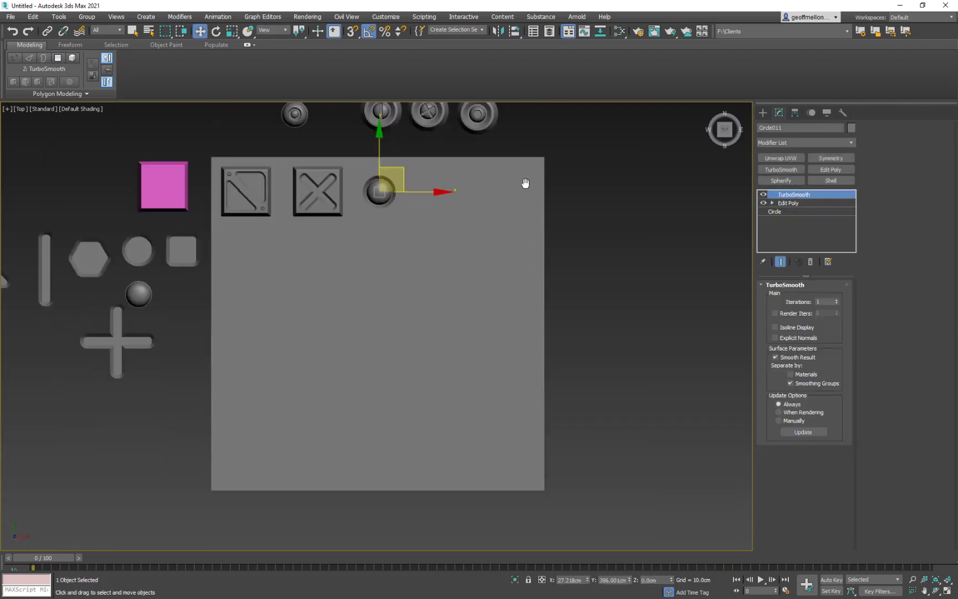
middle_click_drag(524, 184, 533, 201)
- Make another copy of the round recess shape, align it to the new doodad and raise it onto the dome
key("r")
left_click(151, 270)
middle_click_drag(161, 256, 195, 242)
key("w")
left_click_drag(196, 237, 439, 177, "shift")
left_click(479, 347)
key("alt+a")
middle_click_drag(420, 195, 471, 157, "alt")
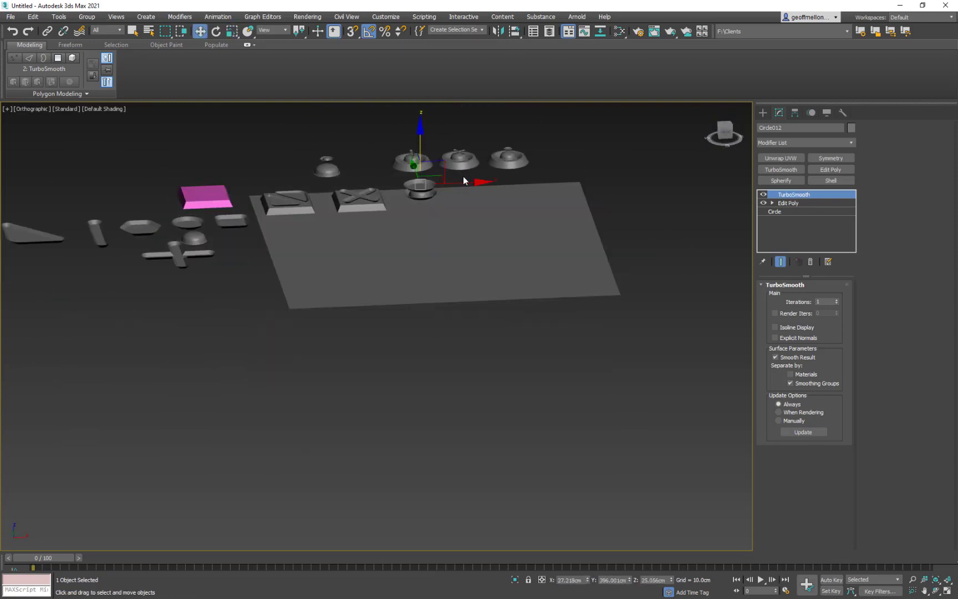
- Scale the raised round recess shape down to leave a small inset in the centre of the dome
key("r")
key("t")
middle_click_drag(449, 236, 469, 287)
scroll(469, 287, "up", 5)
scroll(499, 262, "down", 3)
- Move the new inset dome doodad above the base plane, beside the other finished doodads
left_click_drag(505, 260, 183, 165)
left_click(437, 327, "ctrl")
key("w")
scroll(465, 179, "down", 5)
middle_click_drag(440, 229, 366, 232)
- Select the seven grey source shapes and scale them together to about half size around a common centre
left_click(201, 327)
middle_click_drag(441, 292, 455, 258)
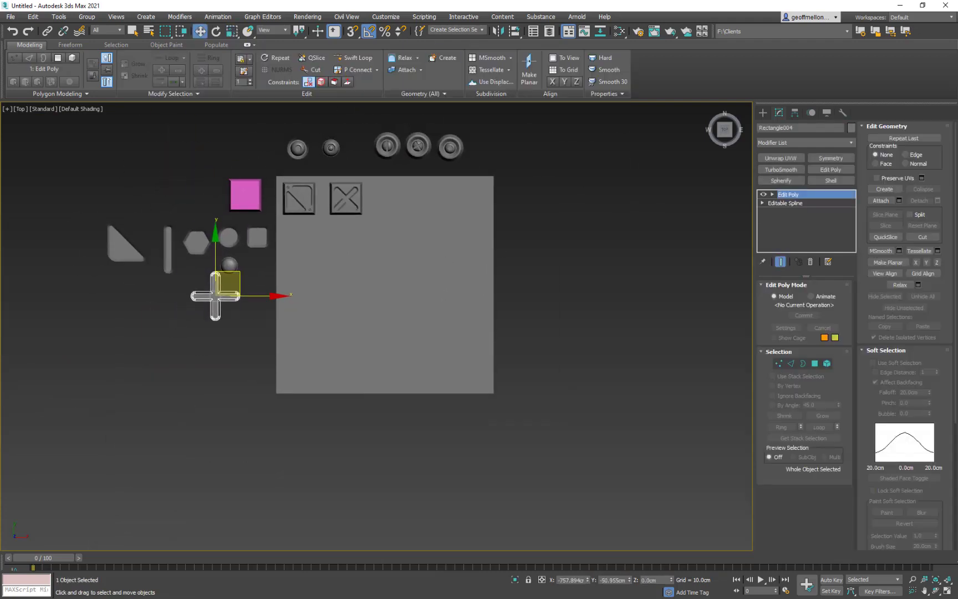
middle_click_drag(388, 266, 441, 309)
left_click_drag(152, 367, 287, 317)
key("r")
key("ctrl+z")
left_click_drag(299, 31, 299, 60)
left_click_drag(265, 287, 267, 332)
- Move the seven scaled source shapes above the row of finished doodads and clear the selection
key("w")
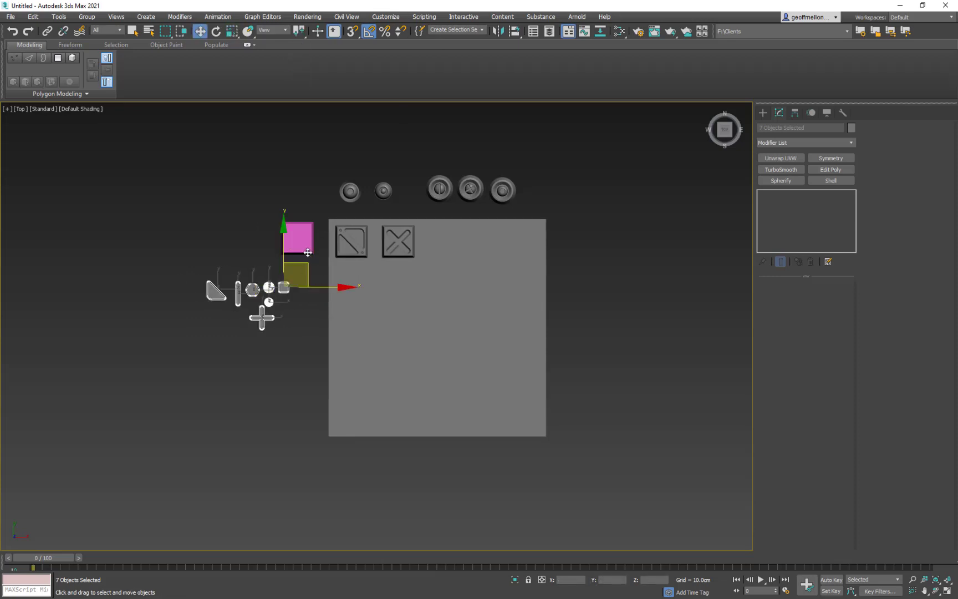
left_click_drag(302, 270, 447, 126)
middle_click_drag(466, 161, 441, 218)
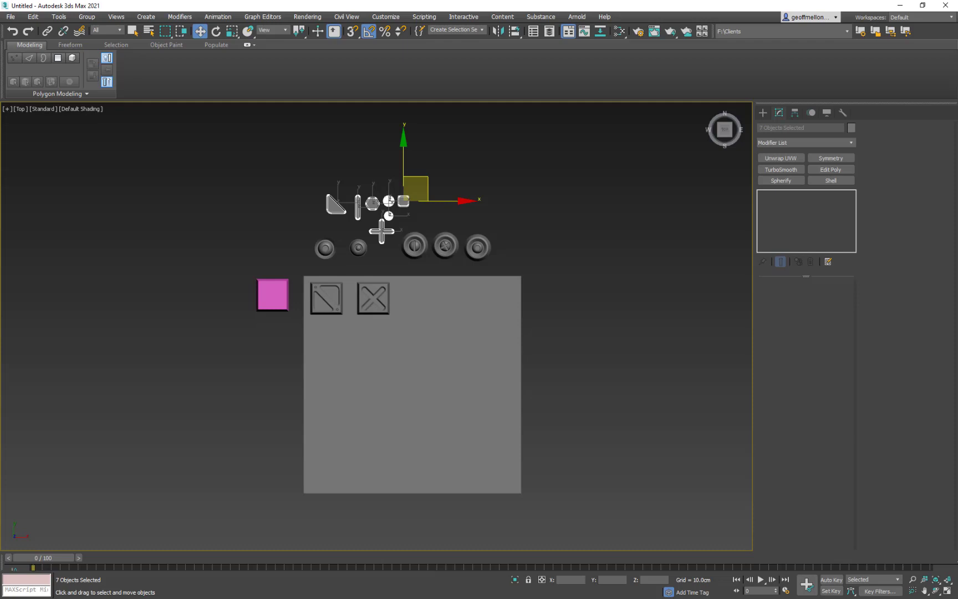
middle_click_drag(523, 261, 610, 276)
left_click(610, 231)
middle_click_drag(489, 249, 423, 217)
middle_click_drag(564, 255, 472, 206)
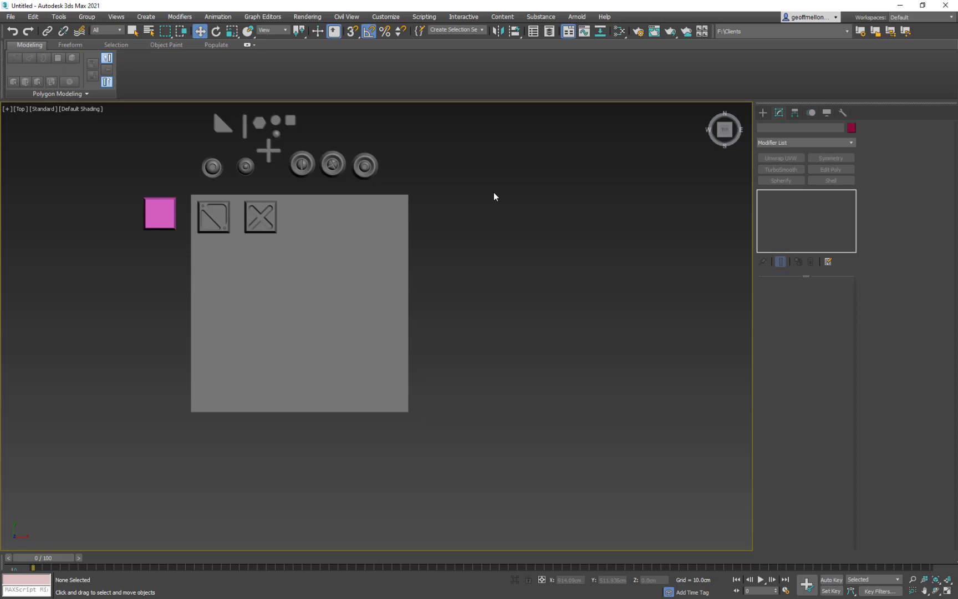
middle_click_drag(497, 282, 604, 300)
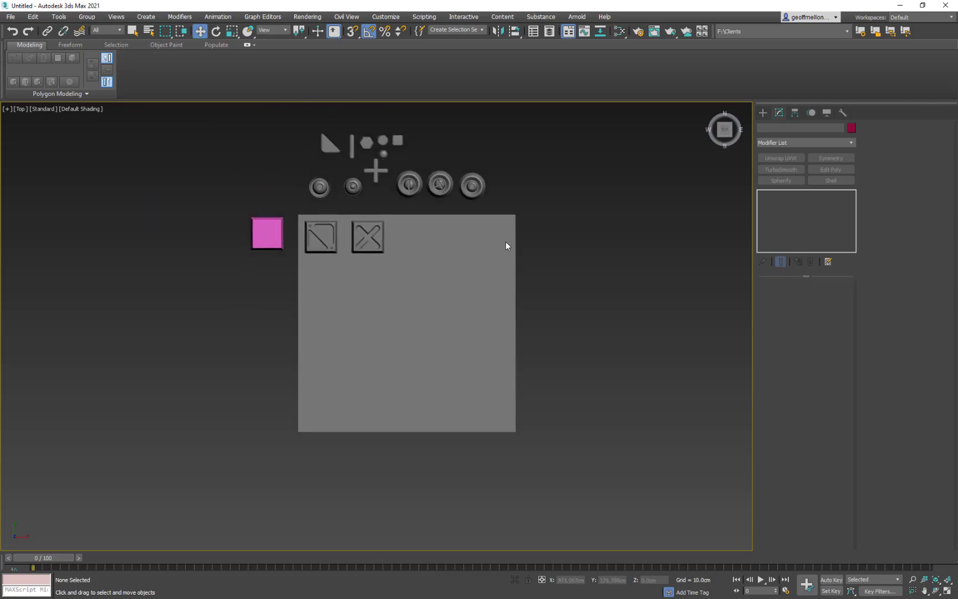
middle_click_drag(596, 237, 549, 215)
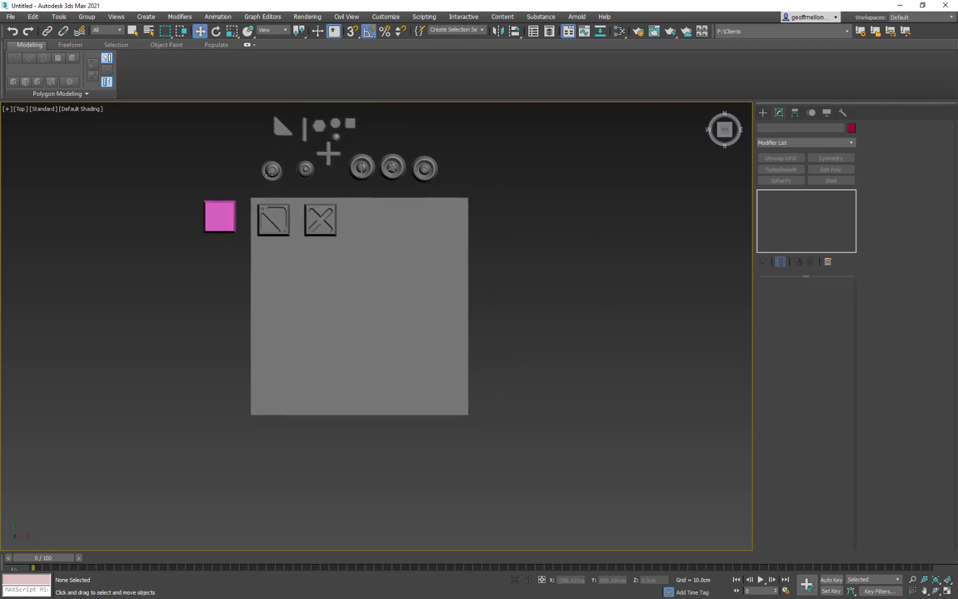
- Convert the dome of the leftmost inset doodad to an editable poly and name it Insetlockbolt
left_click(273, 168)
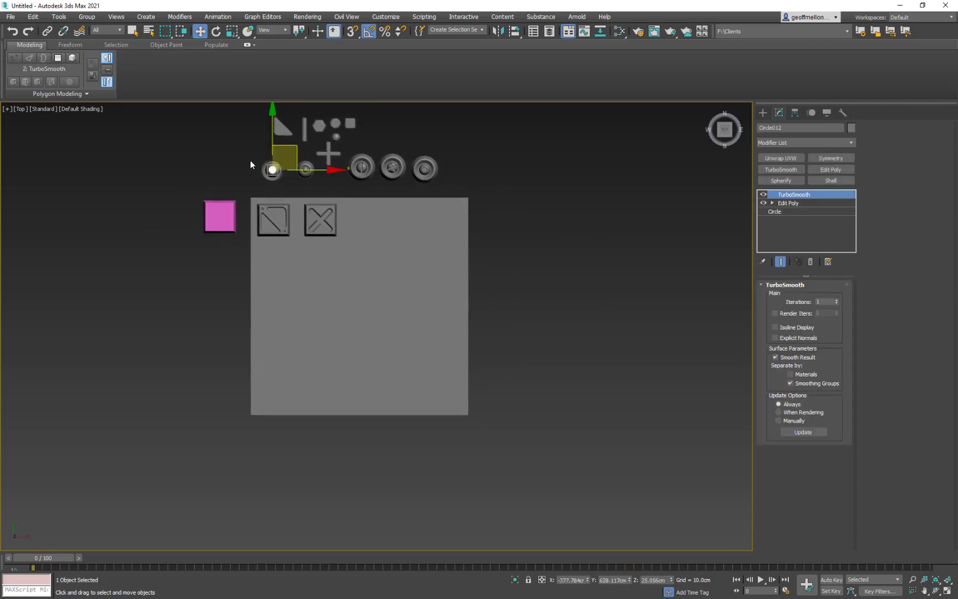
left_click_drag(249, 158, 272, 179)
scroll(270, 172, "up", 6)
left_click(289, 166)
scroll(326, 197, "up", 2)
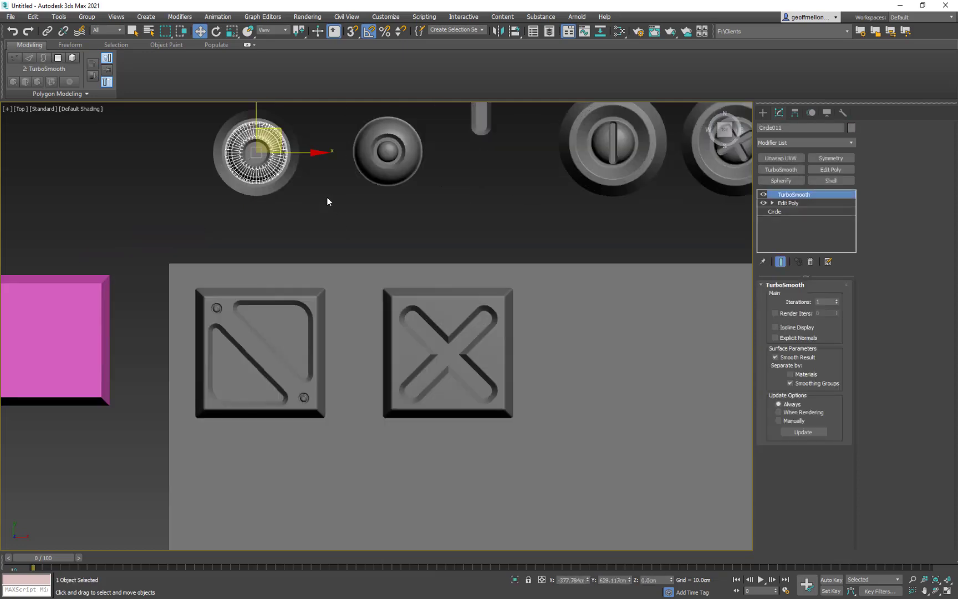
middle_click_drag(327, 197, 362, 206)
right_click(458, 213)
mouse_move(499, 318)
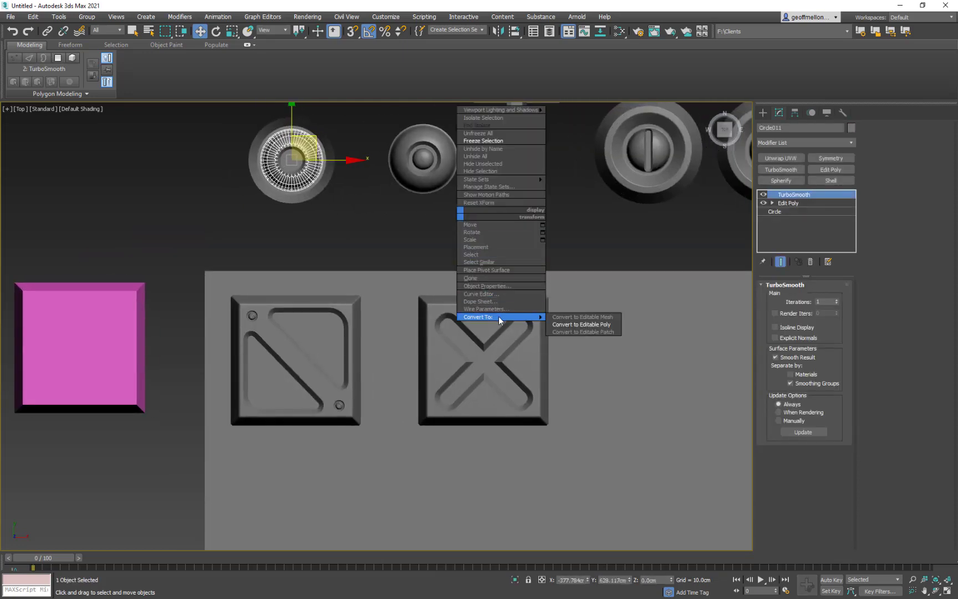
left_click(599, 327)
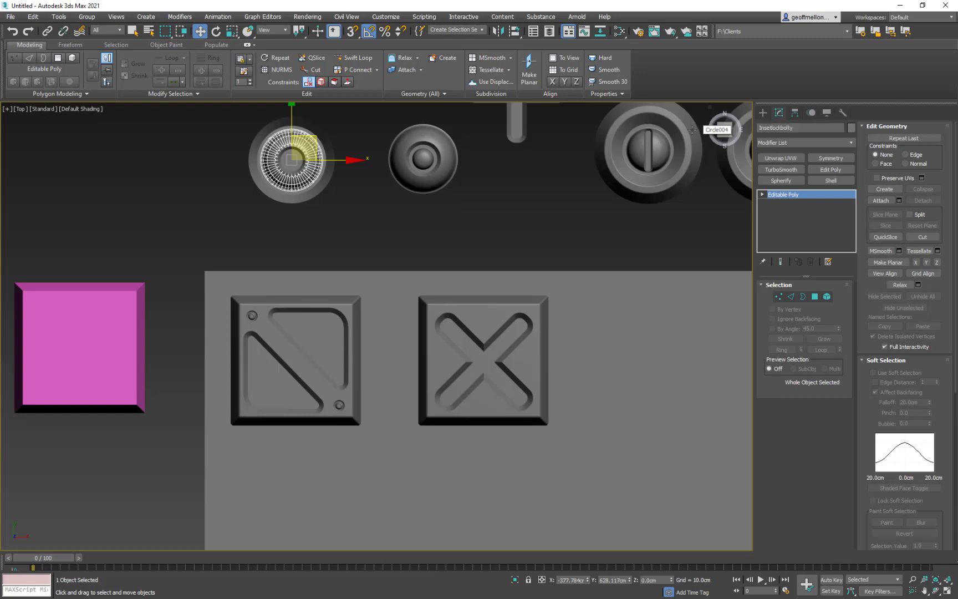
key("BackSpace")
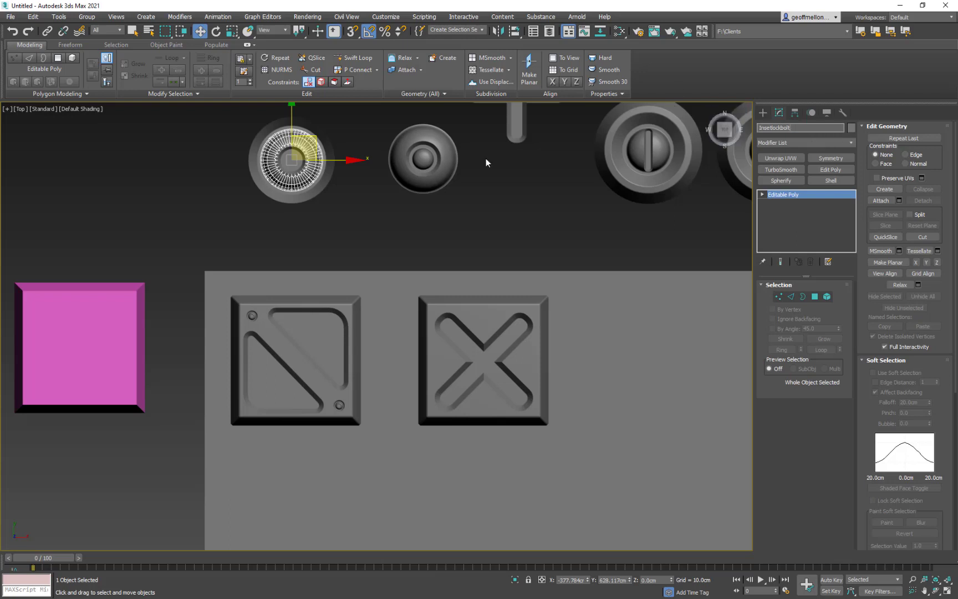
- Attach the outer ring and centre piece of the leftmost inset doodad to the Insetlockbolt dome as one editable poly
middle_click_drag(348, 136, 388, 132)
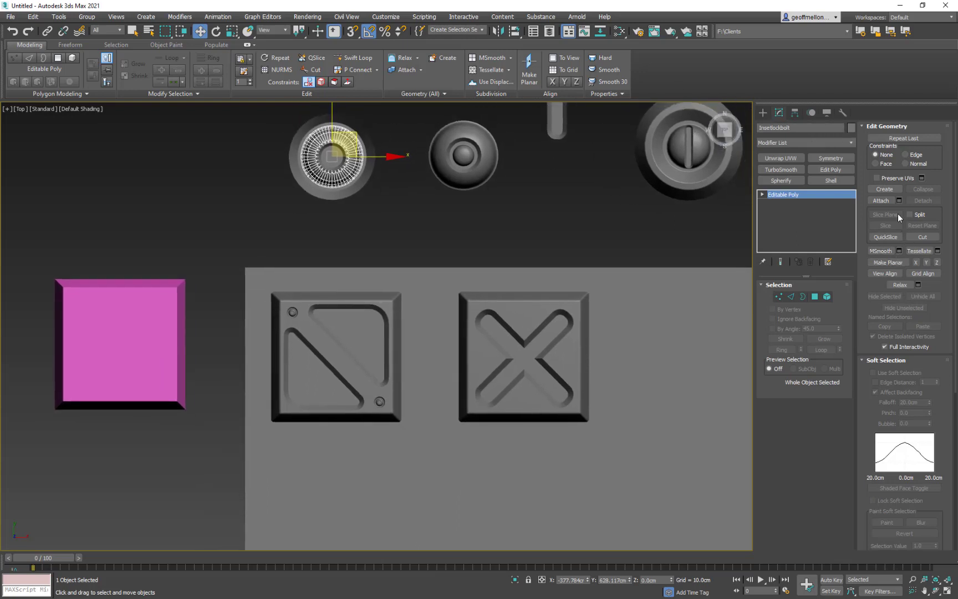
left_click(883, 201)
left_click(355, 184)
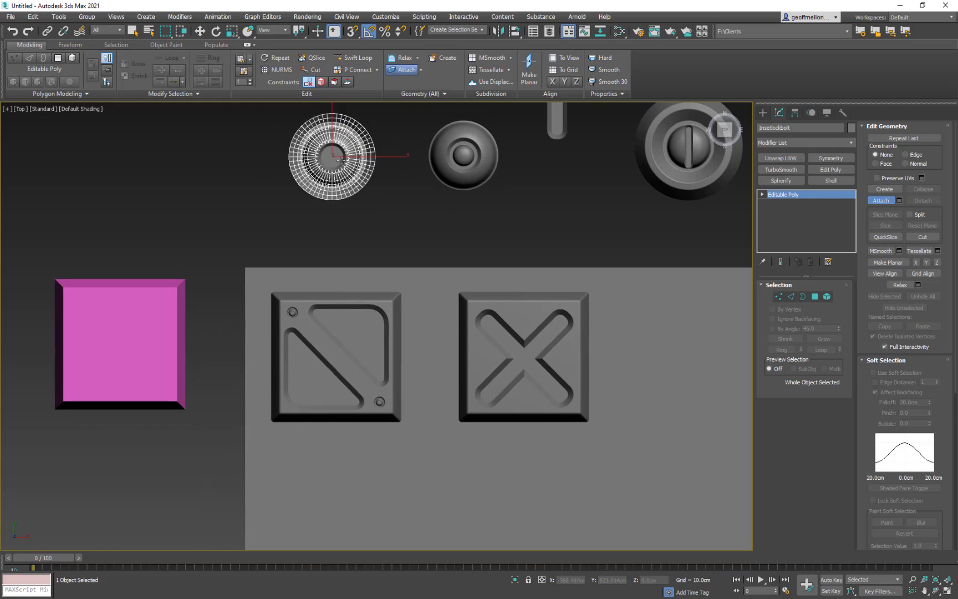
middle_click_drag(400, 201, 307, 223)
key("w")
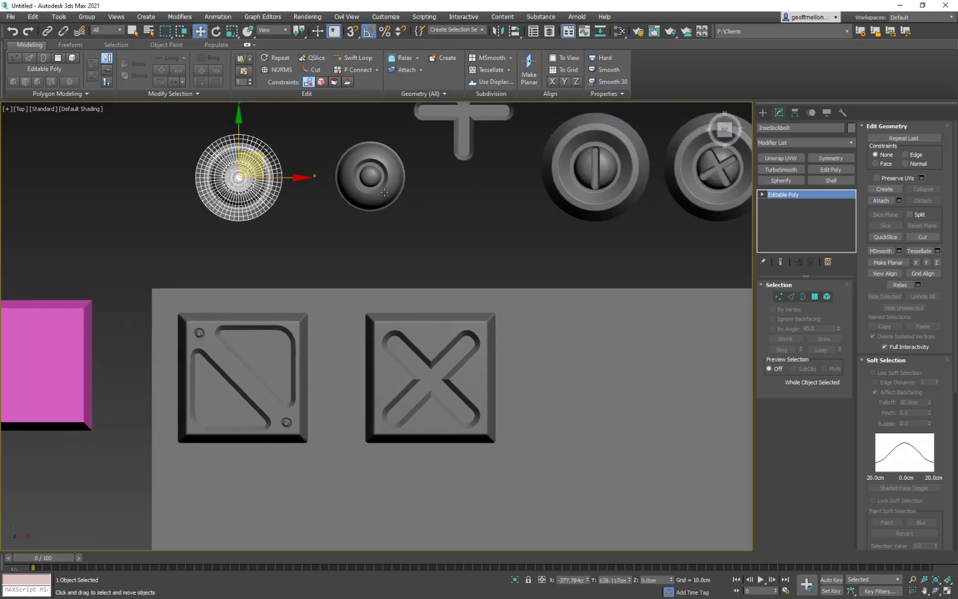
- Attach the centre piece of the smaller round doodad beside Insetlockbolt to its dome and clear the selection
left_click(388, 191)
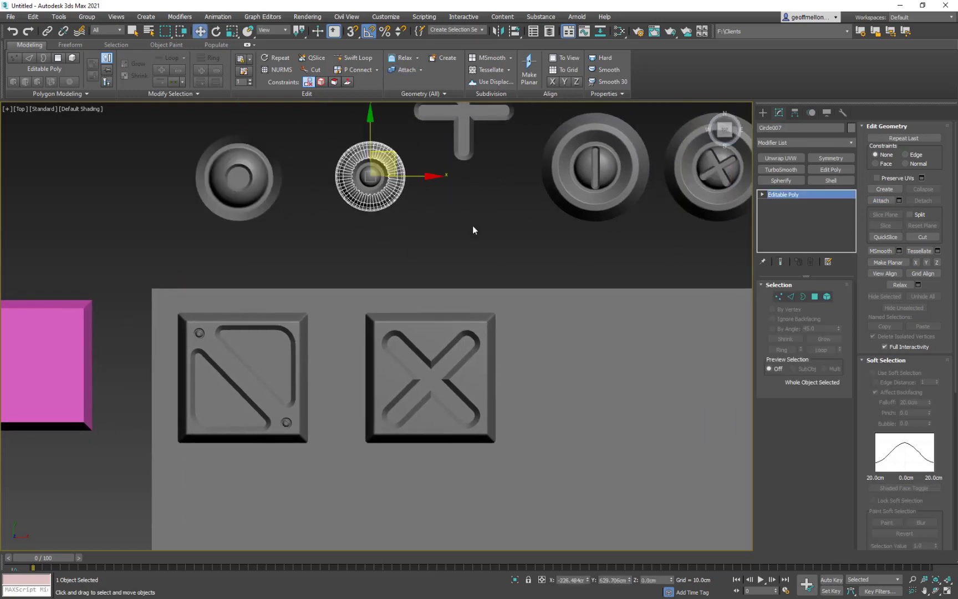
left_click(881, 201)
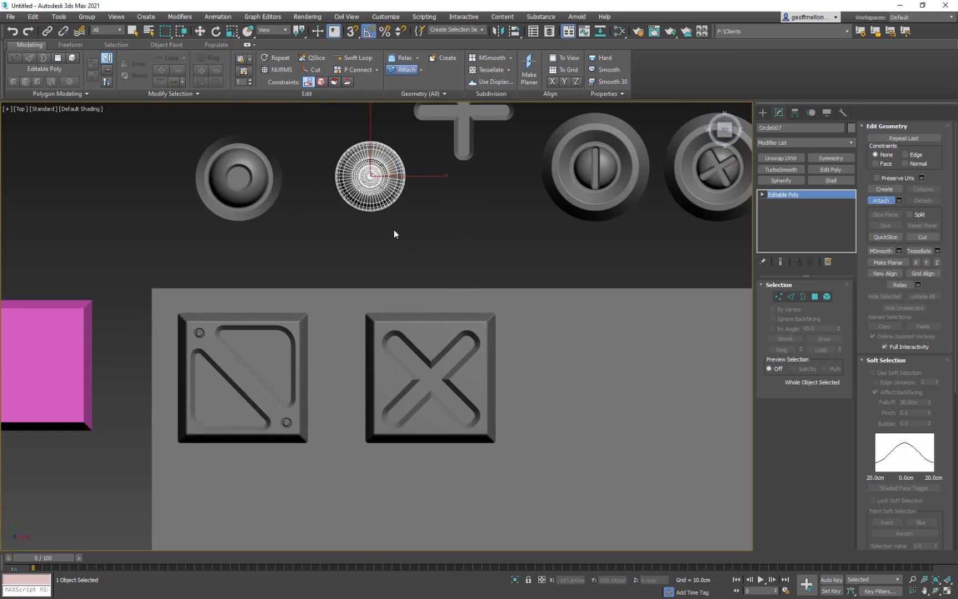
middle_click_drag(394, 233, 507, 261)
right_click(556, 232)
left_click(576, 272)
- Move the pink bevelled box up, level with the source shapes, to free the area beside the base plane
middle_click_drag(575, 272, 461, 226)
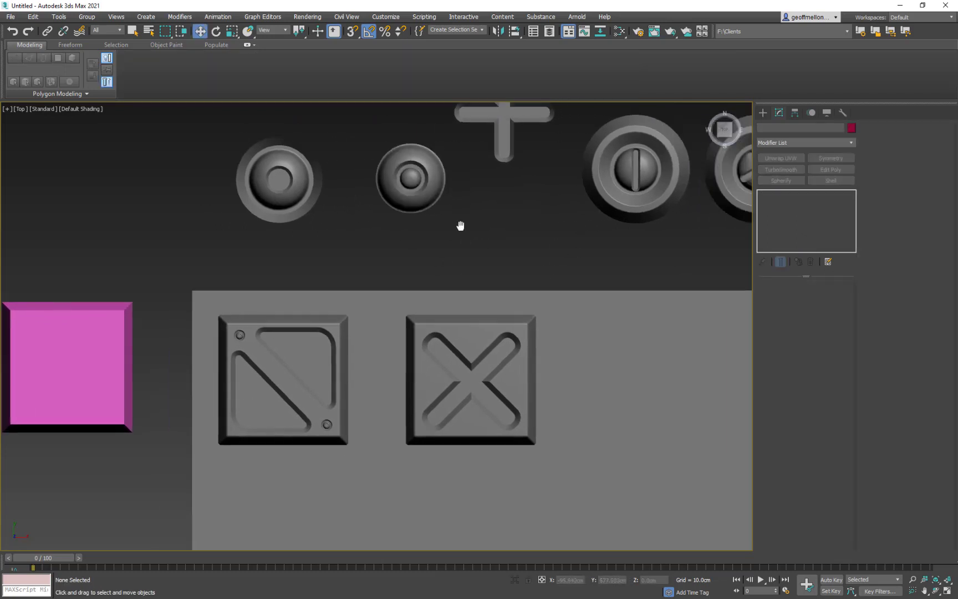
scroll(432, 289, "down", 7)
middle_click_drag(491, 268, 530, 238)
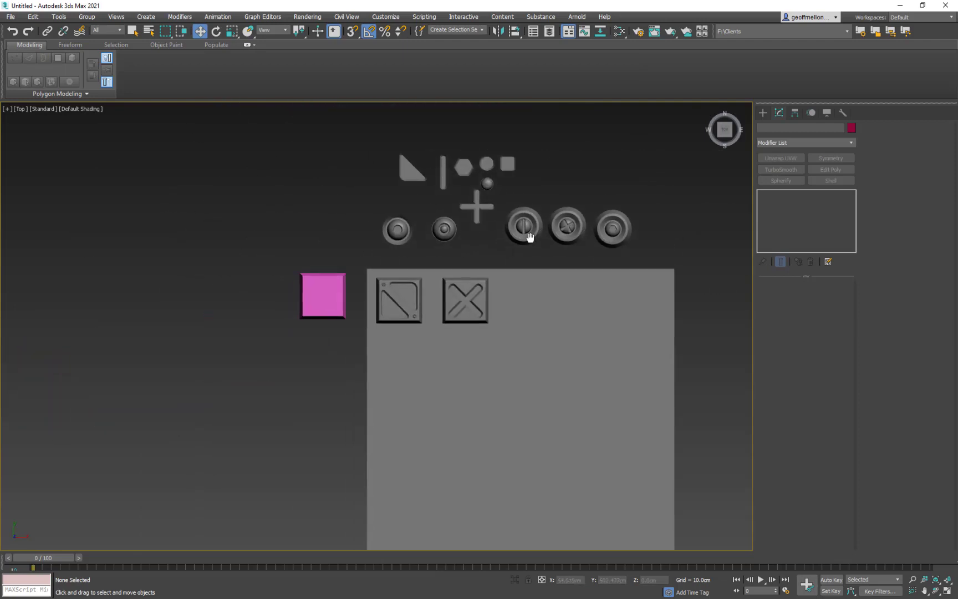
scroll(529, 237, "up", 3)
left_click(521, 222)
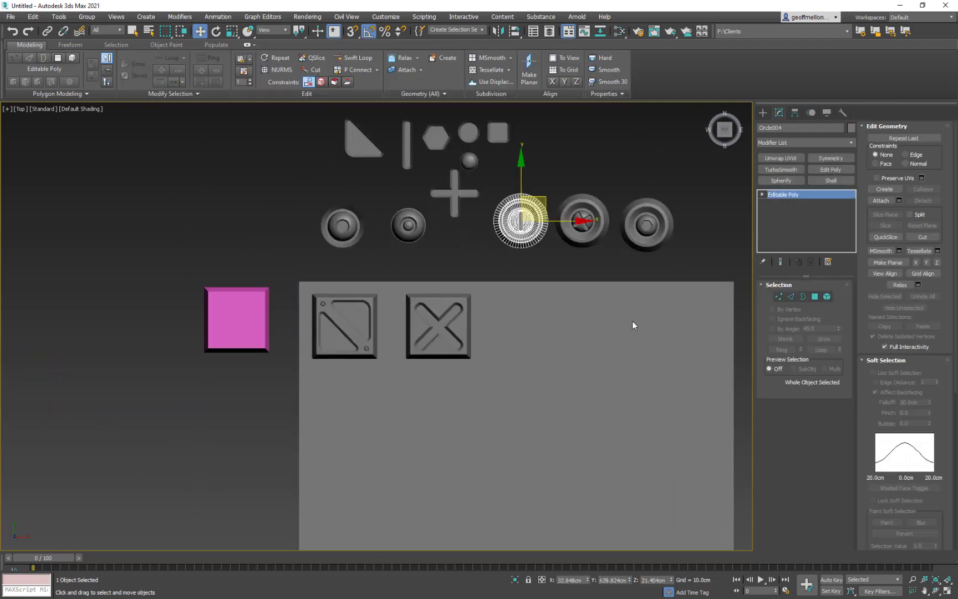
left_click(456, 259)
middle_click_drag(459, 254, 468, 215)
middle_click_drag(395, 308, 438, 333)
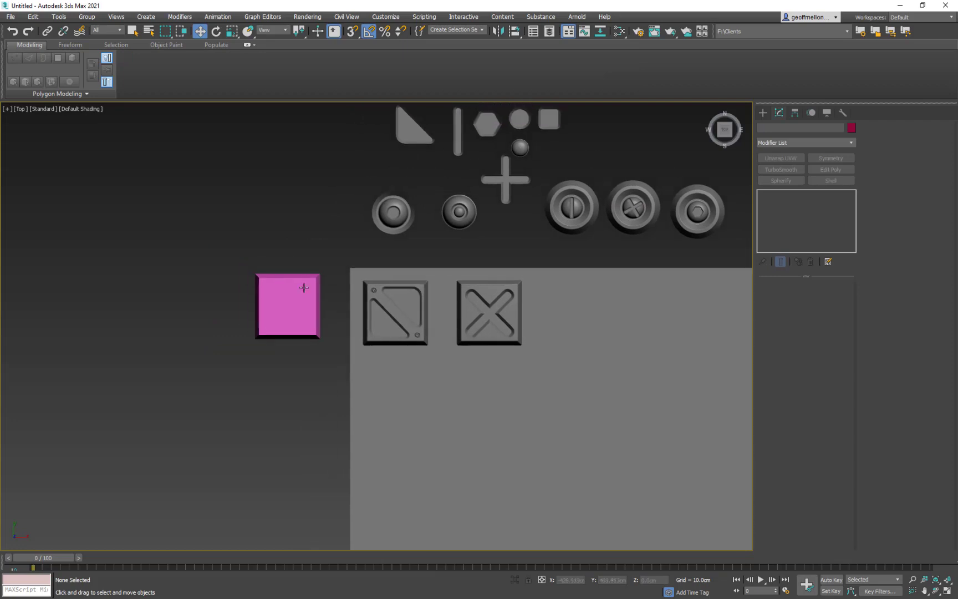
left_click(300, 285)
left_click_drag(305, 282, 228, 106)
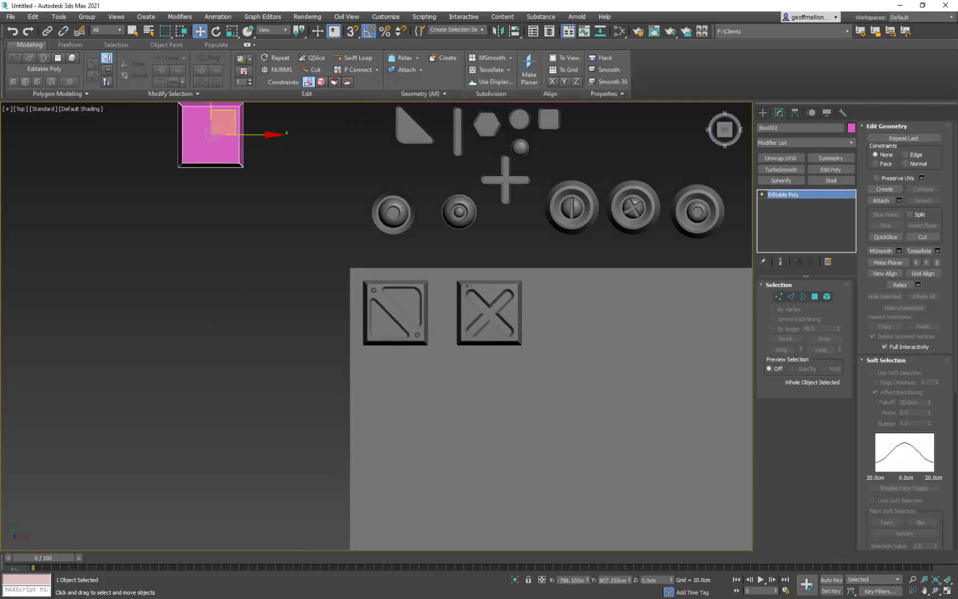
- Draw a circle spline with a radius of about 90.6 cm in the empty area left of the base plane
middle_click_drag(547, 263, 661, 254)
middle_click_drag(310, 310, 240, 349)
middle_click_drag(567, 284, 532, 254)
middle_click_drag(256, 264, 327, 259)
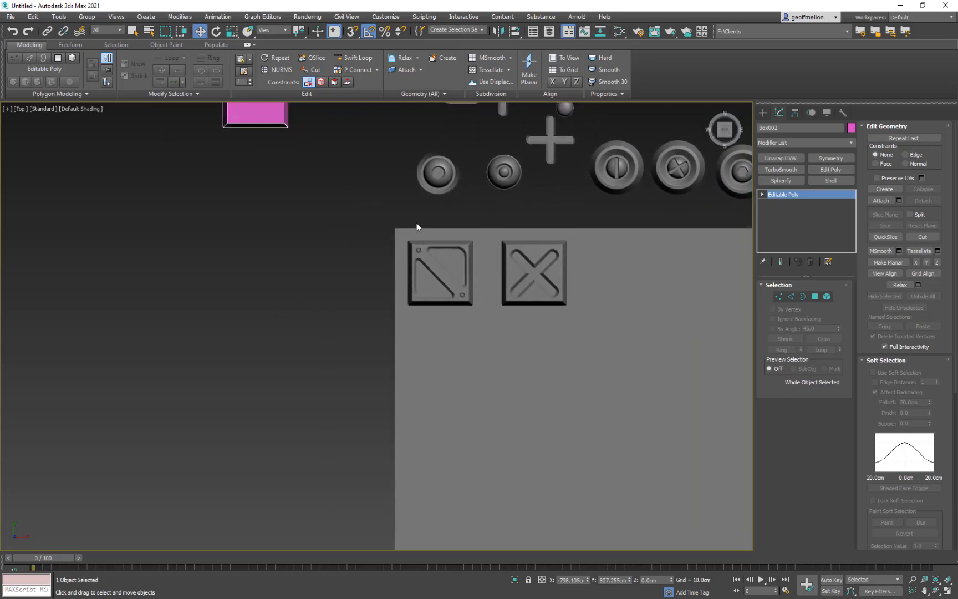
left_click(764, 112)
middle_click_drag(382, 204, 403, 195)
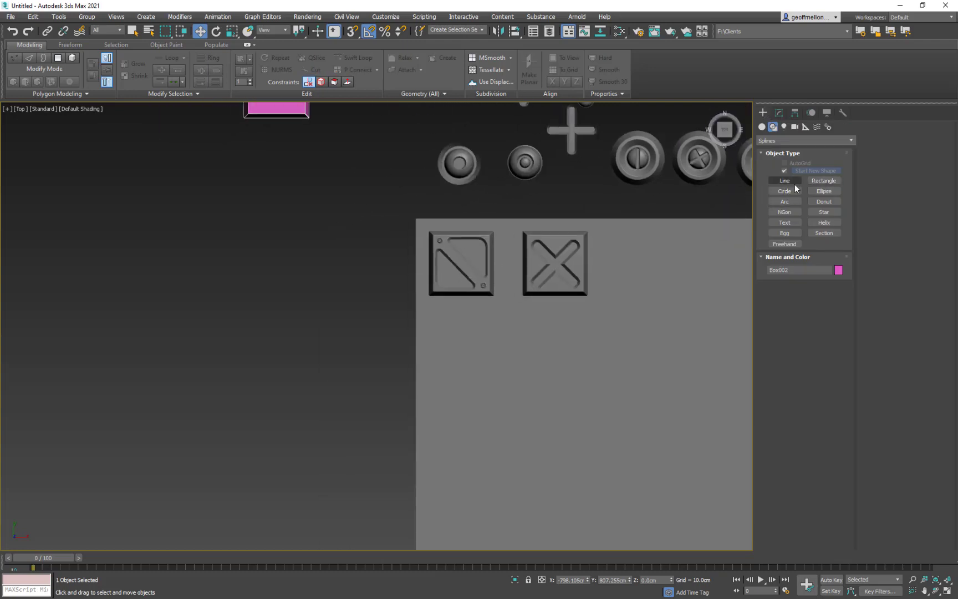
left_click(824, 181)
left_click(826, 181)
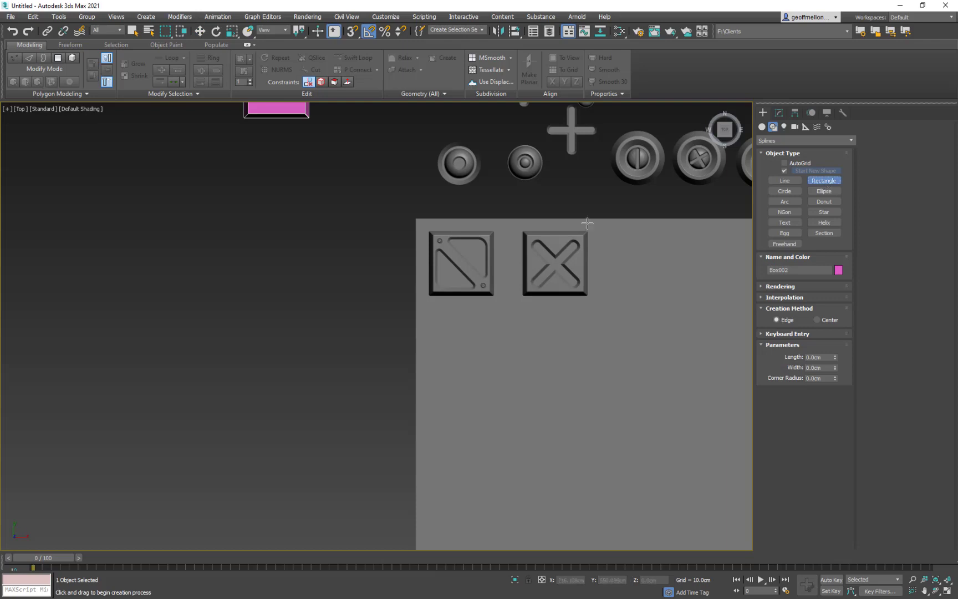
left_click(785, 191)
left_click_drag(307, 276, 312, 319)
middle_click_drag(308, 342, 292, 343)
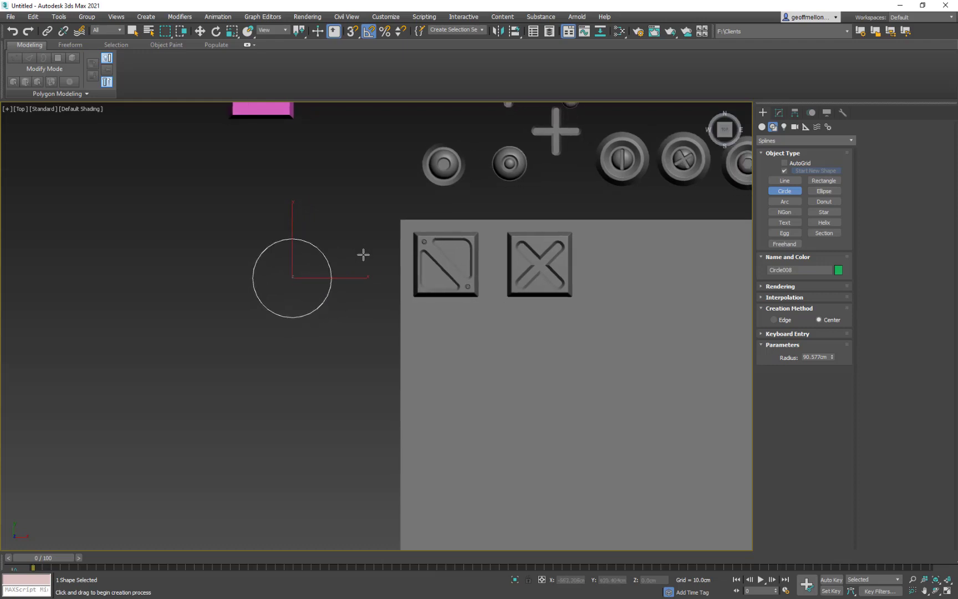
key("w")
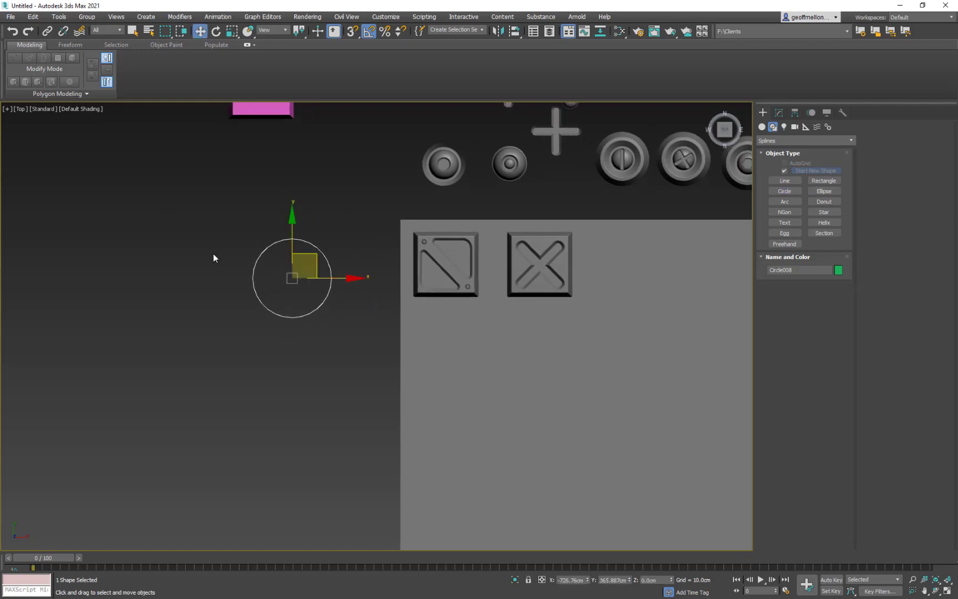
- Draw a thin horizontal rectangle spline about 134.7 cm wide and 21.9 cm long near the circle's left side
scroll(338, 280, "up", 3)
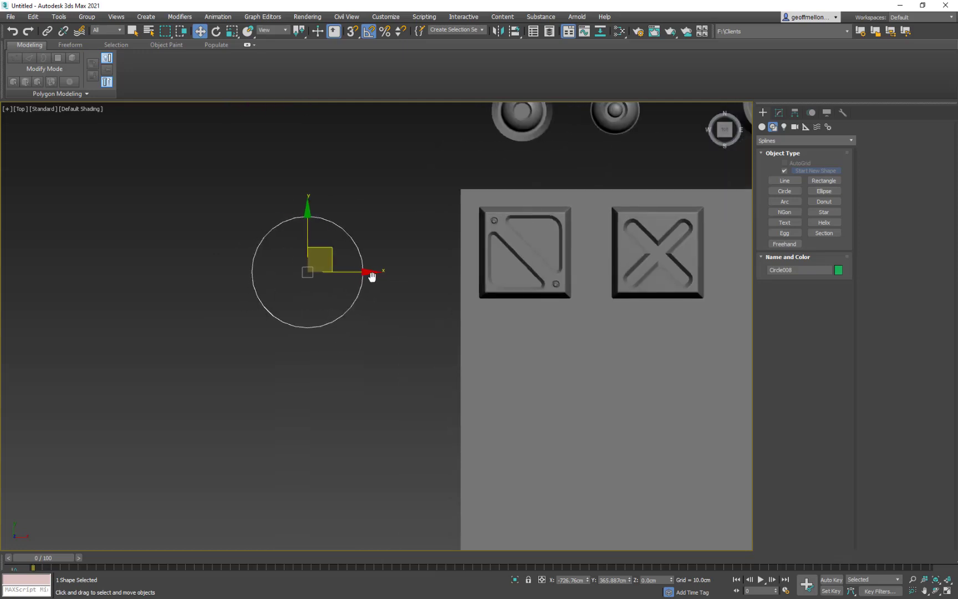
right_click(431, 274)
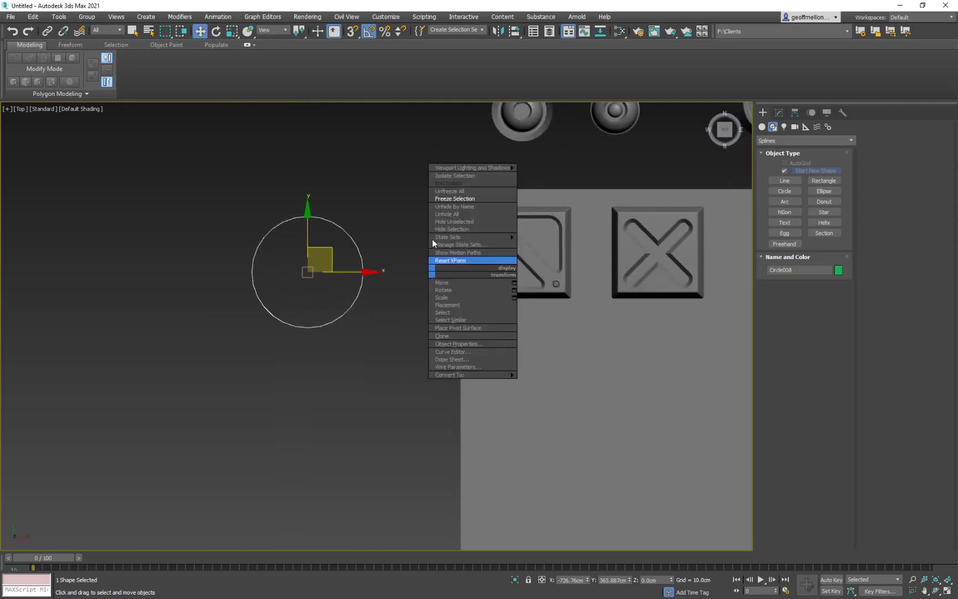
left_click(824, 181)
middle_click_drag(216, 312, 347, 322)
left_click_drag(279, 256, 363, 269)
key("w")
middle_click_drag(436, 201, 388, 228)
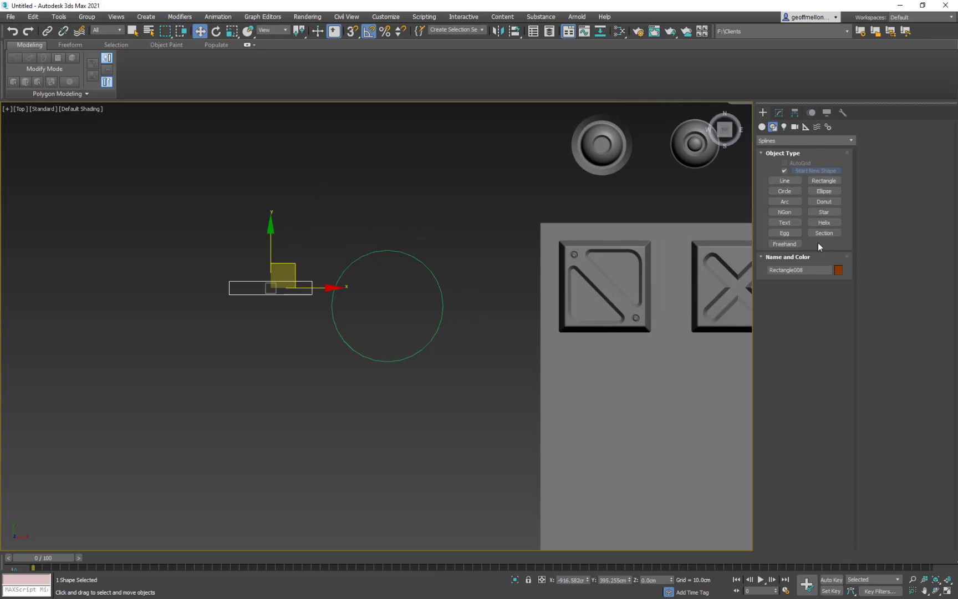
- Set the rectangle's corner radius to about 11.24 cm and move it across the circle's left edge at mid-height
left_click(779, 112)
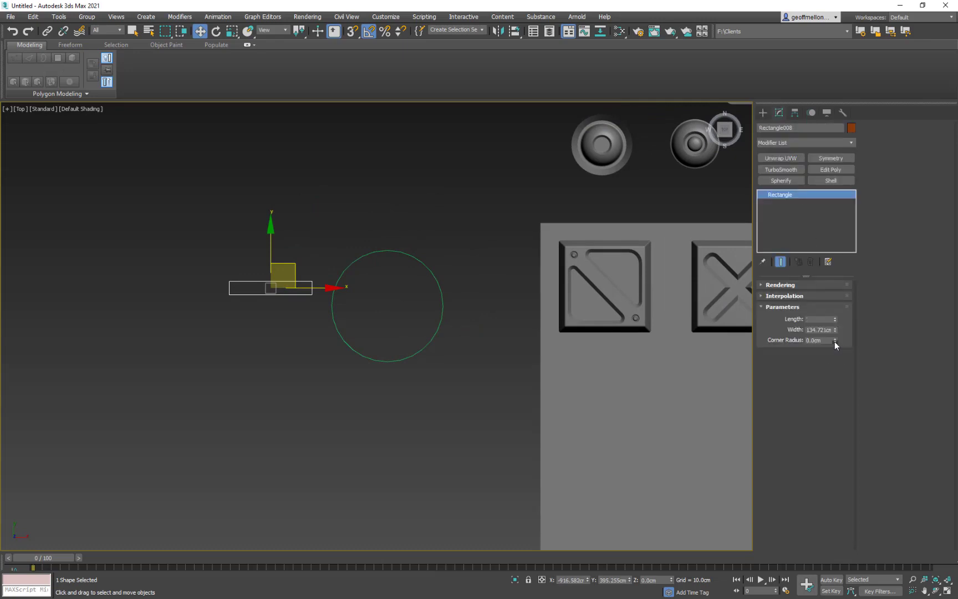
left_click_drag(835, 340, 867, 378)
left_click_drag(288, 279, 330, 298)
- Set the rectangle's length to 16 cm, its width to 125 cm and its corner radius to about 6.74 cm
double_click(821, 319)
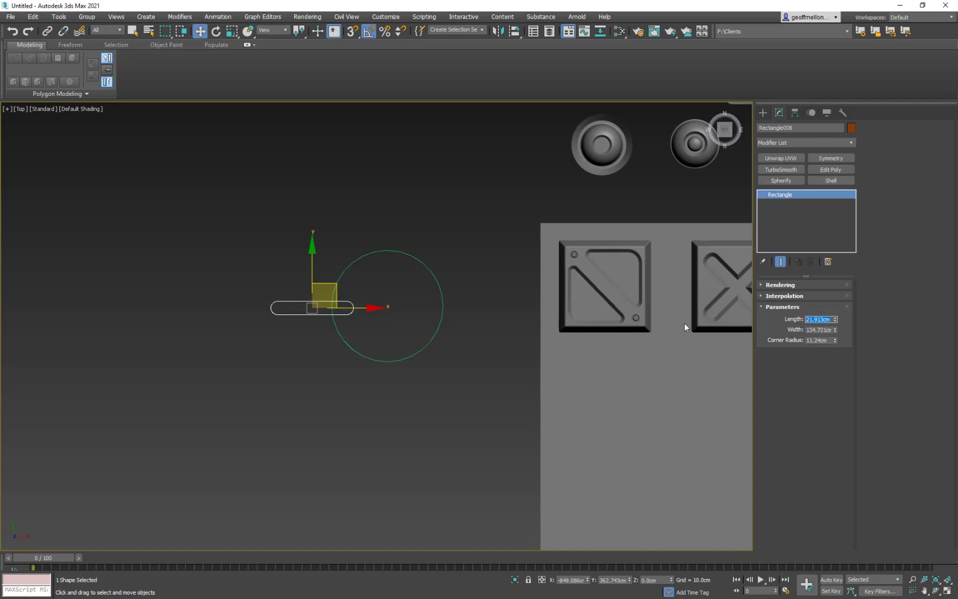
type("20")
key("Return")
double_click(807, 330)
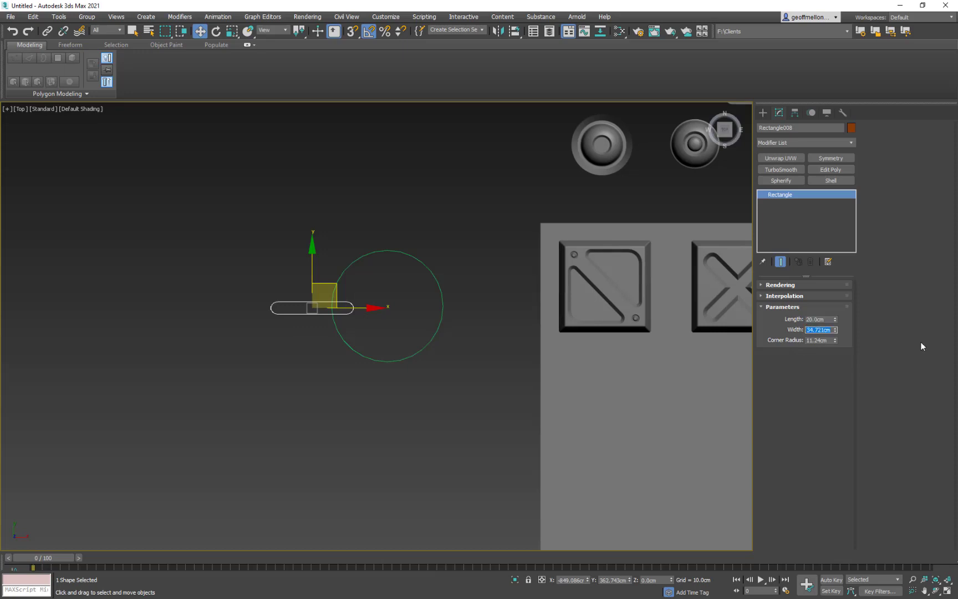
type("150")
key("Return")
type("125")
key("Return")
left_click_drag(835, 320, 838, 359)
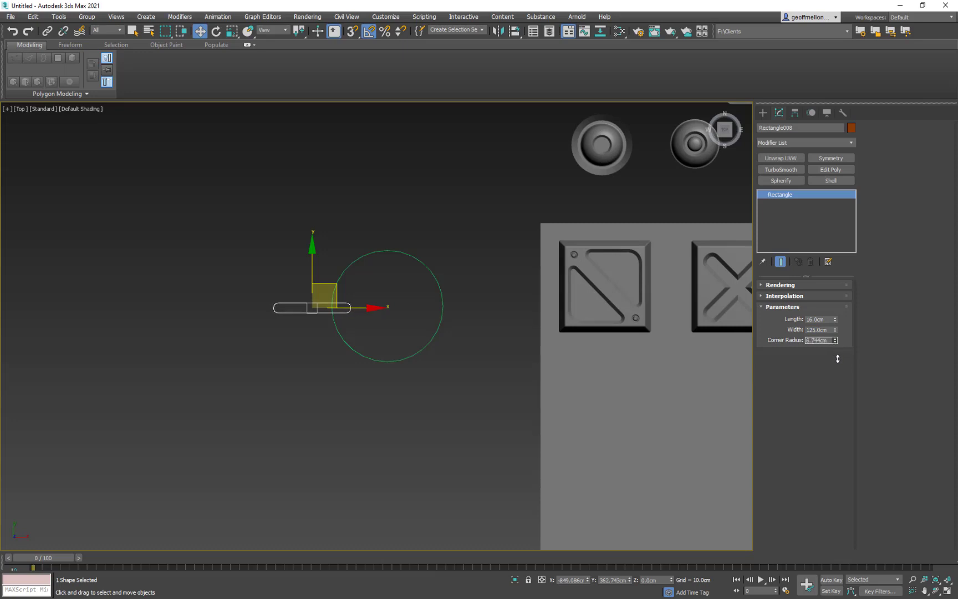
- Nudge the rounded rectangle slightly toward the circle's horizontal centreline
middle_click_drag(460, 304, 477, 275)
left_click_drag(381, 279, 385, 279)
left_click_drag(334, 243, 335, 242)
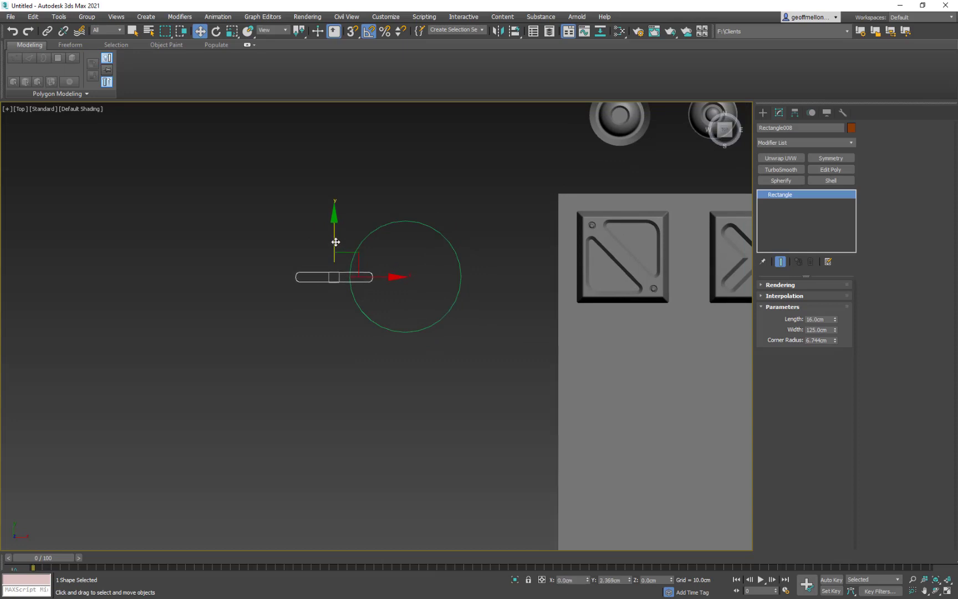
middle_click_drag(511, 298, 462, 330)
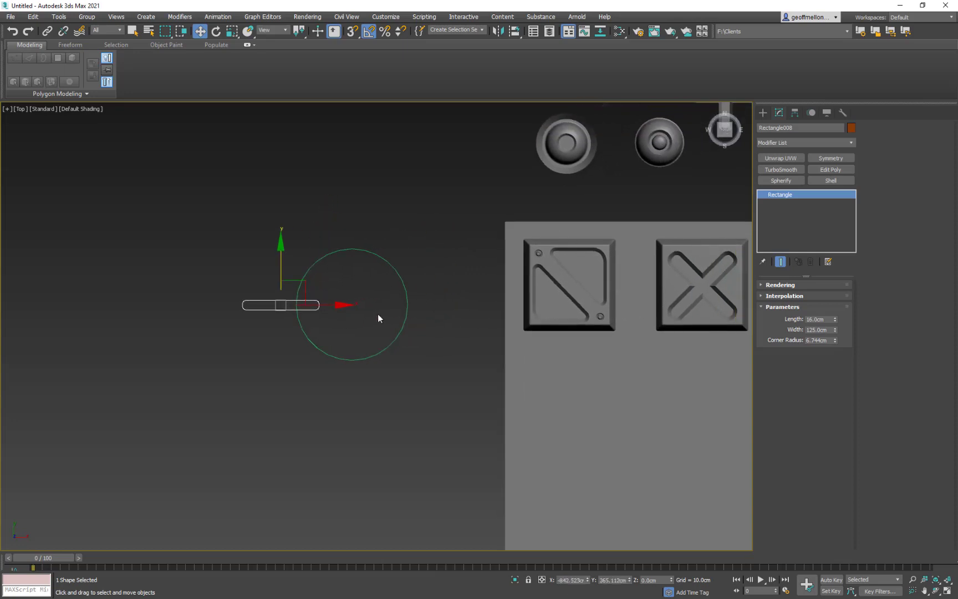
middle_click_drag(378, 318, 360, 285)
- Quick Align the rounded rectangle to the circle's centre and slide it along X until it straddles the circle's left edge
left_click(387, 260)
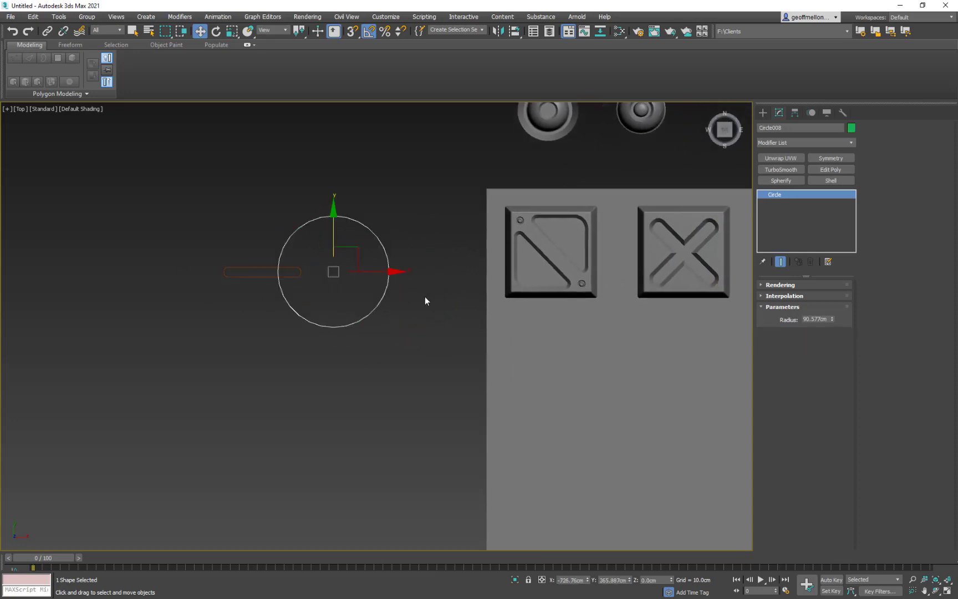
left_click(249, 269)
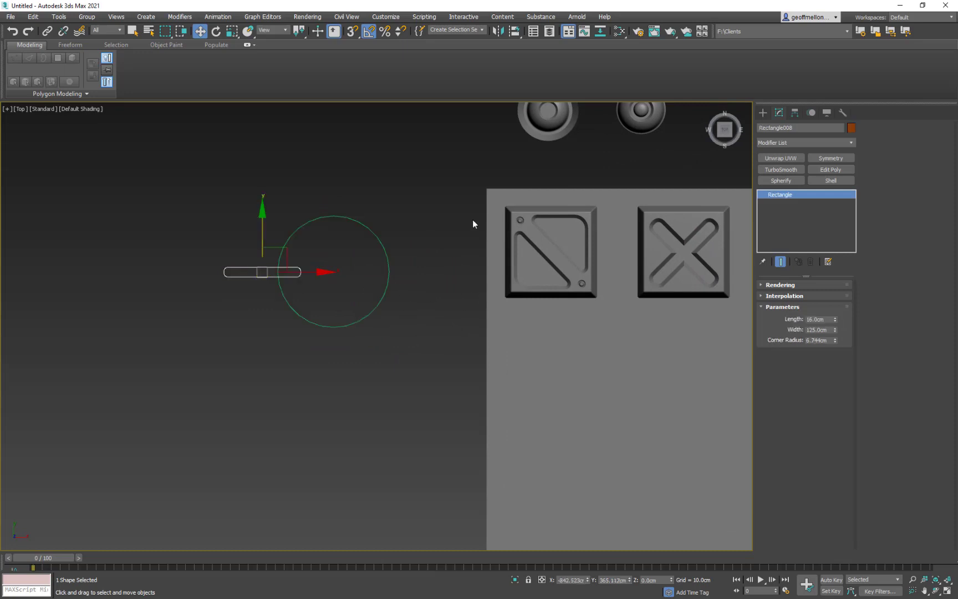
left_click(516, 31)
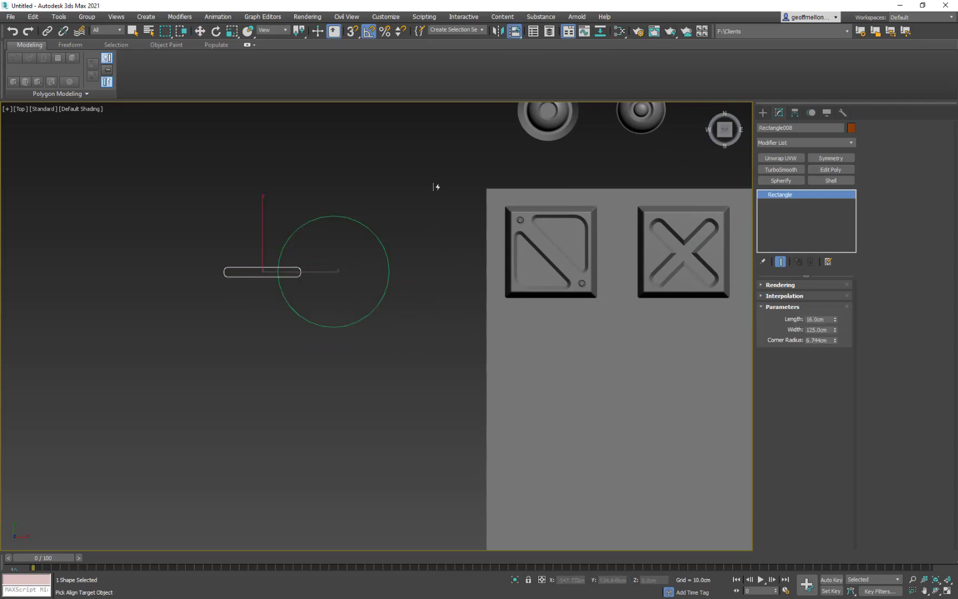
left_click(388, 276)
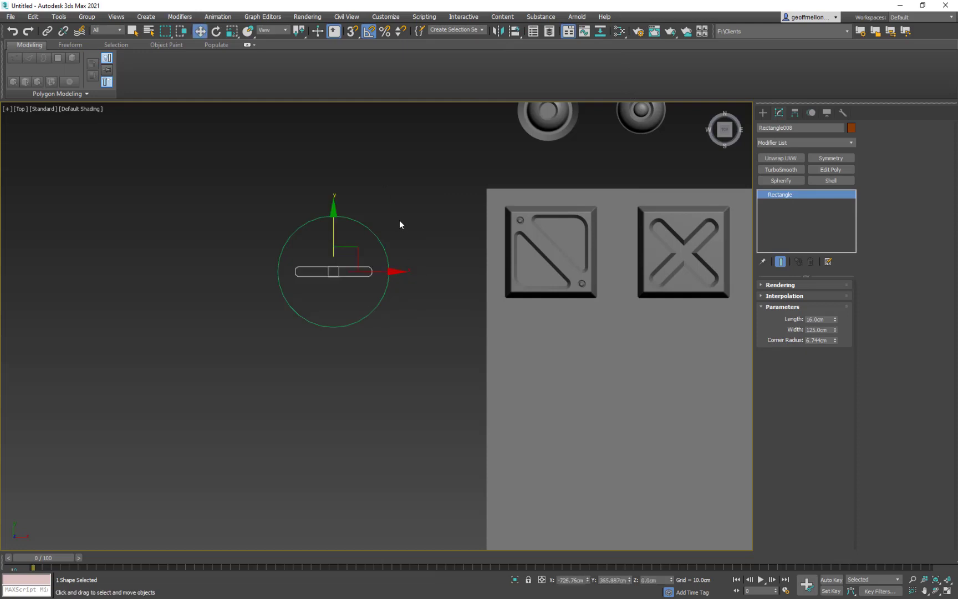
right_click(399, 224)
left_click_drag(384, 272, 333, 274)
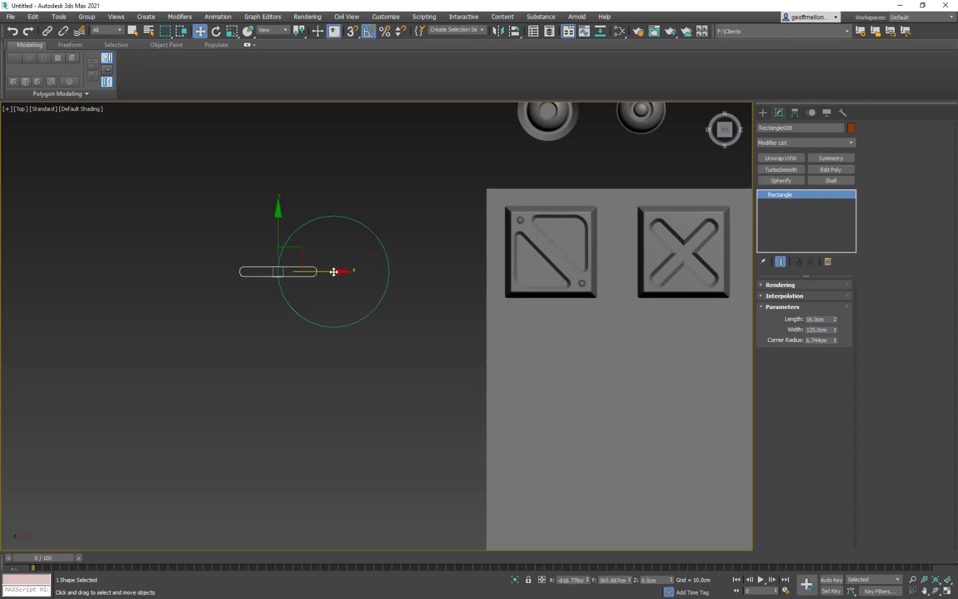
left_click_drag(332, 270, 319, 272)
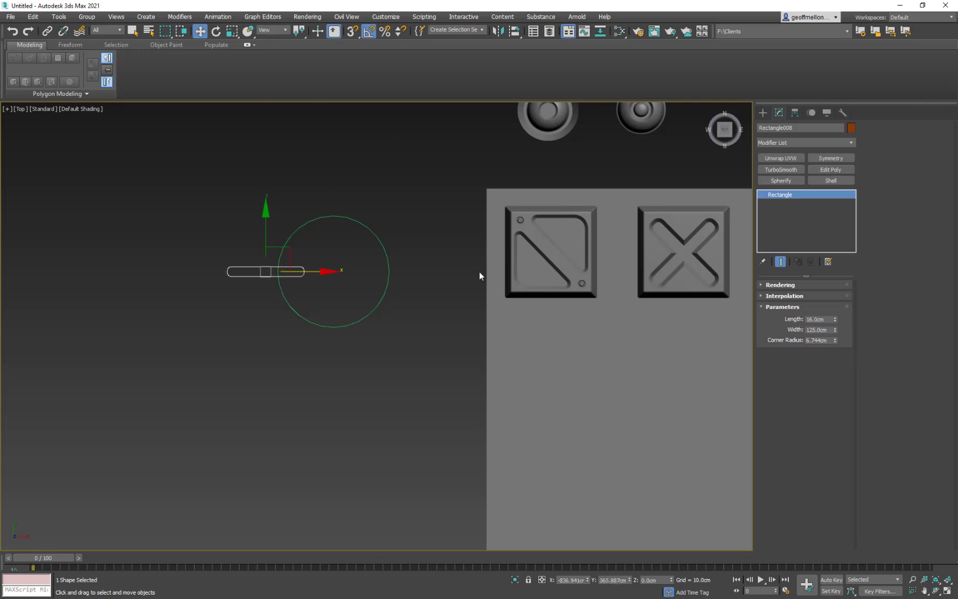
- Move only the rounded rectangle's pivot to the circle's centre using Quick Align, leaving pivot editing at the end
middle_click_drag(462, 256, 481, 257)
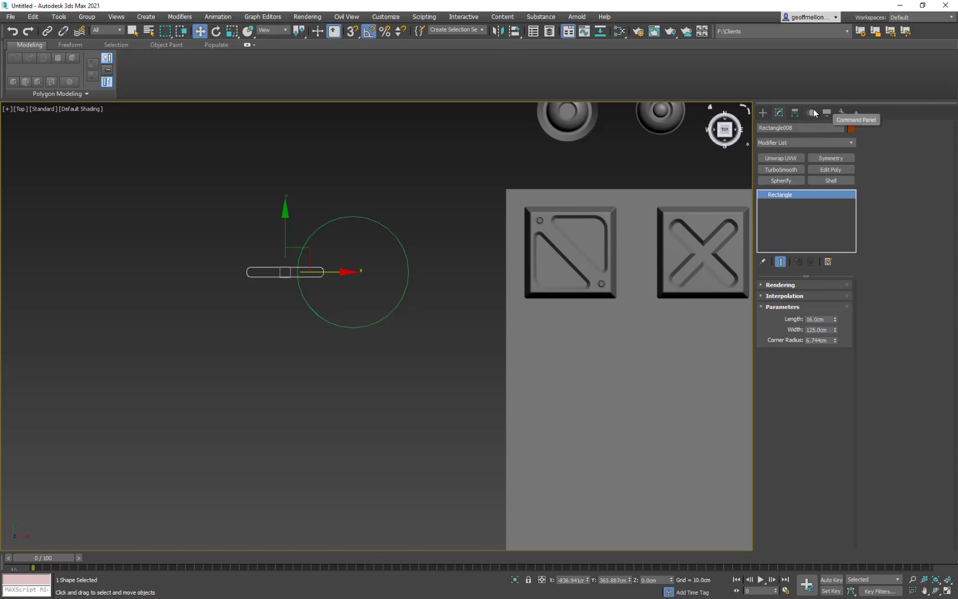
left_click(793, 112)
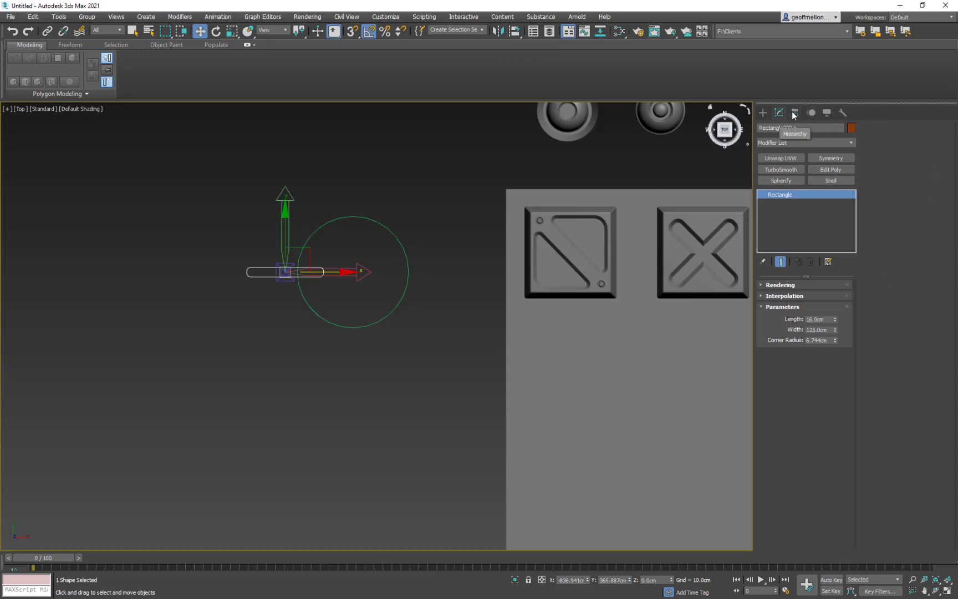
left_click(802, 181)
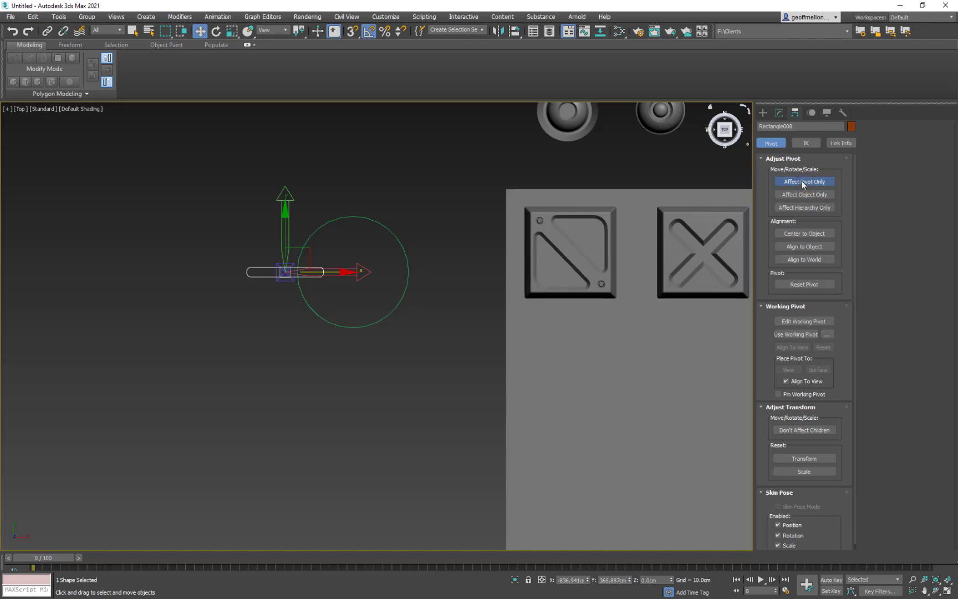
left_click(779, 112)
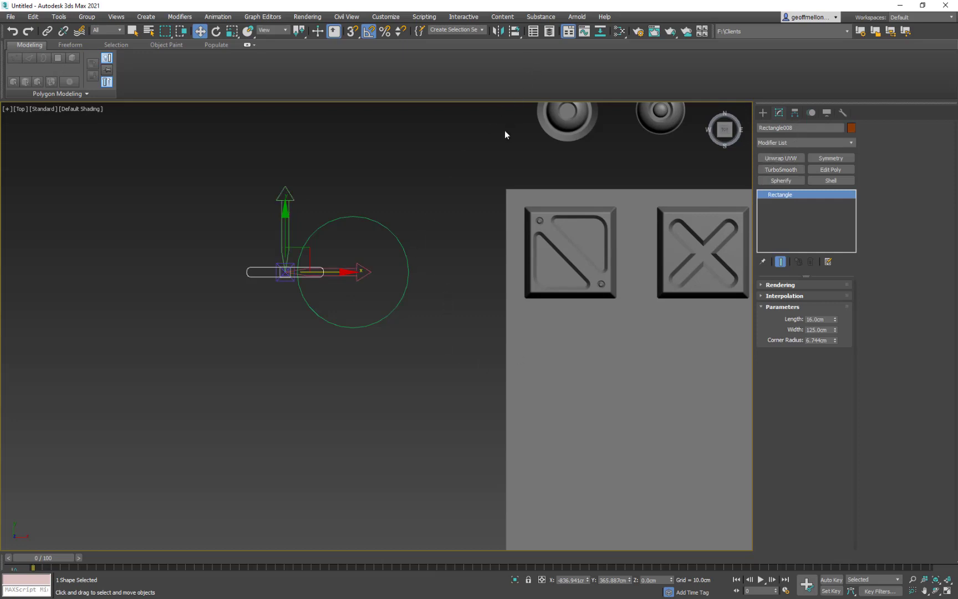
left_click(517, 33)
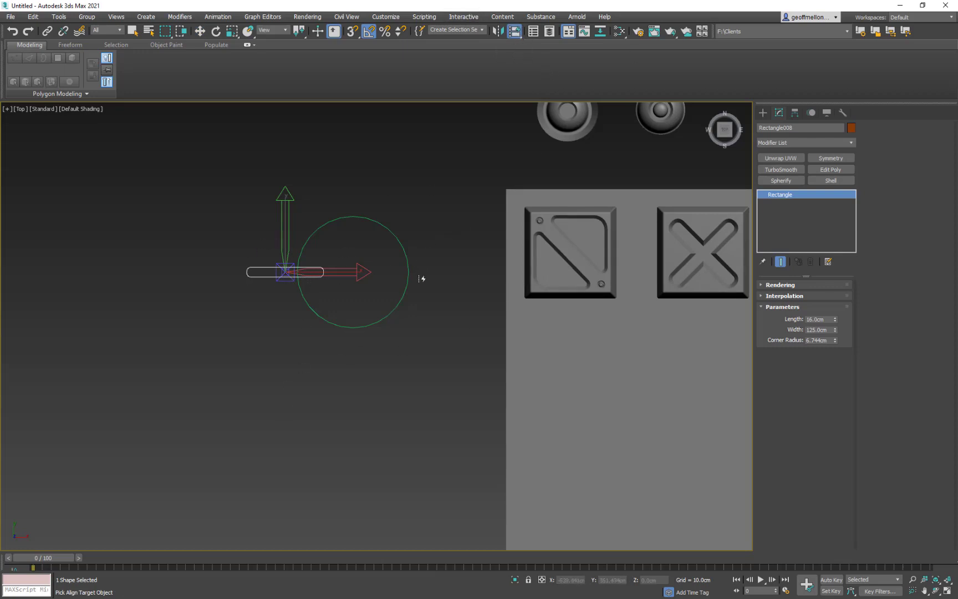
left_click(408, 284)
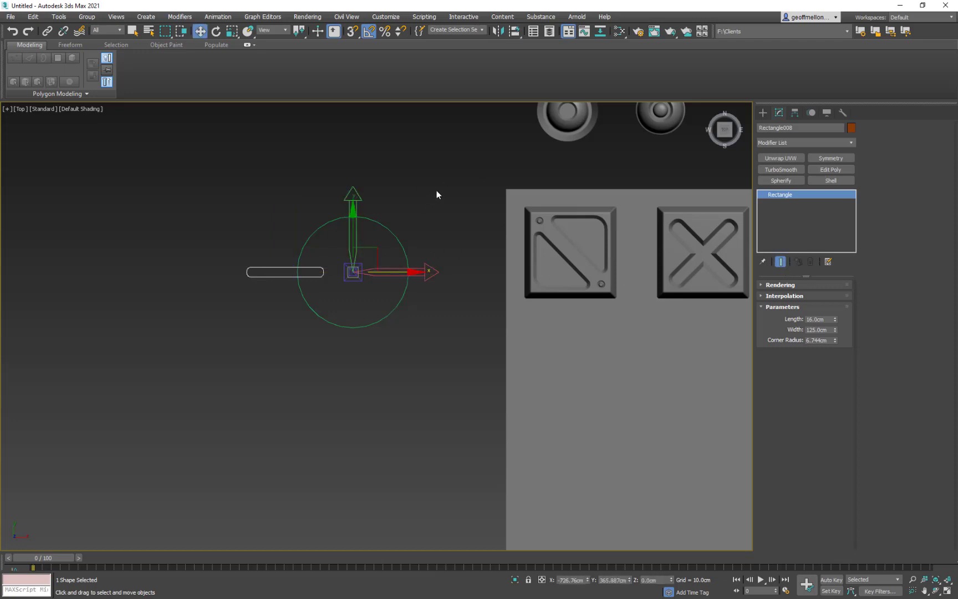
key("Insert")
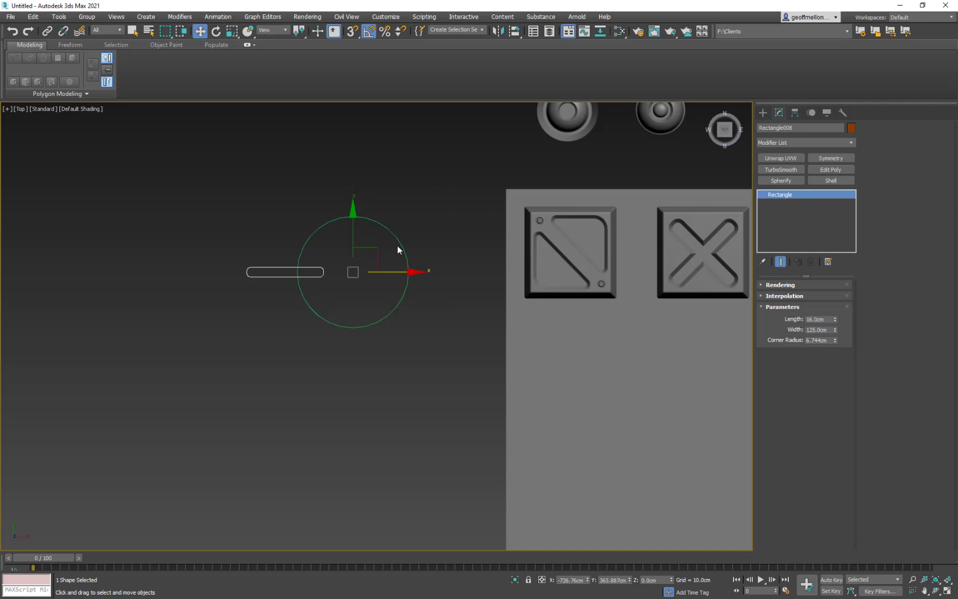
- Try rotating the rounded rectangle around the circle's centre and undo the rotation
key("e")
left_click_drag(400, 246, 432, 291)
key("ctrl+z")
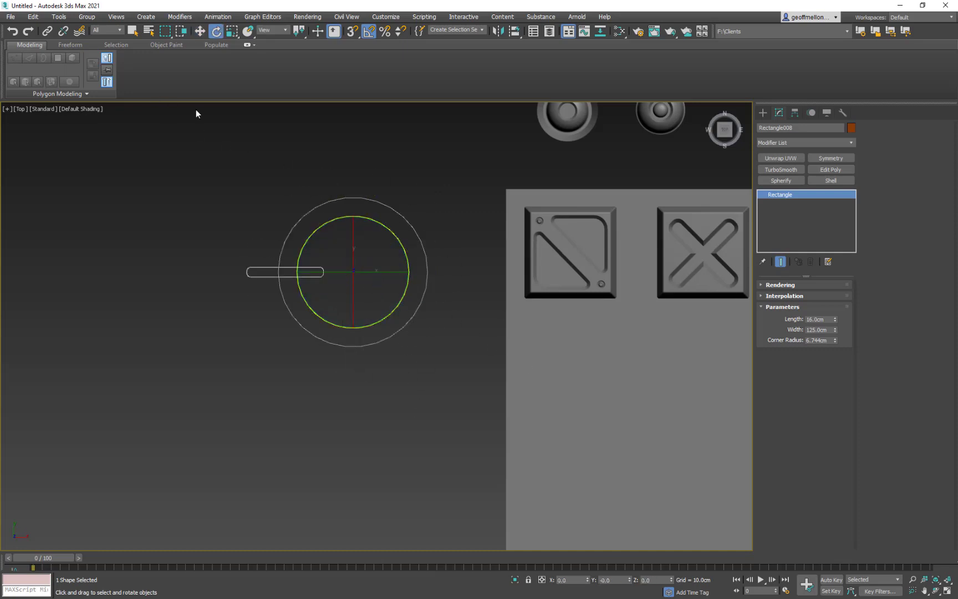
- Start the Array tool for the rounded rectangle, move its dialog clear of the circle and enable the preview
left_click(33, 16)
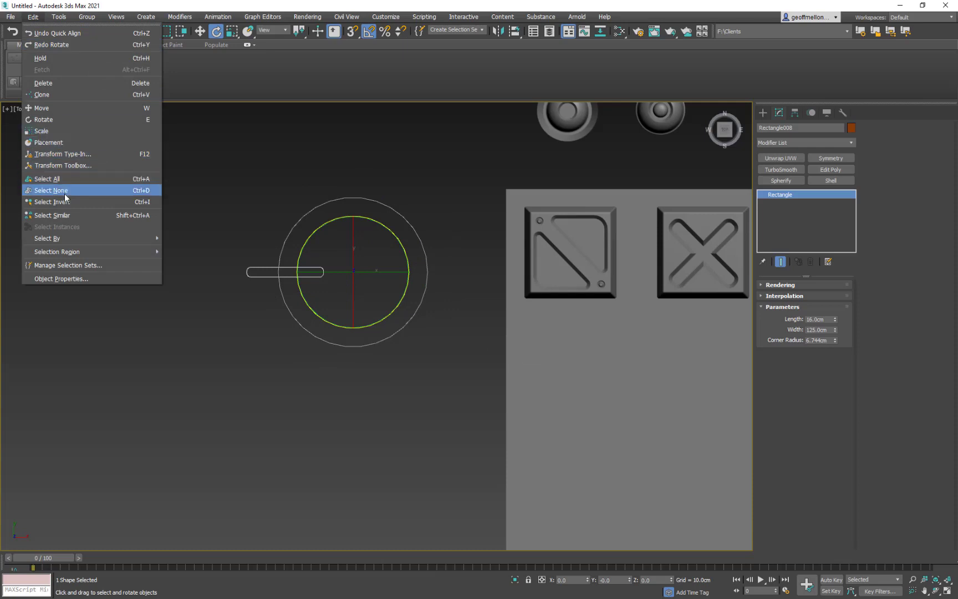
mouse_move(60, 17)
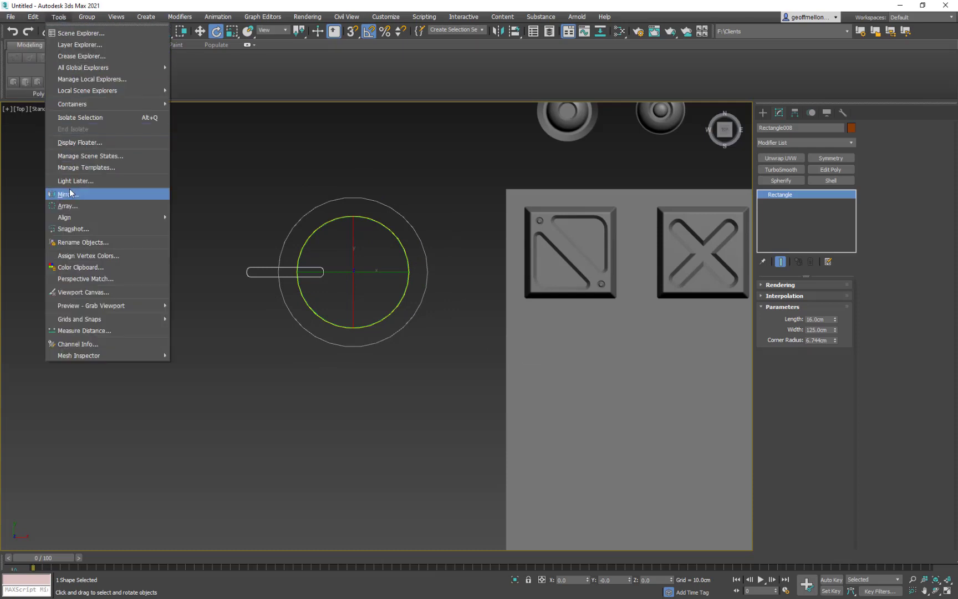
left_click(69, 206)
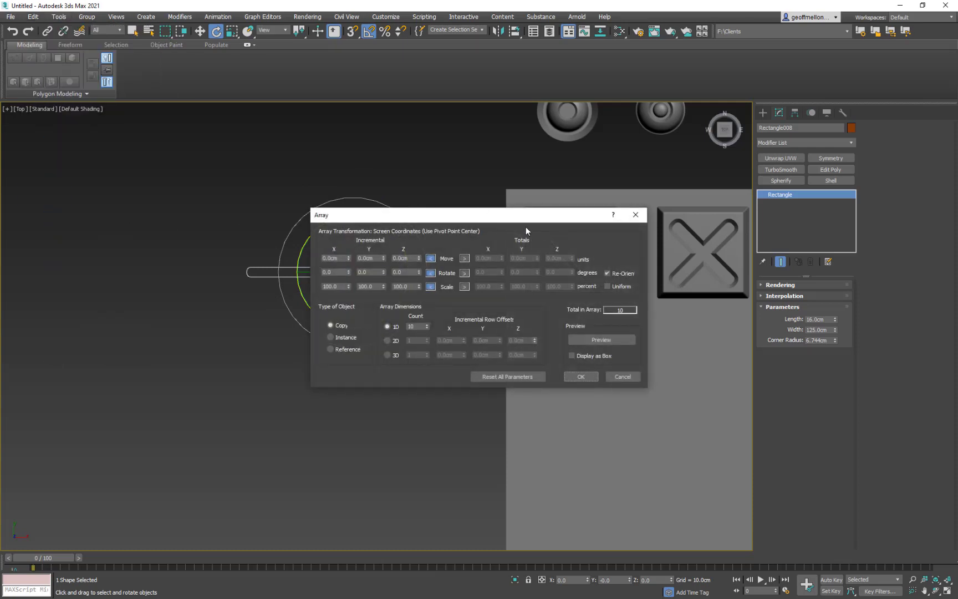
left_click_drag(524, 215, 372, 103)
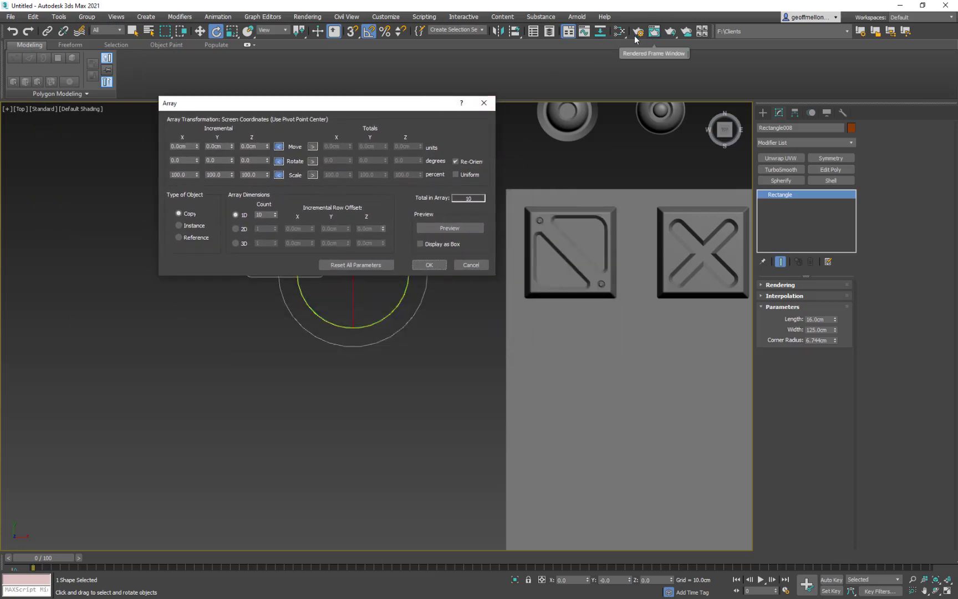
left_click_drag(624, 35, 625, 2)
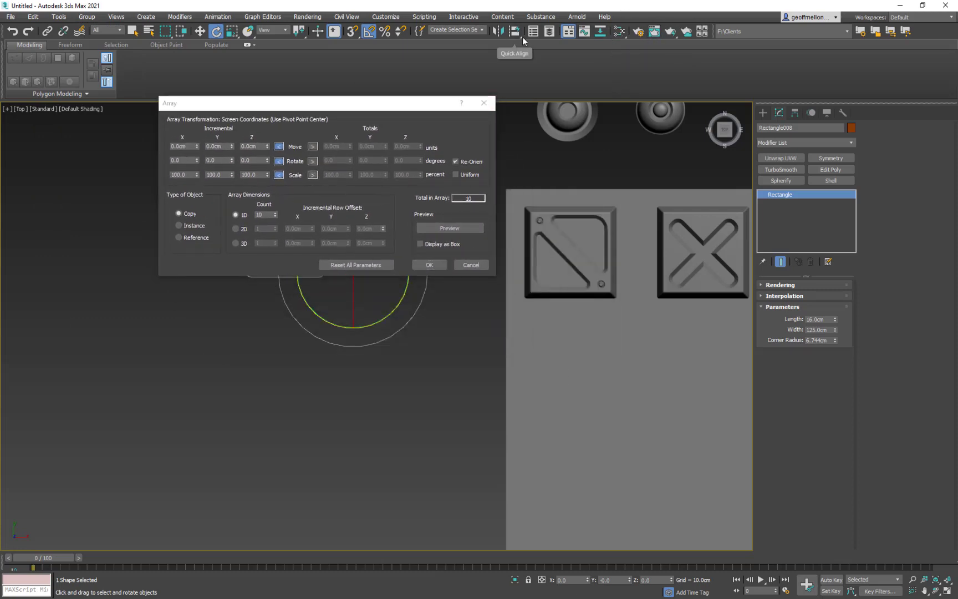
left_click_drag(523, 36, 522, 58)
left_click_drag(615, 68, 625, 72)
left_click_drag(627, 35, 533, 57)
left_click_drag(368, 99, 366, 361)
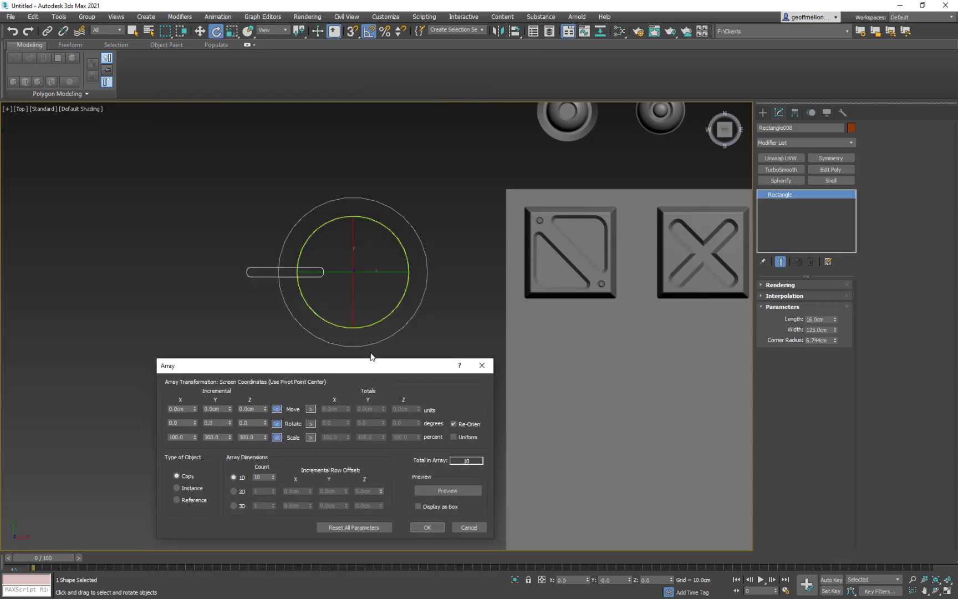
middle_click_drag(413, 284, 382, 217)
left_click(448, 490)
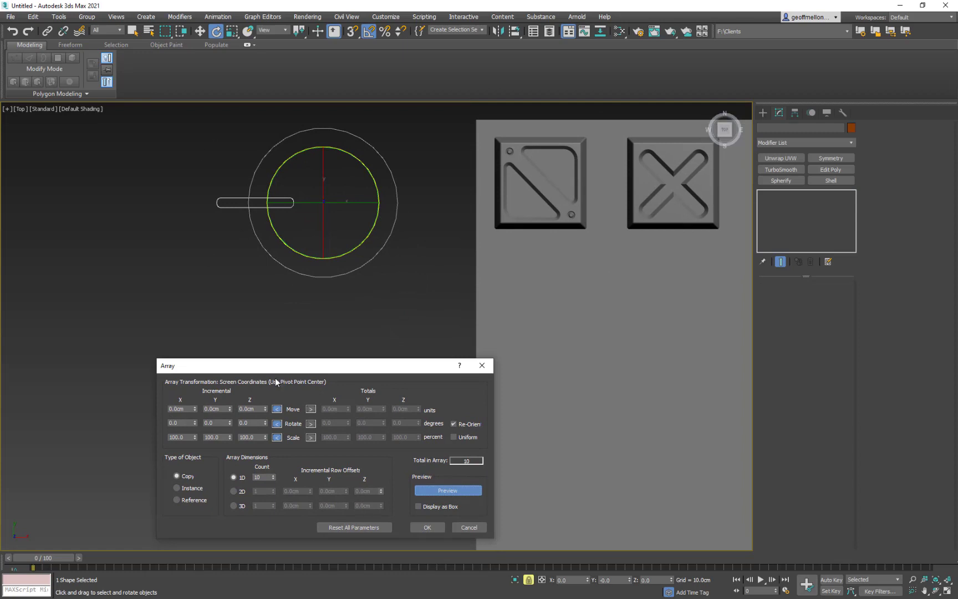
- Try an 85 cm incremental Z move in the array, restore the rectangle's centred pivot and reset the Z move to 0
left_click_drag(266, 408, 270, 366)
key("ctrl+z")
middle_click_drag(324, 297, 325, 278)
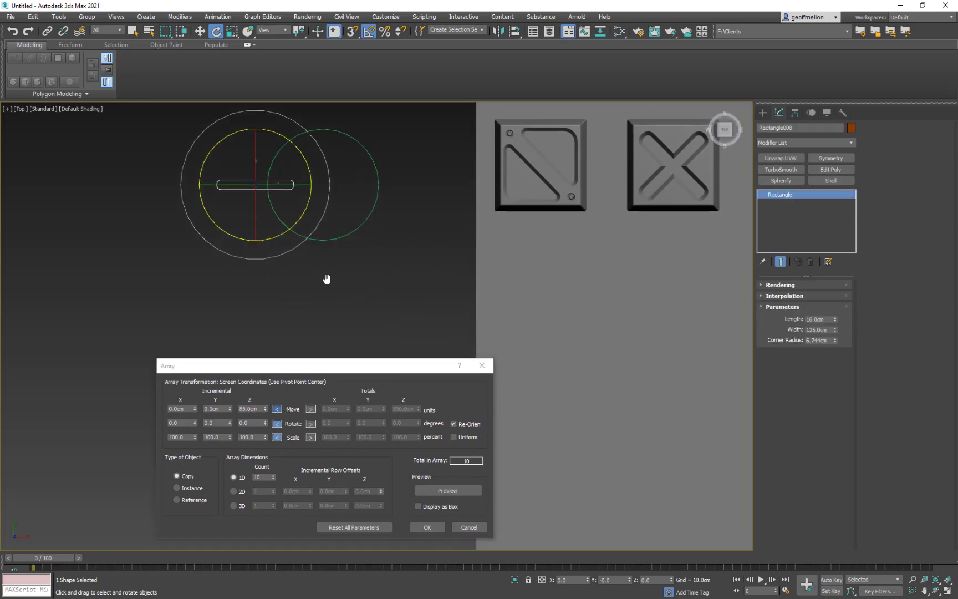
left_click(29, 31)
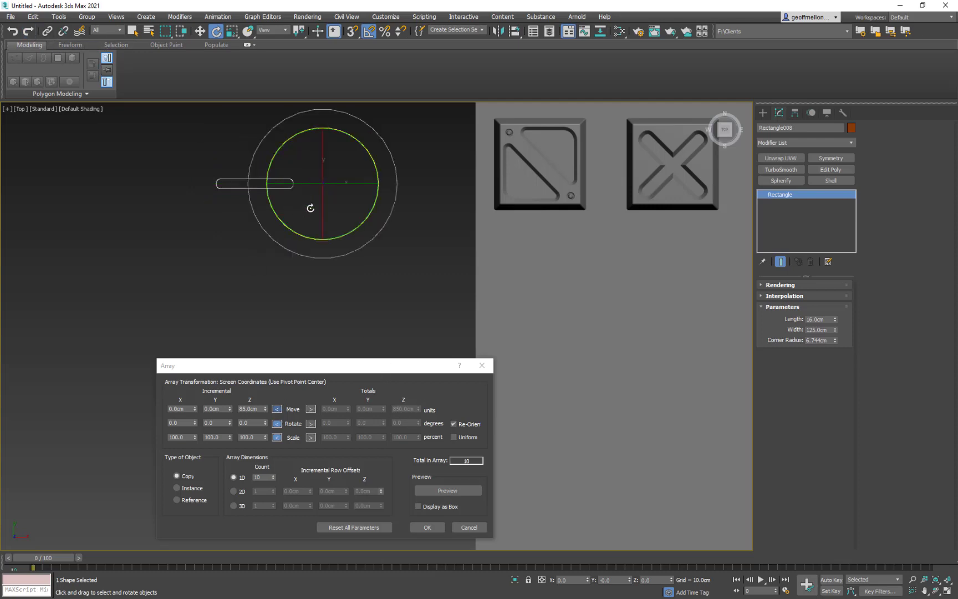
left_click(262, 410)
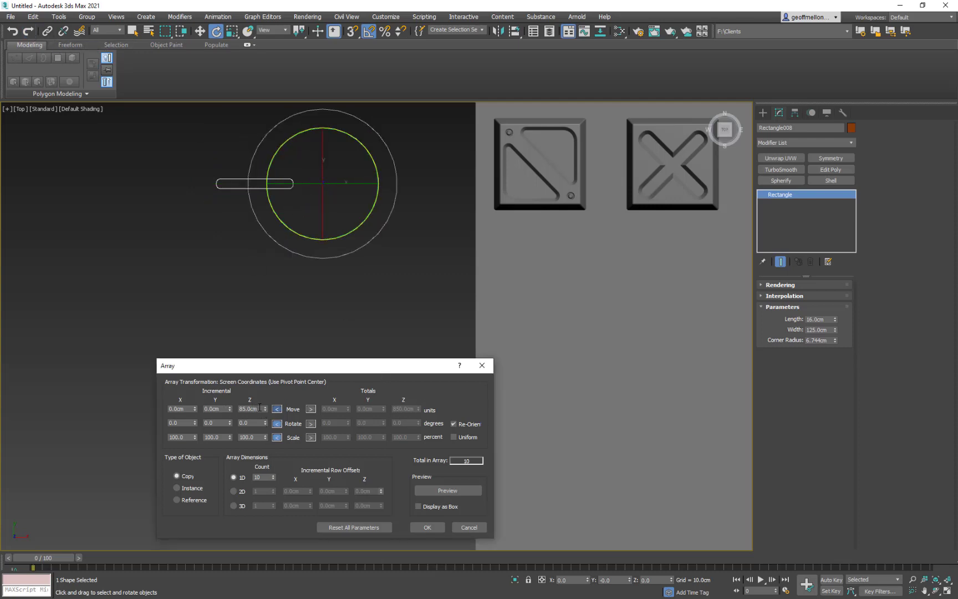
left_click_drag(259, 409, 155, 387)
type("0")
key("Return")
- Preview the array with a 5 cm incremental Y move and reset that move to 0
mouse_move(229, 408)
left_mouse_down()
mouse_move(232, 393)
mouse_move(231, 406)
left_mouse_up()
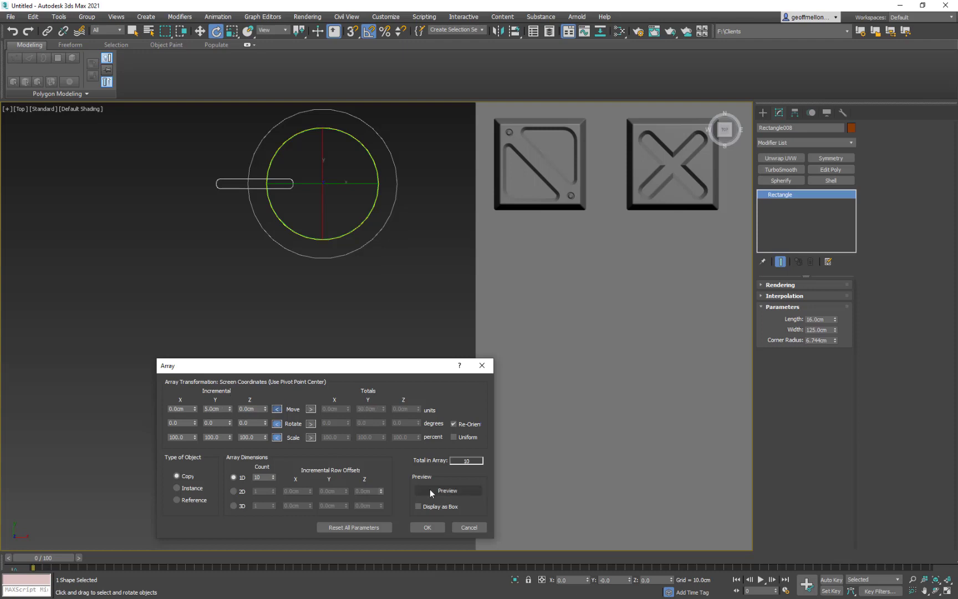
left_click(467, 489)
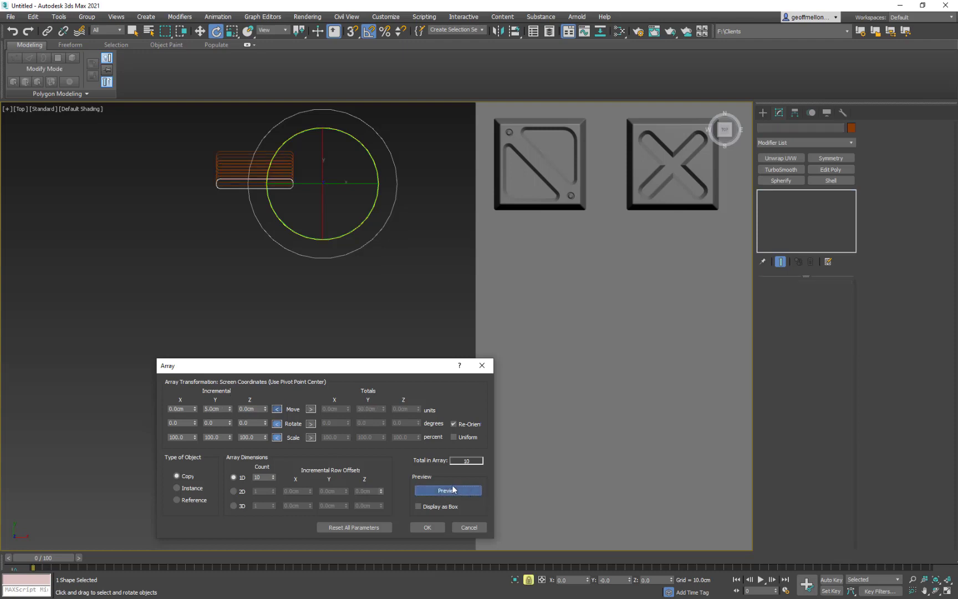
double_click(224, 408)
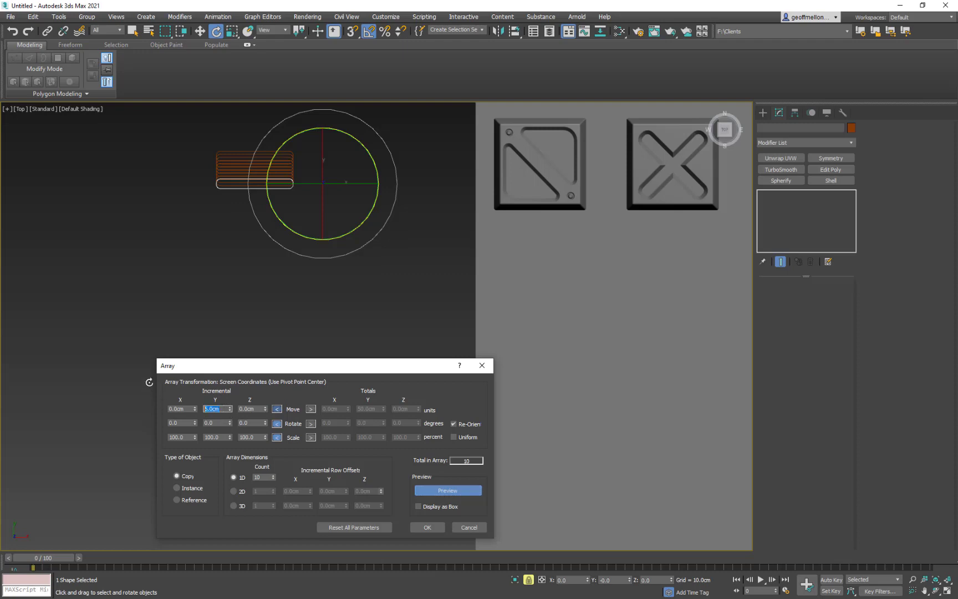
type("0")
key("Return")
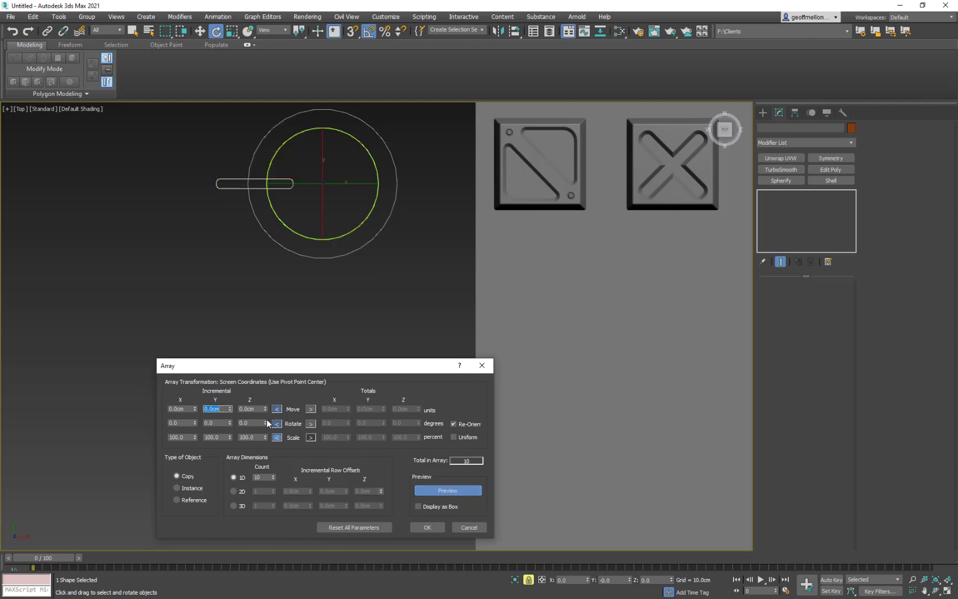
- Set the array's incremental Z rotation to 47 degrees and its 1D count to 4
left_click_drag(265, 422, 265, 400)
double_click(258, 477)
type("4")
key("Return")
left_click(255, 424)
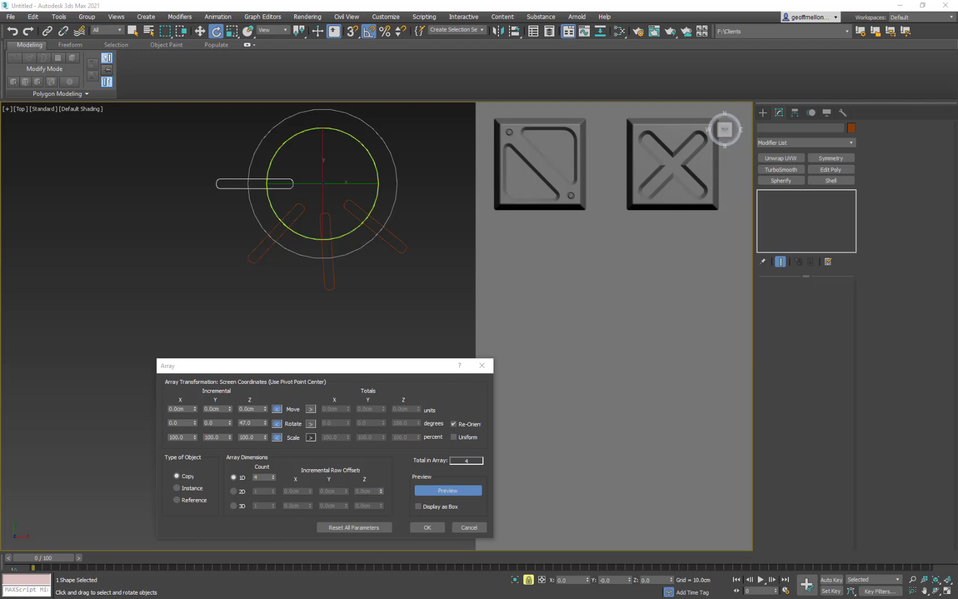
left_click(536, 375)
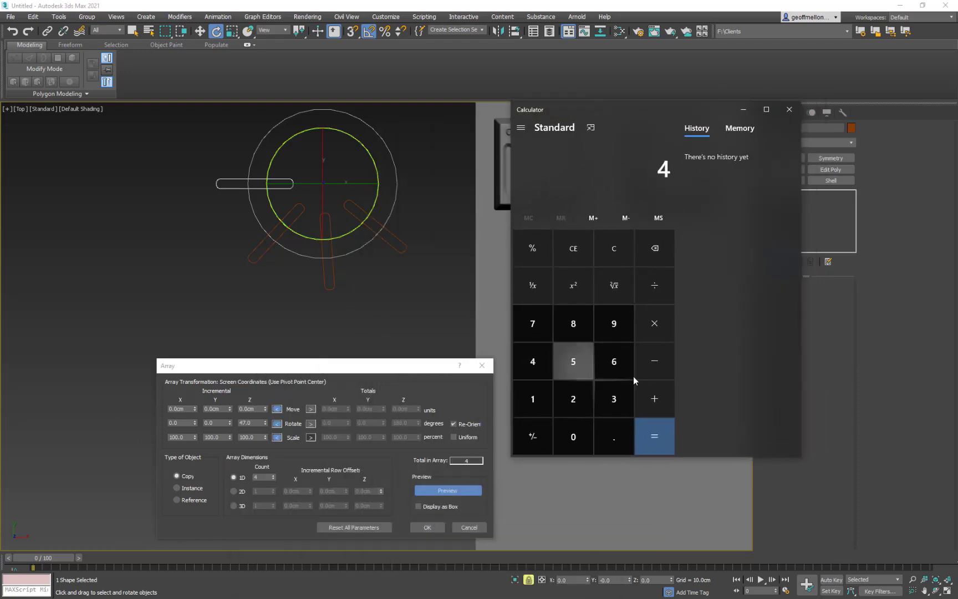
left_click(653, 326)
left_click(610, 385)
left_click(613, 363)
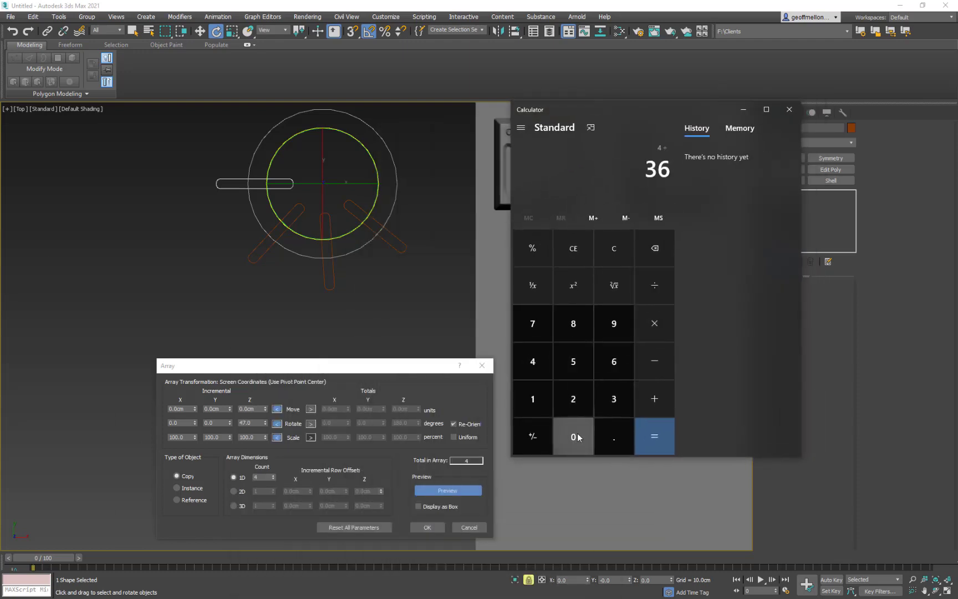
left_click(573, 437)
left_click(663, 434)
left_click(614, 248)
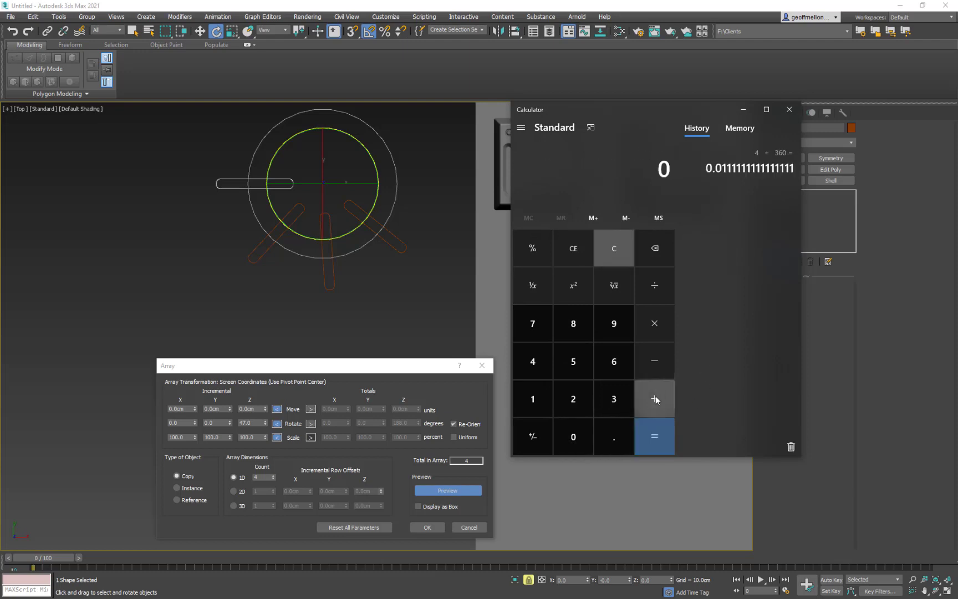
- Calculate 360 divided by 4 in Calculator and move the calculator out of the way
left_click(614, 398)
left_click(614, 361)
left_click(574, 436)
left_click(655, 285)
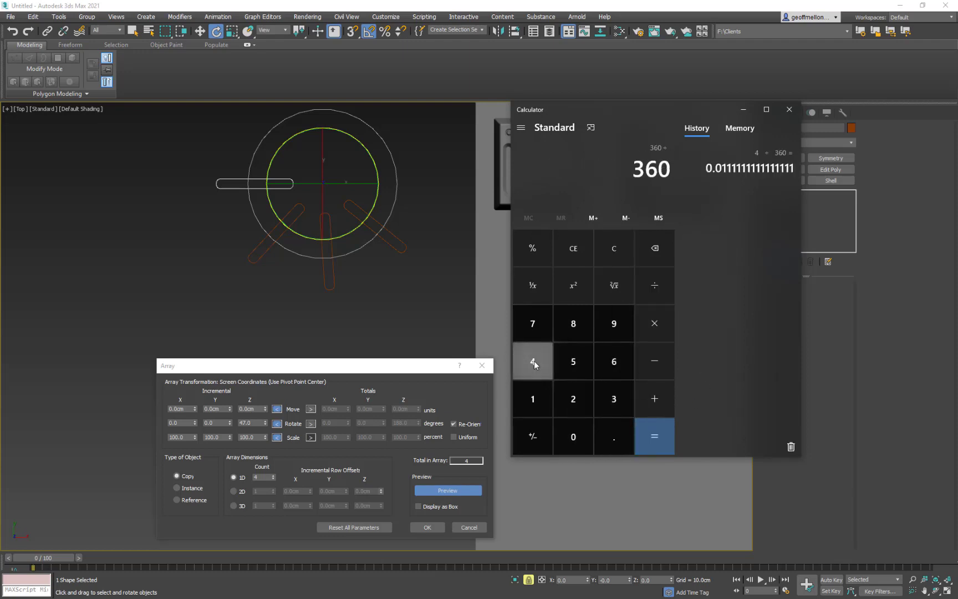
left_click(534, 360)
left_click(655, 435)
left_click_drag(712, 109, 0, 191)
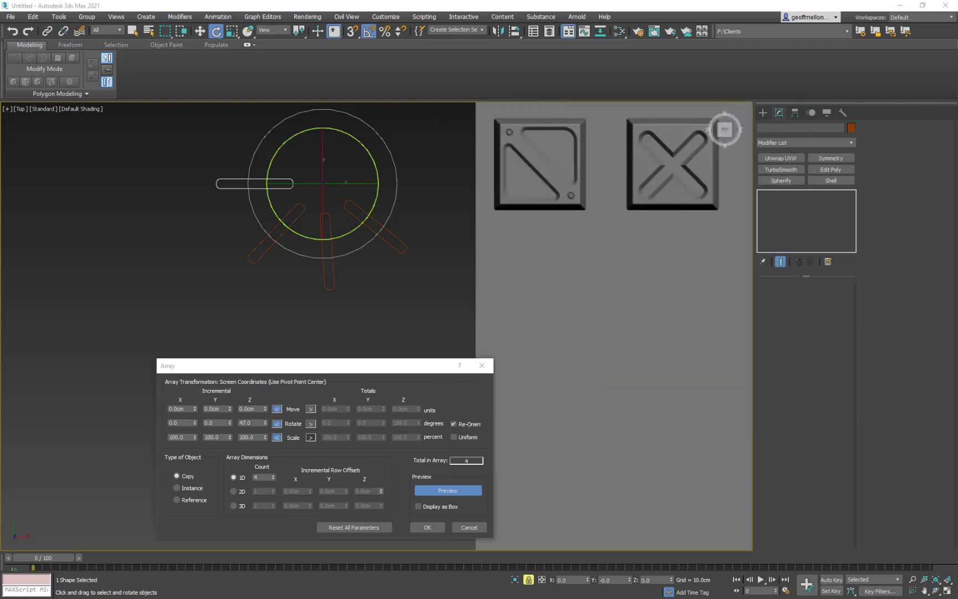
- Set the array's incremental Z rotation to 90 degrees and create the array of four rounded rectangles around the circle
left_click_drag(254, 426, 241, 424)
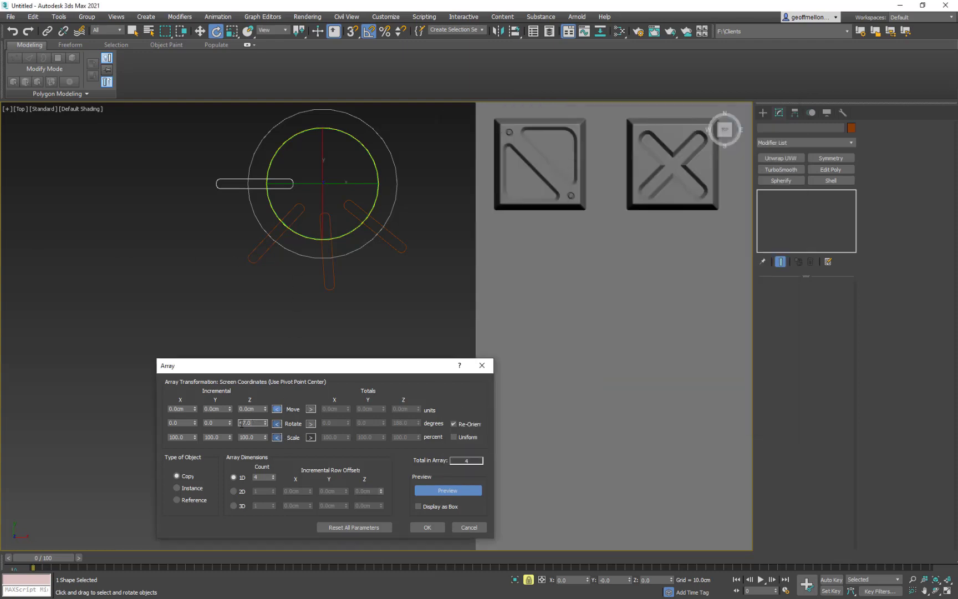
type("90")
key("Return")
middle_click_drag(337, 283, 323, 307)
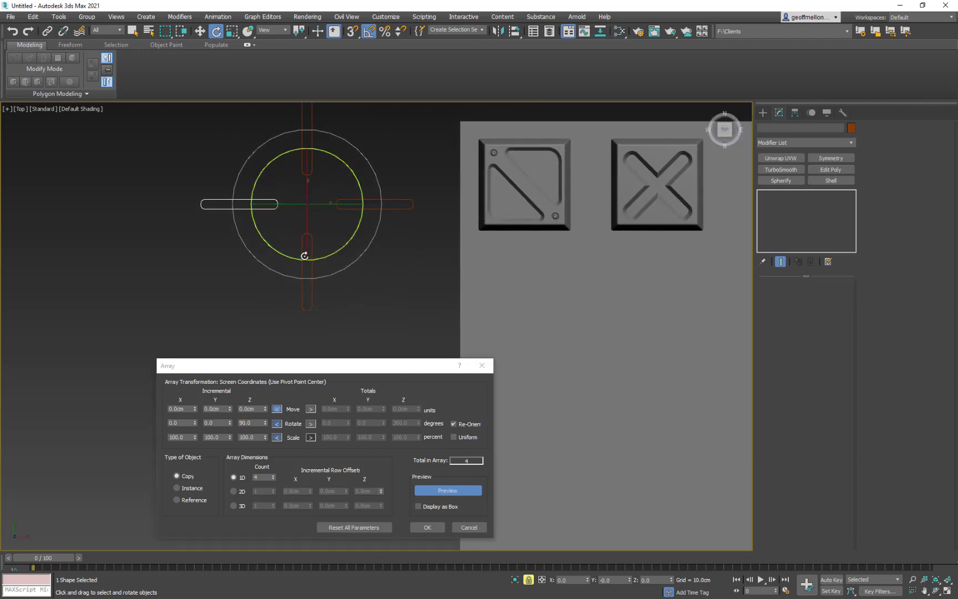
middle_click_drag(237, 285, 222, 263)
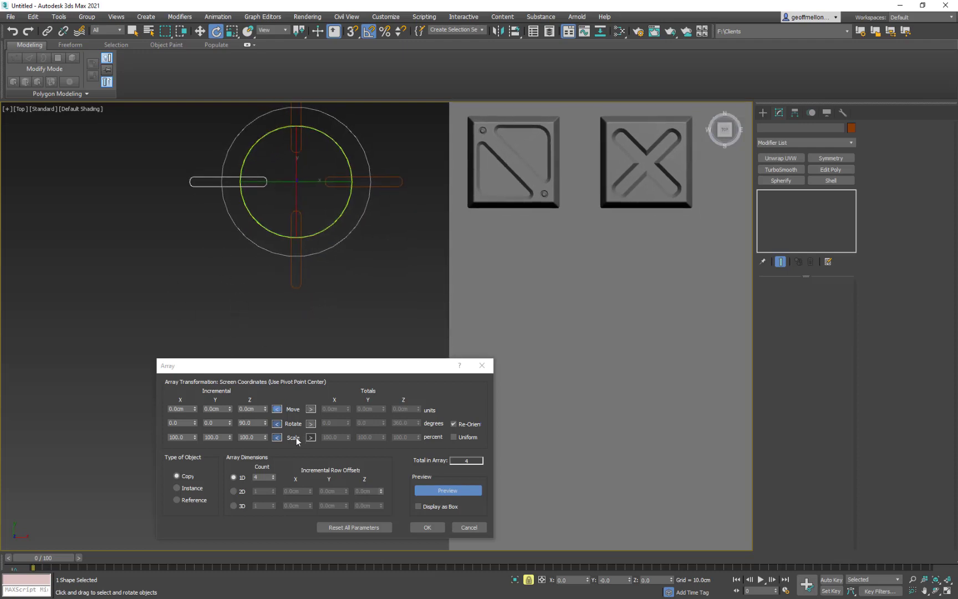
left_click(428, 527)
middle_click_drag(305, 238, 279, 289)
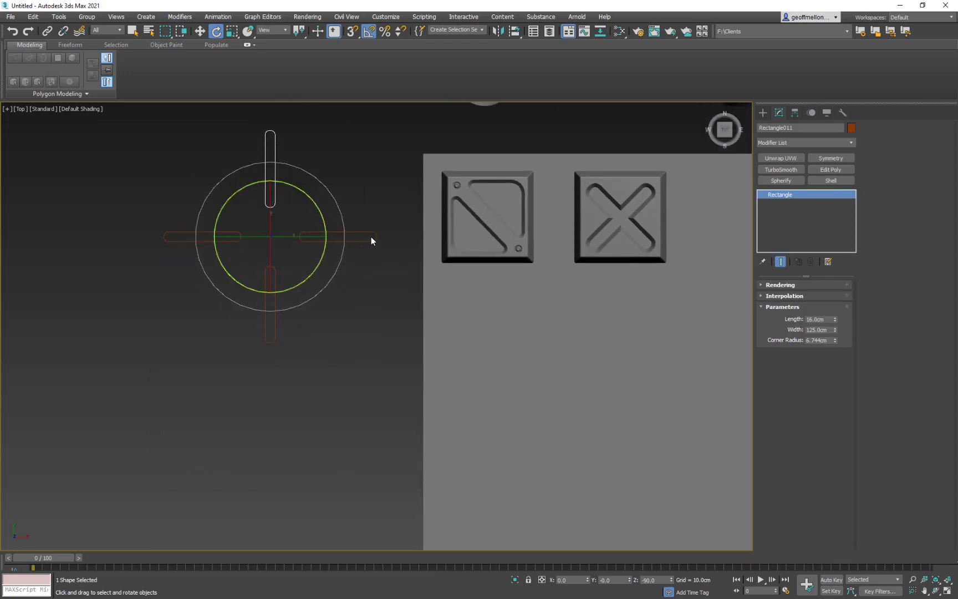
- Convert the rounded rectangle above the circle's centre to an editable spline
right_click(378, 154)
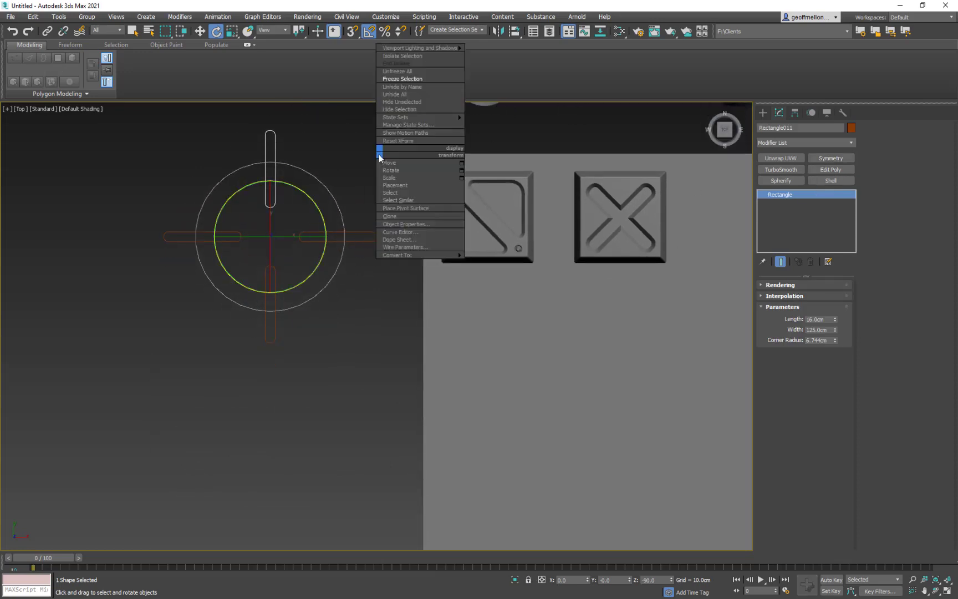
right_click(364, 168)
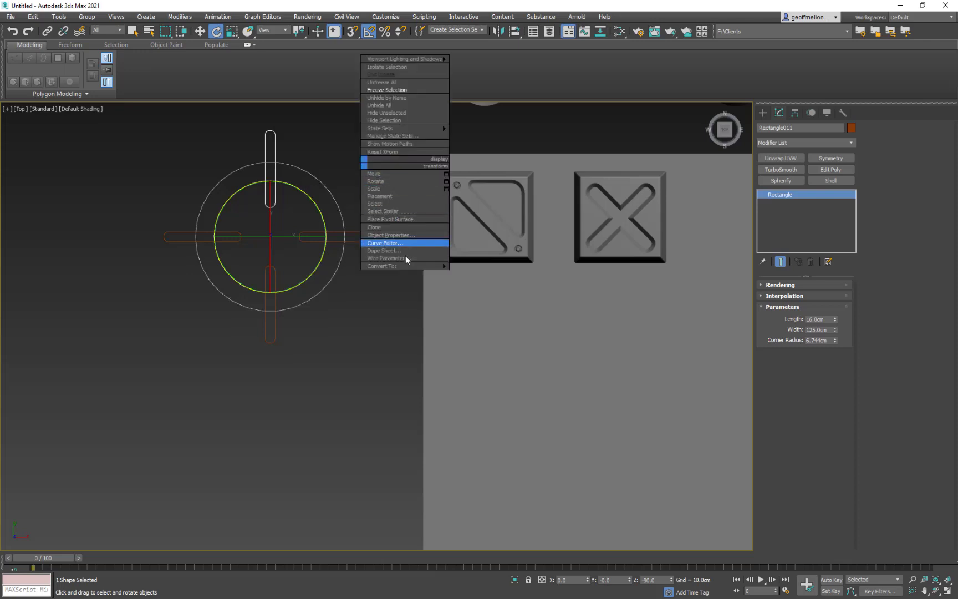
mouse_move(412, 267)
left_click(515, 268)
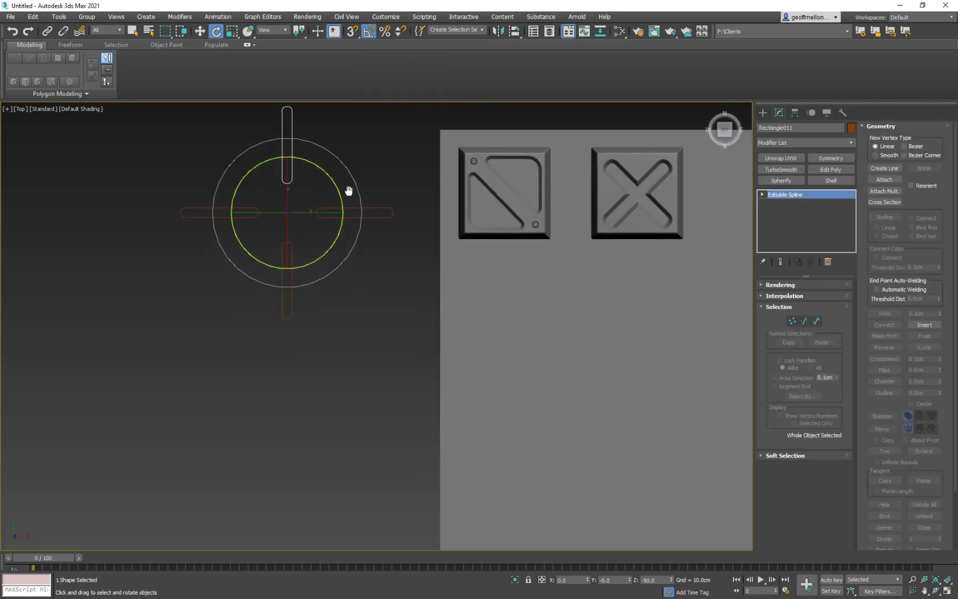
- Attach the other three rounded rectangles around the circle to the editable spline
left_click(884, 179)
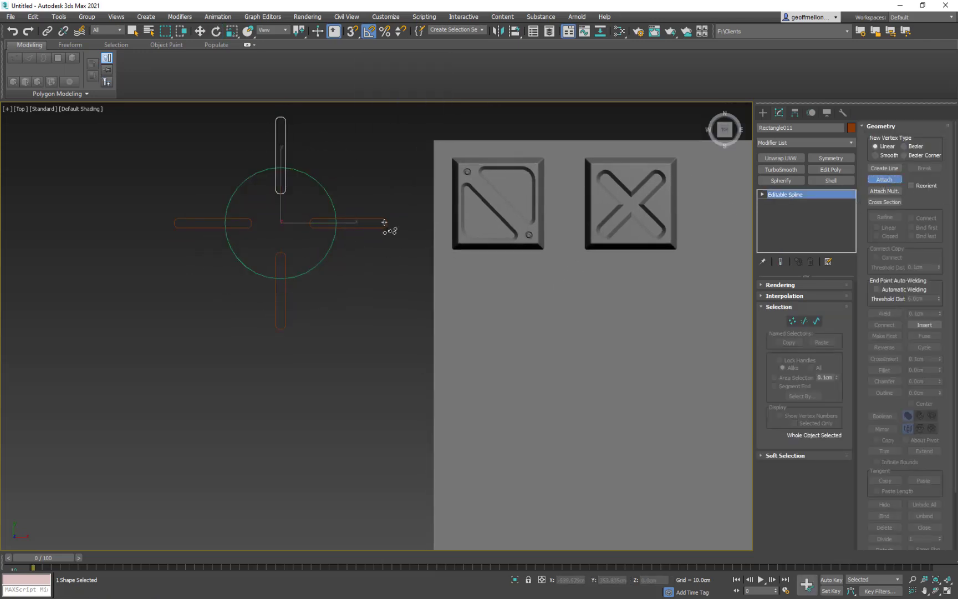
left_click(377, 225)
left_click(287, 326)
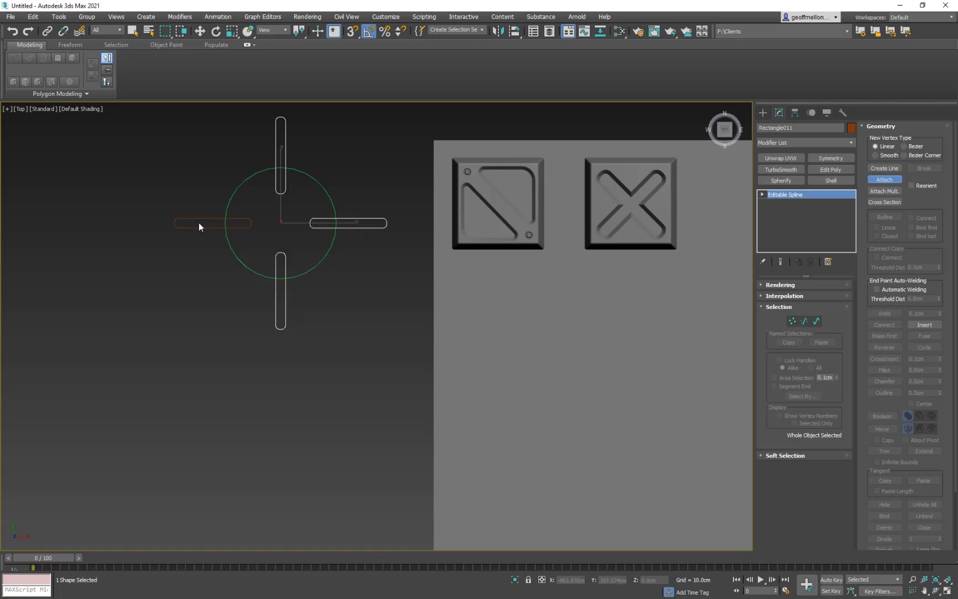
left_click(203, 224)
- Rotate the attached rounded rectangles 45 degrees clockwise around the circle's centre
key("e")
left_click_drag(333, 198, 342, 221)
mouse_move(399, 259)
middle_mouse_down()
mouse_move(400, 285)
mouse_move(401, 274)
middle_mouse_up()
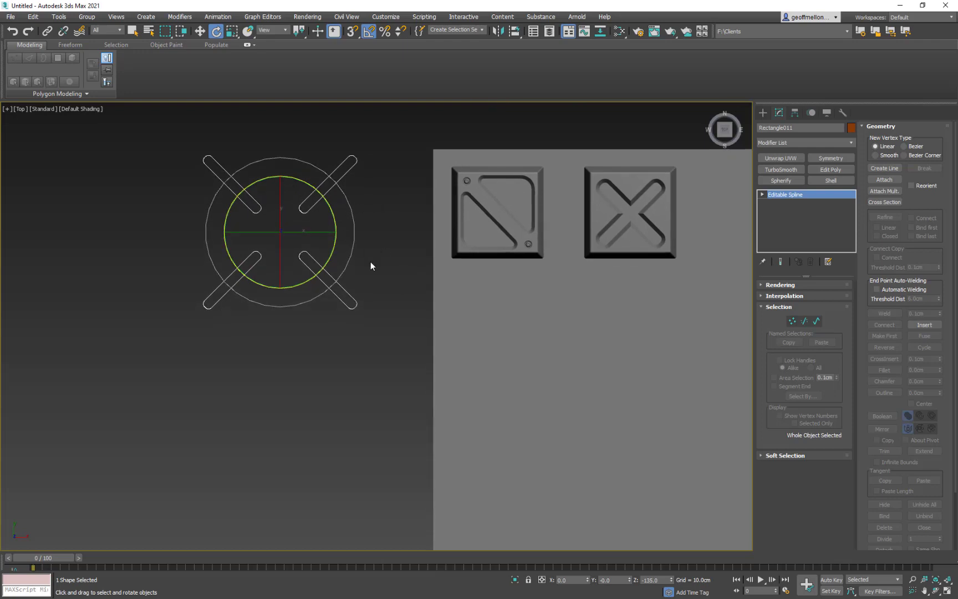
middle_click_drag(335, 241, 367, 269)
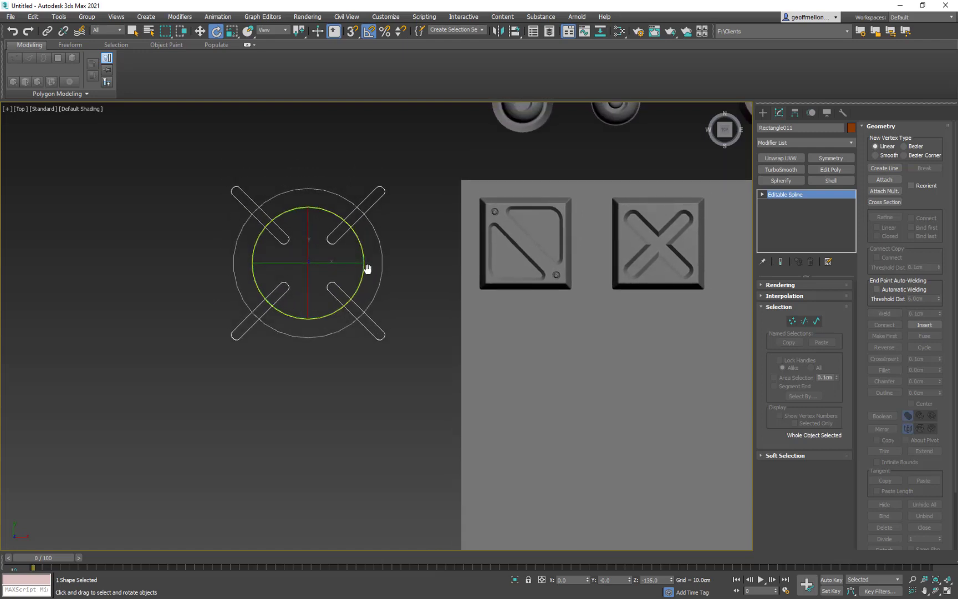
- Undo the rotation, attachments and array, going back to the single original rounded rectangle
key("ctrl+z")
key("ctrl+z")
key("ctrl+z")
key("ctrl+z")
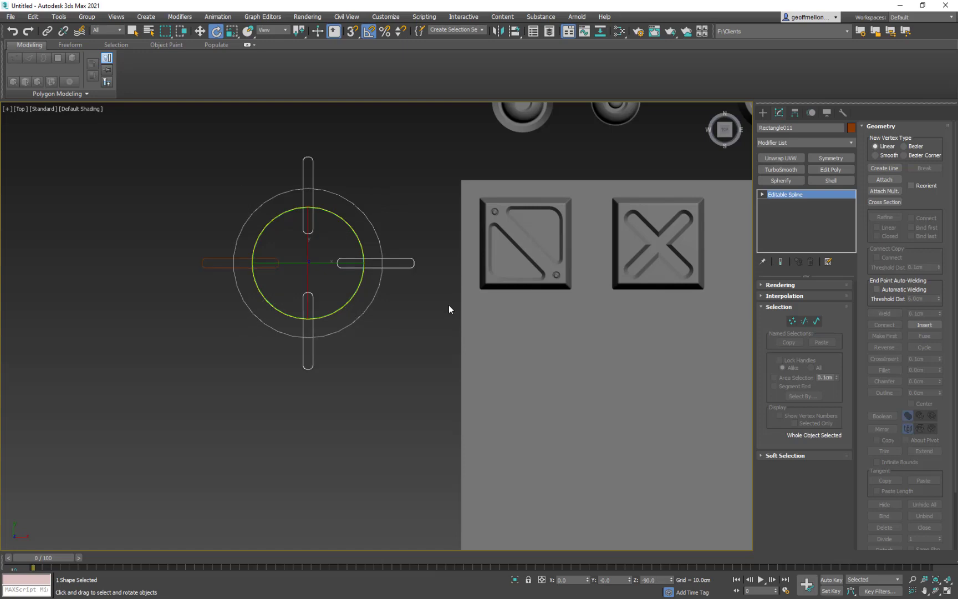
key("ctrl+z")
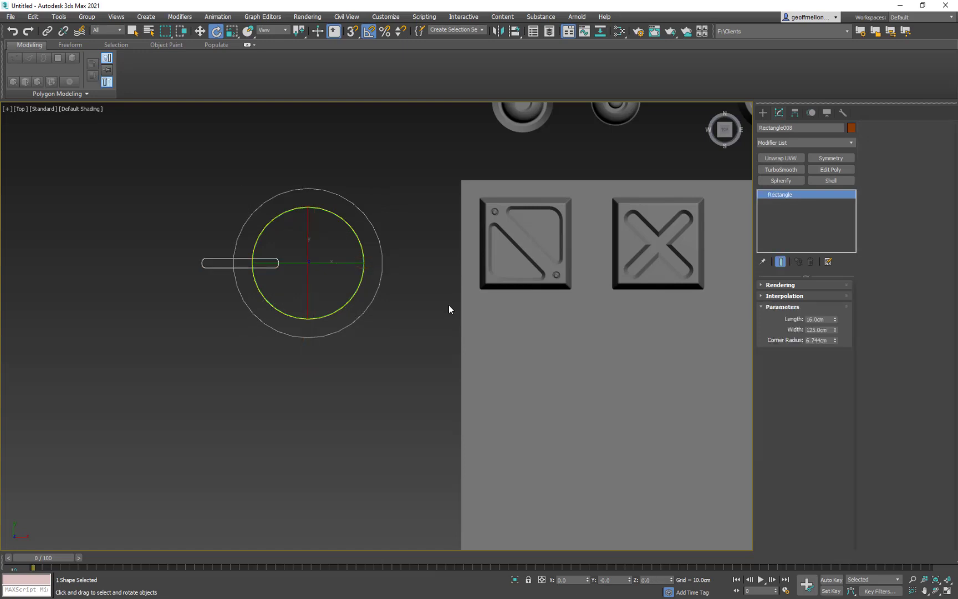
- Move the rounded rectangle about 16 cm outward along X and realign its pivot to the circle's centre
key("w")
left_click_drag(353, 262, 342, 267)
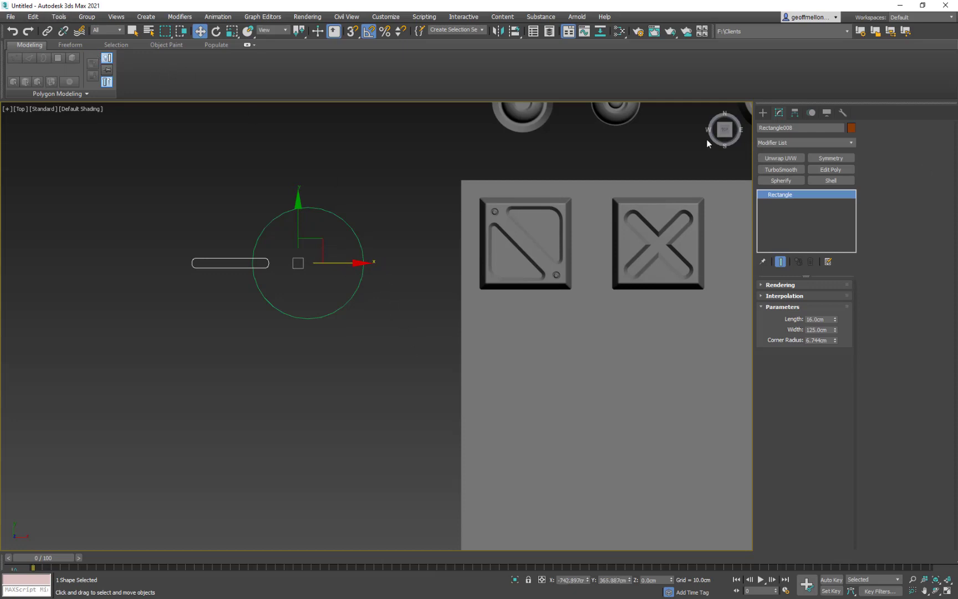
key("Insert")
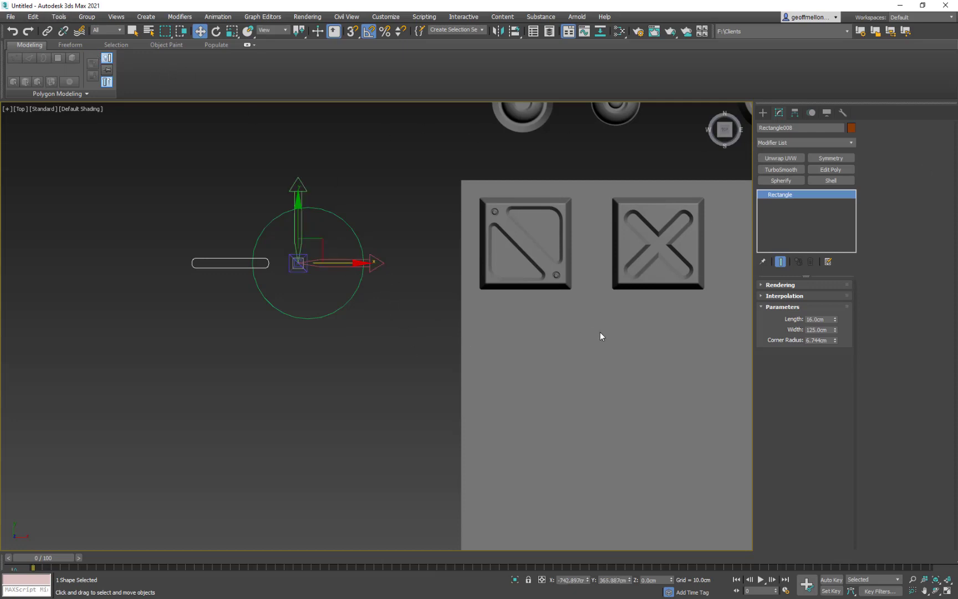
key("alt+a")
left_click(359, 237)
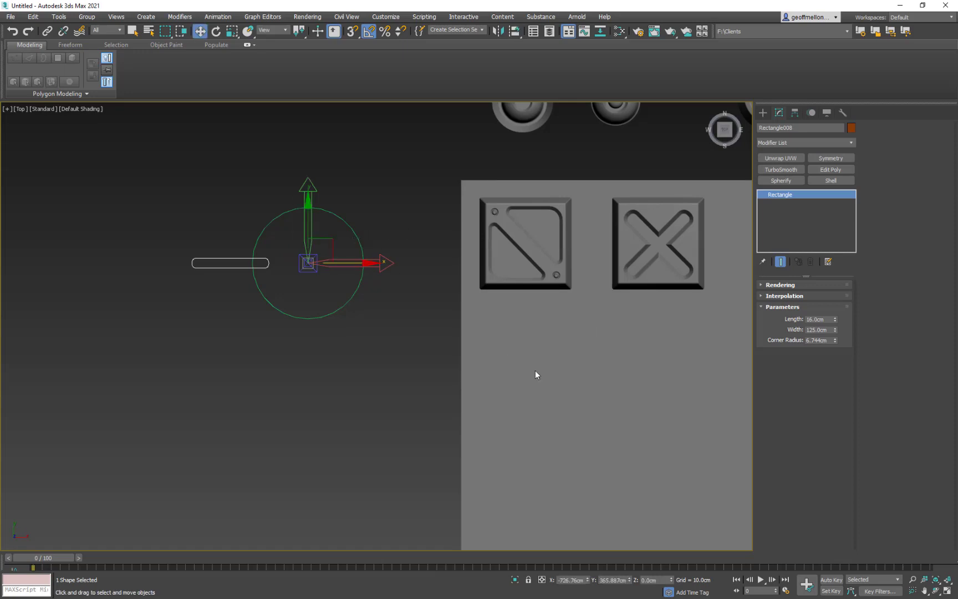
key("Insert")
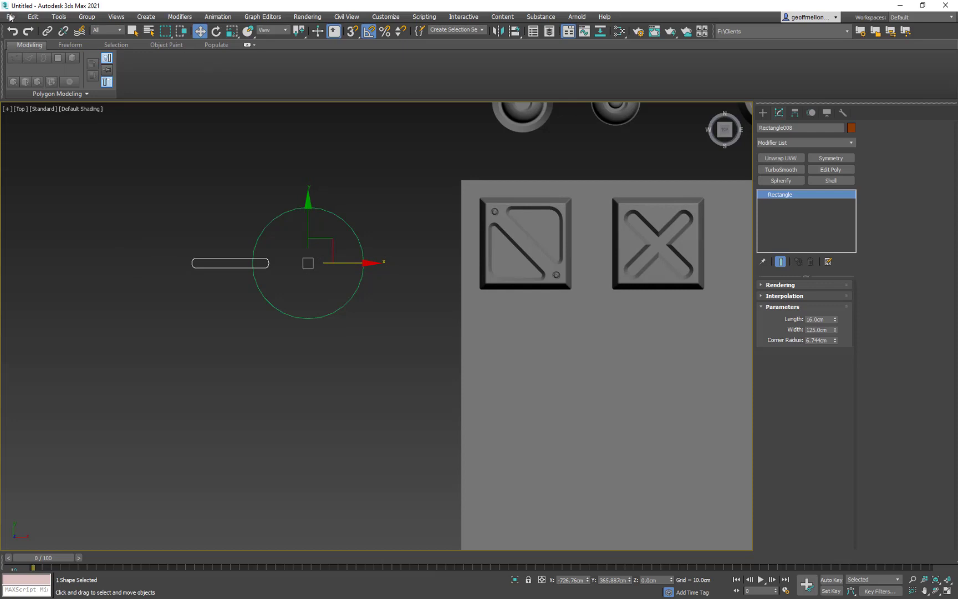
- Array the rounded rectangle around the circle as four copies with a 90-degree incremental Z rotation
left_click(59, 17)
left_click(68, 205)
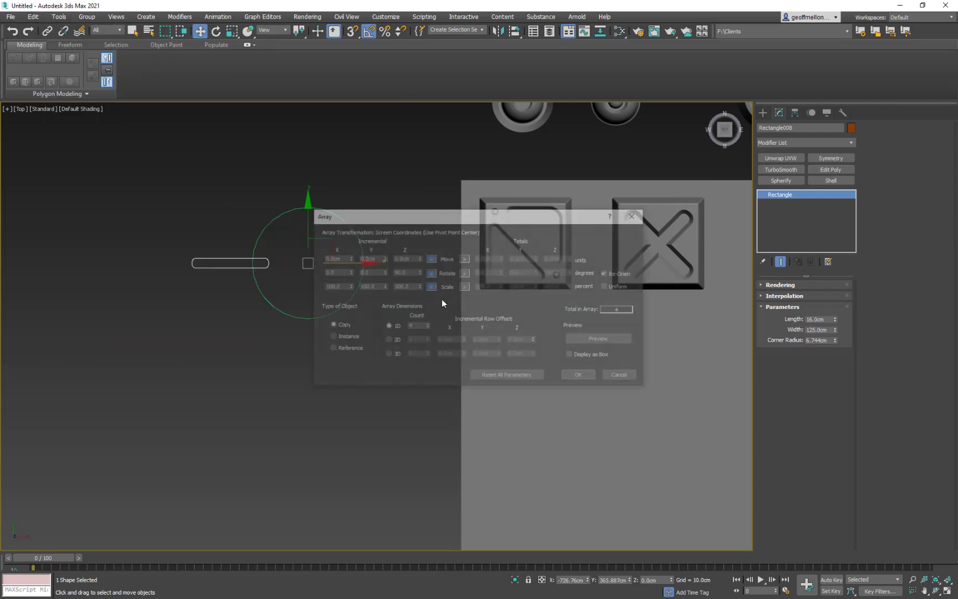
left_click_drag(423, 216, 533, 330)
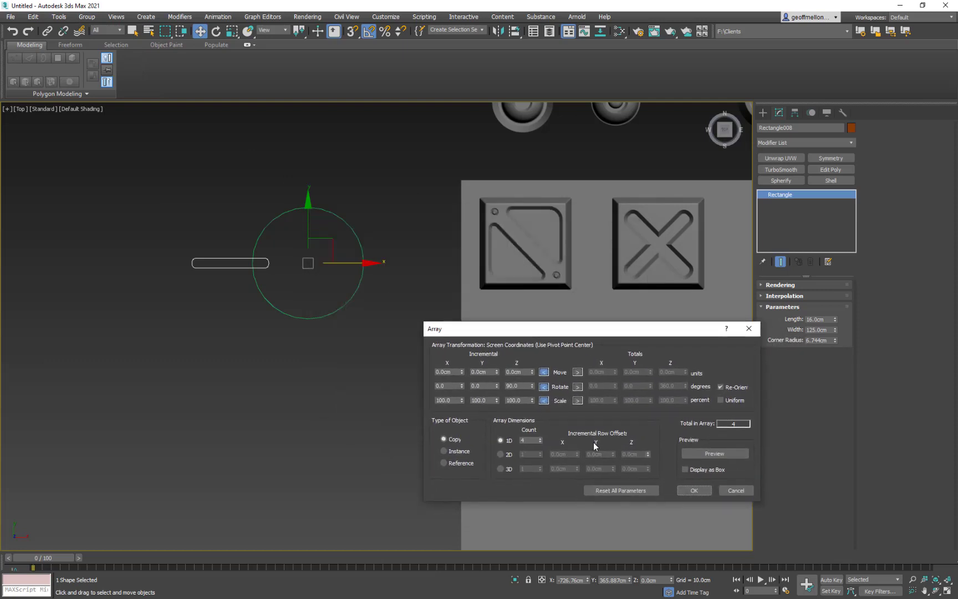
left_click(703, 454)
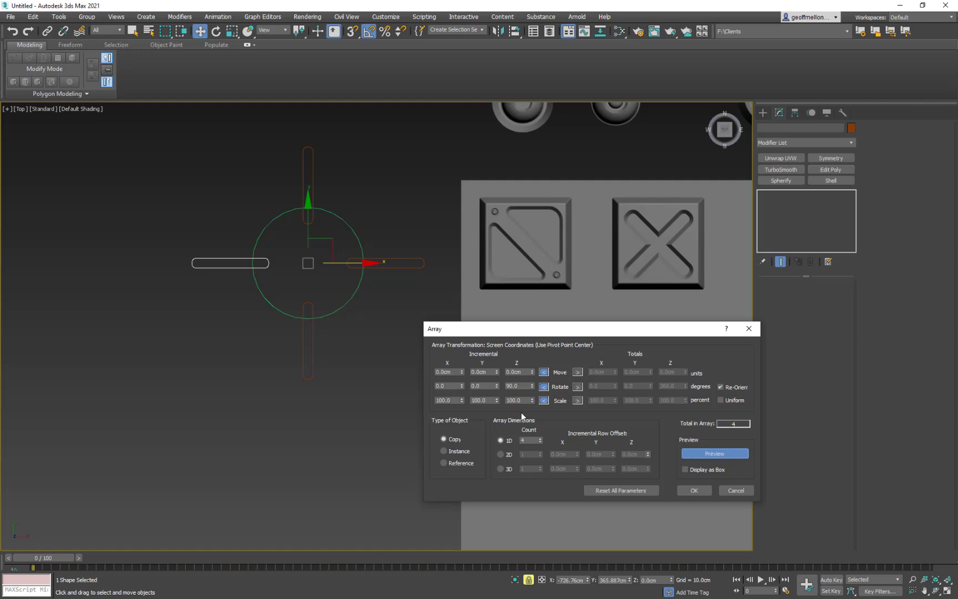
left_click(702, 492)
- Select all four rounded rectangles and clone them as copies rotated -45 degrees about Z
left_click(413, 267, "ctrl")
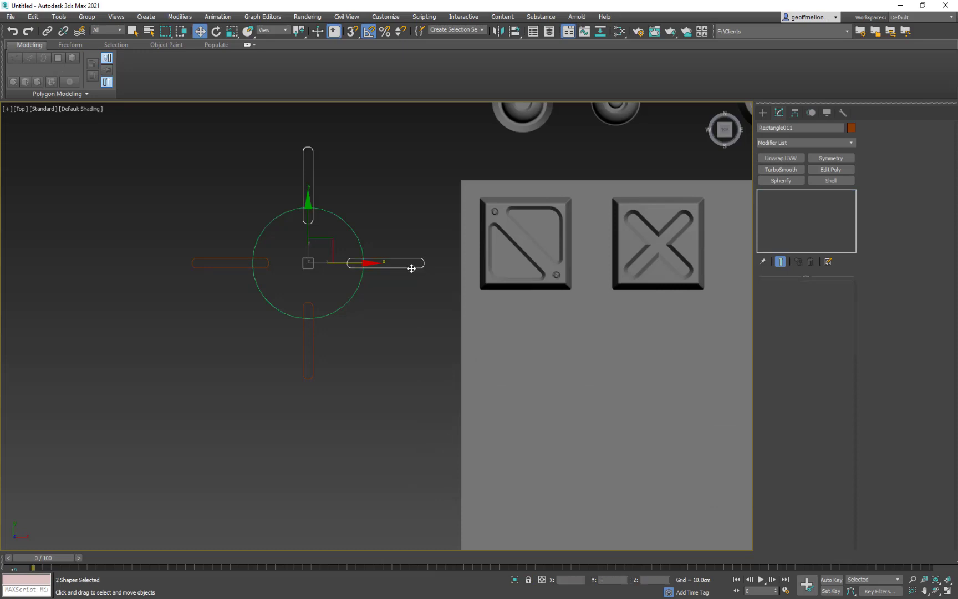
left_click(314, 354, "ctrl")
left_click(239, 267, "ctrl")
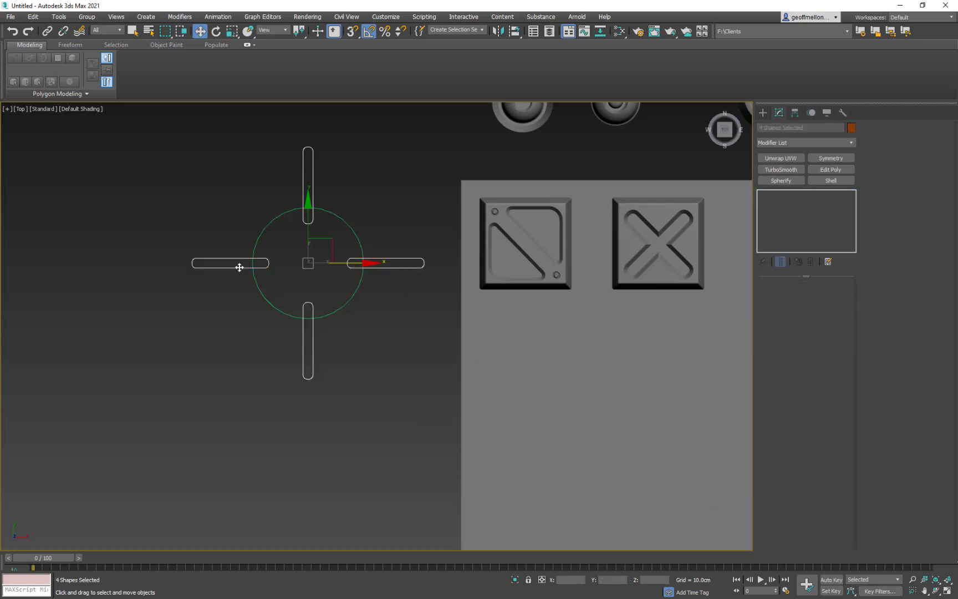
key("e")
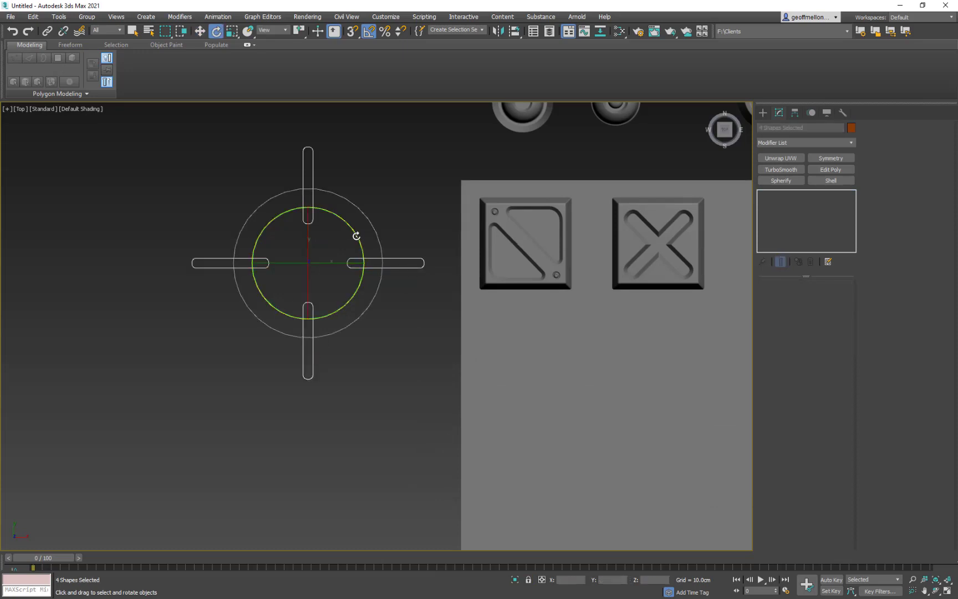
left_click_drag(357, 236, 365, 256)
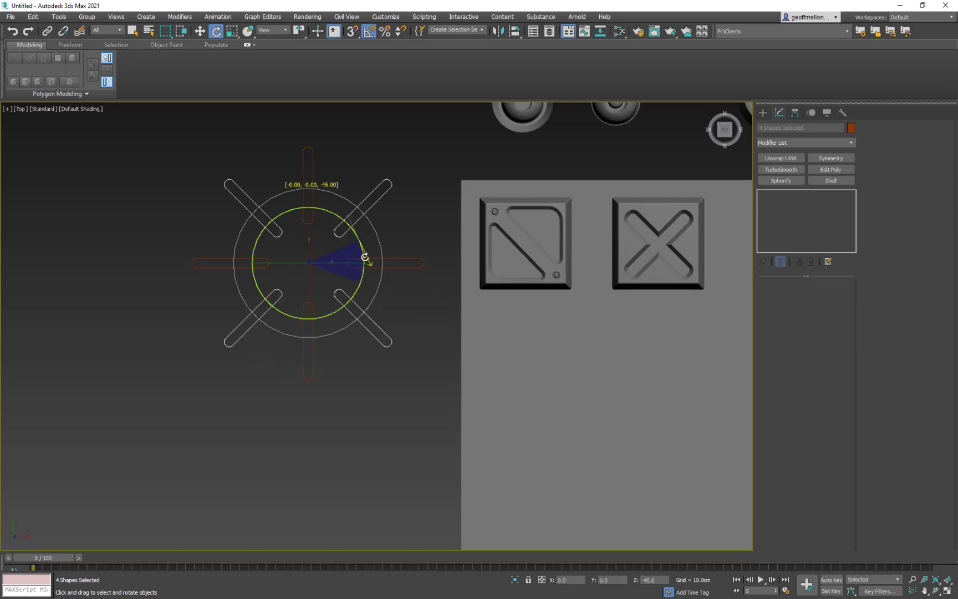
left_click_drag(365, 257, 366, 257, "shift")
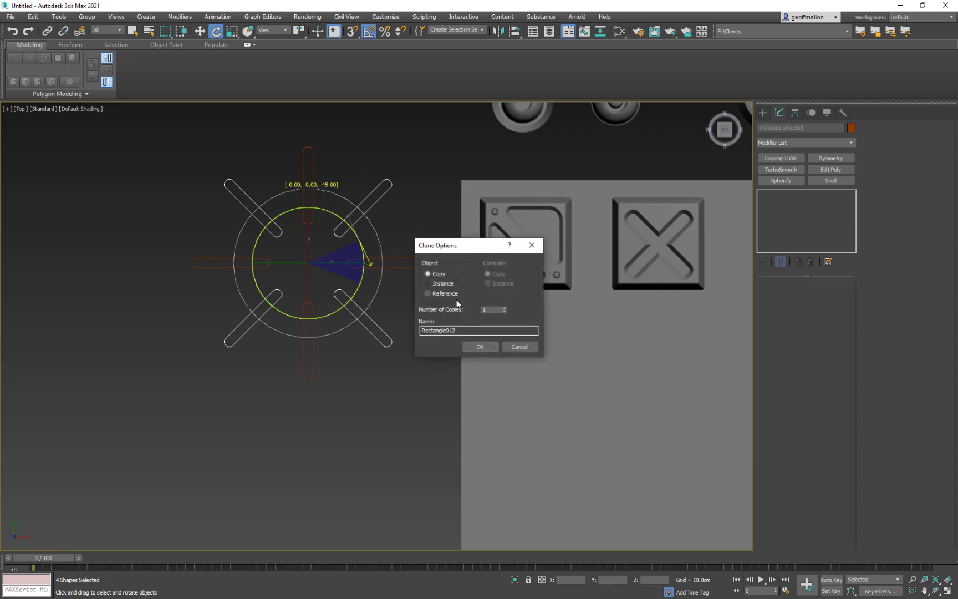
left_click(480, 346)
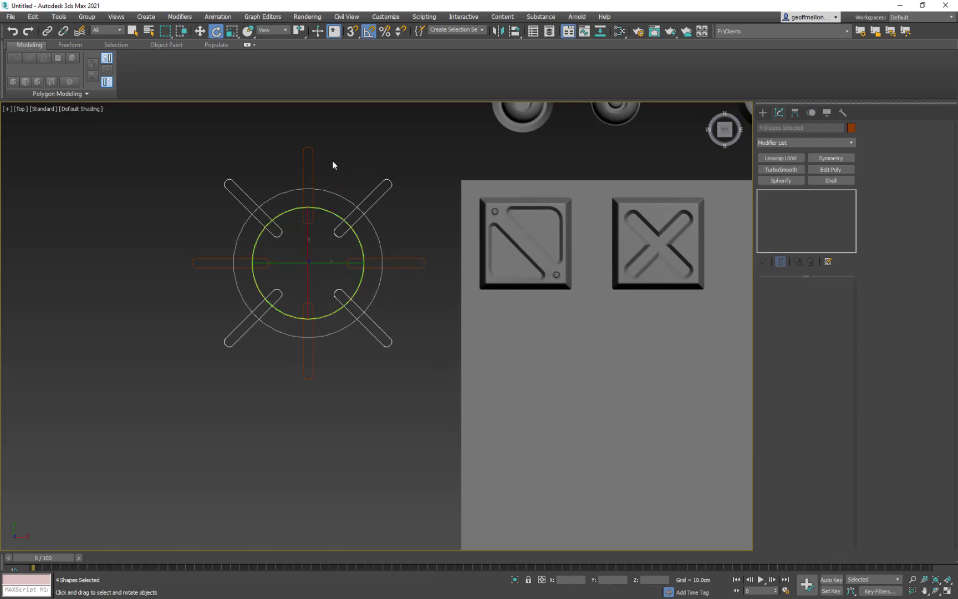
- Delete the two vertical rounded rectangles directly above and below the circle's centre
left_click(312, 167)
left_click_drag(297, 381, 296, 381, "ctrl")
key("Delete")
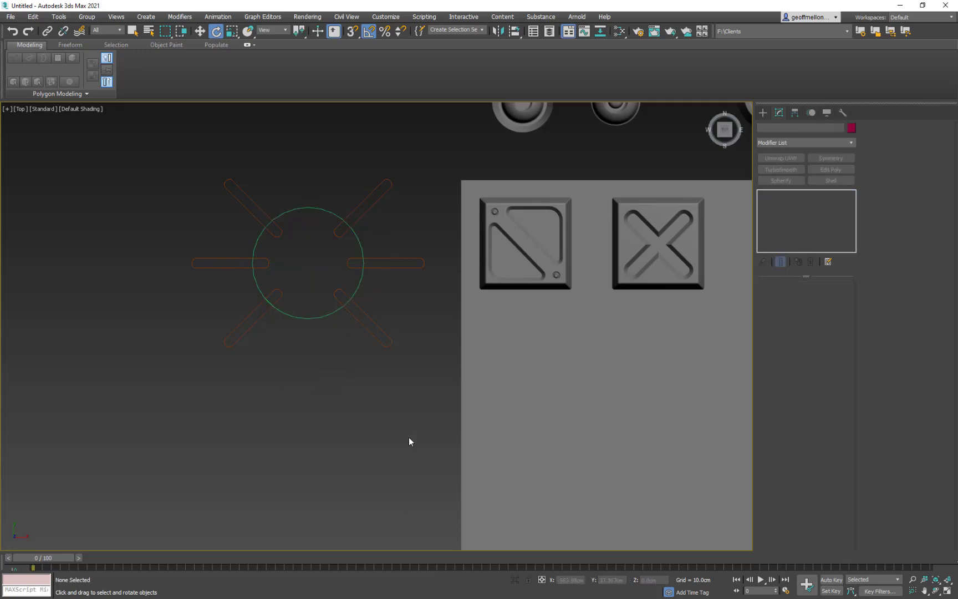
- Convert the circle to an editable spline
middle_click_drag(391, 326, 430, 342)
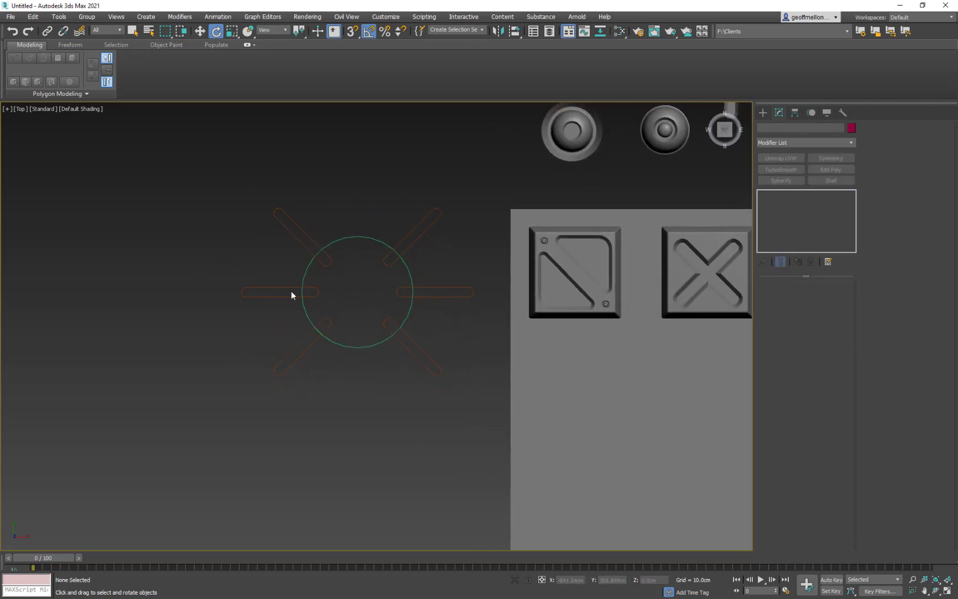
middle_click_drag(347, 317, 340, 316)
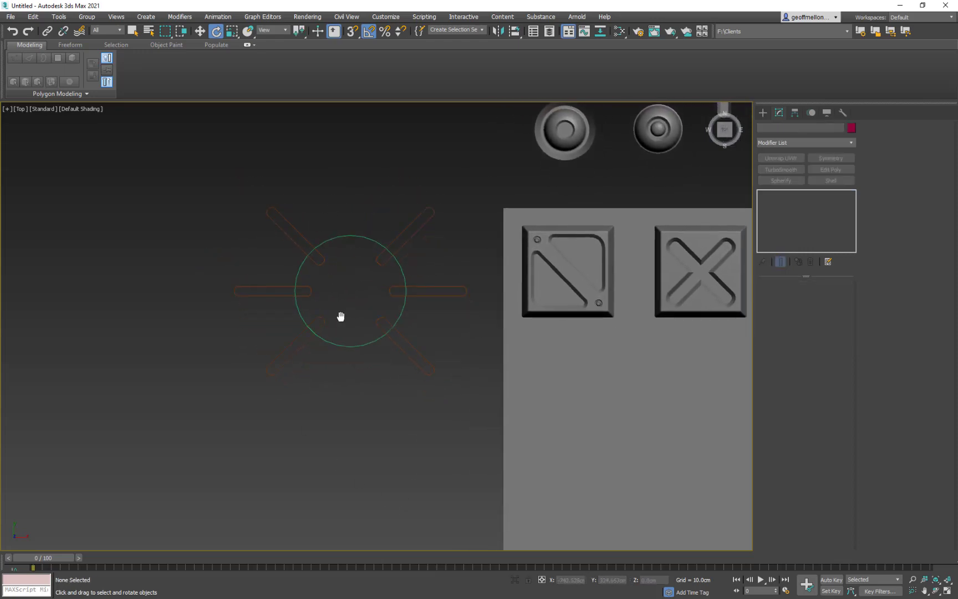
left_click(351, 346)
right_click(499, 169)
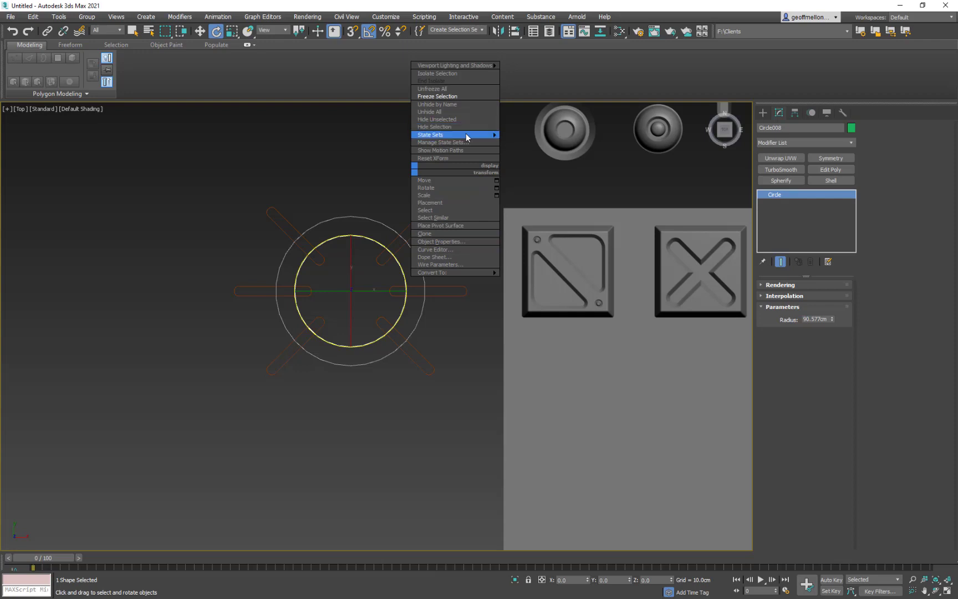
mouse_move(477, 272)
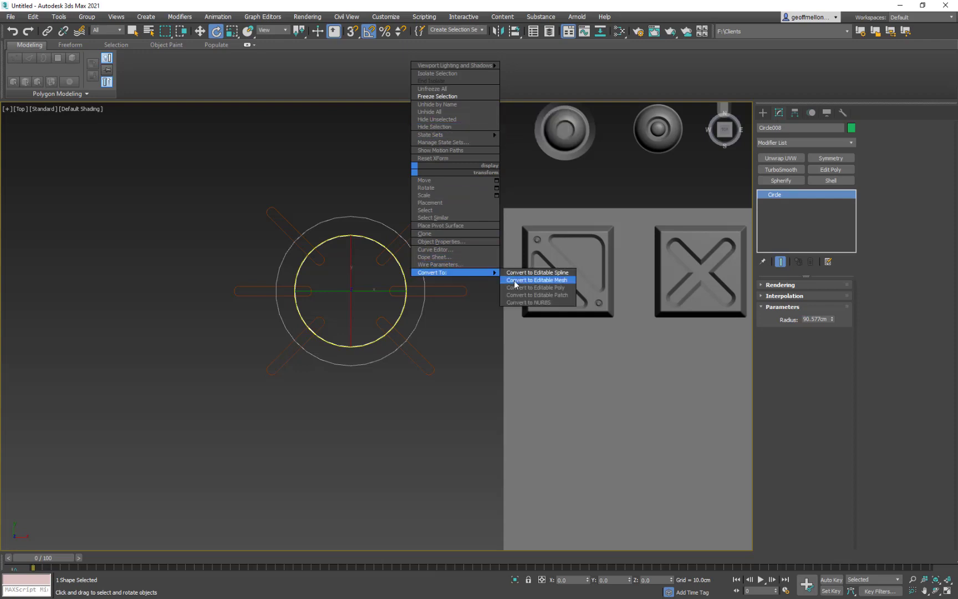
left_click(562, 272)
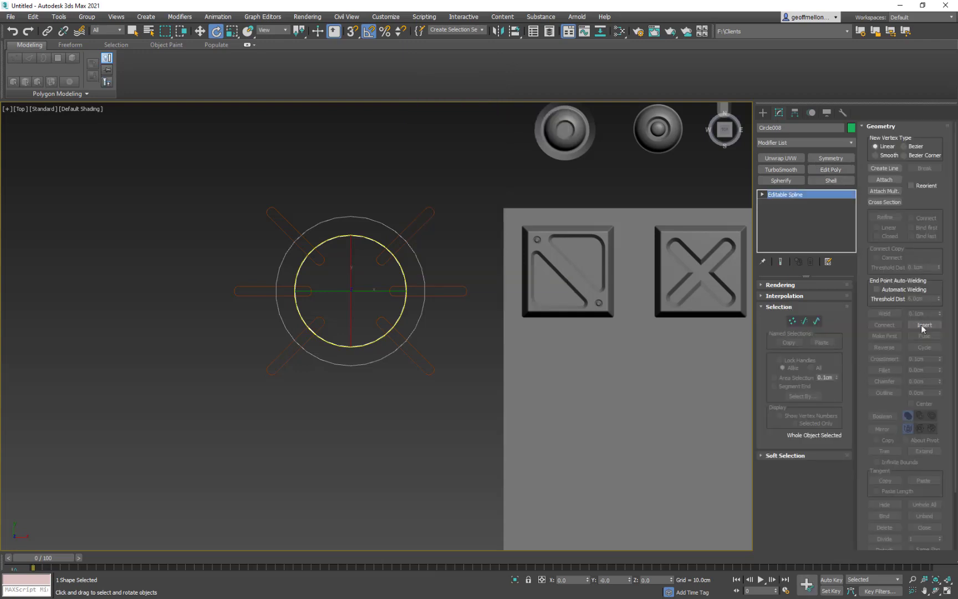
- Attach all six rounded rectangles to the circle's editable spline
left_click(899, 180)
left_click(415, 235)
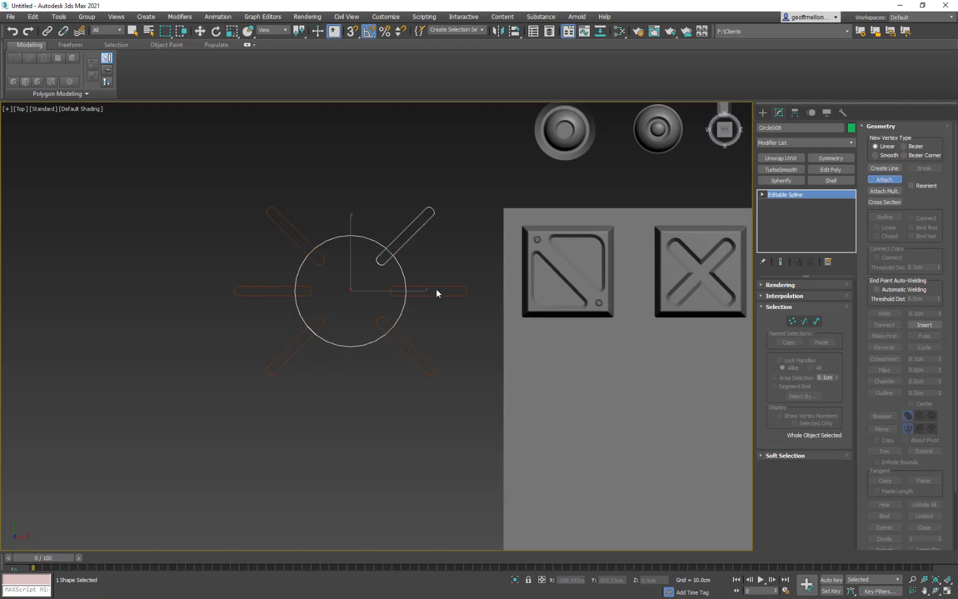
left_click(442, 297)
left_click(432, 369)
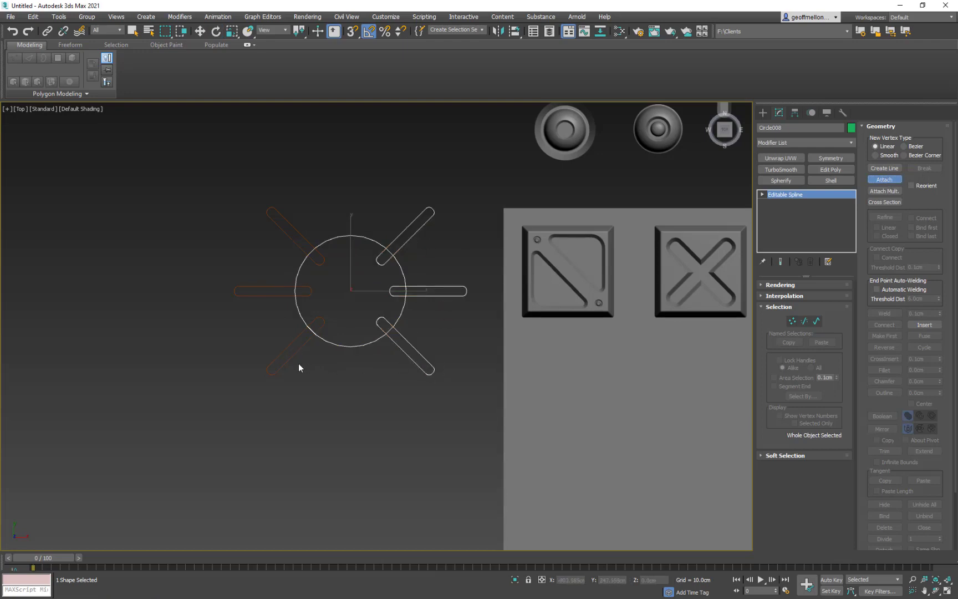
left_click(288, 359)
left_click(271, 293)
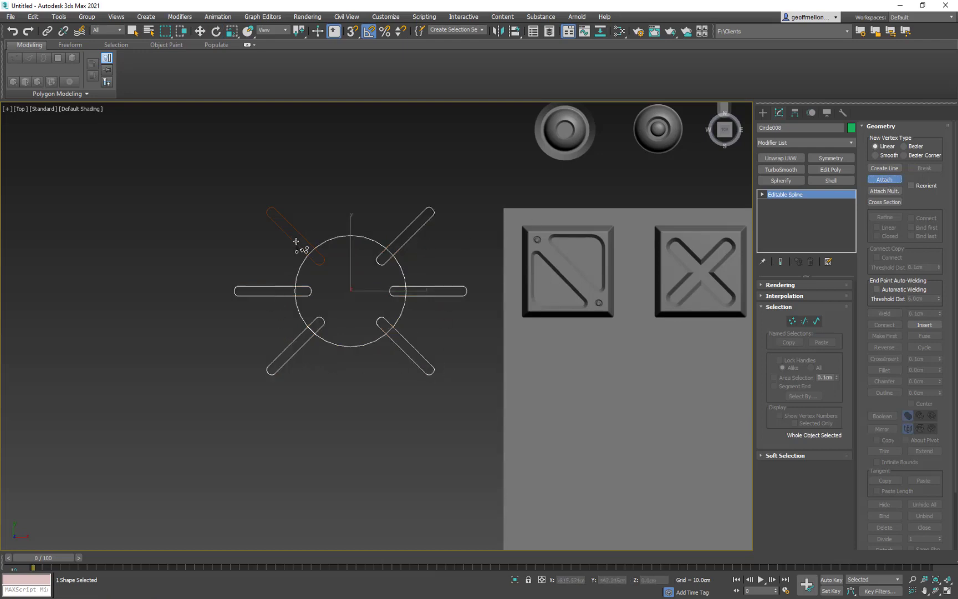
left_click(298, 240)
key("w")
- Select the circle at the Spline sub-object level of the combined shape
middle_click_drag(466, 195, 391, 139)
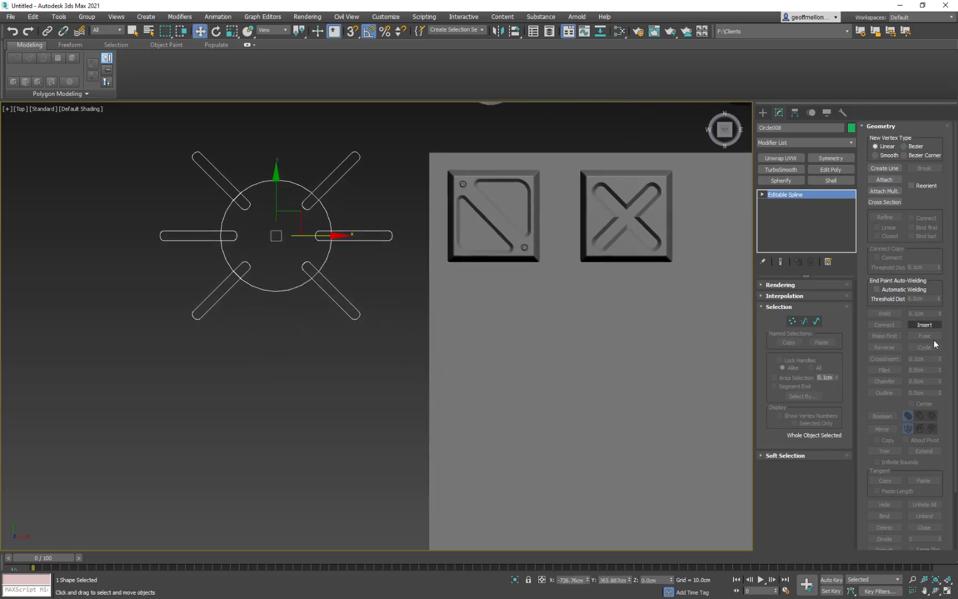
left_click(817, 322)
left_click(290, 289)
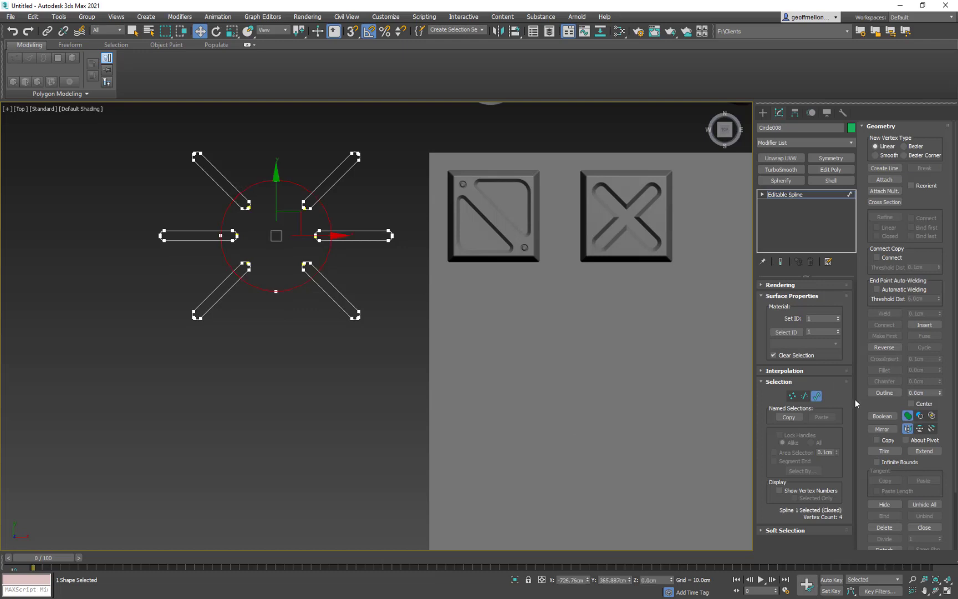
- Try a Boolean Union of the circle with the lower-right rounded rectangle, and undo it
left_click(882, 416)
left_click(345, 300)
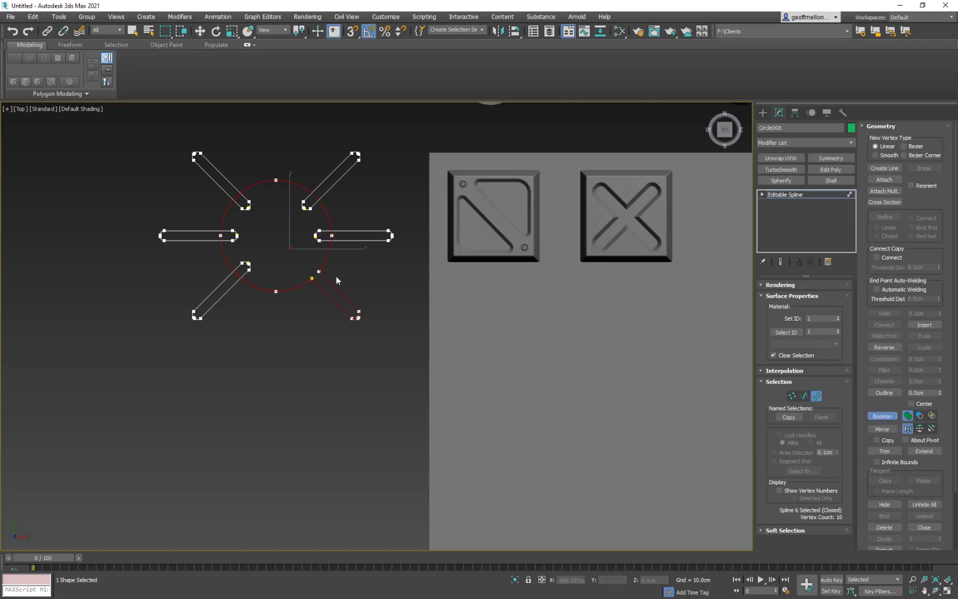
key("ctrl+z")
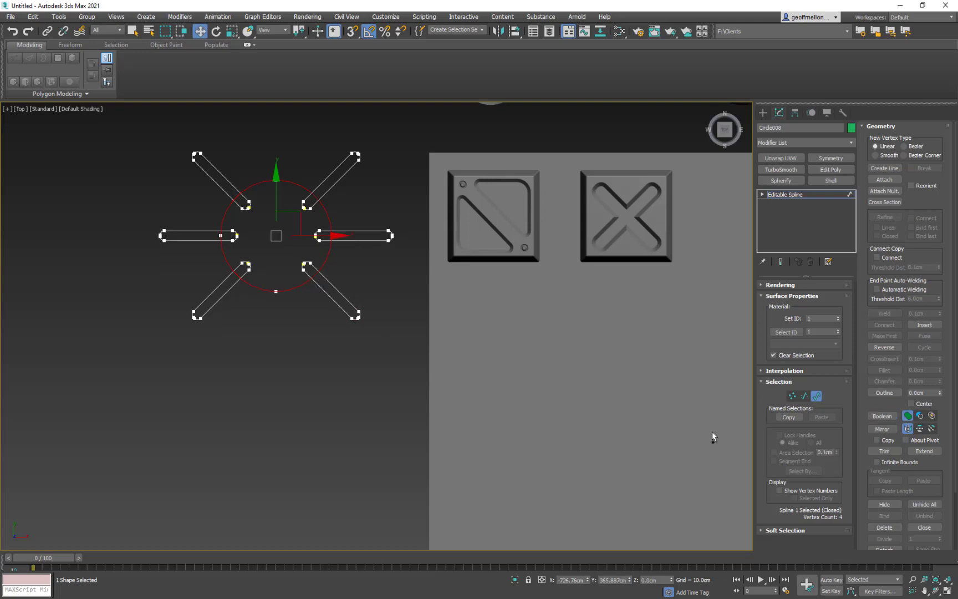
- Subtract all six rounded rectangle splines from the circle with Boolean Subtraction and leave the Spline sub-object level
left_click(920, 416)
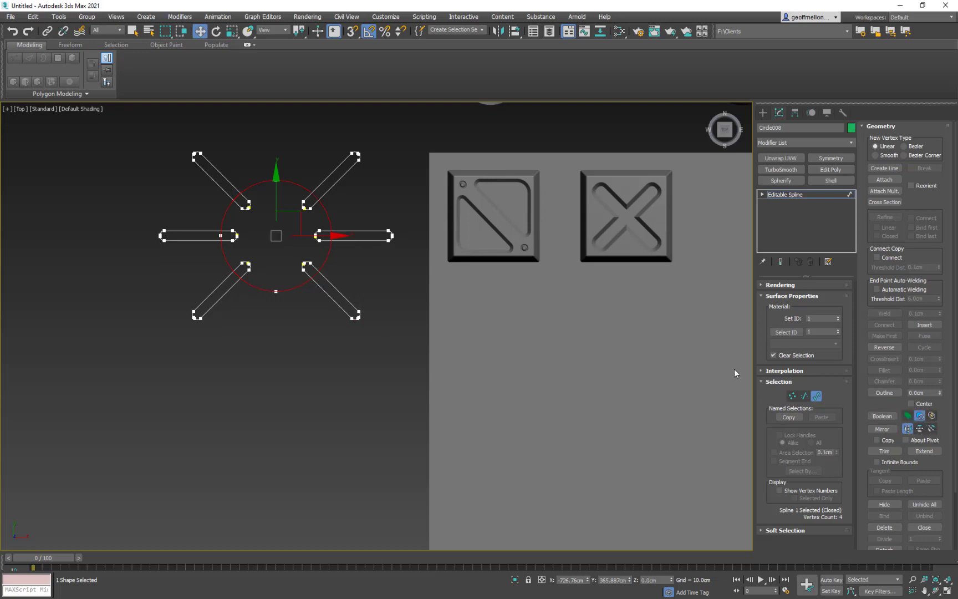
left_click(348, 298)
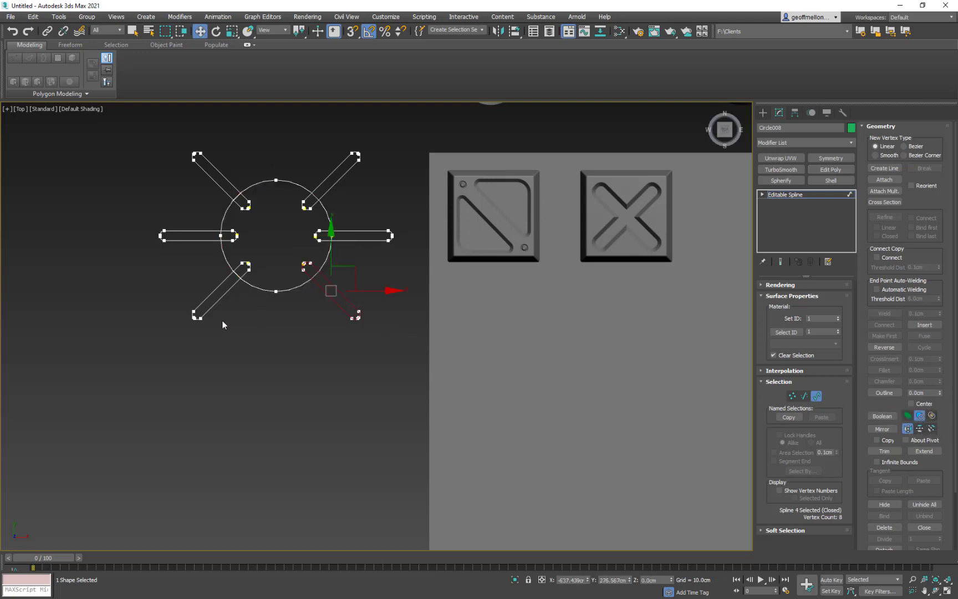
left_click(291, 289)
left_click(883, 416)
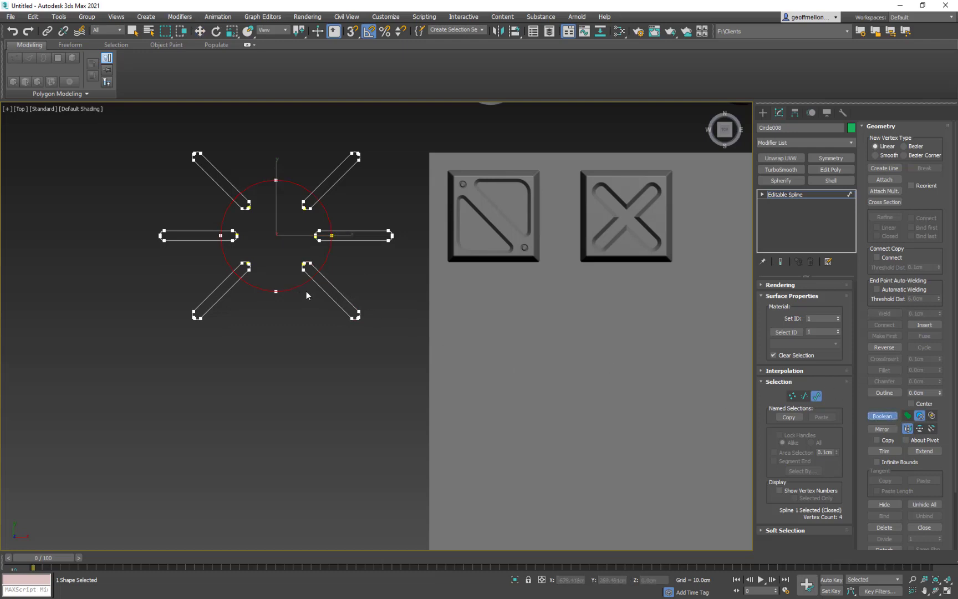
left_click(330, 291)
left_click(226, 294)
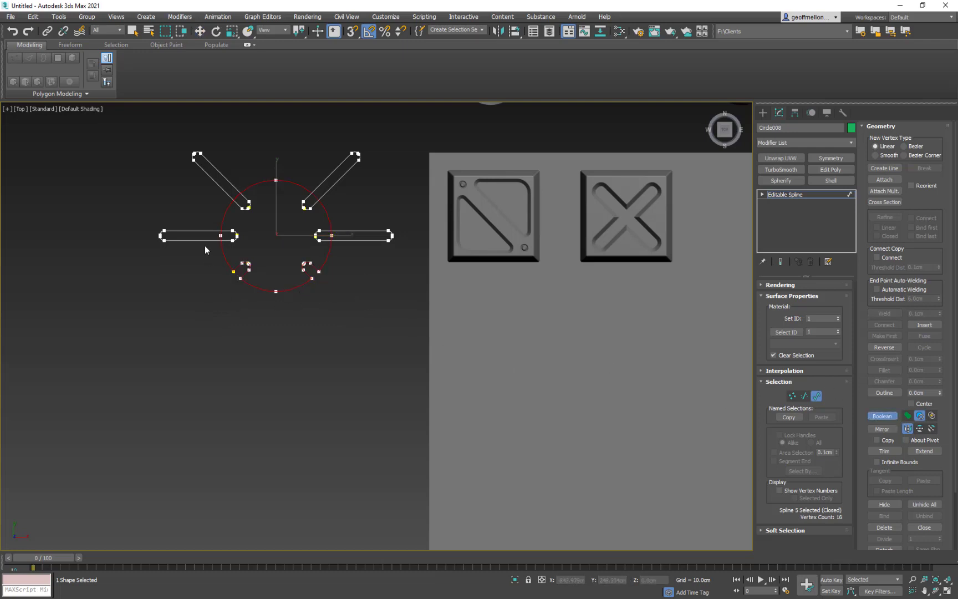
left_click(207, 235)
left_click(228, 192)
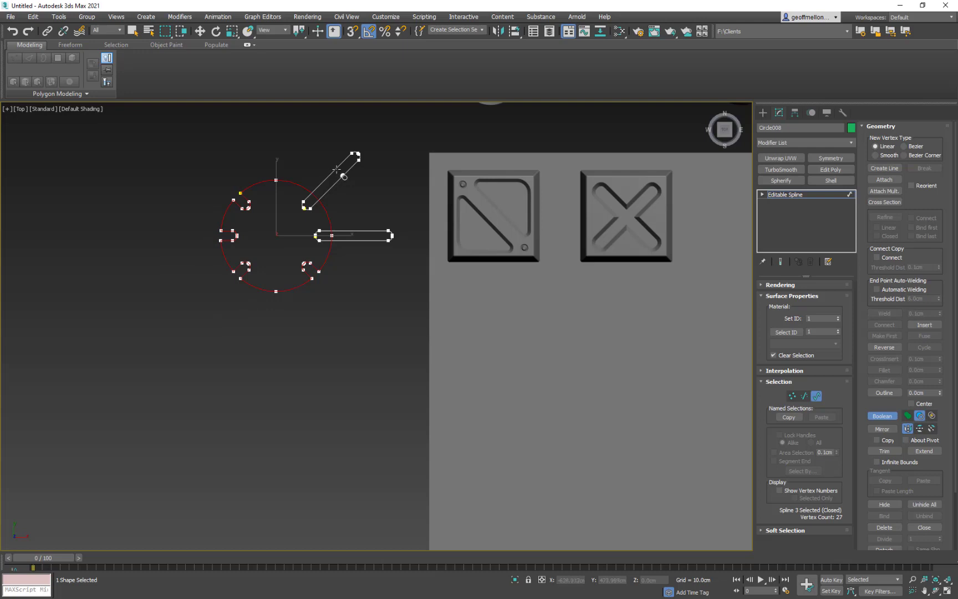
left_click(337, 169)
left_click(378, 235)
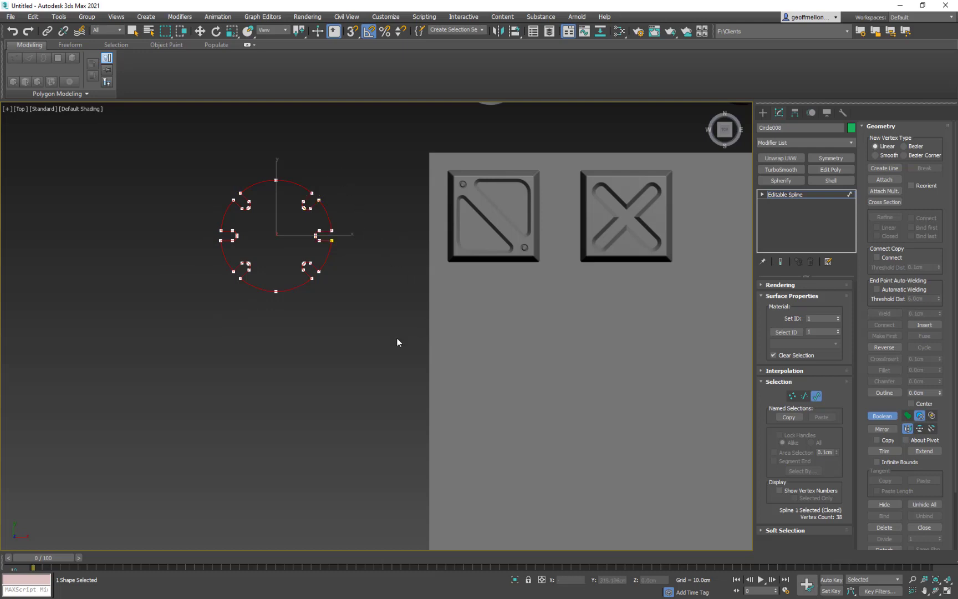
key("w")
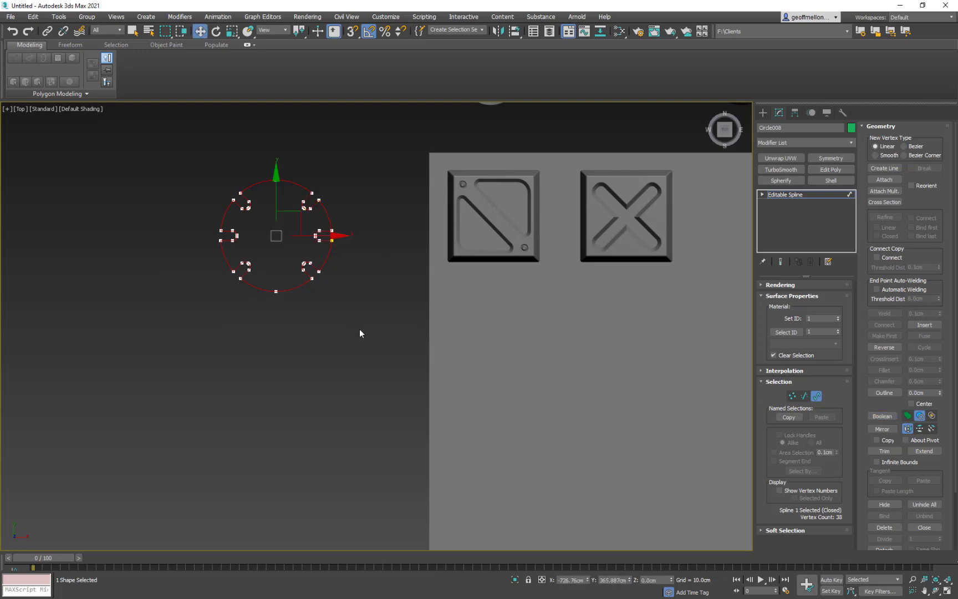
left_click(816, 396)
- Convert the notched circle spline to an editable poly
mouse_move(287, 266)
middle_mouse_down()
mouse_move(295, 291)
mouse_move(293, 280)
middle_mouse_up()
right_click(352, 290)
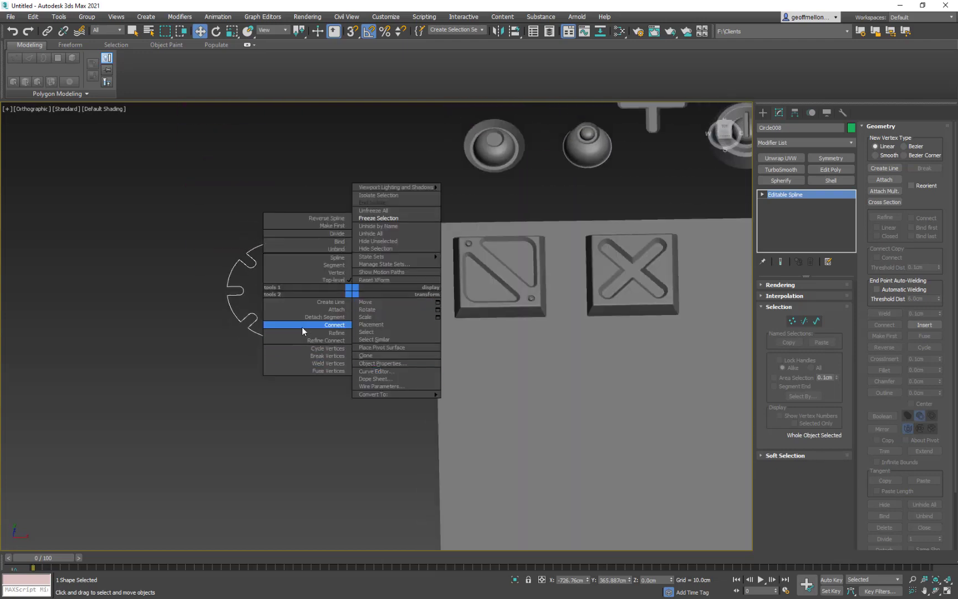
left_click(269, 355)
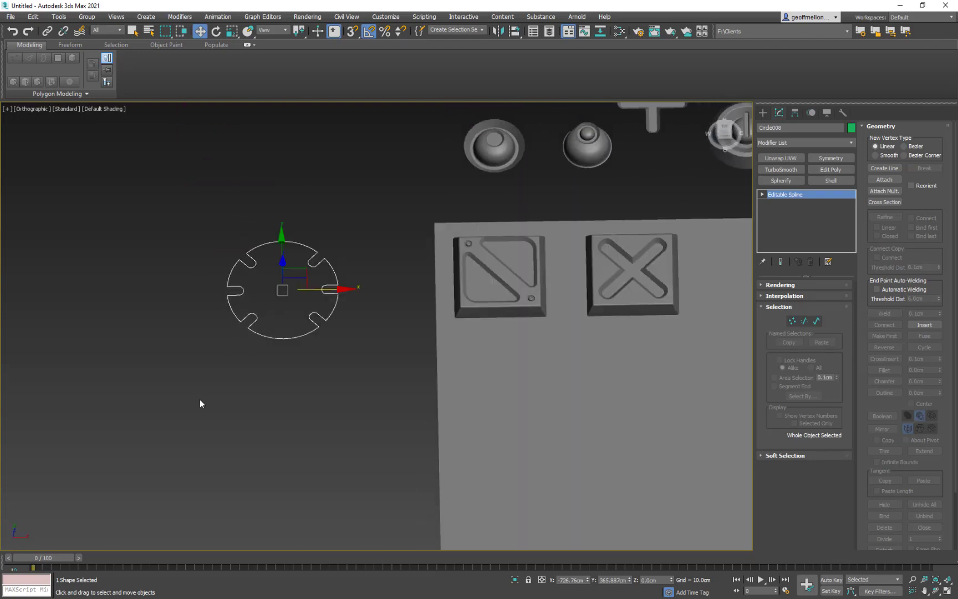
right_click(322, 400)
mouse_move(397, 497)
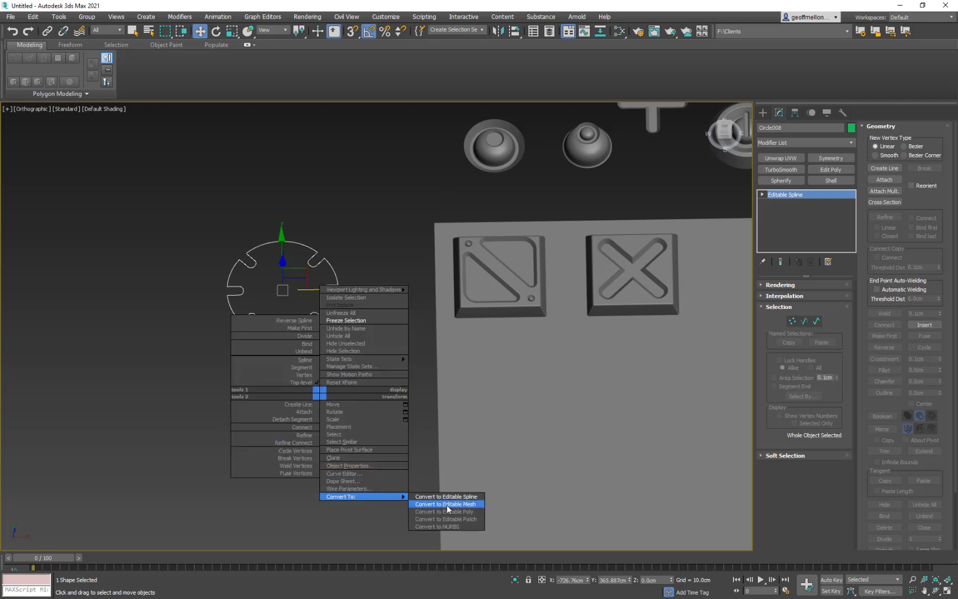
left_click(446, 511)
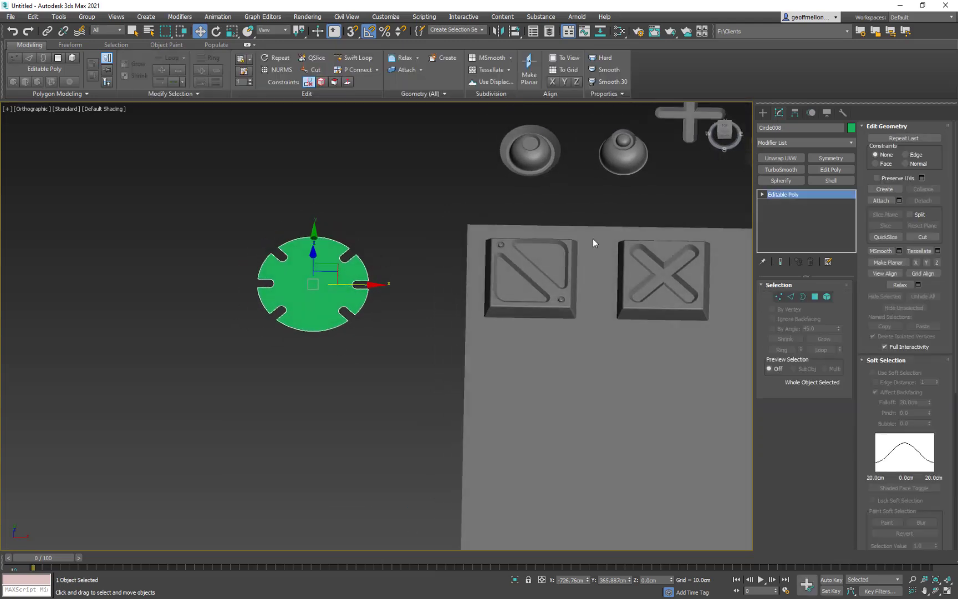
- Bevel the notched disc's polygon with a height of 10 cm and an outline of -2.623 cm
right_click(492, 349)
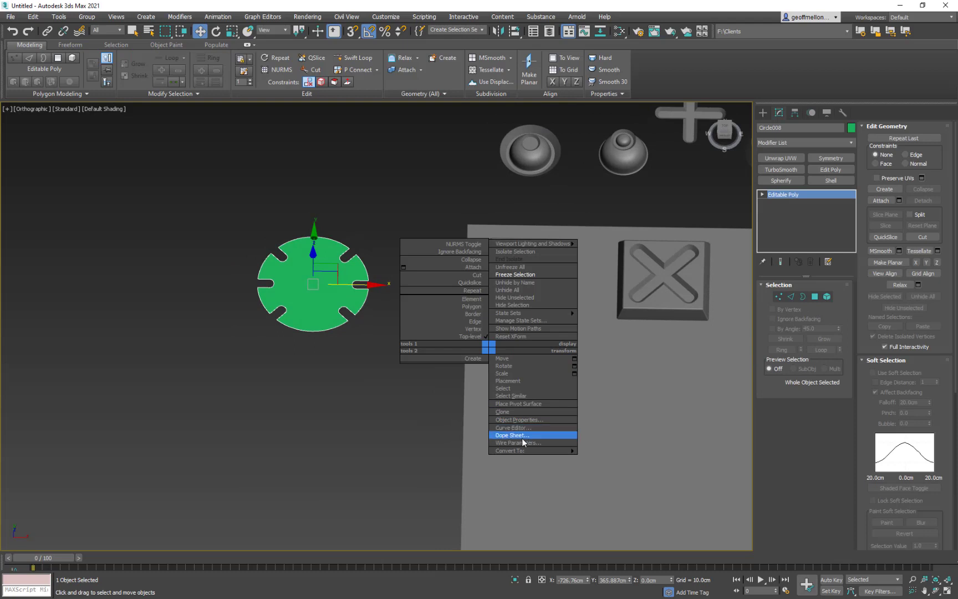
left_click(815, 296)
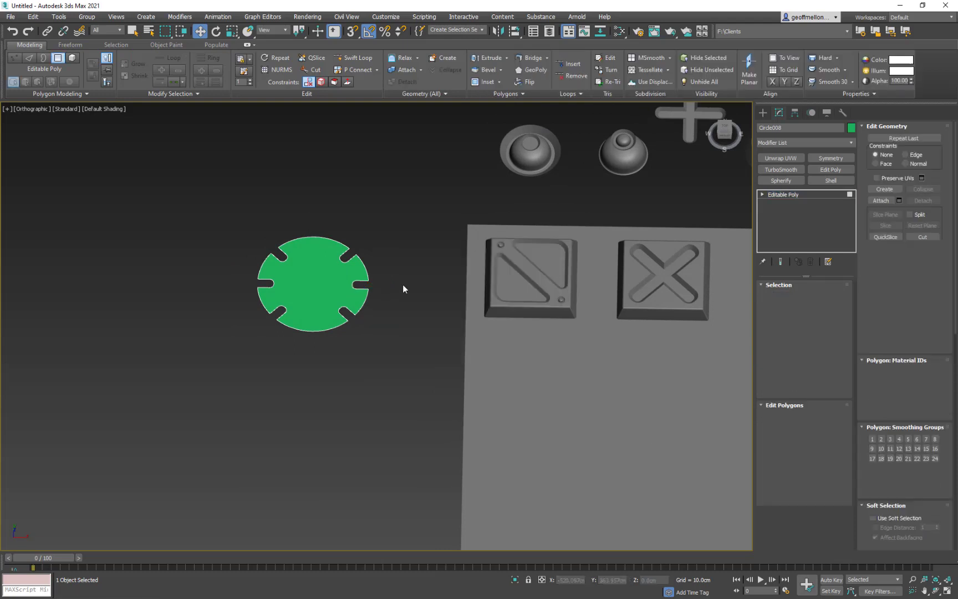
left_click(311, 286)
right_click(411, 299)
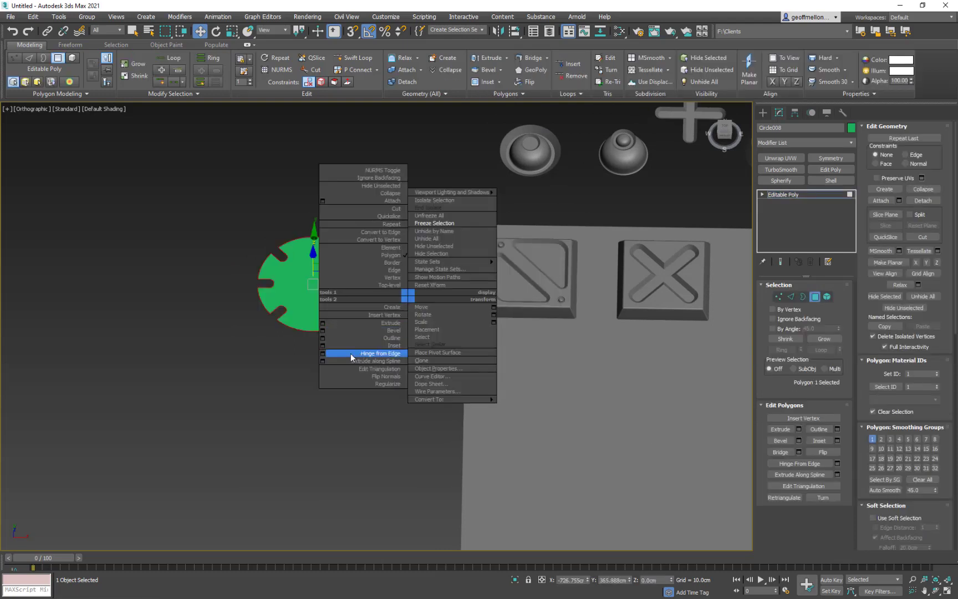
left_click(322, 330)
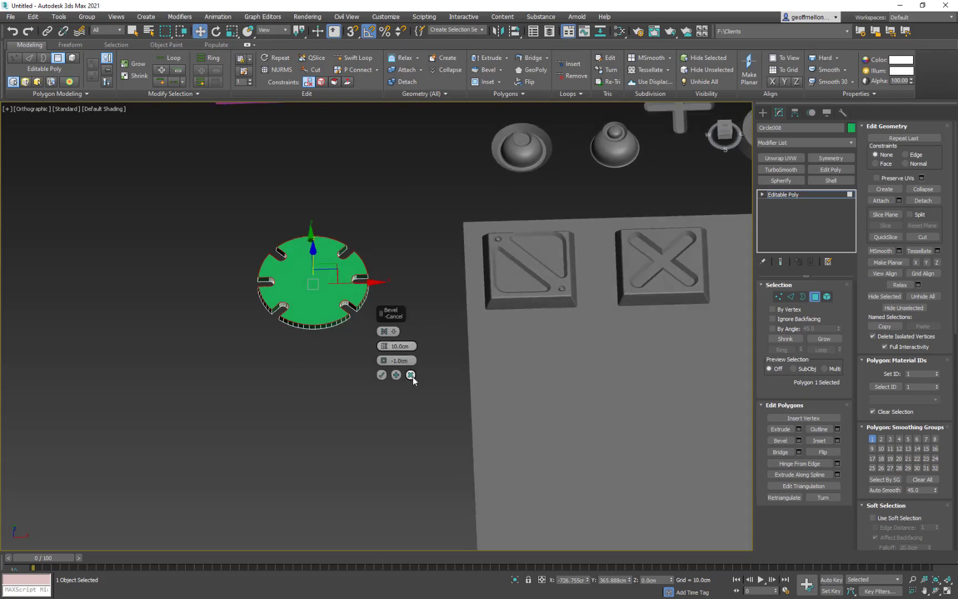
left_click_drag(384, 361, 393, 359)
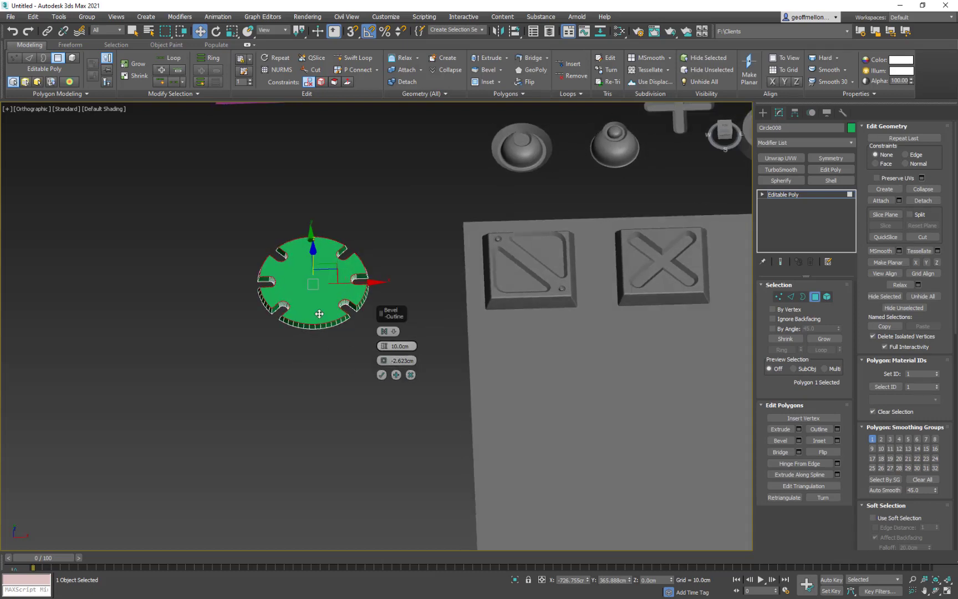
middle_click_drag(319, 316, 304, 338, "alt")
scroll(304, 327, "up", 4)
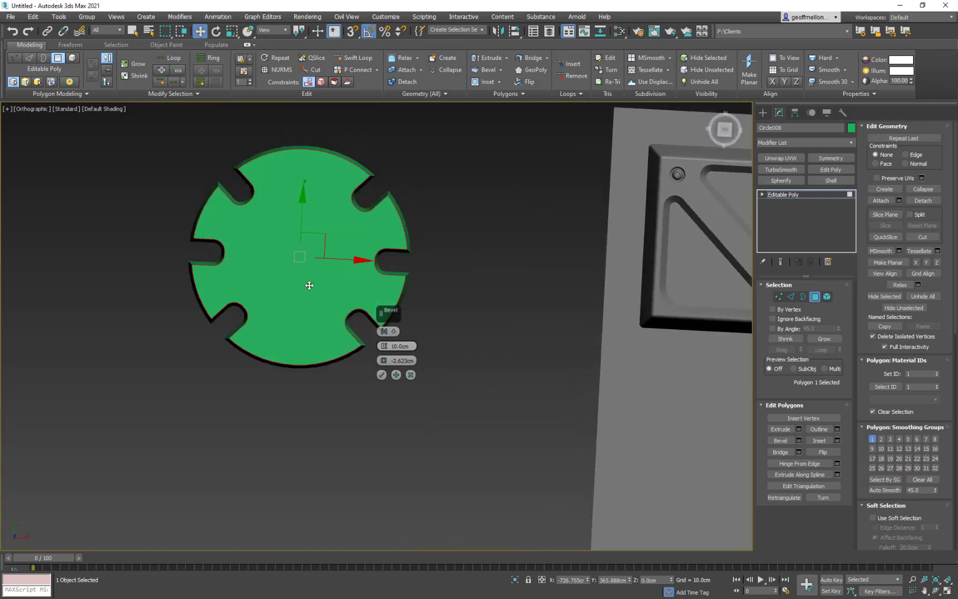
middle_click_drag(310, 282, 255, 298)
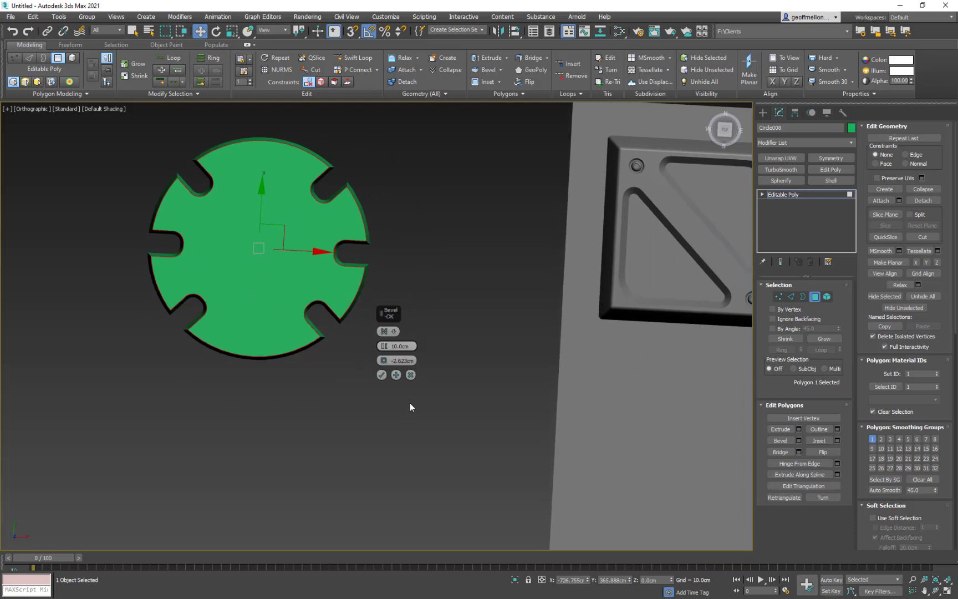
left_click(382, 375)
- Chamfer the edges around the disc's top polygon by 1.217 cm with 0 connect edge segments
right_click(396, 362)
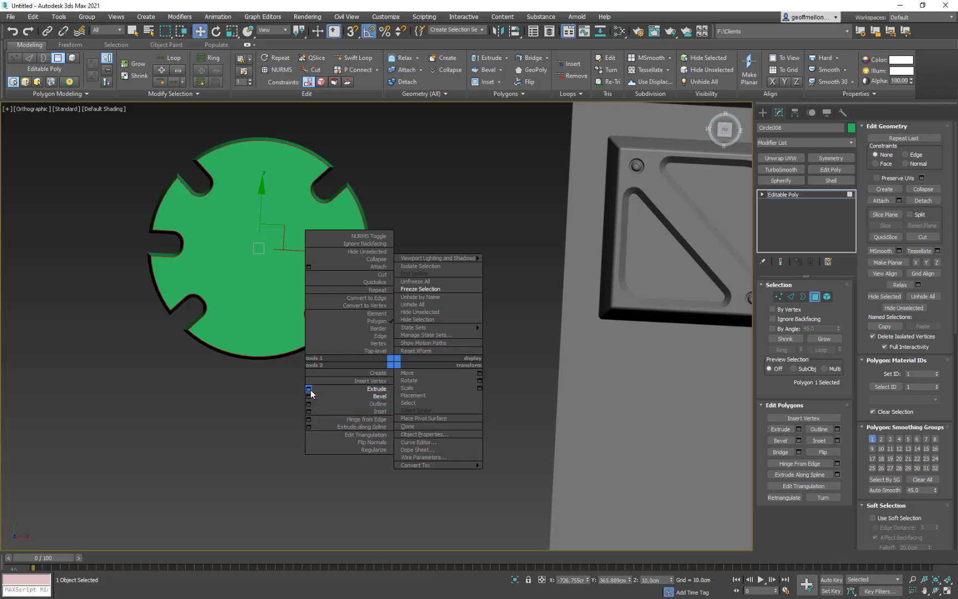
left_click(200, 409)
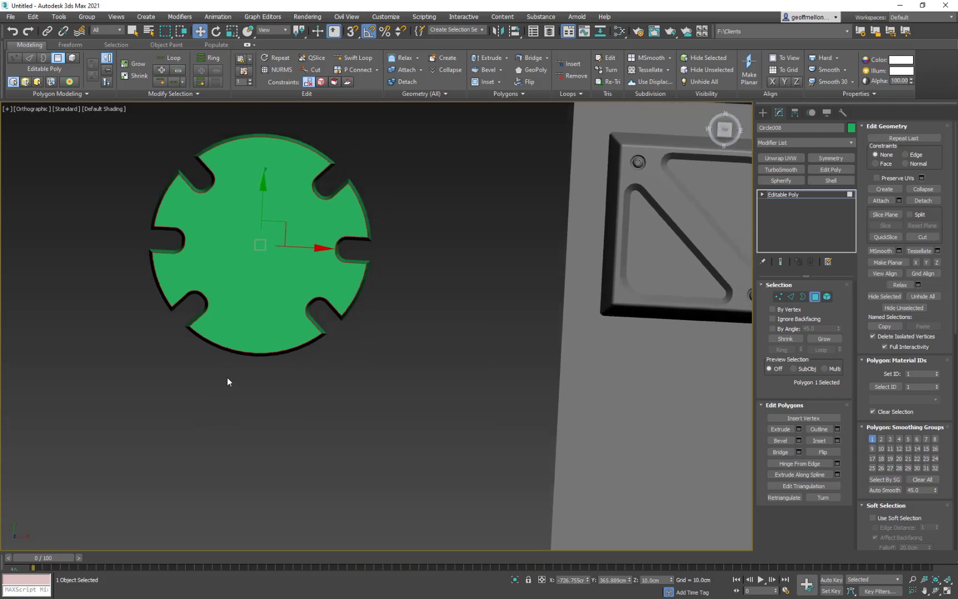
key("2")
key("4")
left_click(281, 251)
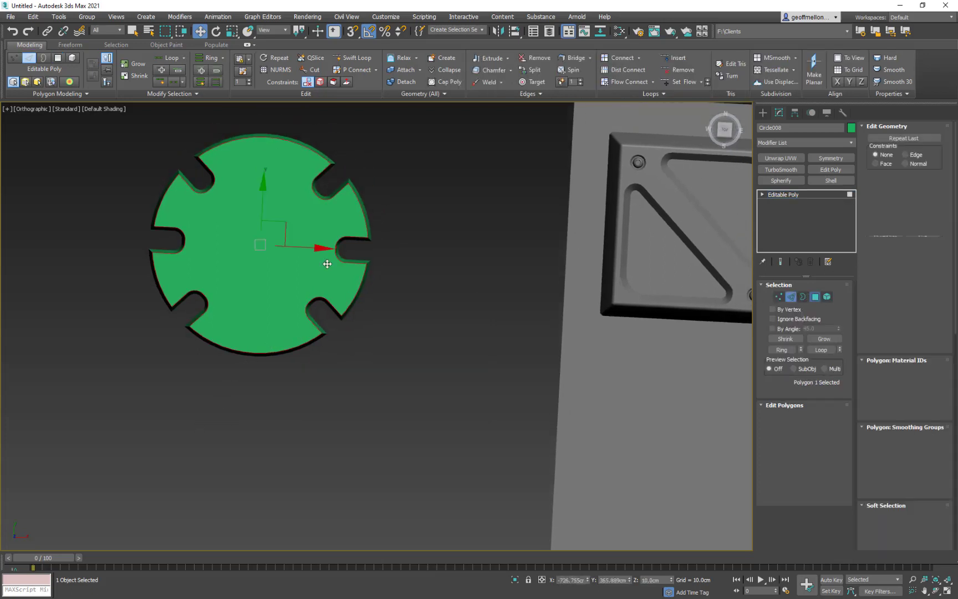
left_click(791, 297, "ctrl")
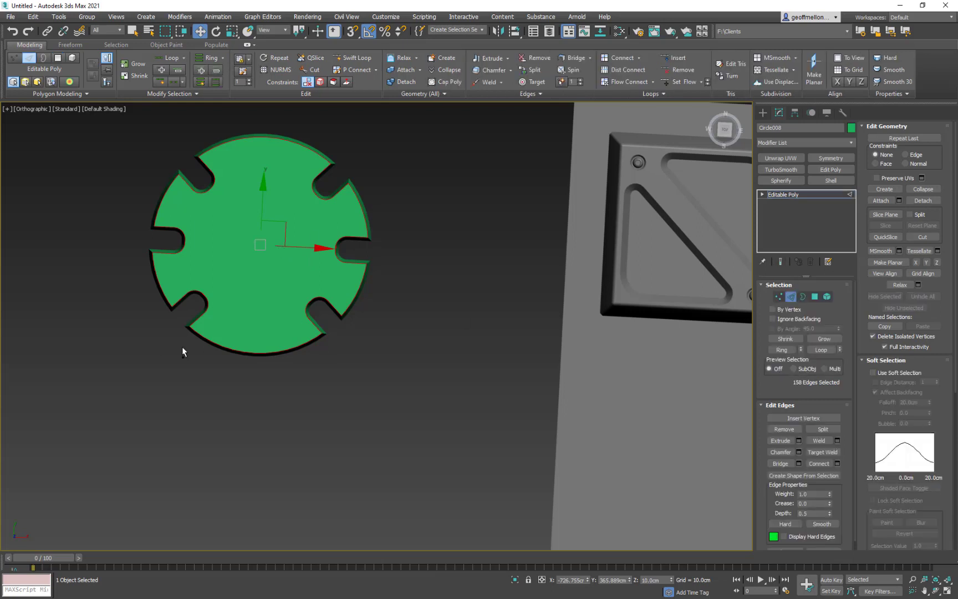
right_click(453, 386)
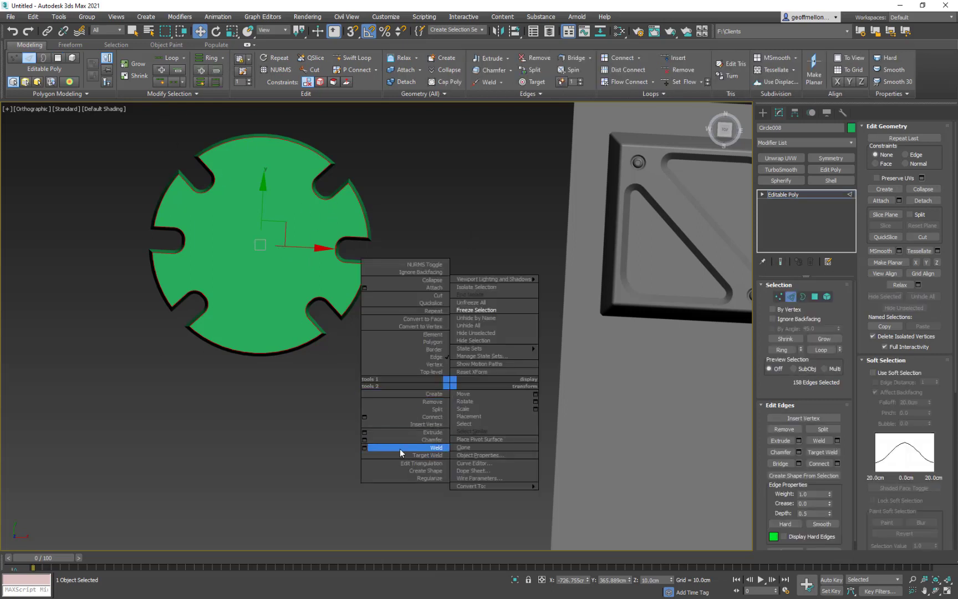
left_click(363, 441)
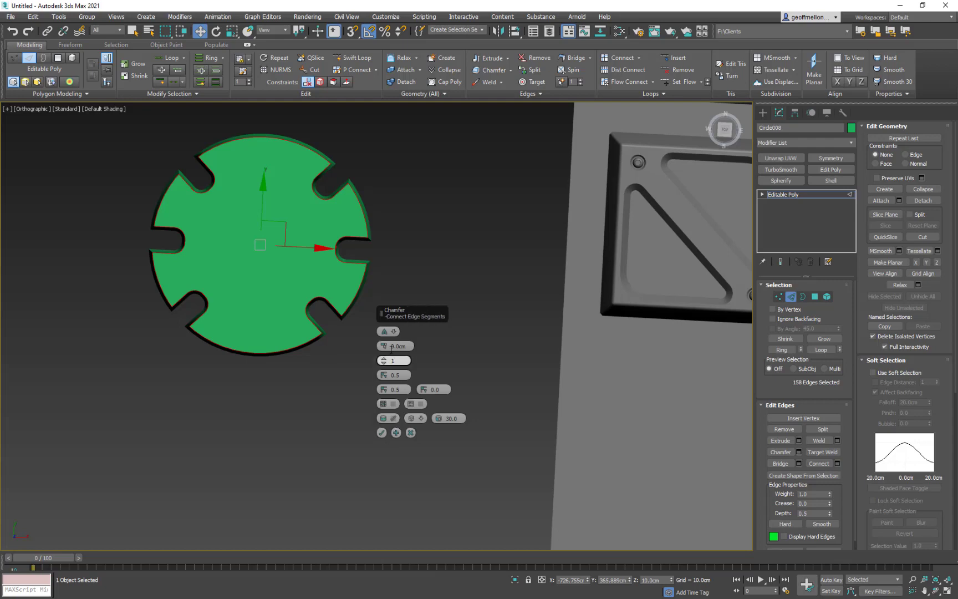
left_click_drag(384, 346, 381, 373)
mouse_move(299, 362)
middle_mouse_down("alt")
mouse_move(314, 319)
mouse_move(301, 351)
middle_mouse_up("alt")
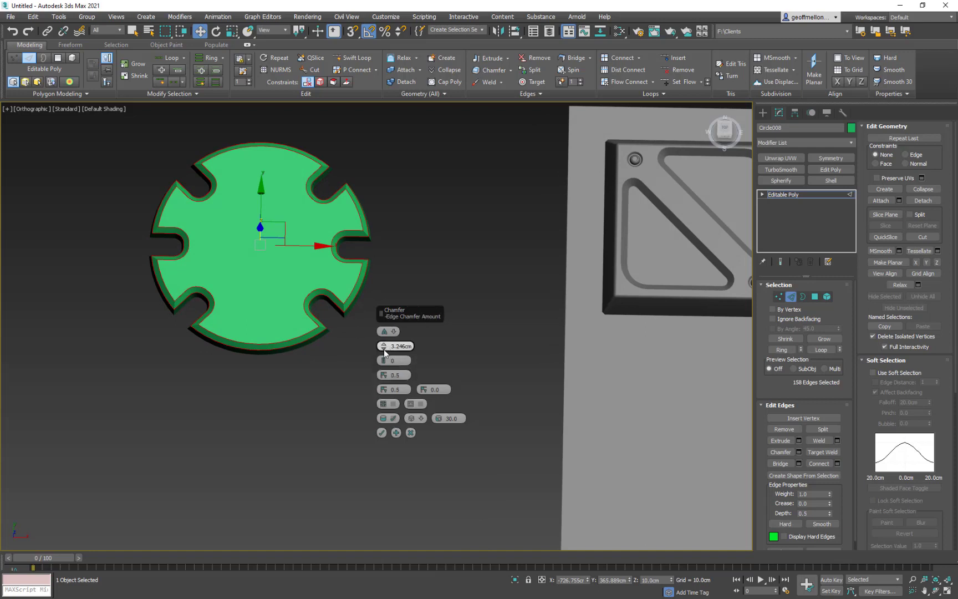
left_click_drag(384, 349, 385, 351)
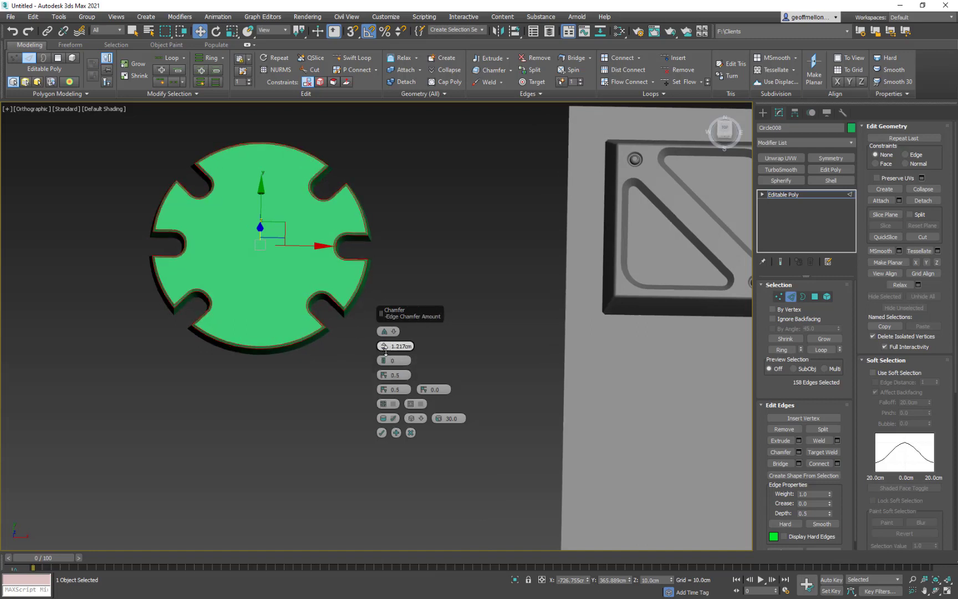
mouse_move(310, 357)
middle_mouse_down("alt")
mouse_move(312, 327)
mouse_move(308, 340)
mouse_move(353, 378)
mouse_move(366, 361)
middle_mouse_up("alt")
left_click(382, 433)
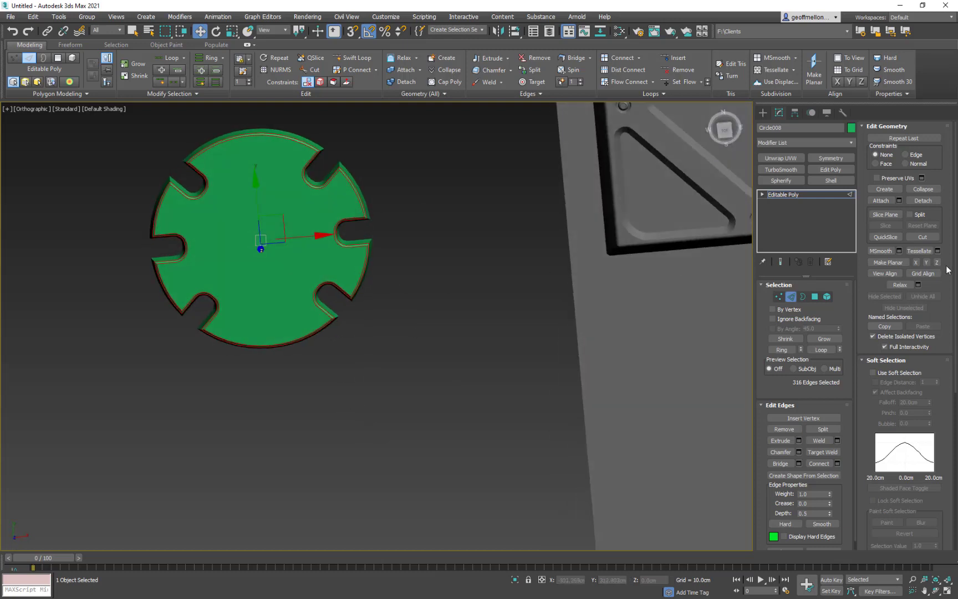
- Find the Weighted Normals modifier by searching for "WEIGHT" and apply it to the notched disc
right_click(472, 299)
mouse_move(499, 404)
left_click(599, 410)
type("x")
type("WEIGHT")
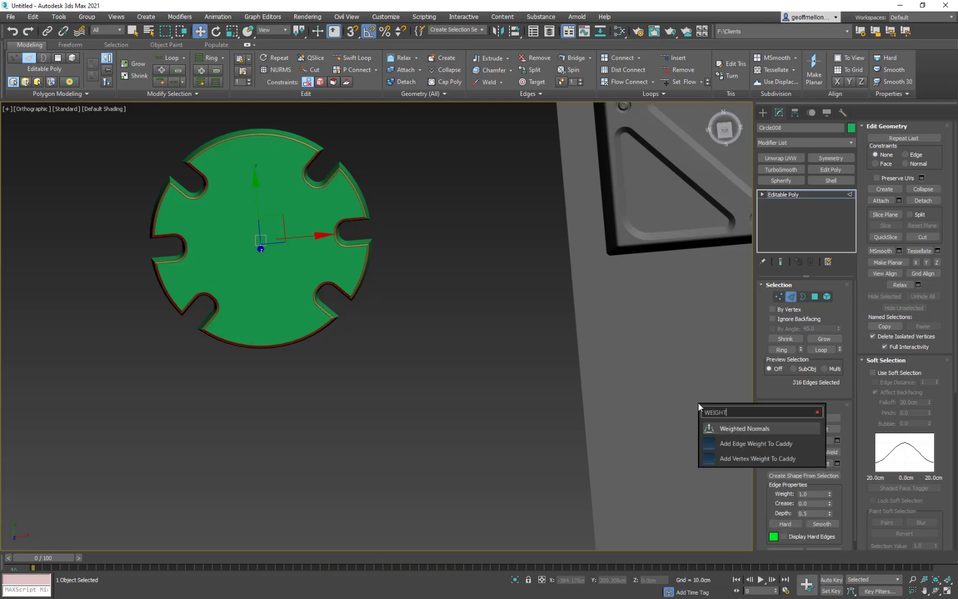
left_click(725, 429)
- Turn on edged faces and examine the shading and edge flow around the disc's chamfered notches
middle_click_drag(281, 162, 281, 247, "alt")
scroll(269, 243, "up", 5)
key("F4")
scroll(306, 165, "down", 3)
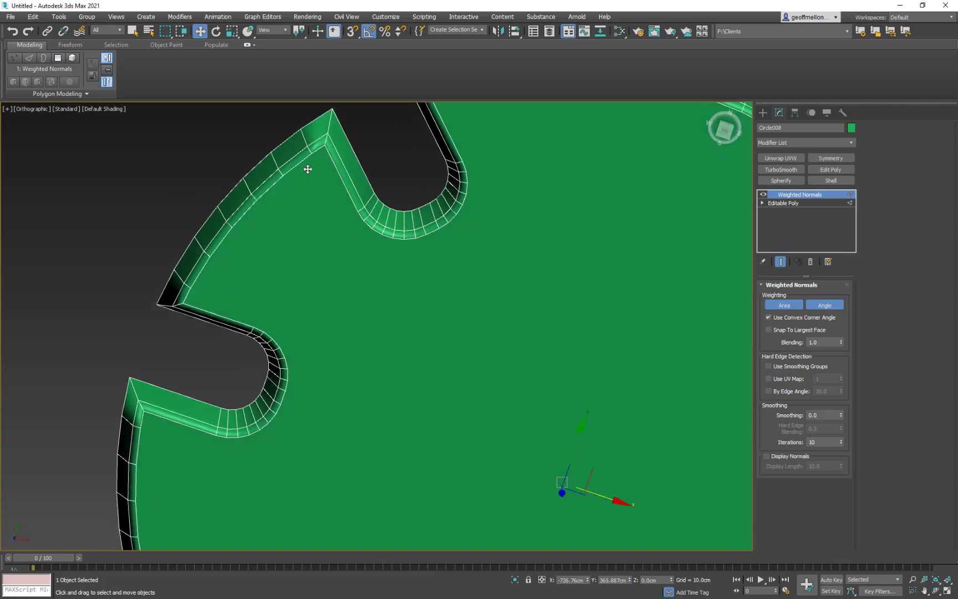
scroll(340, 274, "down", 2)
middle_click_drag(340, 274, 299, 229)
middle_click_drag(488, 346, 442, 274, "alt")
scroll(465, 306, "down", 3)
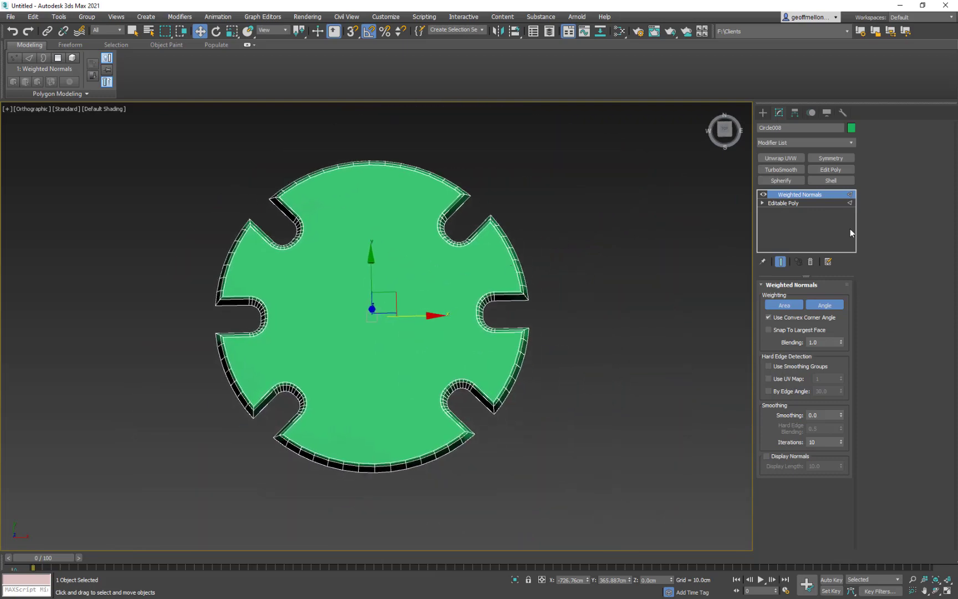
- Delete the disc's large top polygon at the Editable Poly level below Weighted Normals
left_click(798, 202)
left_click(814, 296)
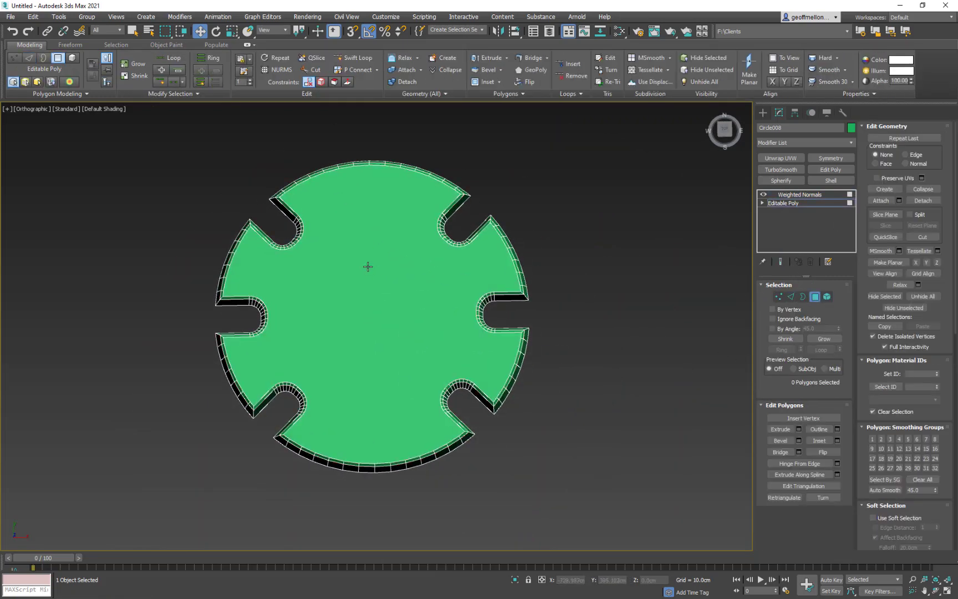
left_click(370, 265)
middle_click_drag(542, 369, 489, 365)
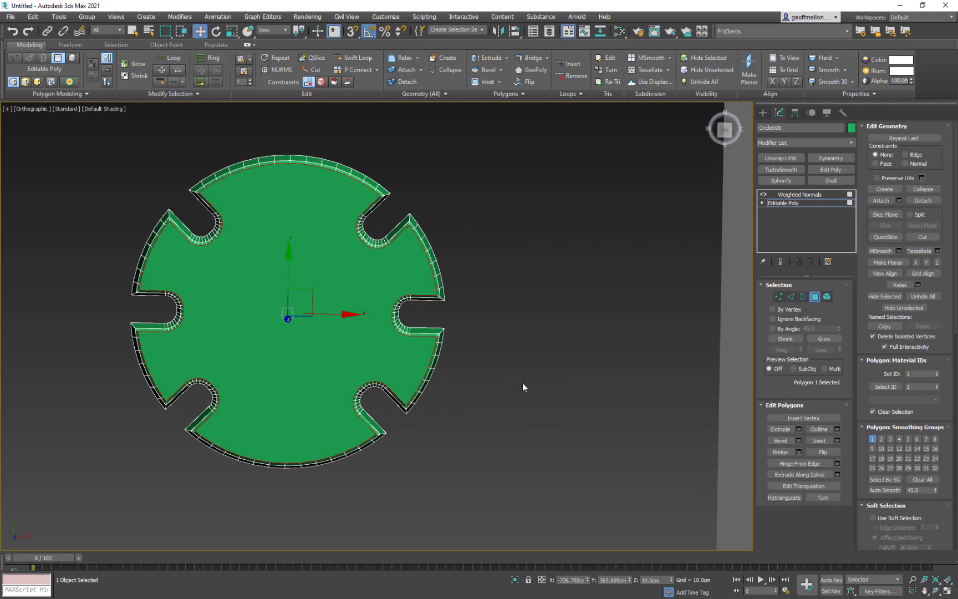
key("Delete")
- Switch to Border level and select the open border around the disc's missing top
key("3")
left_click(447, 327)
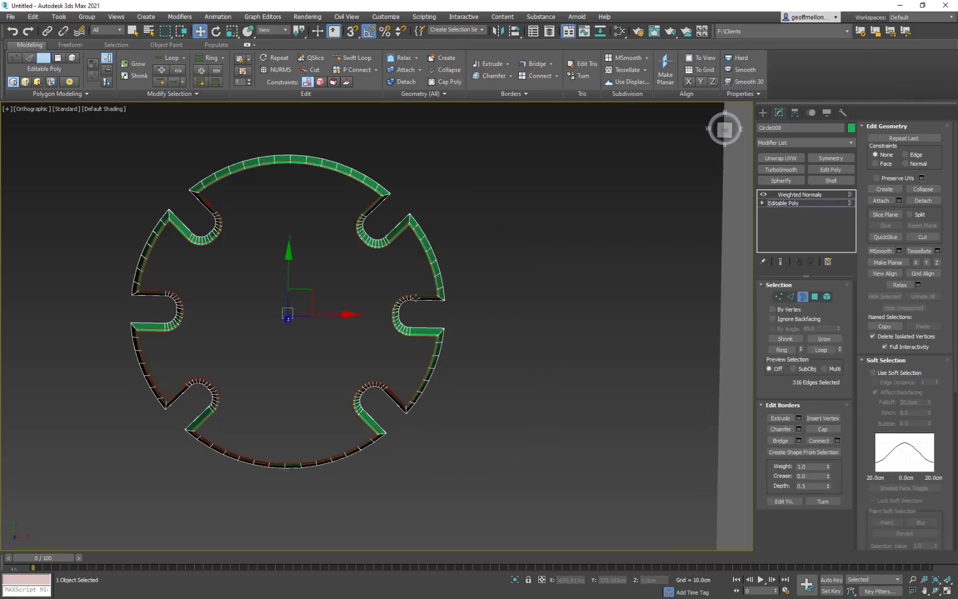
left_click(417, 294)
mouse_move(509, 355)
middle_mouse_down()
mouse_move(501, 291)
mouse_move(509, 339)
middle_mouse_up()
key("super")
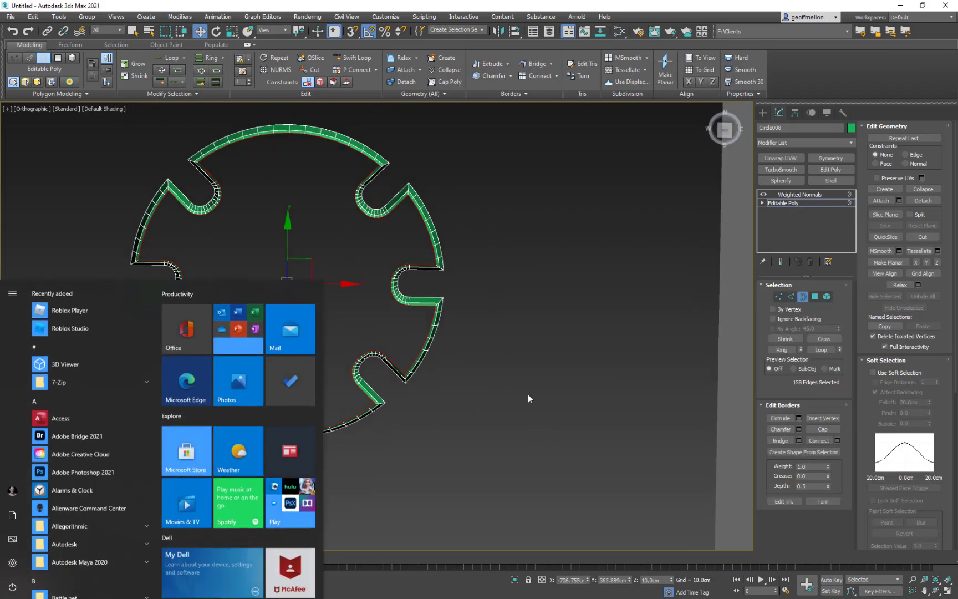
key("super")
middle_click_drag(573, 405, 549, 397, "alt")
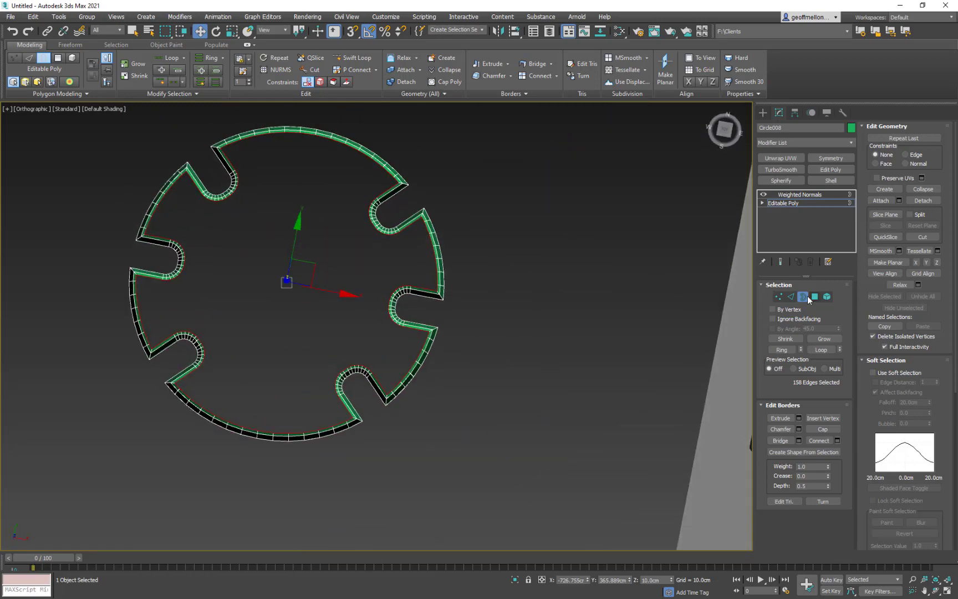
- Try to fill the disc's top by extending its border inward with Scale and collapsing the inner edges to the center
middle_click_drag(359, 287, 387, 355)
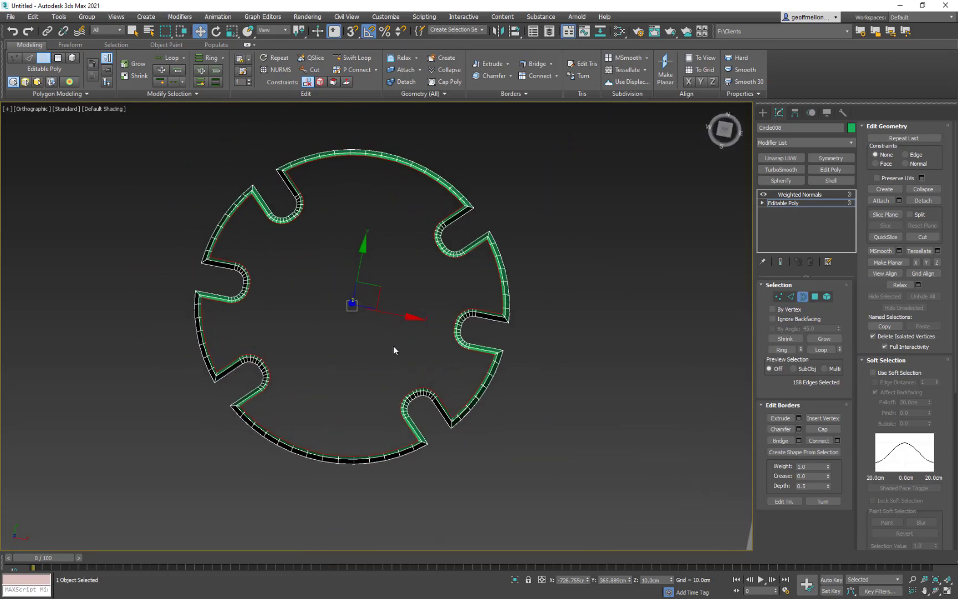
key("r")
left_click_drag(365, 310, 367, 332, "shift")
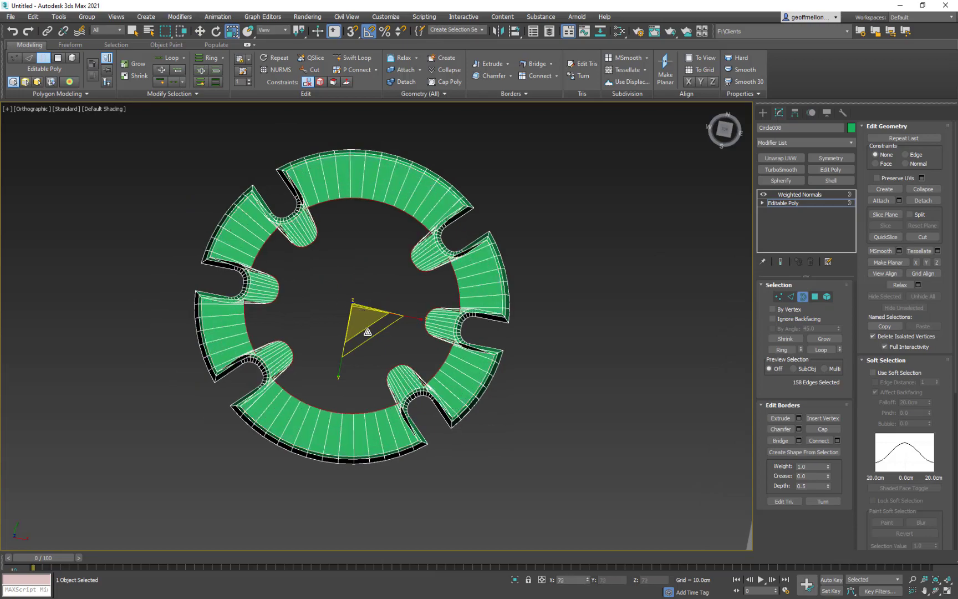
key("ctrl+alt+c")
middle_click_drag(380, 322, 186, 276, "alt")
scroll(418, 302, "up", 5)
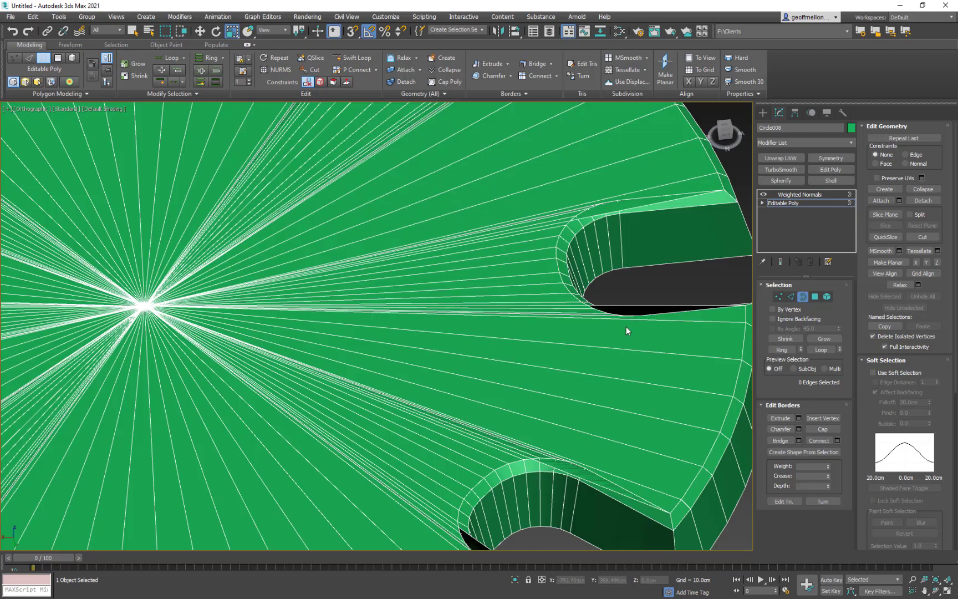
middle_click_drag(592, 316, 573, 386, "alt")
middle_click_drag(572, 386, 604, 357)
scroll(546, 378, "down", 2)
scroll(605, 358, "down", 2)
- Undo the collapse and the inward extension of the disc's top border
key("ctrl+z")
middle_click_drag(481, 362, 484, 290)
key("ctrl+z")
scroll(537, 348, "down", 4)
left_click_drag(473, 350, 479, 352, "shift")
middle_click_drag(505, 348, 427, 332, "alt")
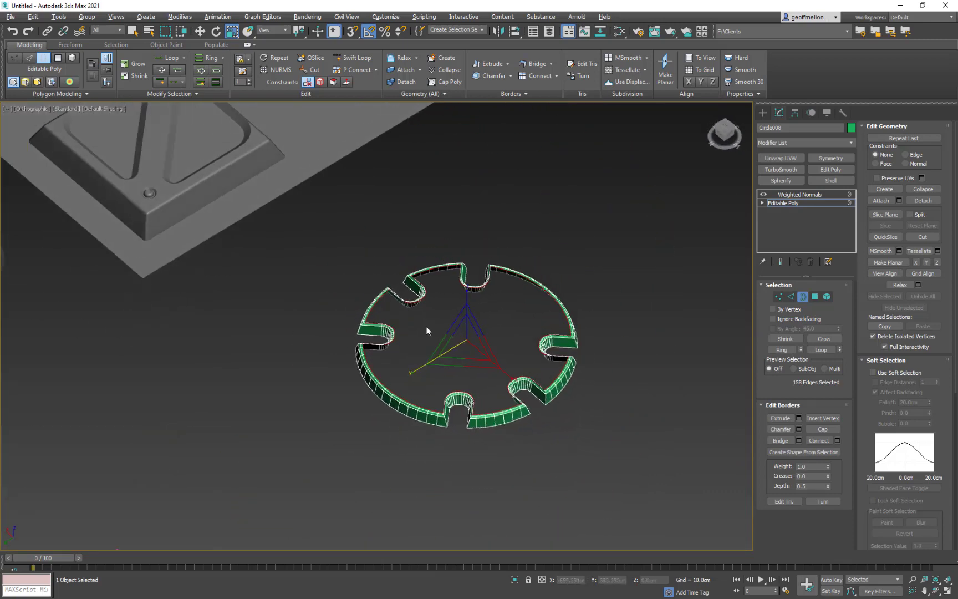
scroll(536, 343, "up", 4)
middle_click_drag(560, 351, 504, 359, "alt")
scroll(560, 292, "down", 4)
middle_click_drag(541, 326, 443, 258, "alt")
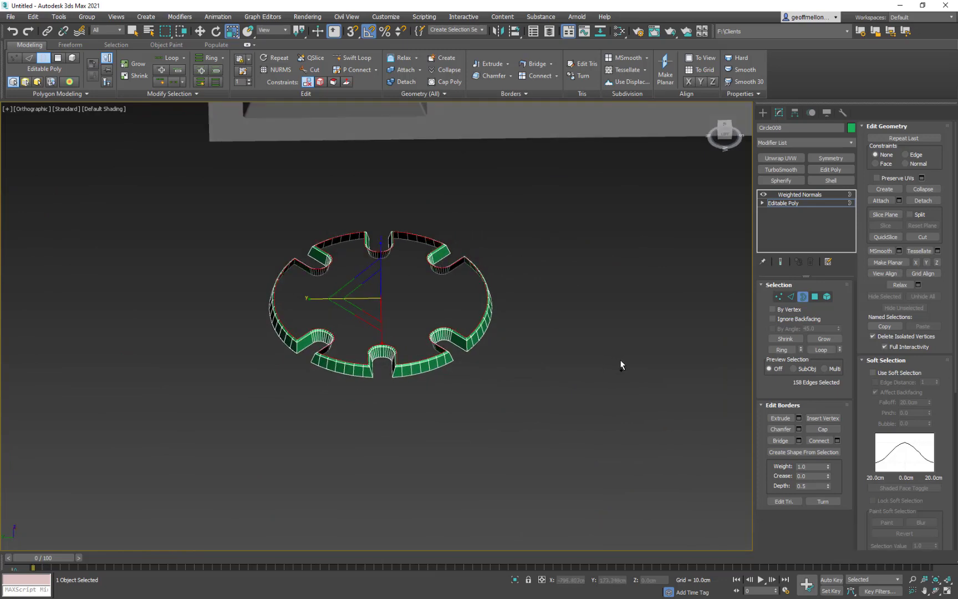
- Select all of the disc's open borders and cap them to restore the flat top face
key("ctrl+a")
key("alt+p")
key("shift+z")
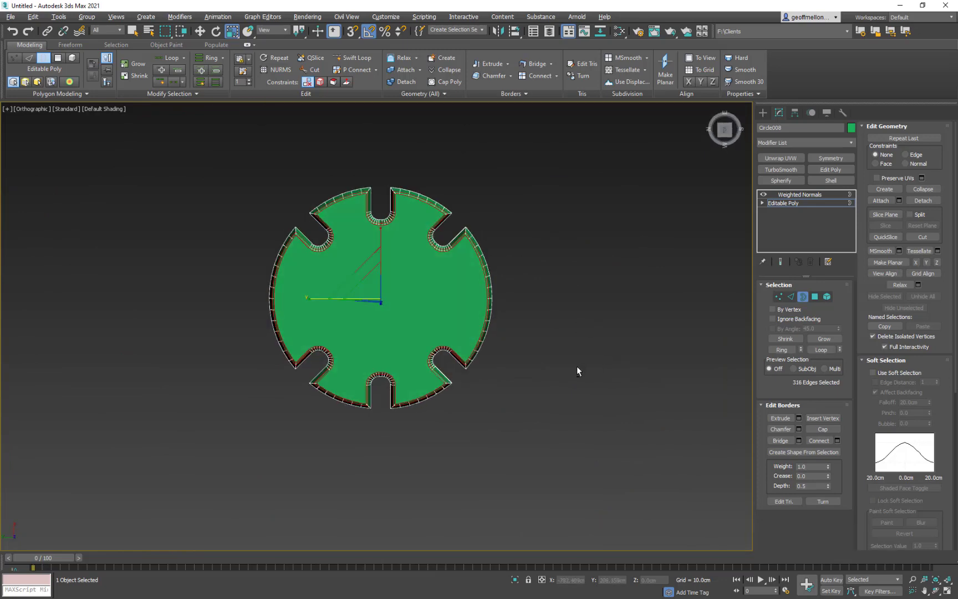
scroll(513, 377, "up", 8)
middle_click_drag(359, 357, 543, 371)
middle_click_drag(378, 333, 374, 366)
key("z")
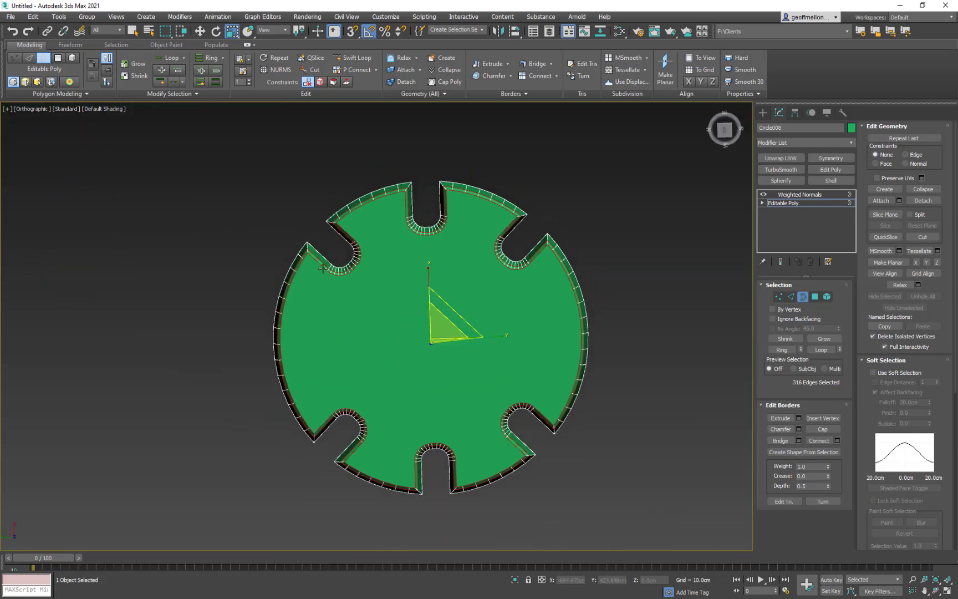
middle_click_drag(486, 288, 402, 293)
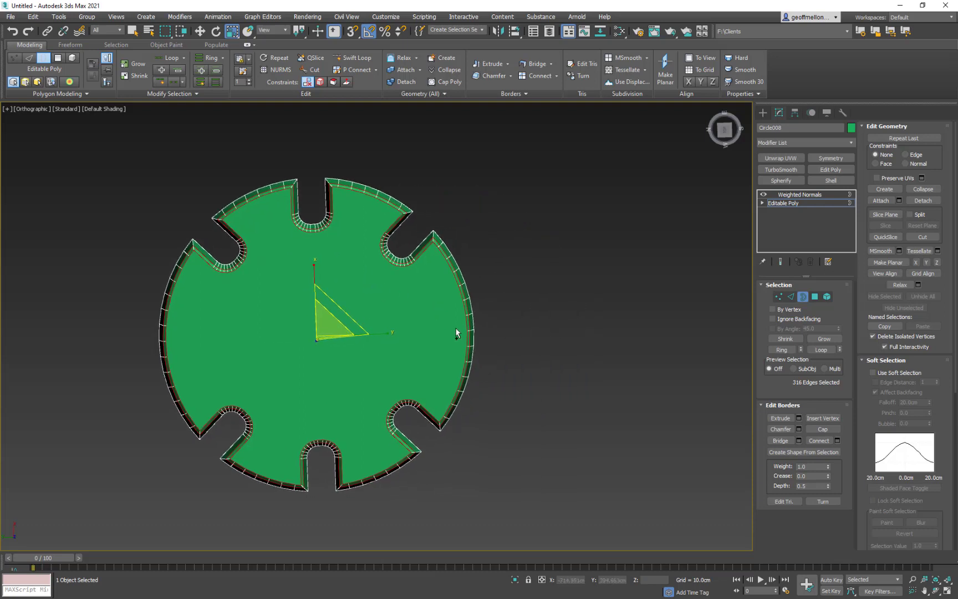
- Return to the Weighted Normals modifier and set its smoothing iterations to 0
left_click(805, 297)
left_click(809, 195)
middle_click_drag(517, 407, 548, 422)
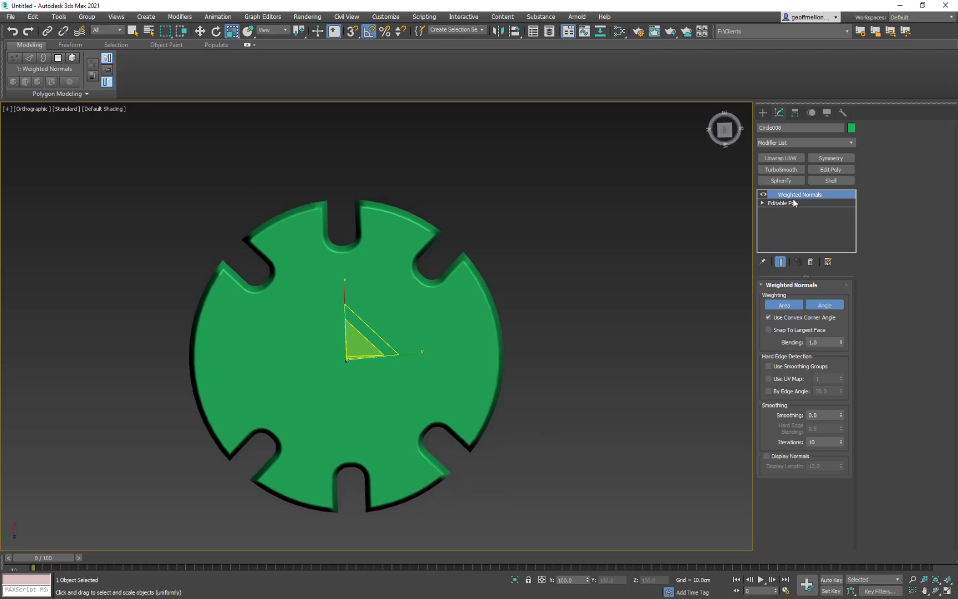
left_click_drag(842, 344, 843, 342)
left_click_drag(842, 443, 840, 393)
key("Return")
scroll(508, 336, "down", 8)
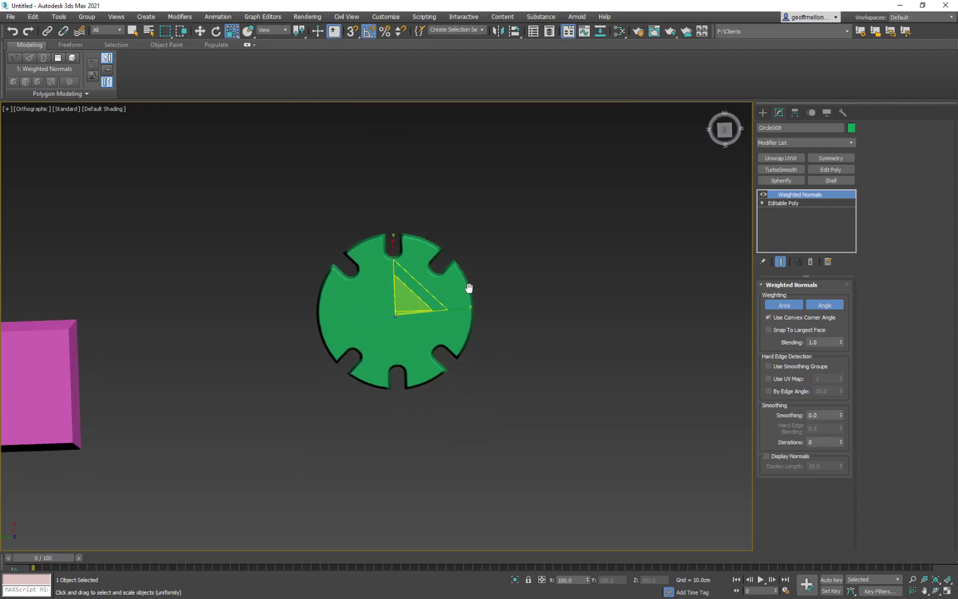
mouse_move(505, 326)
middle_mouse_down()
mouse_move(441, 317)
mouse_move(459, 317)
mouse_move(473, 293)
mouse_move(483, 320)
mouse_move(405, 306)
mouse_move(414, 319)
mouse_move(519, 336)
middle_mouse_up()
middle_click_drag(395, 303, 443, 328)
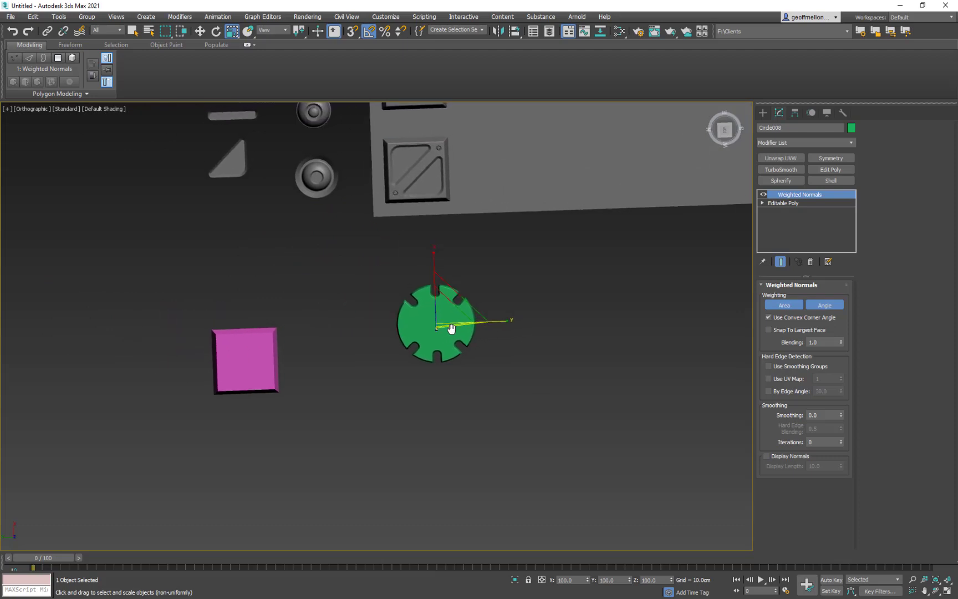
middle_click_drag(512, 329, 484, 317)
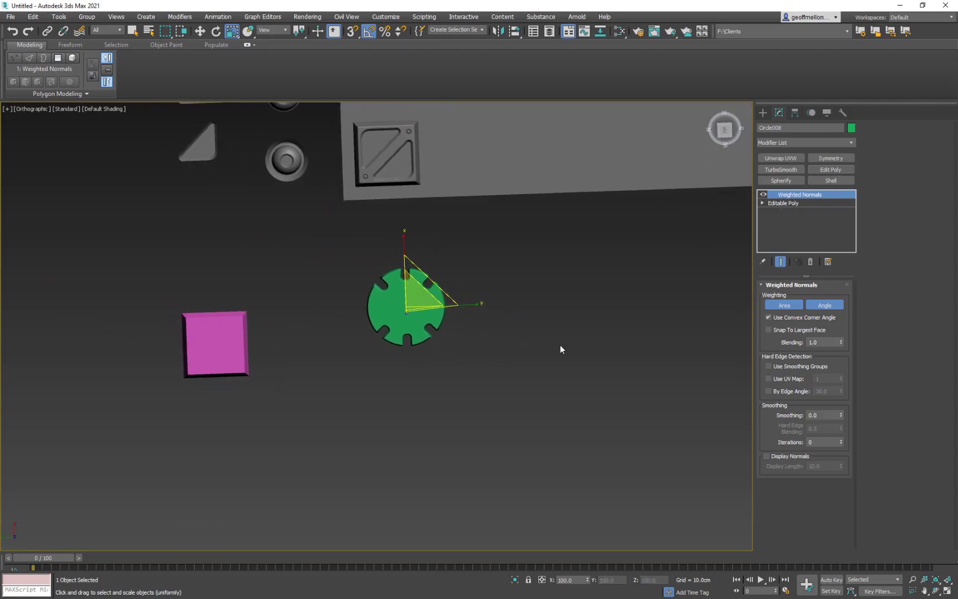
mouse_move(427, 284)
middle_mouse_down()
mouse_move(483, 284)
mouse_move(449, 274)
mouse_move(429, 283)
middle_mouse_up()
- Return to the Editable Poly's Border level with the border around the disc's underside selected
left_click(790, 205)
mouse_move(435, 330)
middle_mouse_down("alt")
mouse_move(417, 260)
mouse_move(430, 311)
middle_mouse_up("alt")
scroll(430, 311, "up", 6)
middle_click_drag(483, 330, 493, 275)
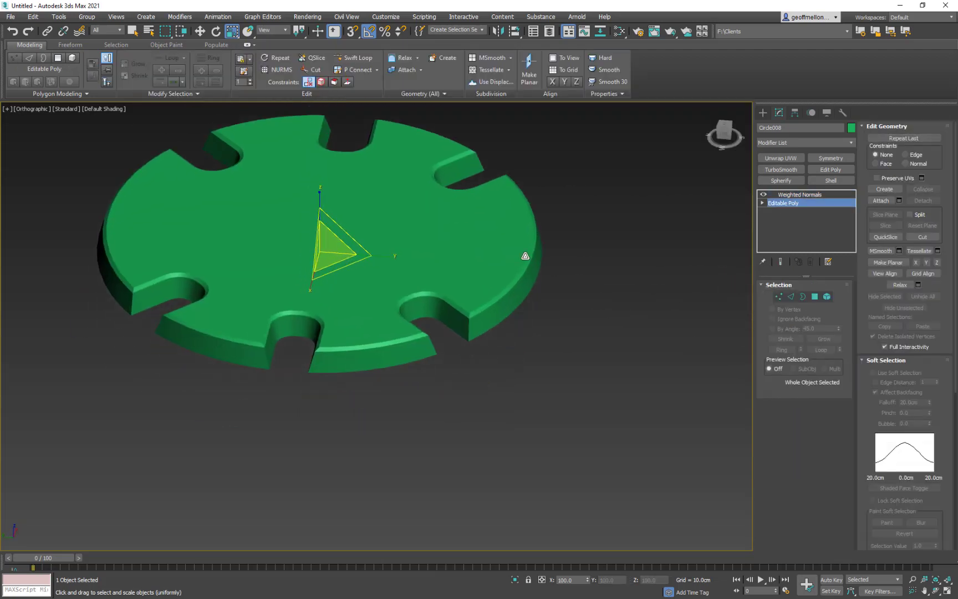
left_click(803, 297)
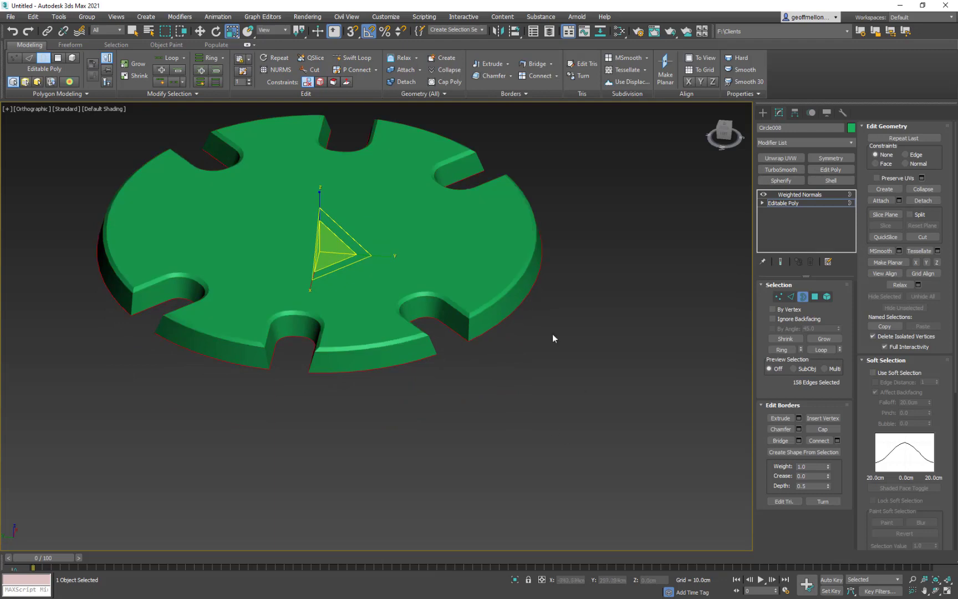
middle_click_drag(552, 334, 425, 301, "alt")
scroll(527, 326, "down", 3)
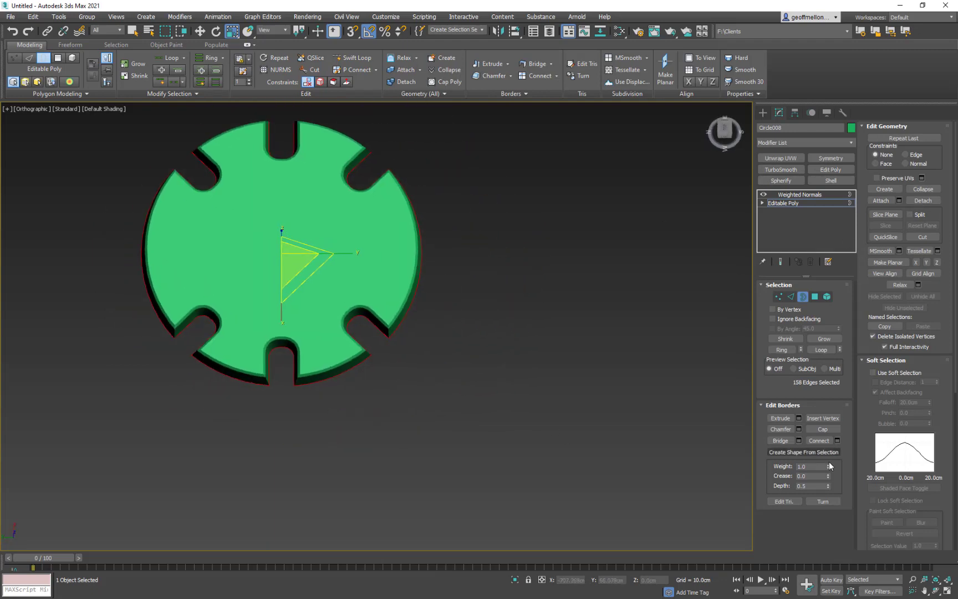
- Try to create a shape from the selected bottom border using the Smooth shape type
left_click(790, 452)
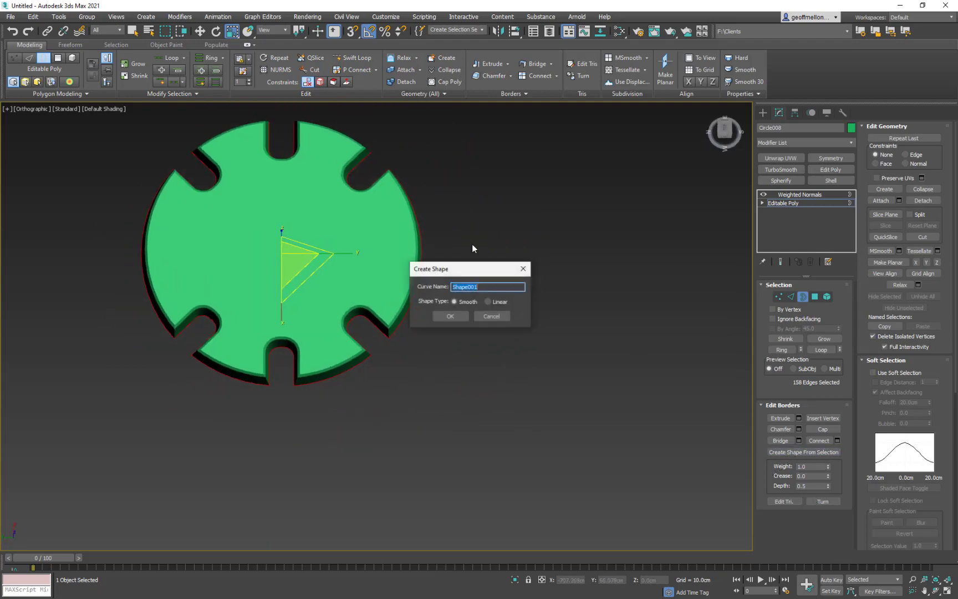
left_click(450, 316)
middle_click_drag(466, 336, 557, 325)
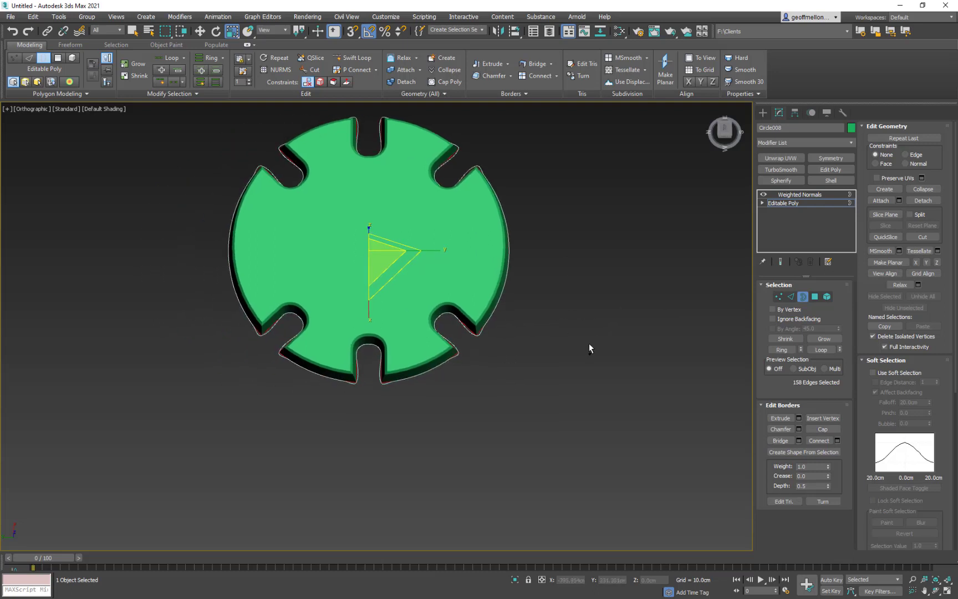
- Create a Linear shape named Shape001 from the disc's selected bottom border
right_click(713, 344)
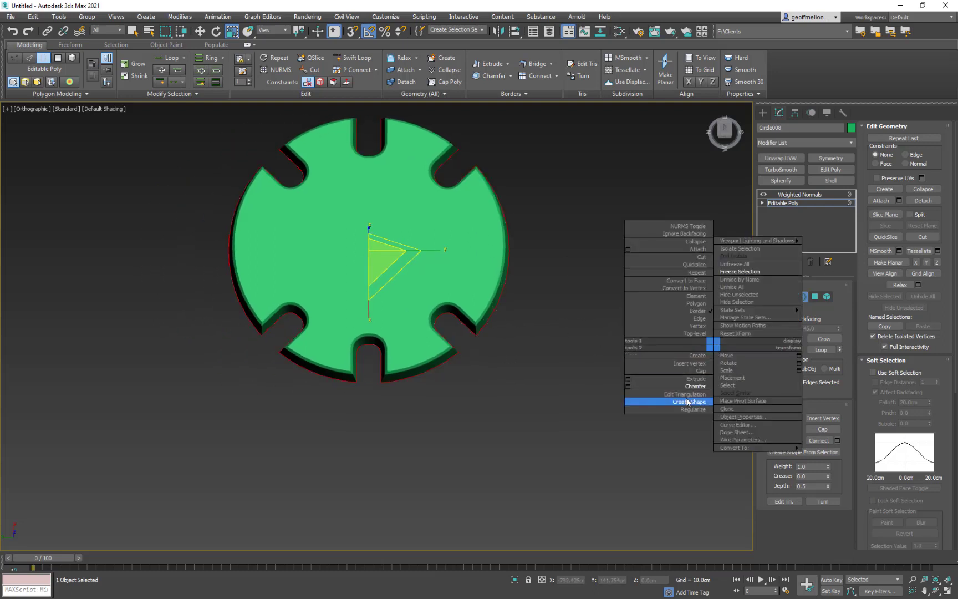
left_click(810, 551)
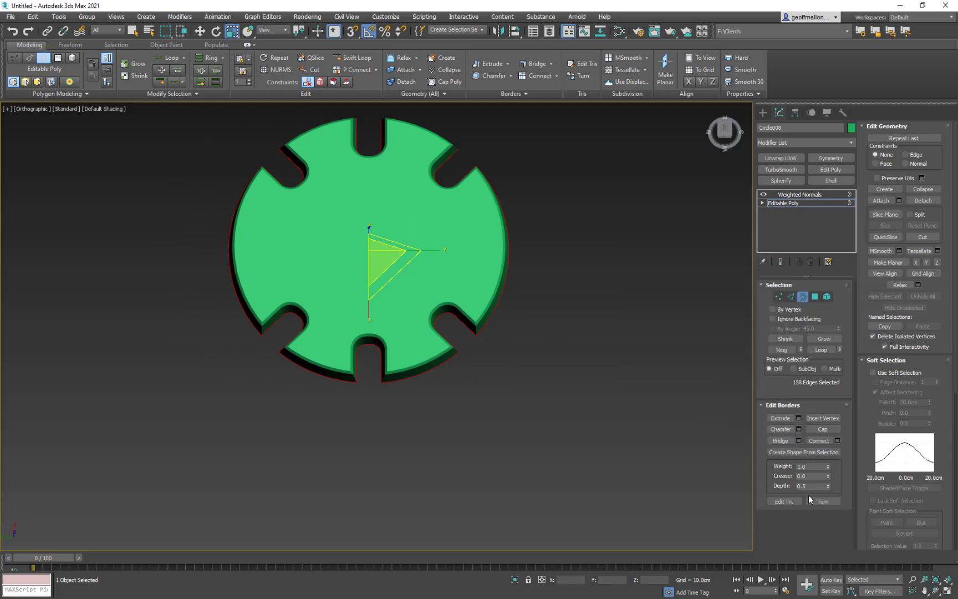
left_click(804, 453)
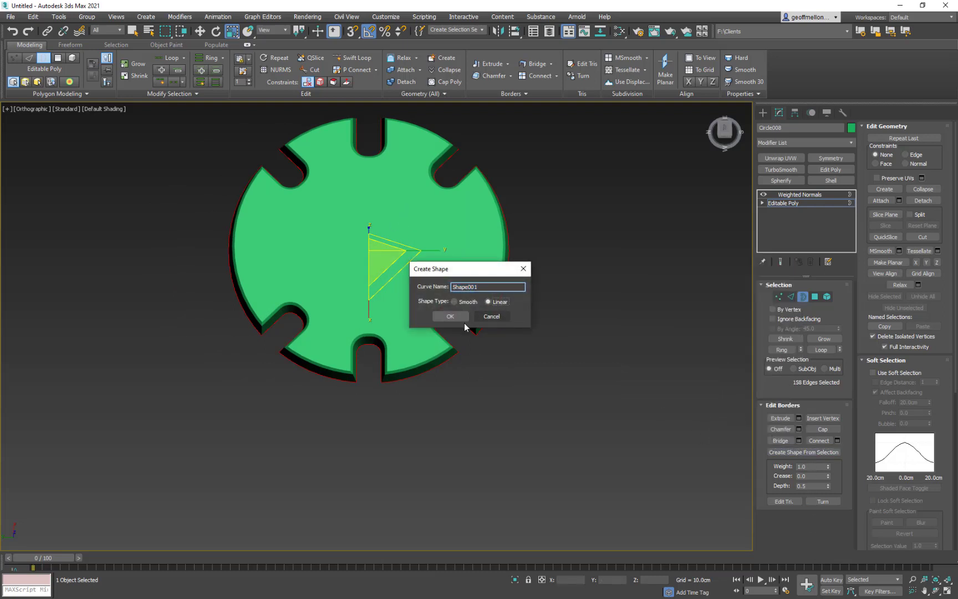
left_click(464, 321)
middle_click_drag(579, 370, 504, 297)
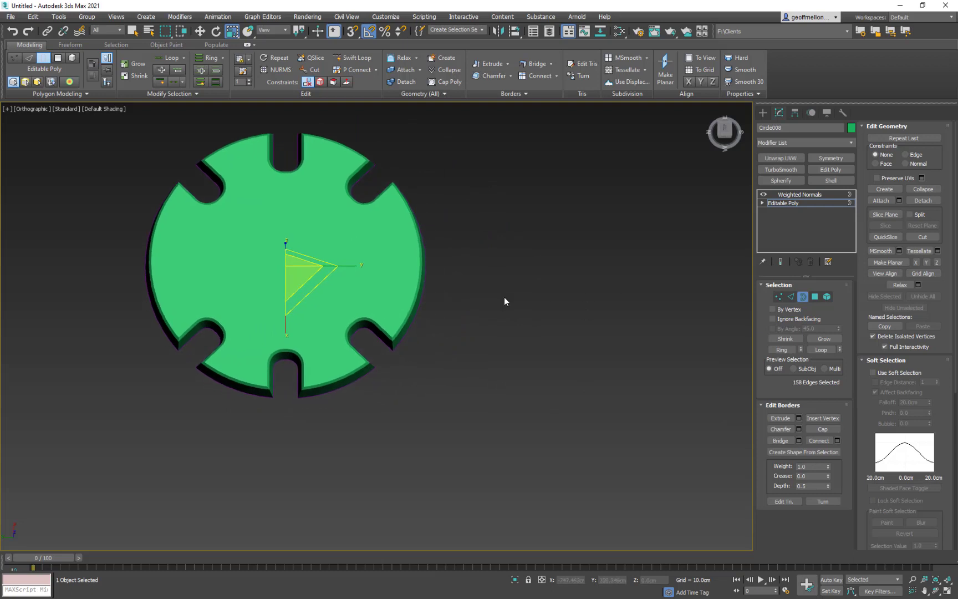
- Leave Border level, move the green disc clear of the extracted outline, and select the outline spline
scroll(504, 301, "down", 2)
key("w")
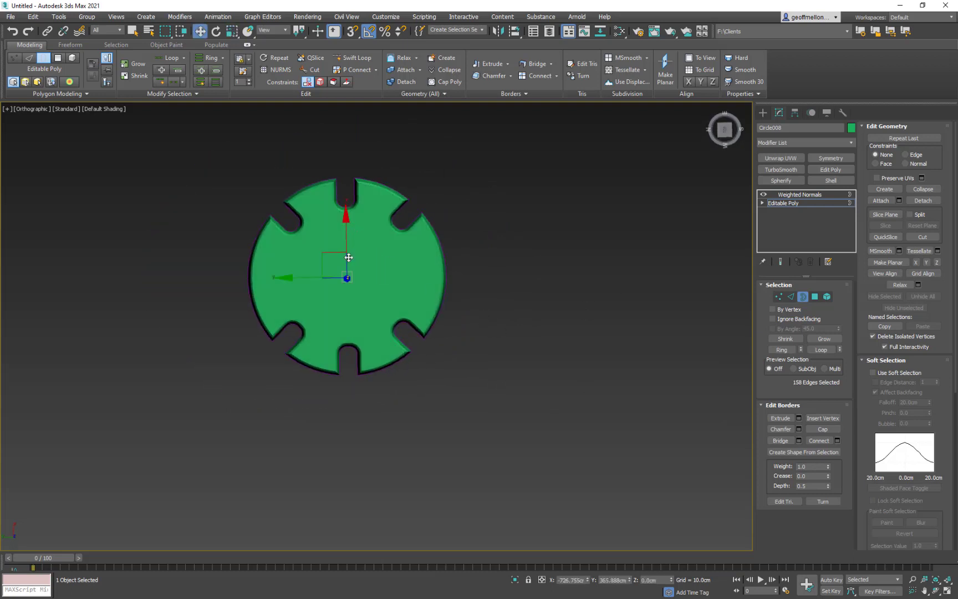
left_click_drag(329, 255, 508, 250)
key("ctrl+z")
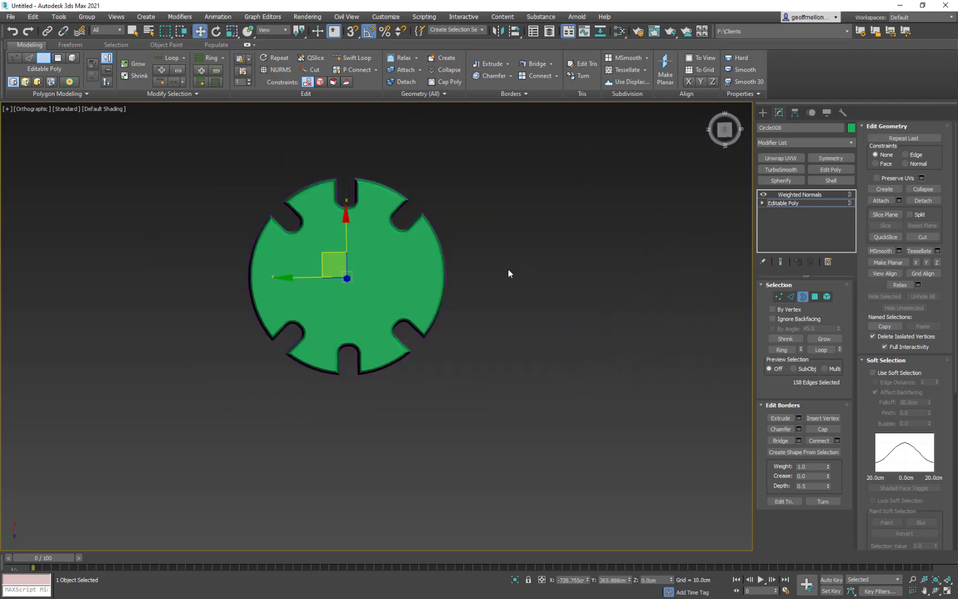
key("3")
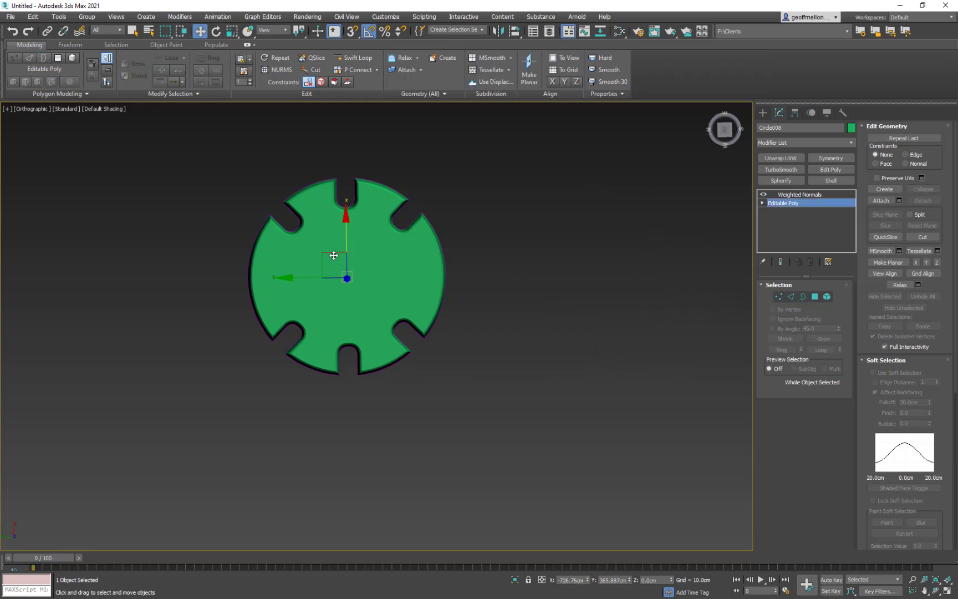
left_click_drag(334, 255, 504, 142)
left_click(444, 270)
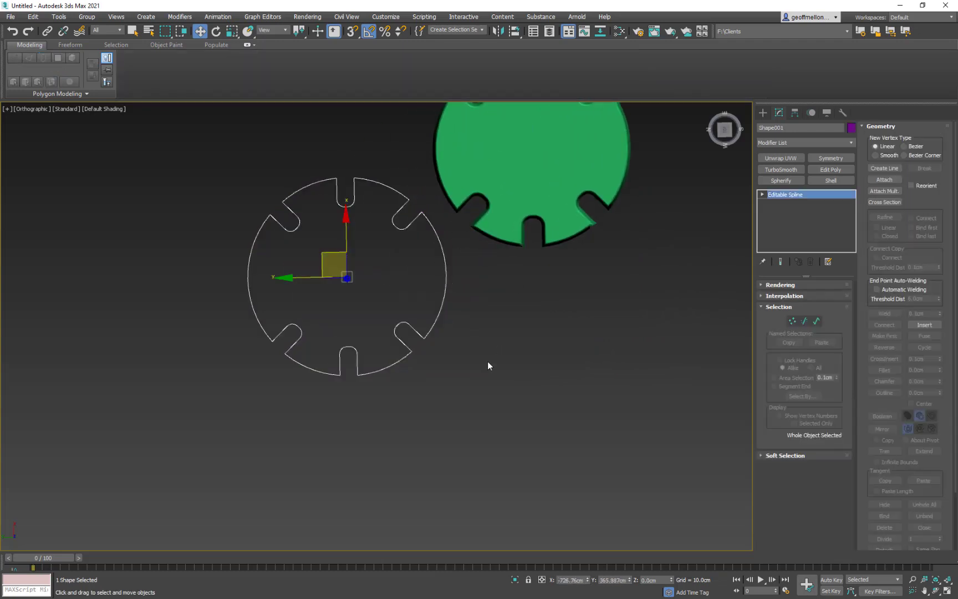
middle_click_drag(488, 364, 475, 396)
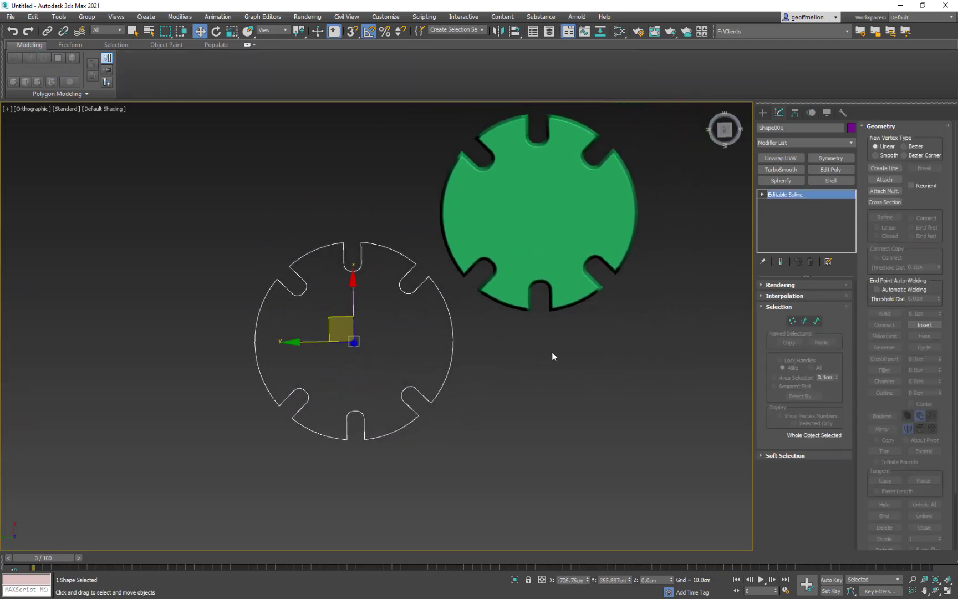
- Start a Circle spline with the Center creation method for the extracted notched outline
left_click(763, 112)
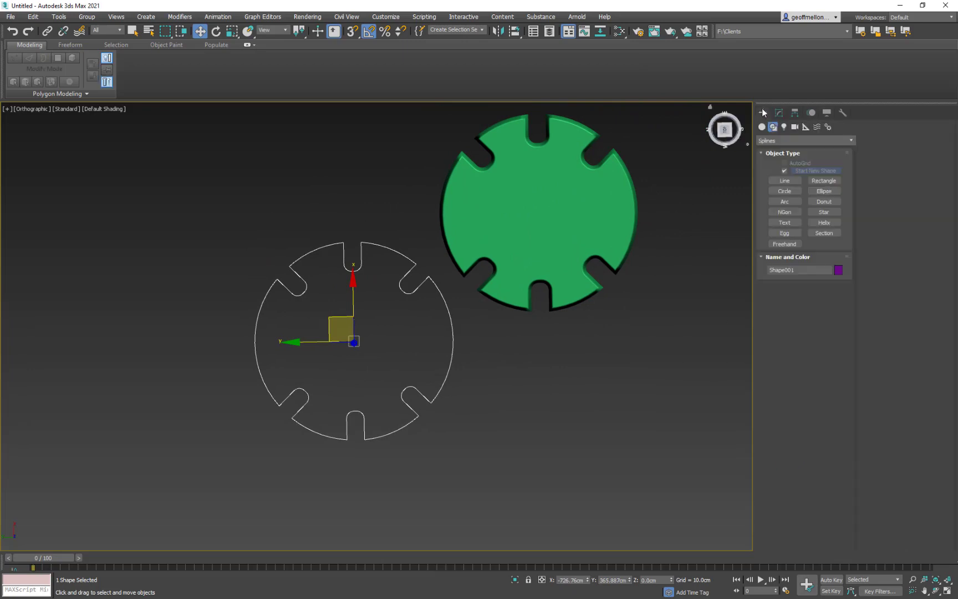
left_click(786, 191)
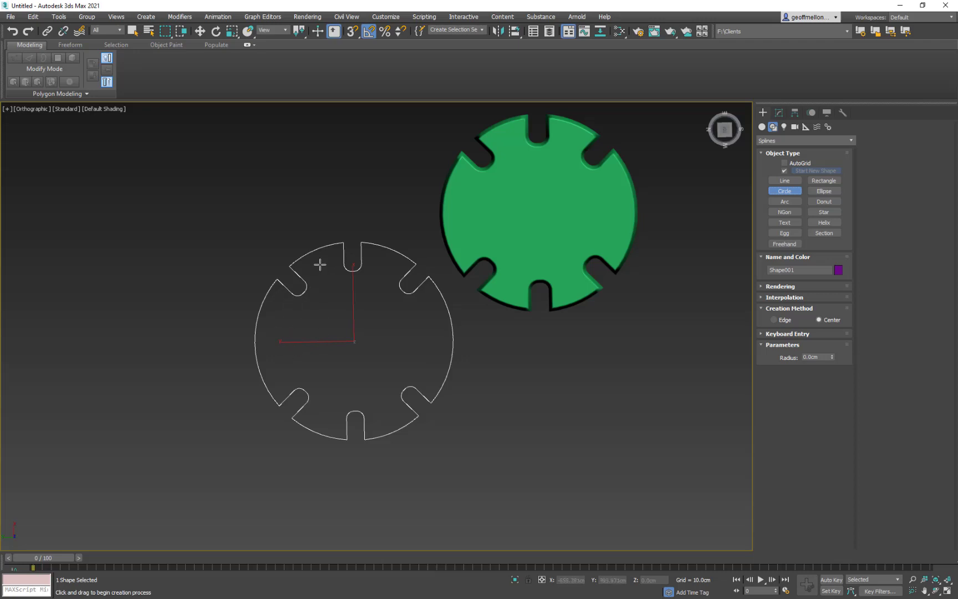
- Draw a small circle about 6.3 cm in radius inside the notched outline, just left of its top notch
left_click_drag(320, 264, 324, 272)
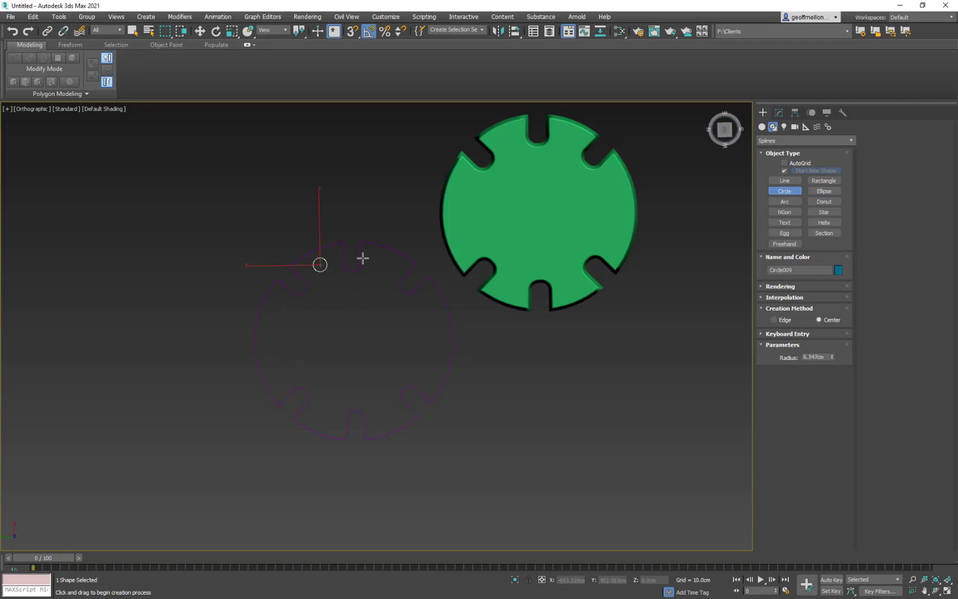
left_click_drag(384, 263, 383, 272)
key("w")
scroll(499, 342, "up", 2)
middle_click_drag(500, 343, 534, 364)
scroll(535, 365, "up", 2)
key("ctrl+z")
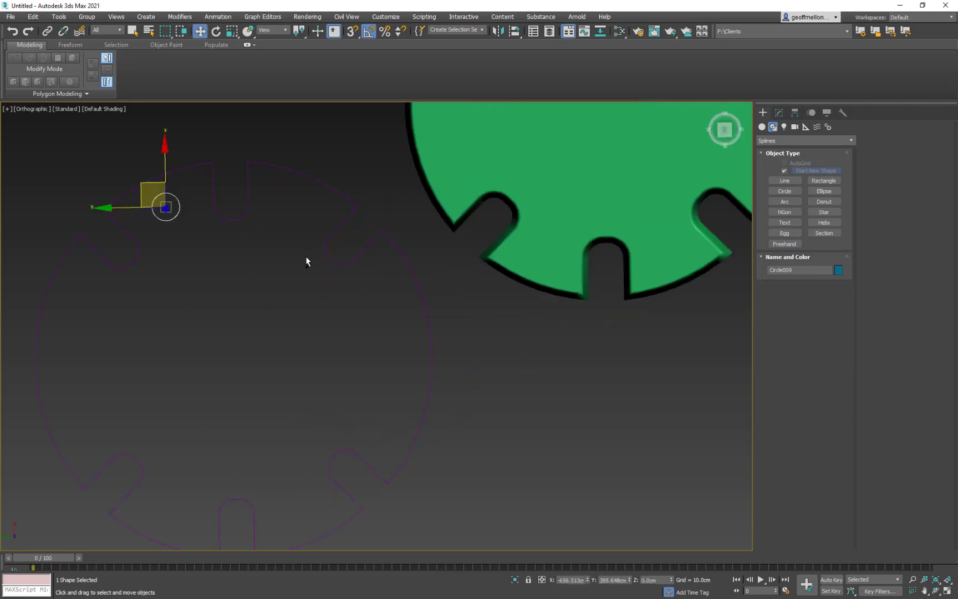
- Clone the small circle across the top notch, and clone the resulting pair down beside the bottom notch
middle_click_drag(309, 256, 415, 274)
scroll(446, 298, "down", 4)
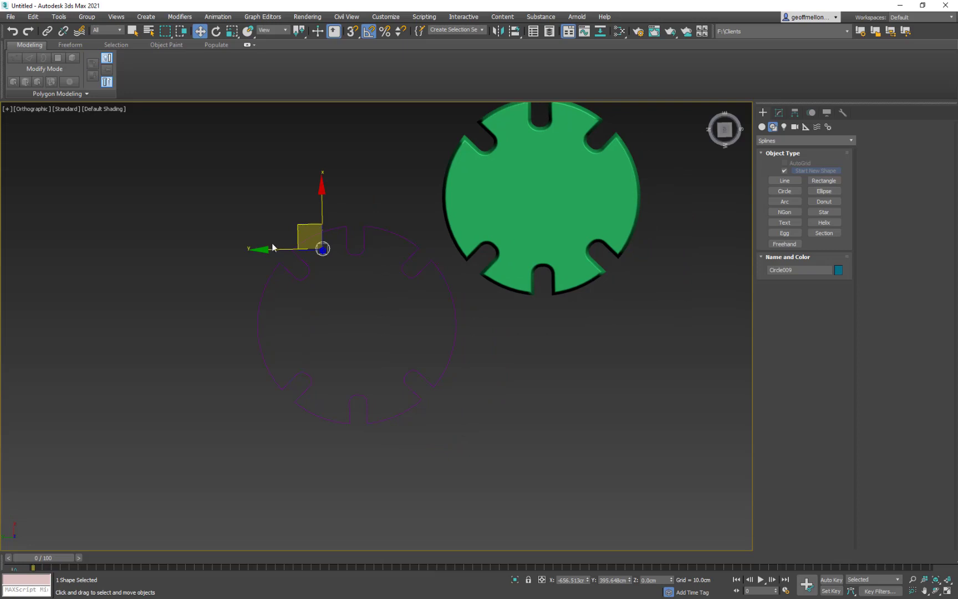
left_click_drag(267, 250, 326, 252)
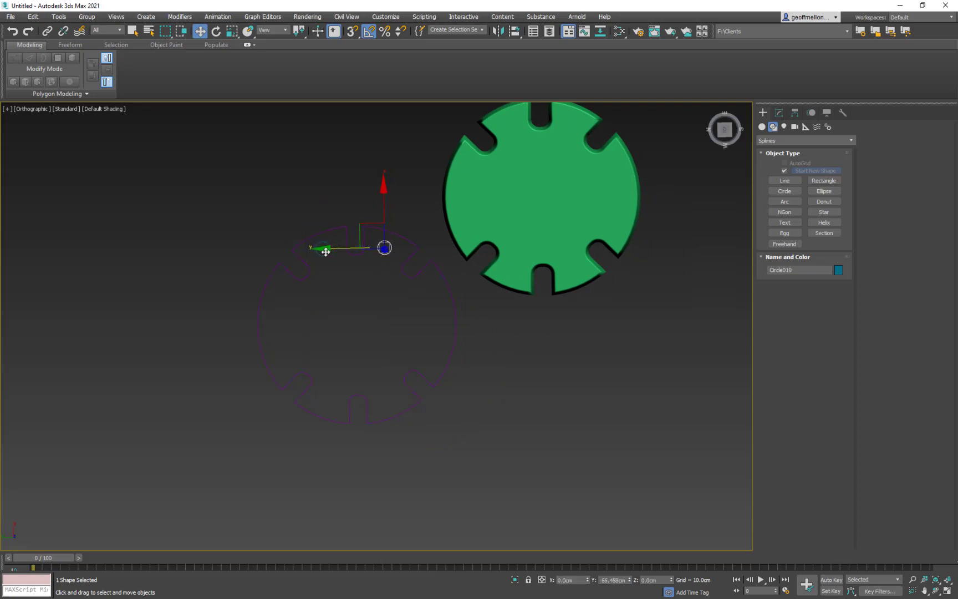
left_click(482, 348)
left_click(359, 223, "ctrl")
left_click_drag(382, 197, 399, 350)
left_click(490, 349)
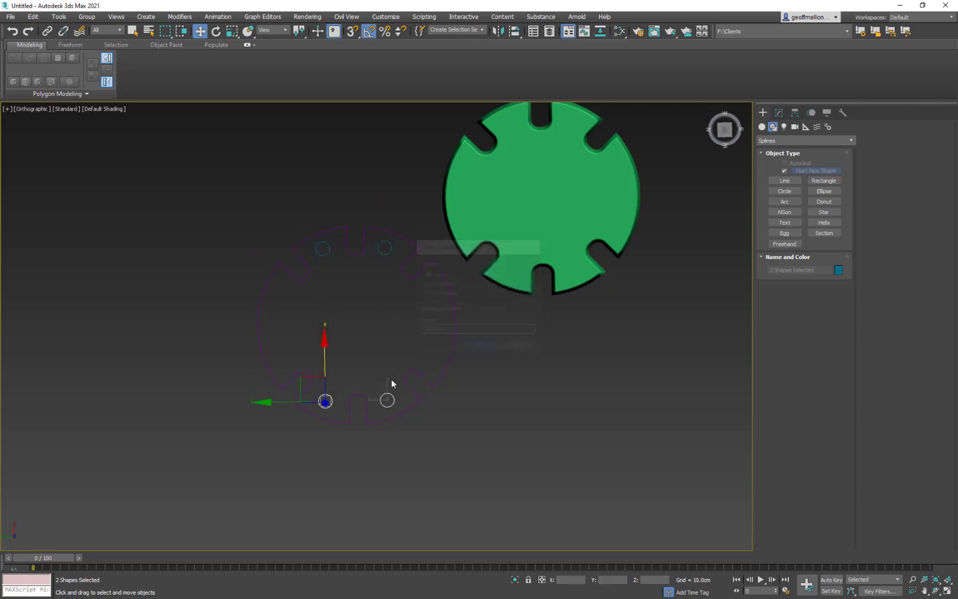
- Attach all four small circles to the notched outline spline Shape001
middle_click_drag(363, 369, 369, 332)
left_click(446, 344)
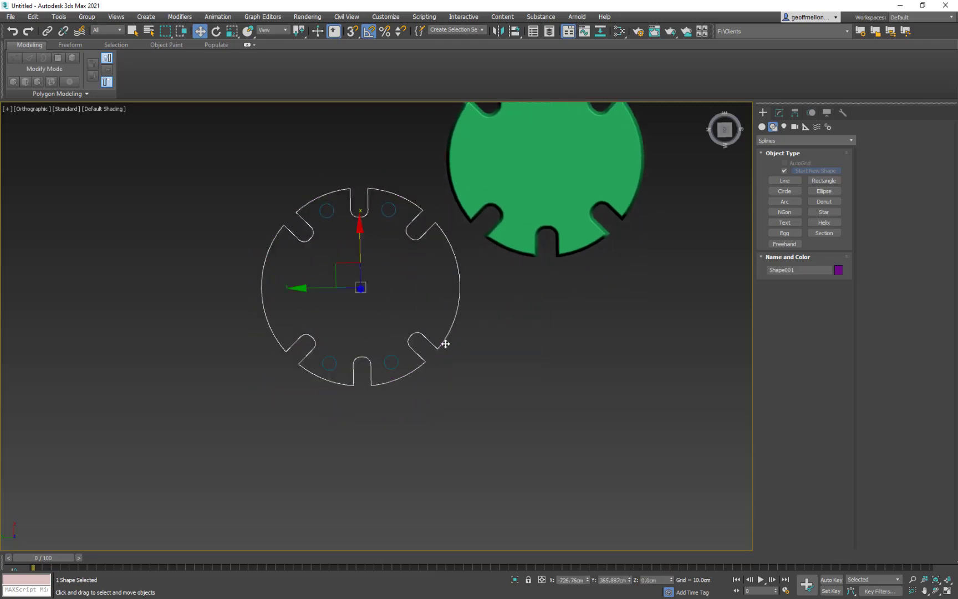
left_click(779, 113)
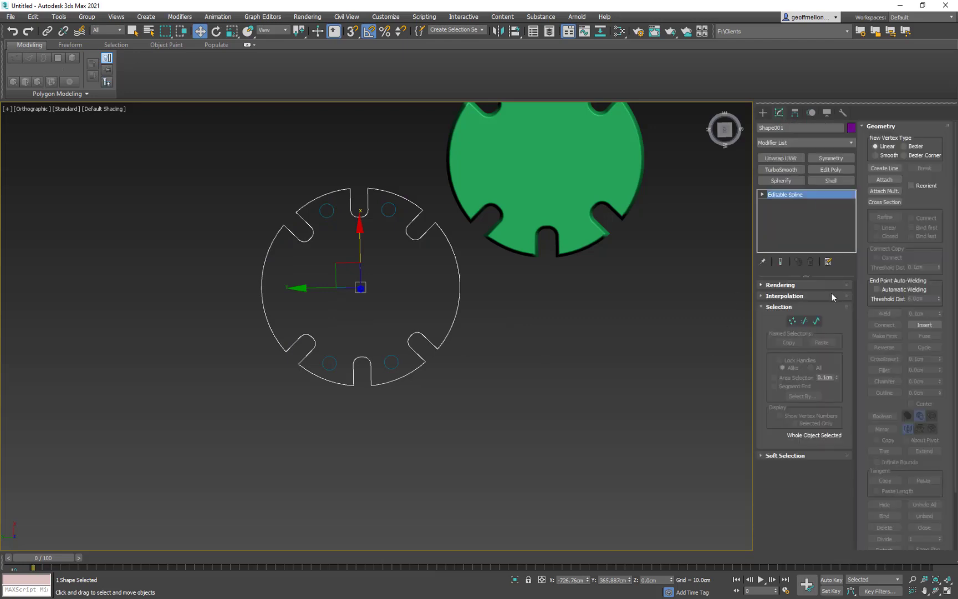
left_click(886, 180)
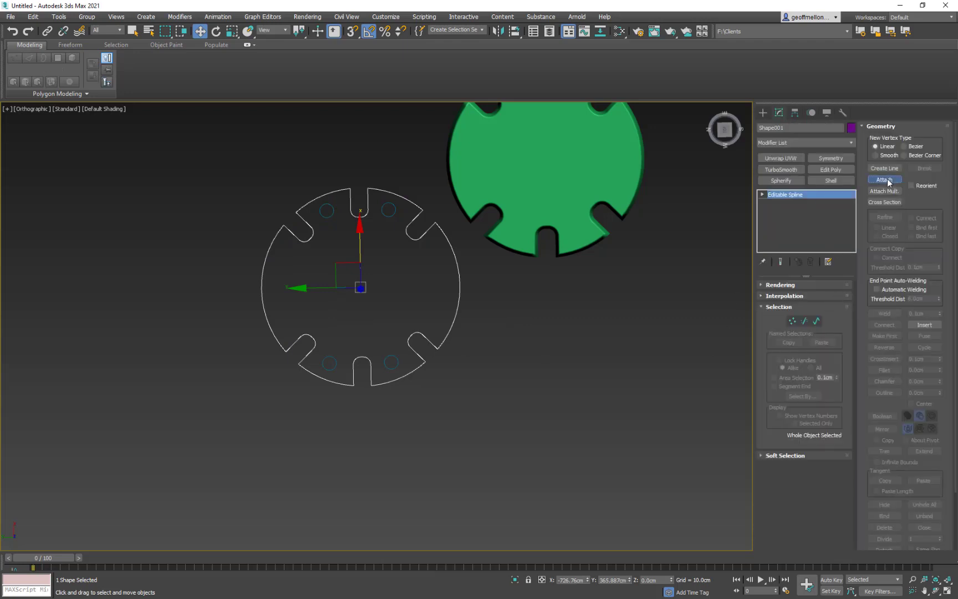
left_click(399, 364)
left_click(337, 367)
left_click(332, 215)
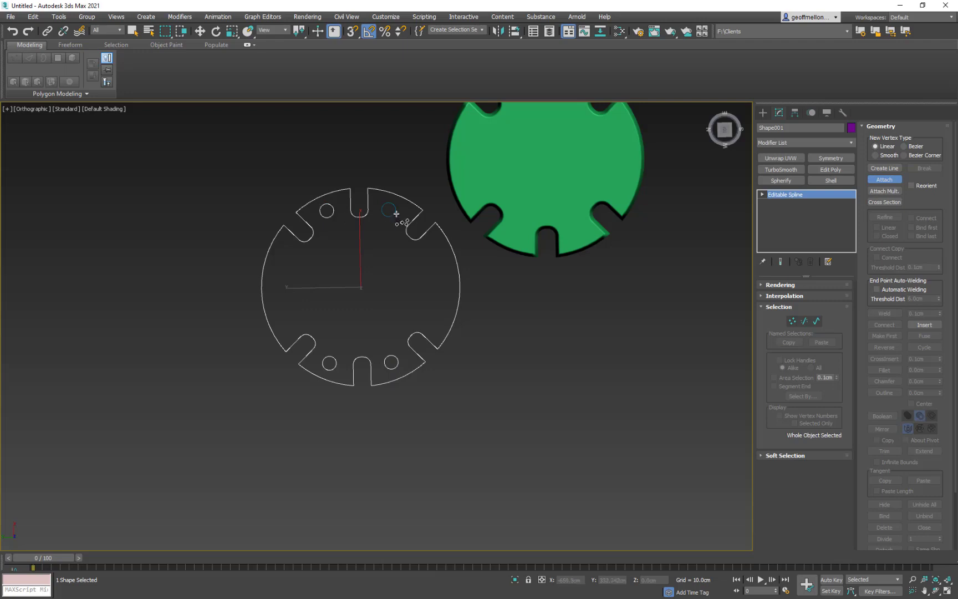
left_click(395, 213)
right_click(651, 367)
- Convert the combined outline and circles to an Editable Poly
right_click(534, 342)
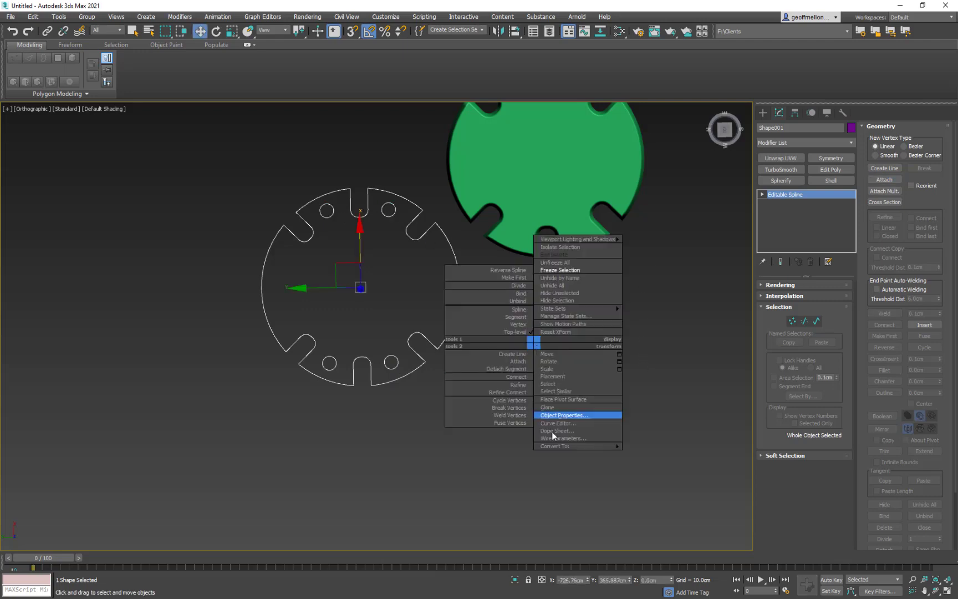
mouse_move(560, 446)
left_click(660, 461)
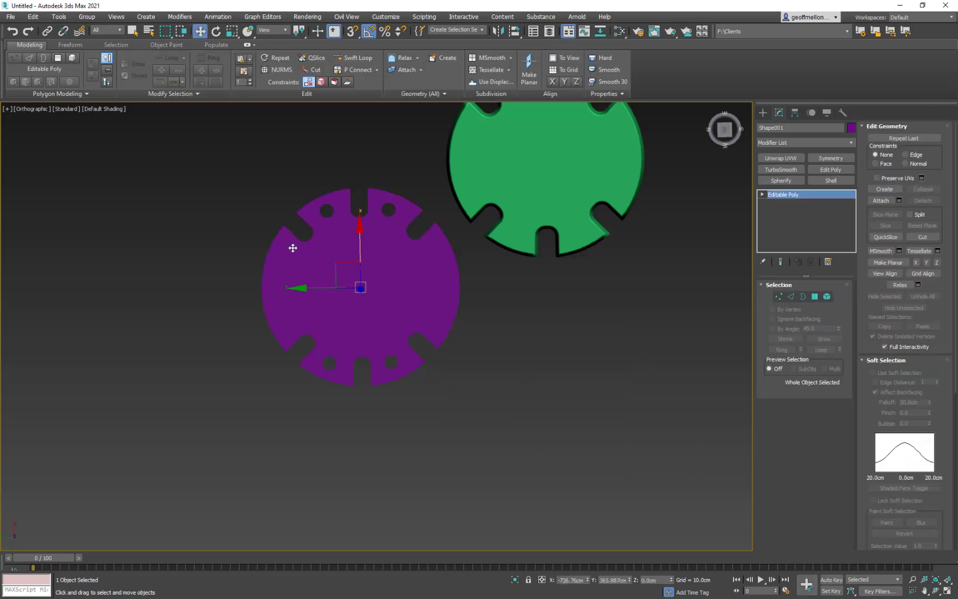
- Try a Bevel on the purple disc's polygon with a height of about 131 cm and a -1 cm outline
middle_click_drag(542, 375, 546, 316, "alt")
right_click(546, 316)
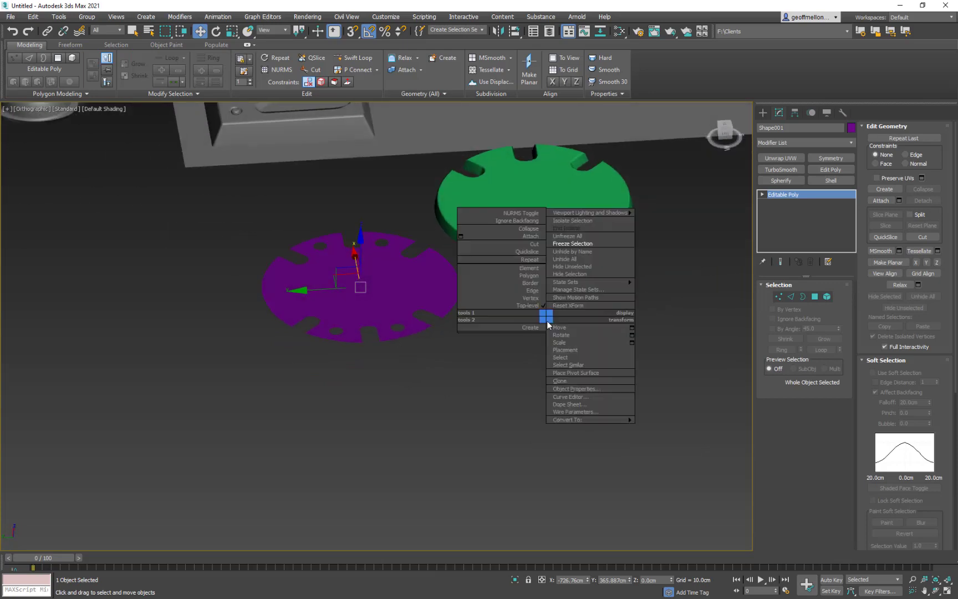
left_click(817, 297)
right_click(650, 341)
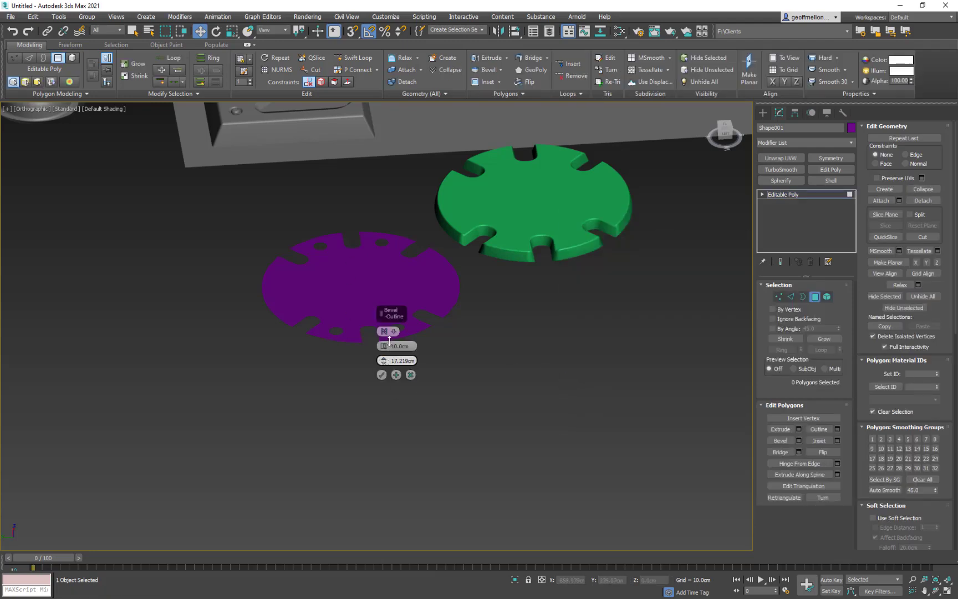
left_click_drag(386, 349, 387, 333)
left_click_drag(391, 253, 391, 205)
middle_click_drag(453, 323, 468, 360, "alt")
left_click(349, 256)
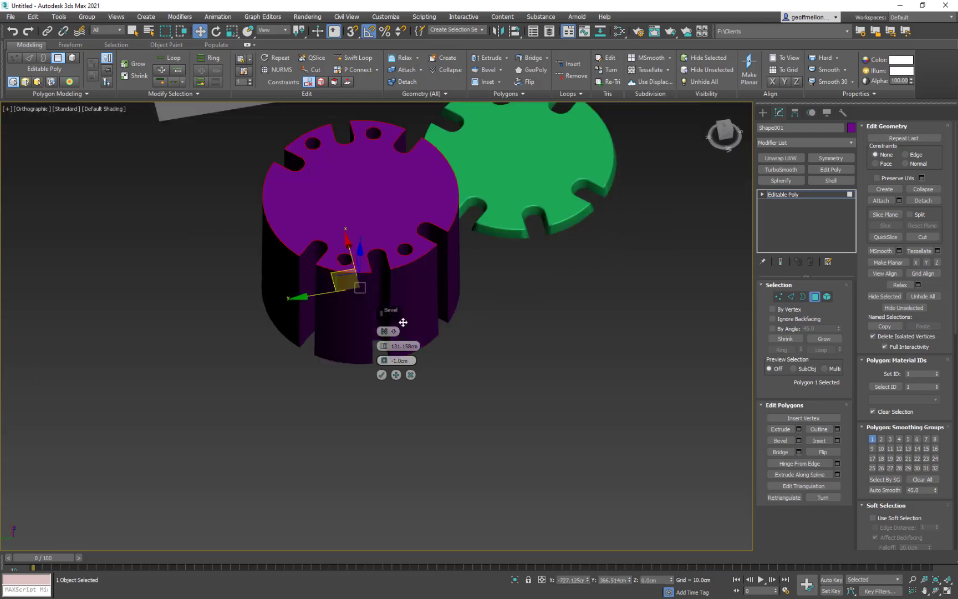
- Set the bevel height to 25 cm
middle_click_drag(553, 385, 524, 377, "alt")
left_click(393, 346)
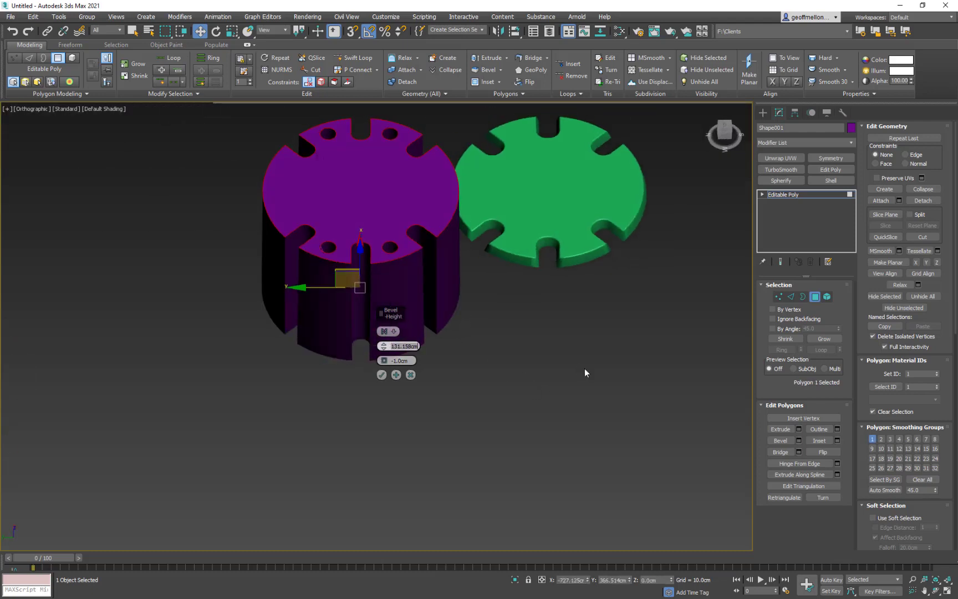
type("100")
key("Return")
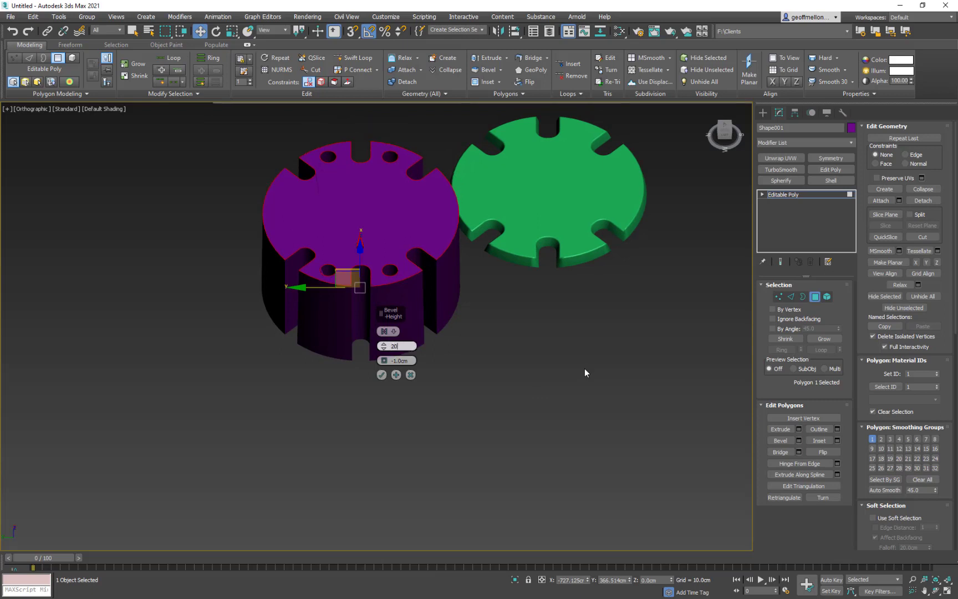
type("5")
key("Return")
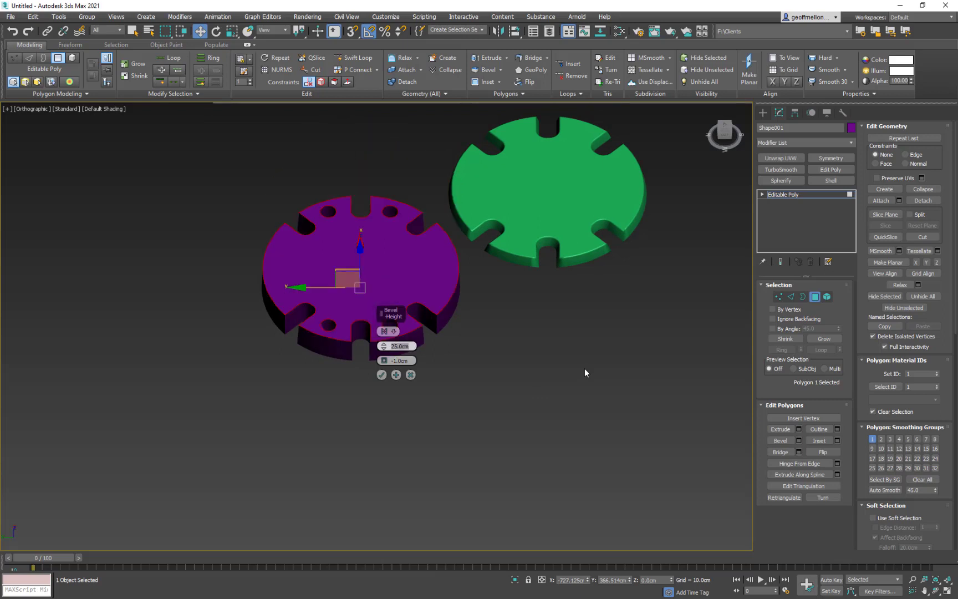
- Try a bevel outline of about -4.2 cm, and cancel the bevel
left_click_drag(385, 359, 386, 368)
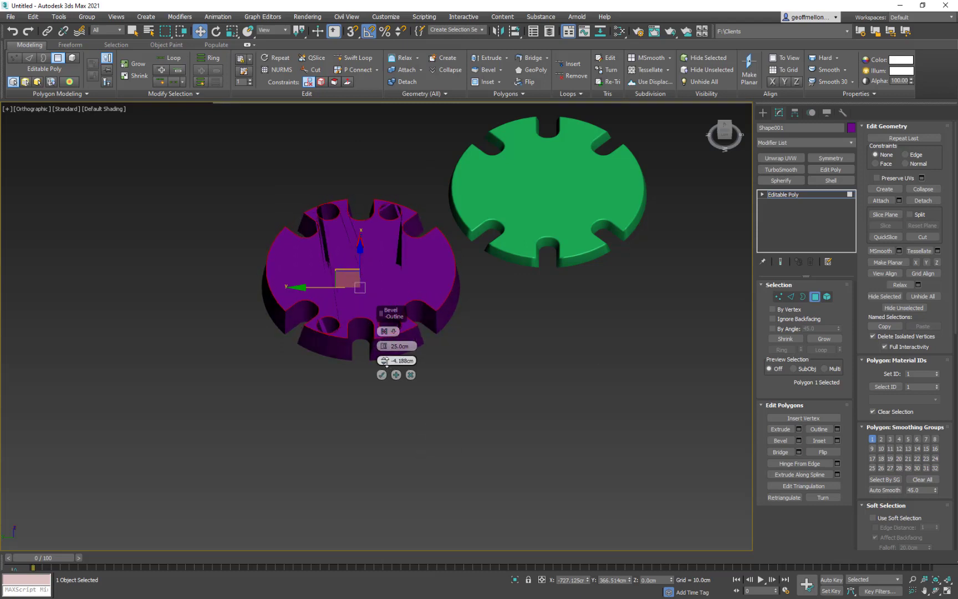
right_click(386, 367)
middle_click_drag(327, 369, 296, 365, "alt")
left_click(410, 375)
- Switch the purple disc to Border level with its outer notched border selected
middle_click_drag(326, 209, 351, 248)
scroll(351, 247, "up", 4)
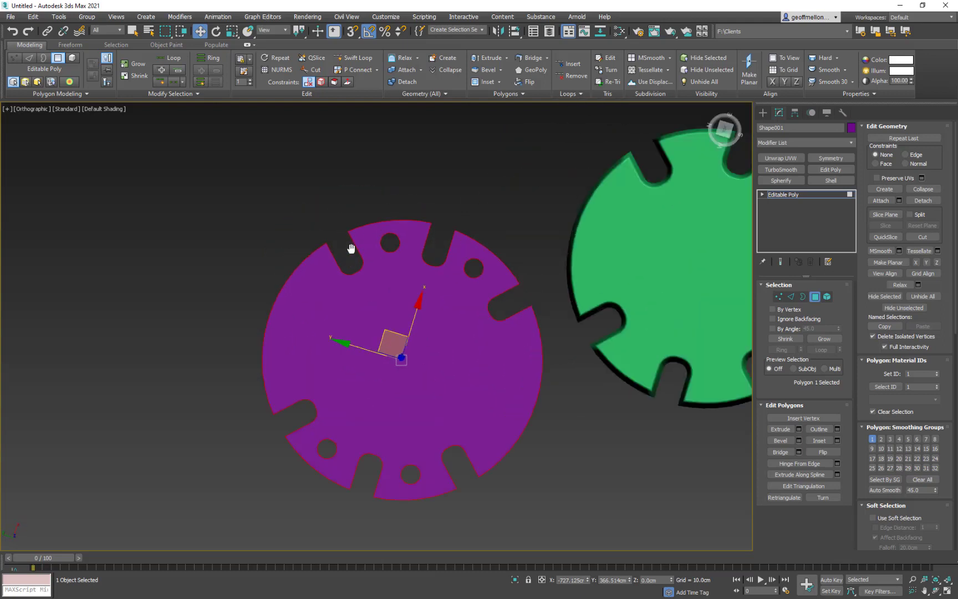
middle_click_drag(482, 297, 448, 252)
middle_click_drag(390, 217, 368, 286)
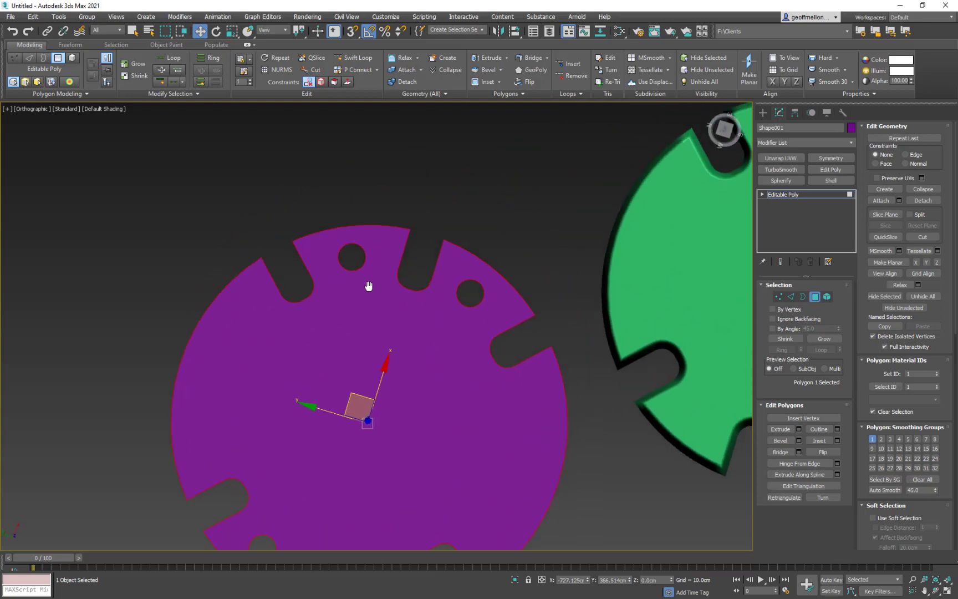
scroll(452, 276, "down", 4)
middle_click_drag(541, 336, 532, 265, "alt")
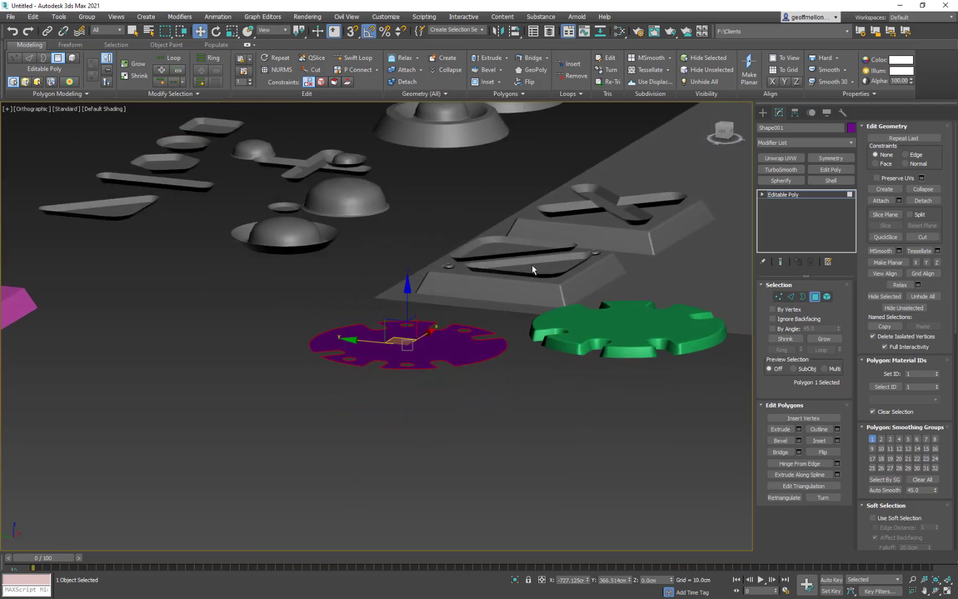
left_click(803, 296, "ctrl")
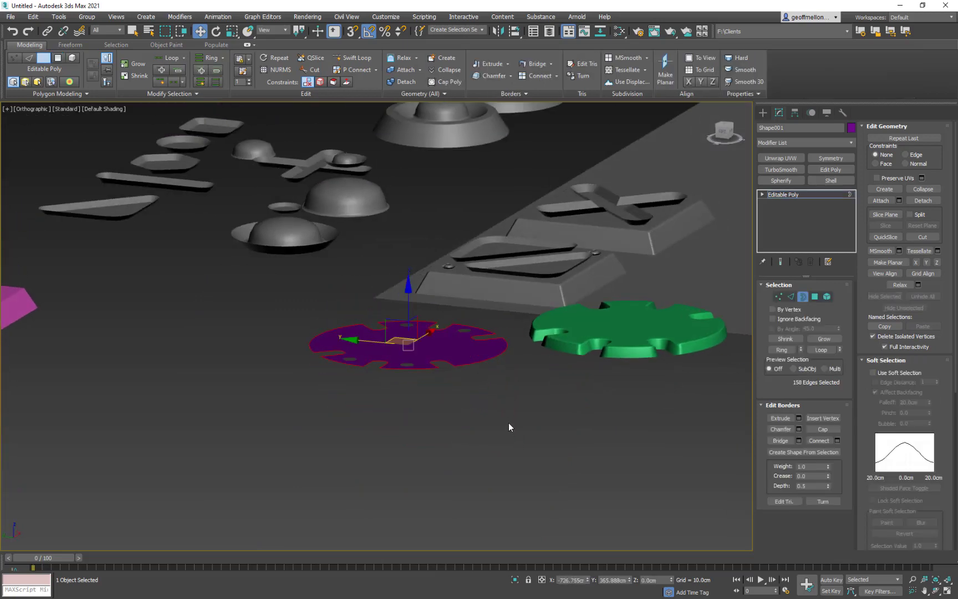
- Try extending only the disc's outer border about 17 cm downward, and undo it
left_click_drag(408, 302, 411, 320, "shift")
middle_click_drag(440, 317, 449, 416, "alt")
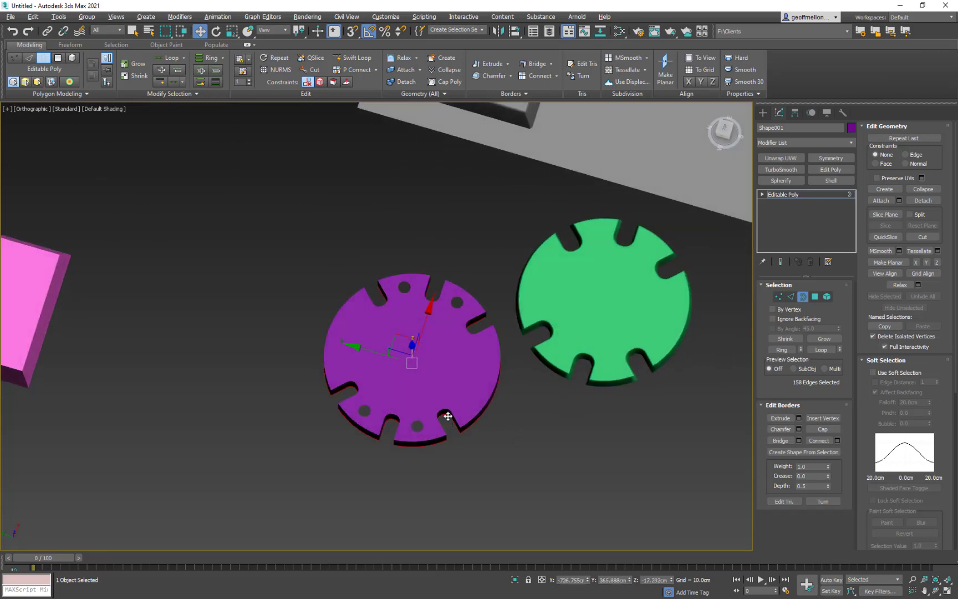
key("ctrl+z")
- Add the four small hole borders to the selection and extend all the borders about 4.6 cm downward as new walls
scroll(417, 433, "up", 5)
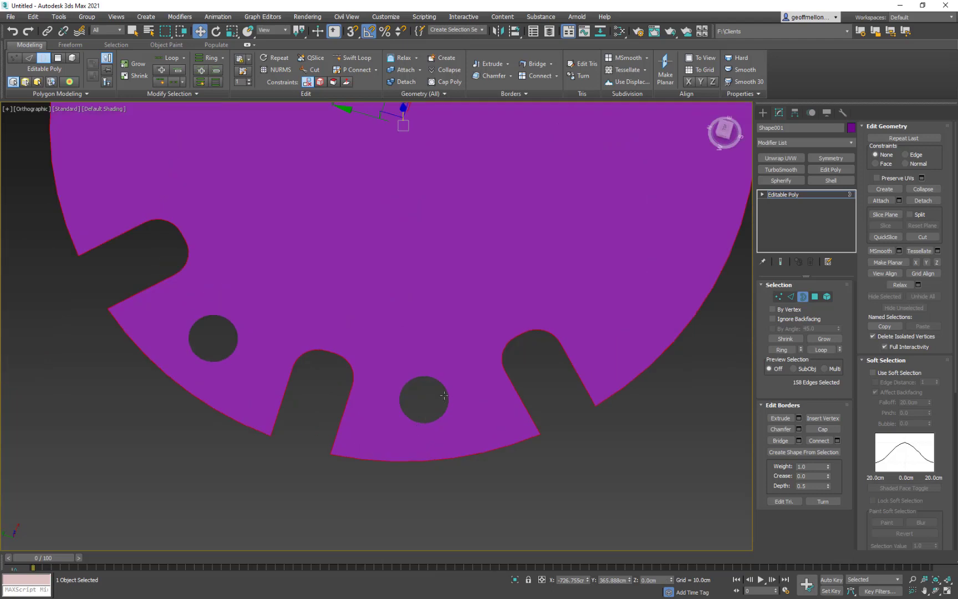
left_click(447, 400, "ctrl")
middle_click_drag(505, 344, 493, 372)
scroll(482, 438, "down", 5)
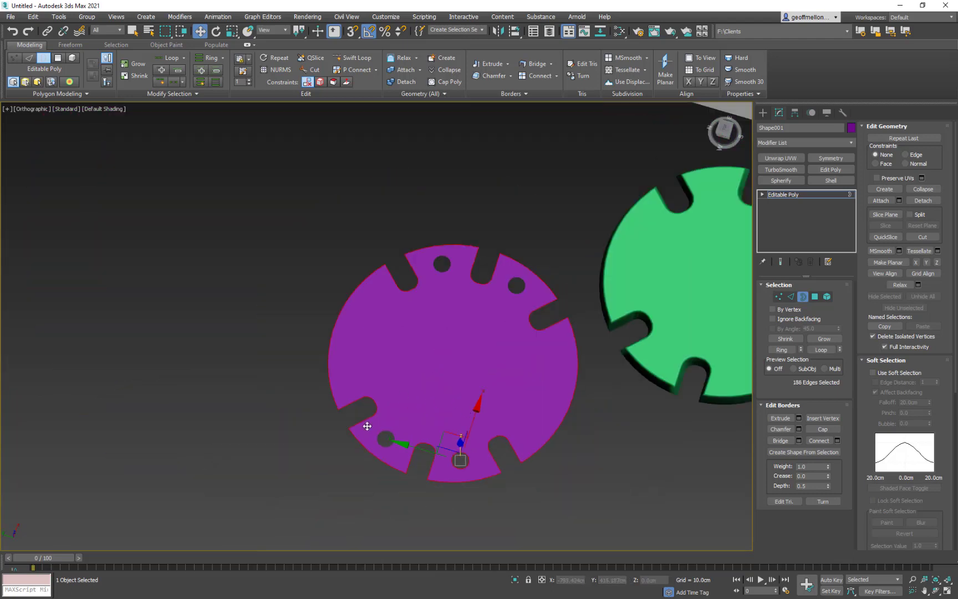
left_click(393, 436, "ctrl")
left_click_drag(554, 546, 554, 546)
middle_click_drag(506, 389, 487, 413, "alt")
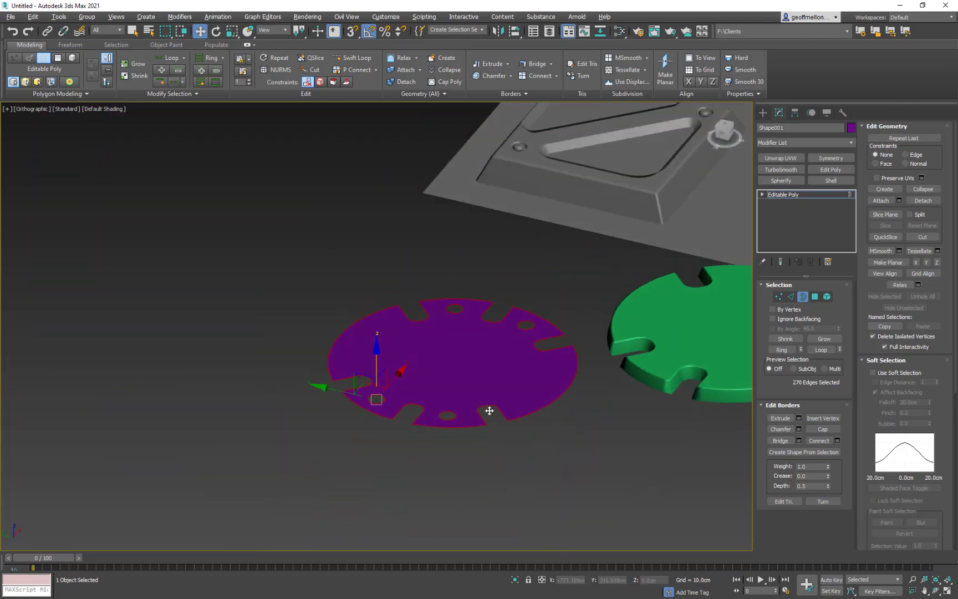
left_click_drag(375, 348, 417, 375, "shift")
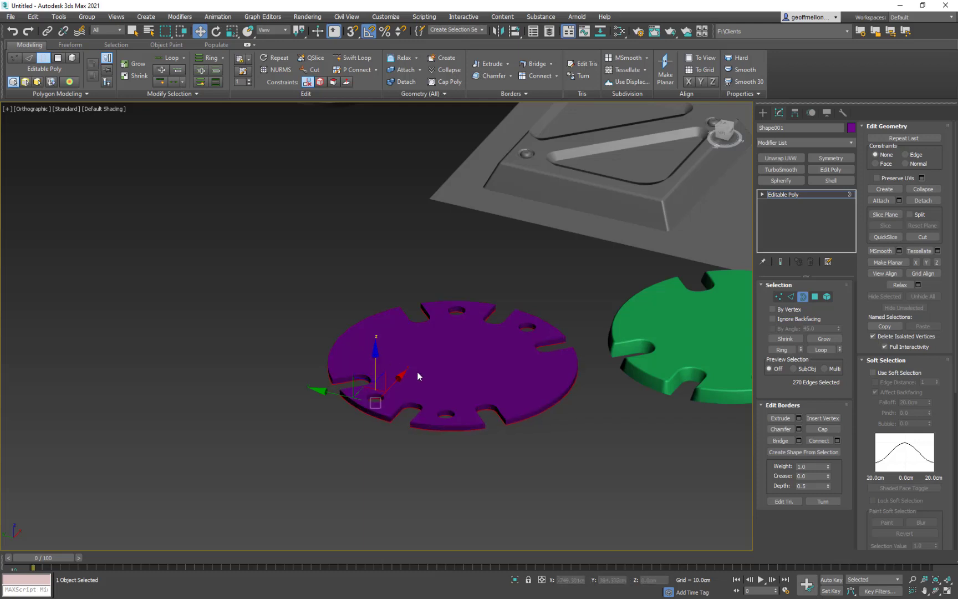
- Select only the disc's outer bottom border and scale it outward to give the rim a slope
left_click(473, 434)
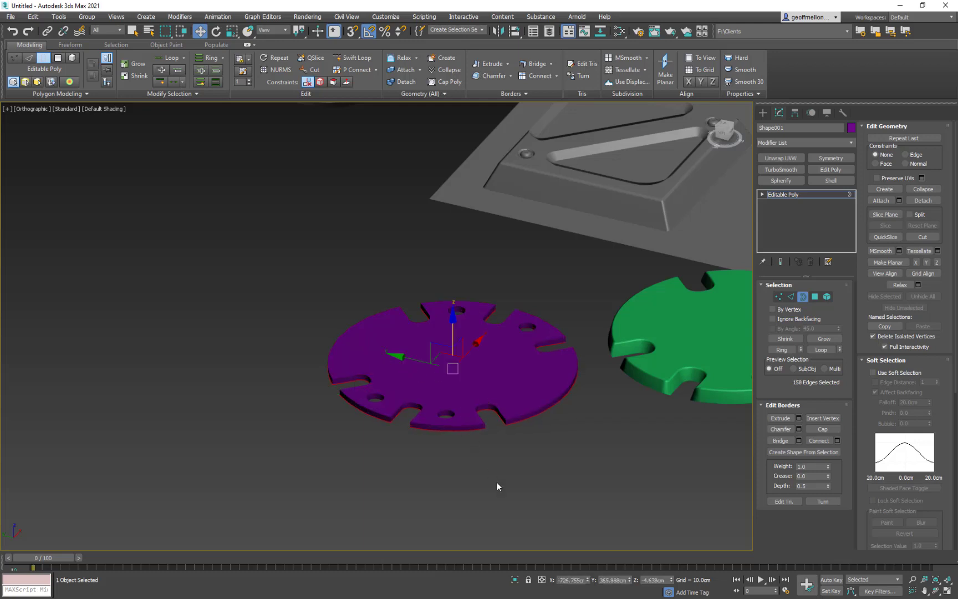
key("r")
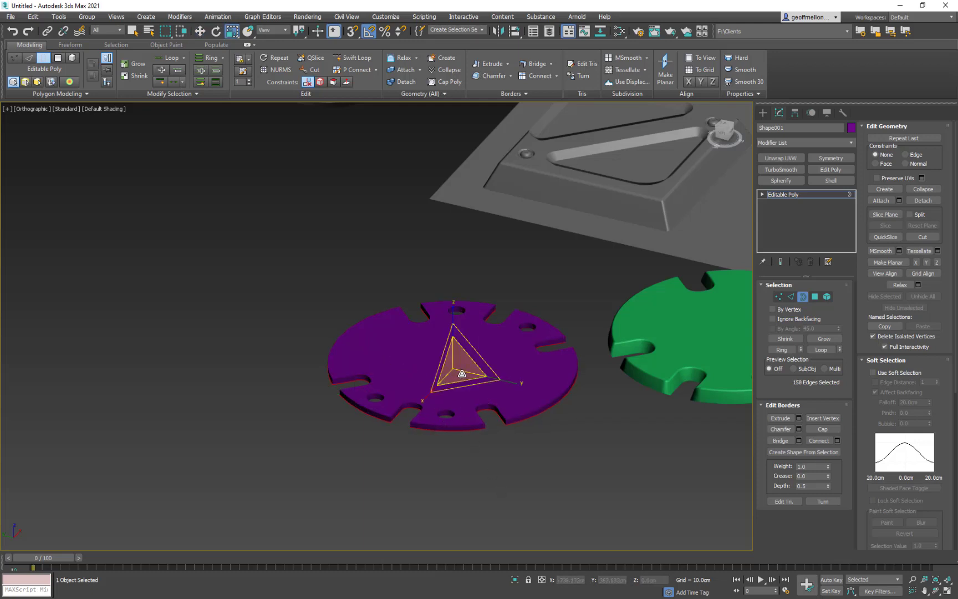
left_click_drag(460, 376, 459, 371)
middle_click_drag(459, 371, 478, 413, "alt")
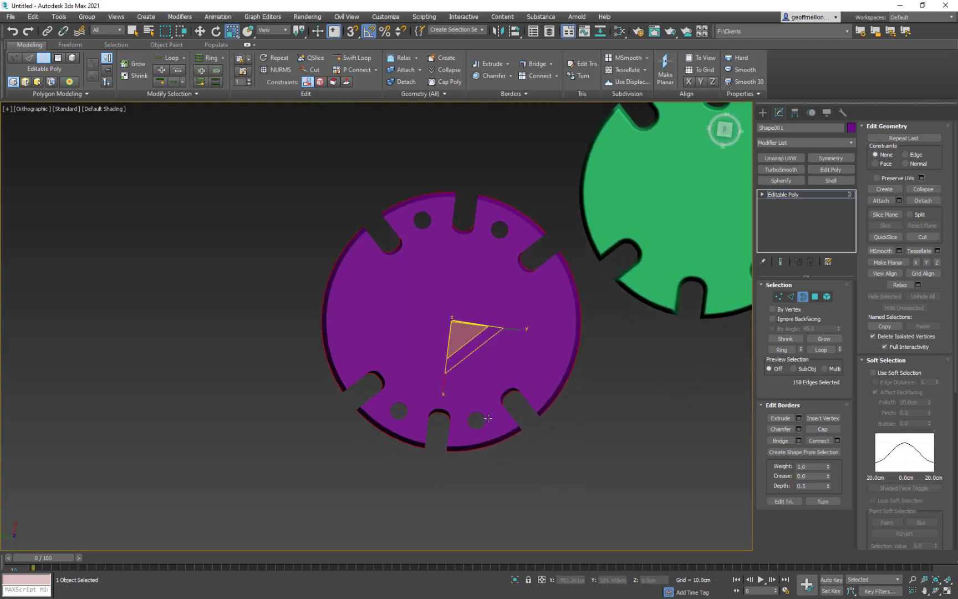
middle_click_drag(484, 374, 464, 377)
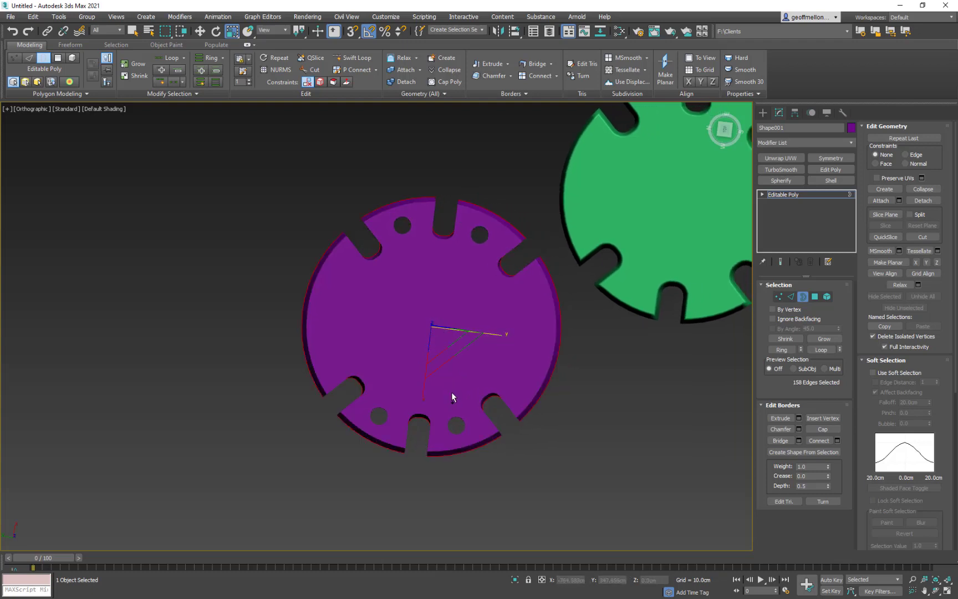
mouse_move(450, 342)
middle_mouse_down("alt")
mouse_move(435, 309)
mouse_move(434, 331)
middle_mouse_up("alt")
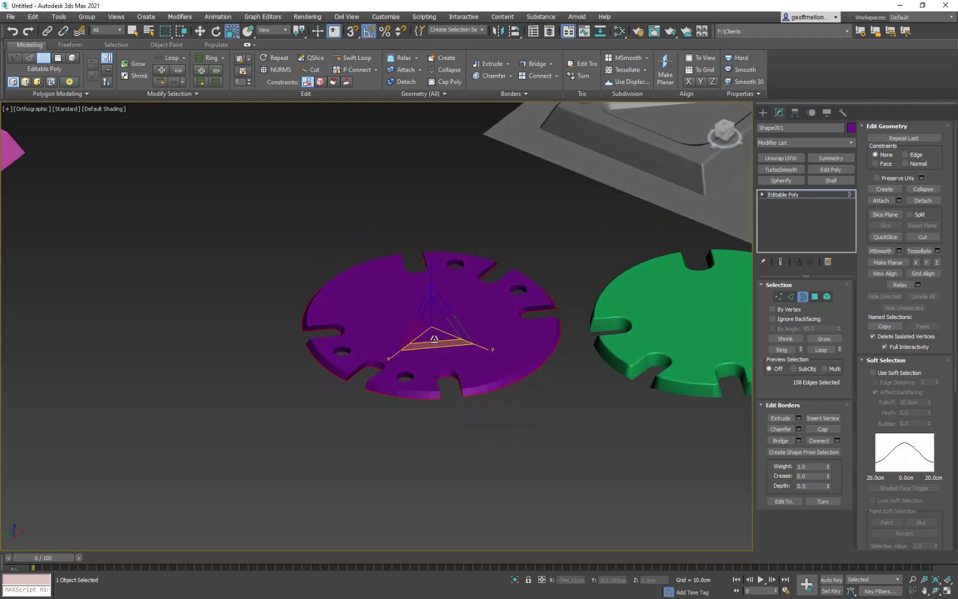
left_click_drag(433, 331, 443, 331)
middle_click_drag(443, 331, 454, 372, "alt")
- Select the four small hole borders, lower them and scale them inward
left_click(427, 399)
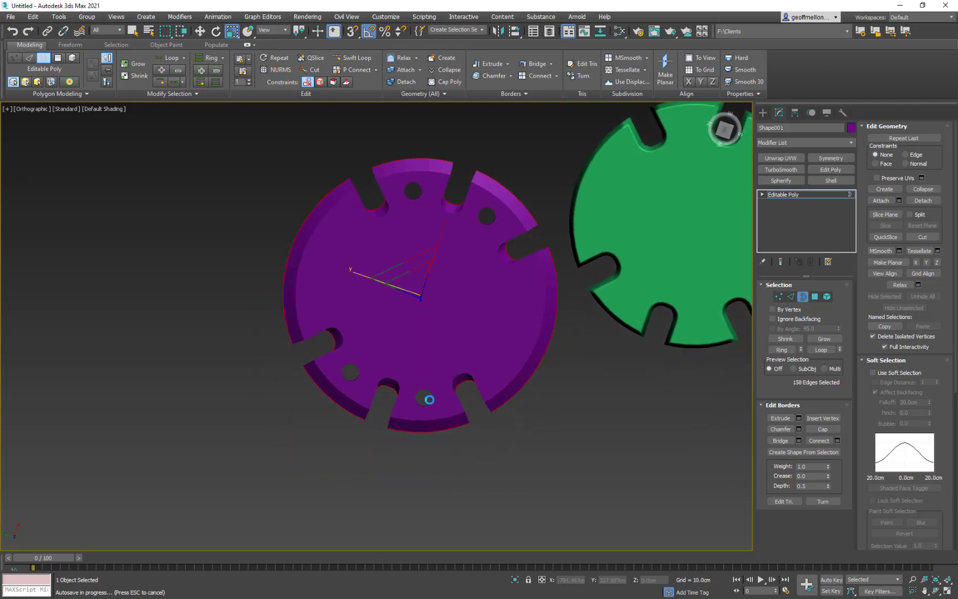
left_click(493, 218)
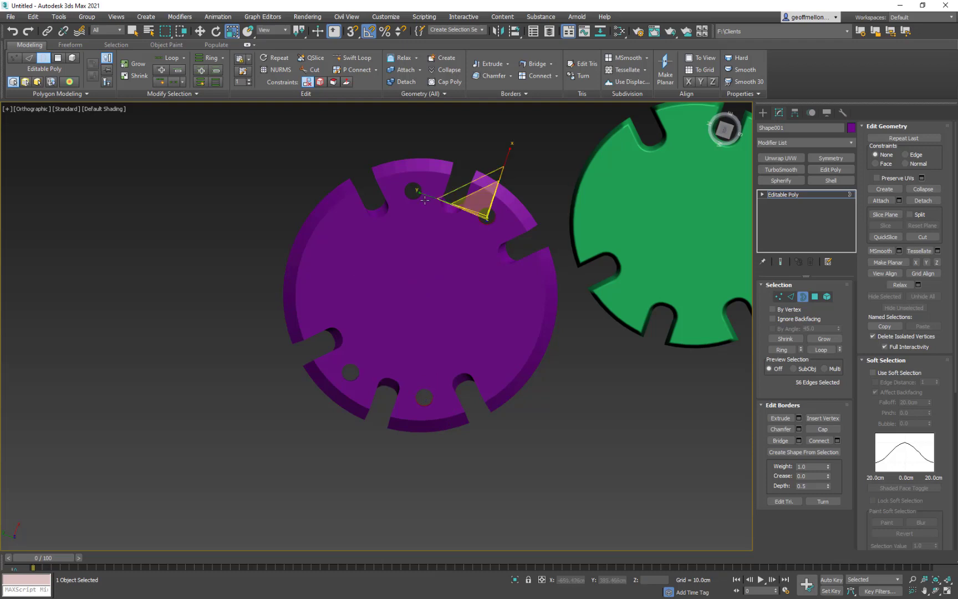
left_click(357, 380, "ctrl")
middle_click_drag(419, 395, 441, 359, "alt")
key("w")
key("r")
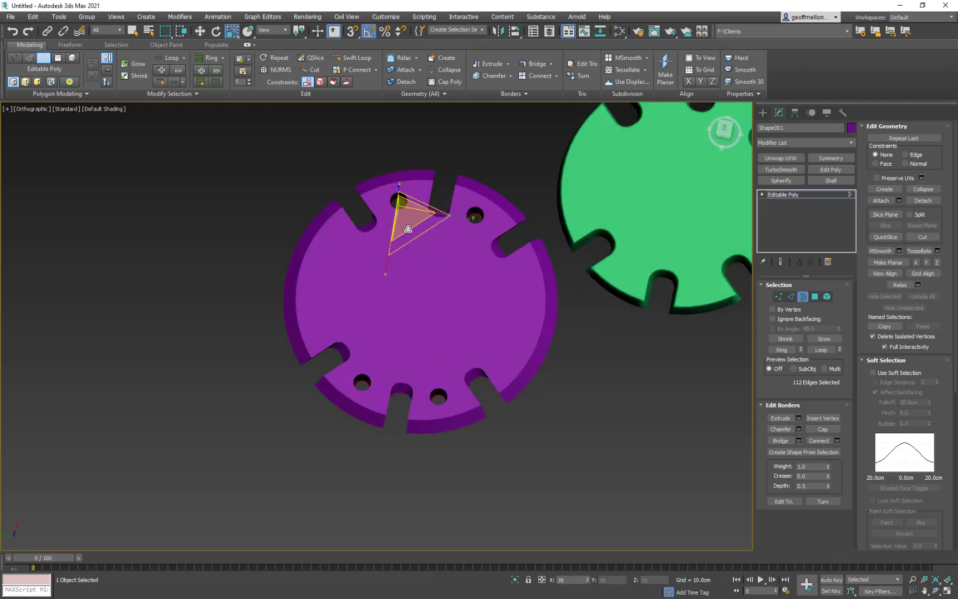
middle_click_drag(445, 323, 440, 351, "alt")
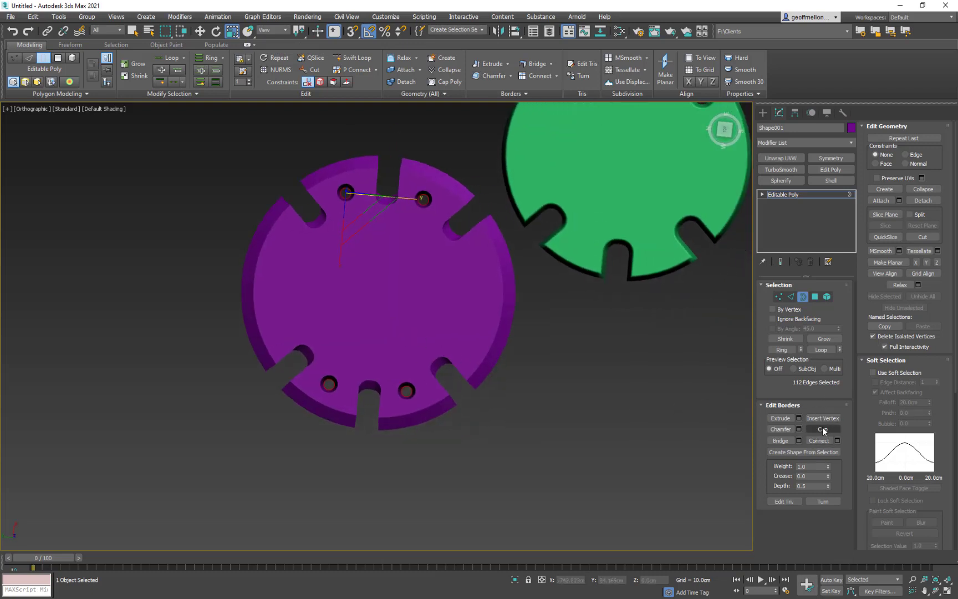
- Finish editing the purple disc's borders and return to the whole-object level
scroll(514, 361, "down", 5)
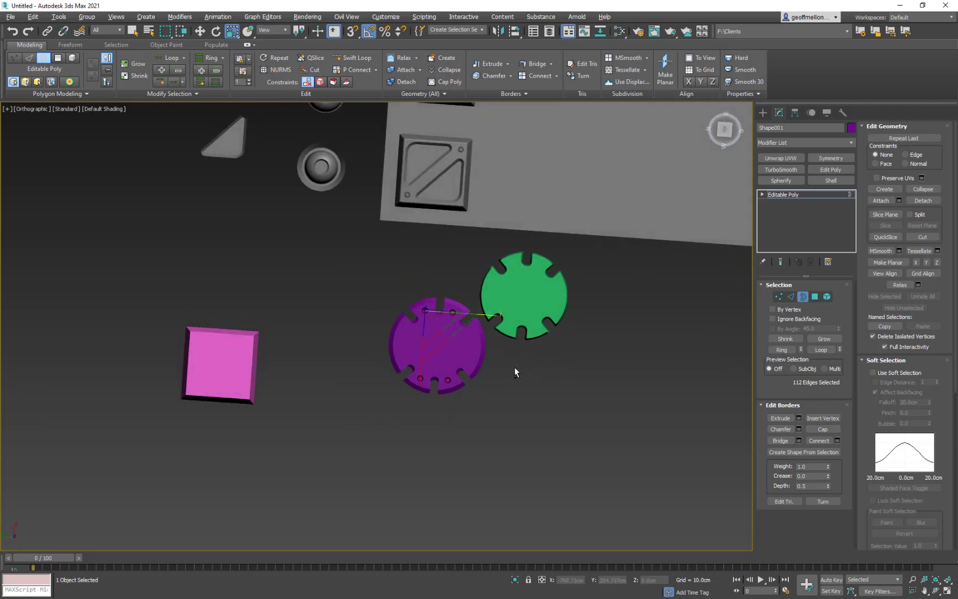
scroll(514, 367, "up", 5)
middle_click_drag(523, 354, 411, 413)
scroll(410, 413, "down", 3)
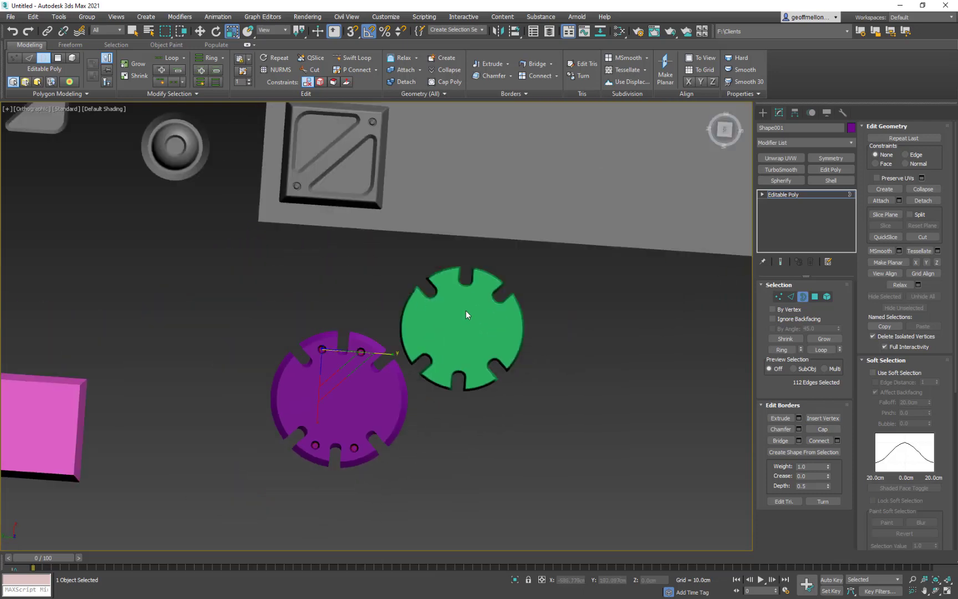
middle_click_drag(466, 315, 371, 325)
left_click(802, 297)
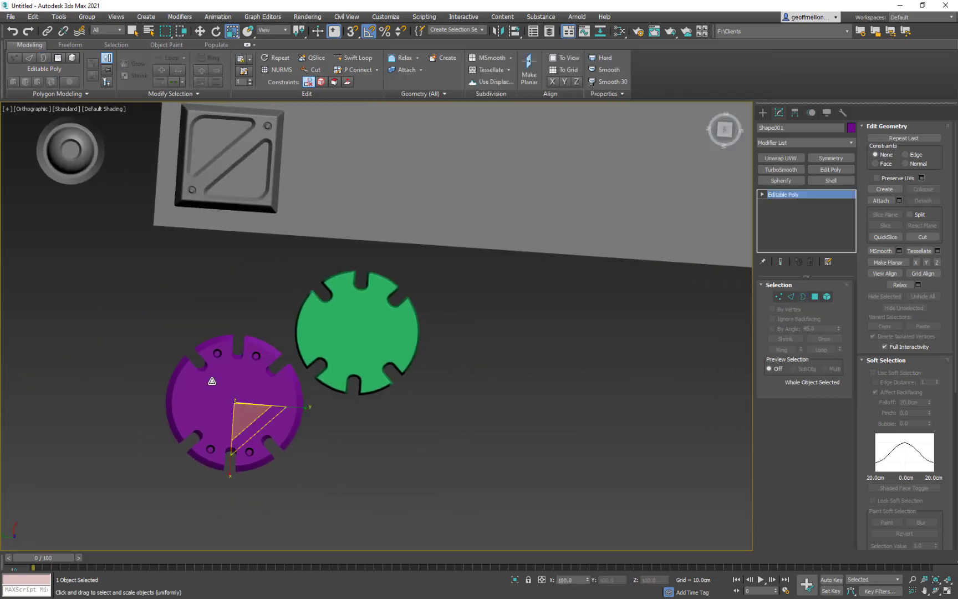
- Copy the green notched disc onto the gray plane and place the copy beside the tile with the X-shaped groove
left_click(359, 336)
middle_click_drag(360, 336, 421, 409)
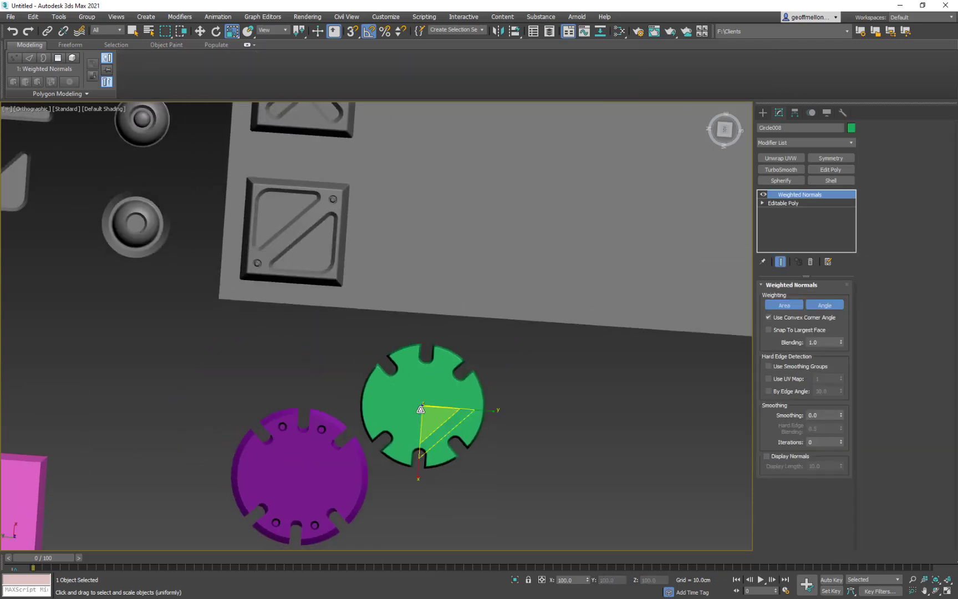
scroll(421, 409, "up", 5)
scroll(447, 392, "down", 5)
key("w")
scroll(445, 411, "down", 3)
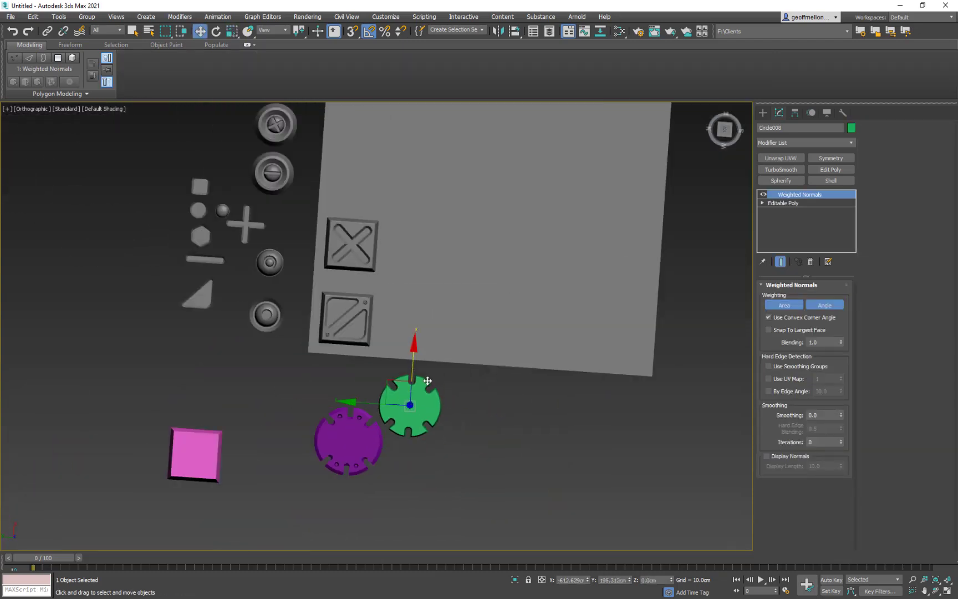
mouse_move(414, 370)
left_mouse_down("shift")
mouse_move(425, 83)
mouse_move(421, 102)
left_mouse_up("shift")
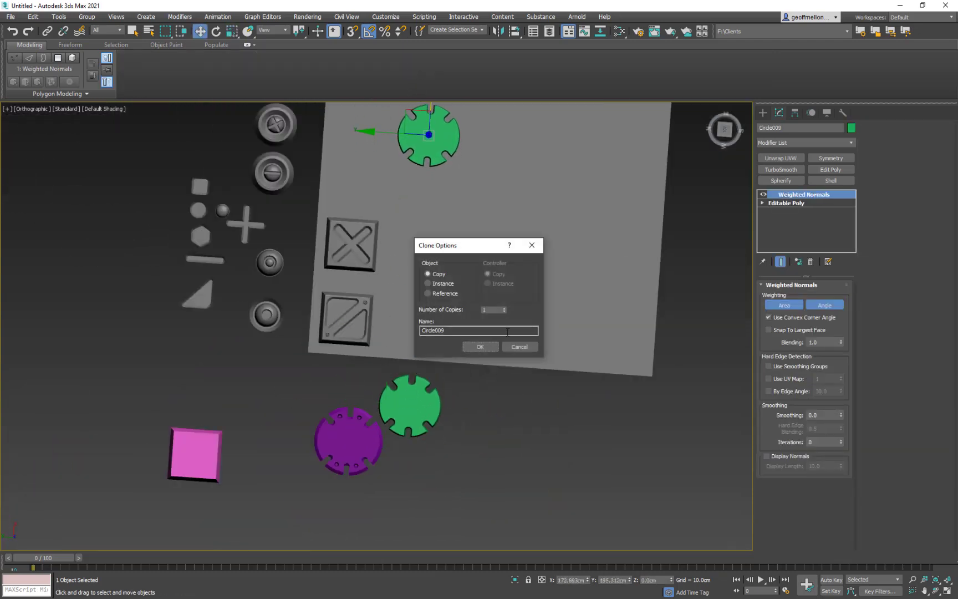
left_click(481, 347)
middle_click_drag(399, 183, 400, 310)
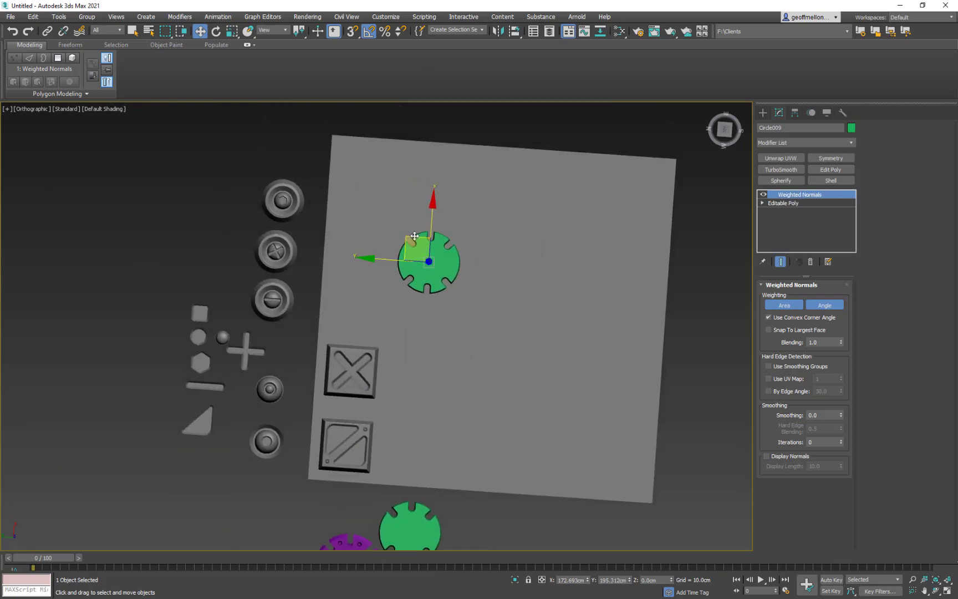
left_click_drag(414, 237, 353, 263)
- Copy the small round doodad from the row of shapes onto the green disc on the gray plane
scroll(559, 332, "down", 1)
middle_click_drag(559, 333, 505, 357, "alt")
left_click(377, 186)
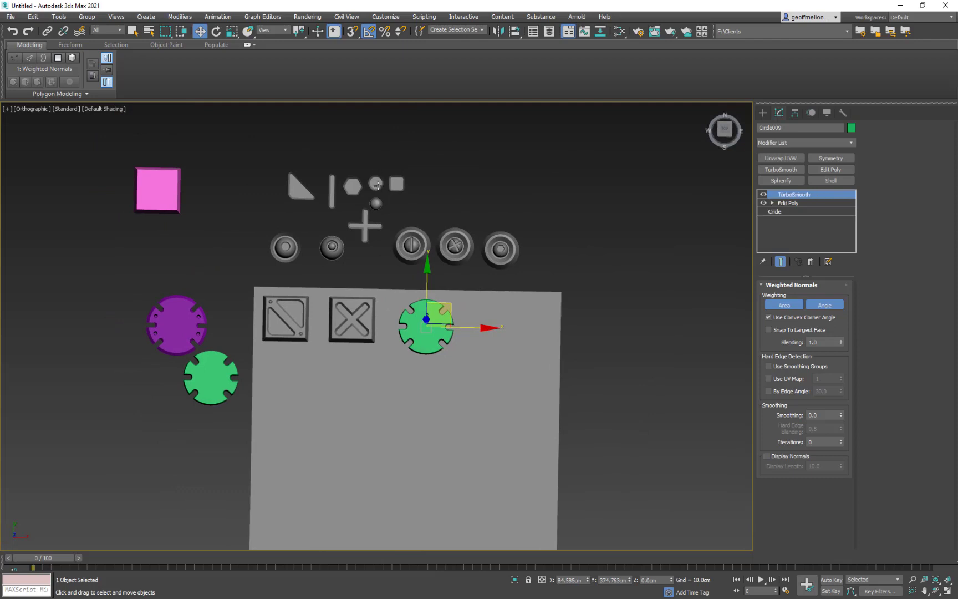
mouse_move(396, 161)
left_mouse_down("shift")
mouse_move(446, 299)
mouse_move(447, 285)
left_mouse_up("shift")
left_click(481, 346)
- Raise the copied circle above the green disc to a Z height of about 20.4 cm
middle_click_drag(468, 338, 513, 265, "alt")
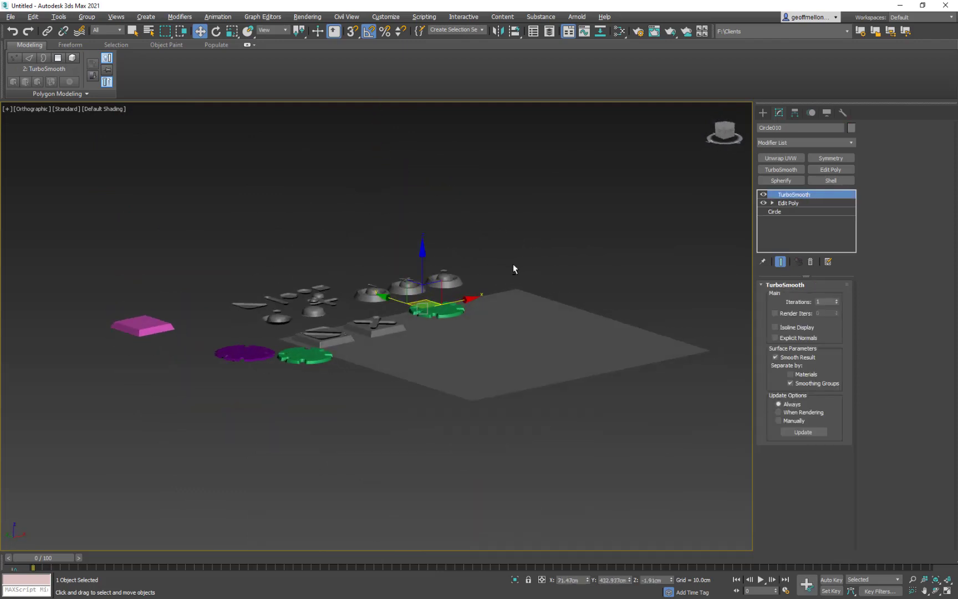
scroll(443, 301, "up", 5)
left_click_drag(385, 318, 385, 301)
mouse_move(488, 302)
middle_mouse_down("alt")
mouse_move(457, 355)
mouse_move(461, 368)
middle_mouse_up("alt")
middle_click_drag(461, 368, 466, 331)
- In the Top view, scale the copied circle down uniformly to about 12%
key("t")
key("z")
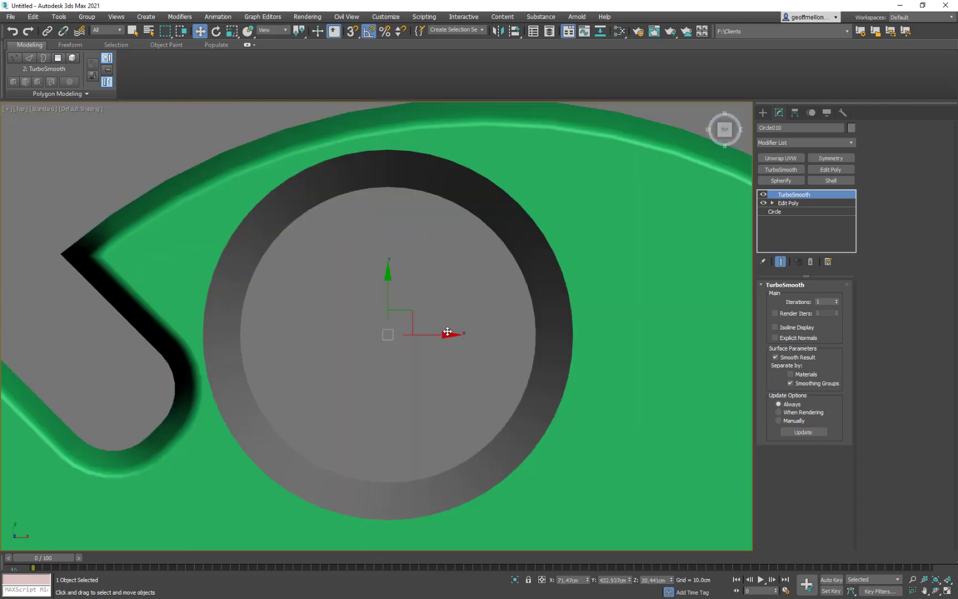
scroll(458, 294, "down", 10)
middle_click_drag(460, 291, 417, 287)
scroll(418, 288, "up", 5)
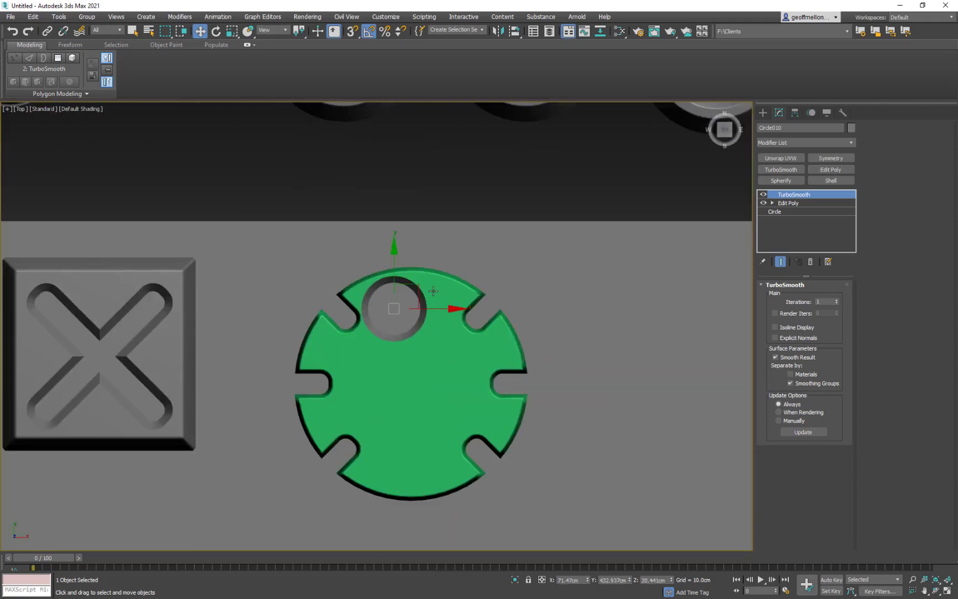
key("r")
left_click_drag(402, 301, 419, 364)
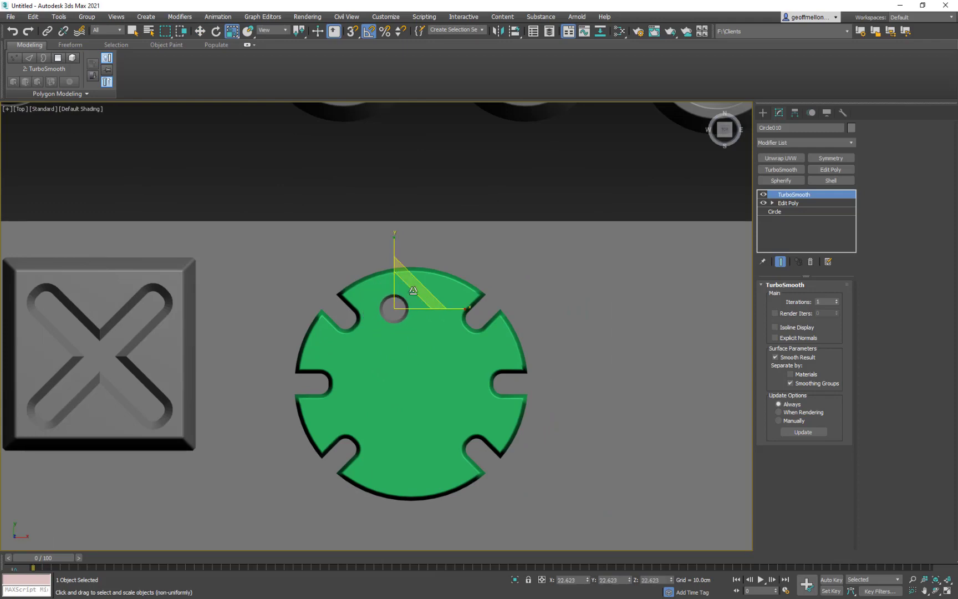
left_click_drag(401, 297, 416, 340)
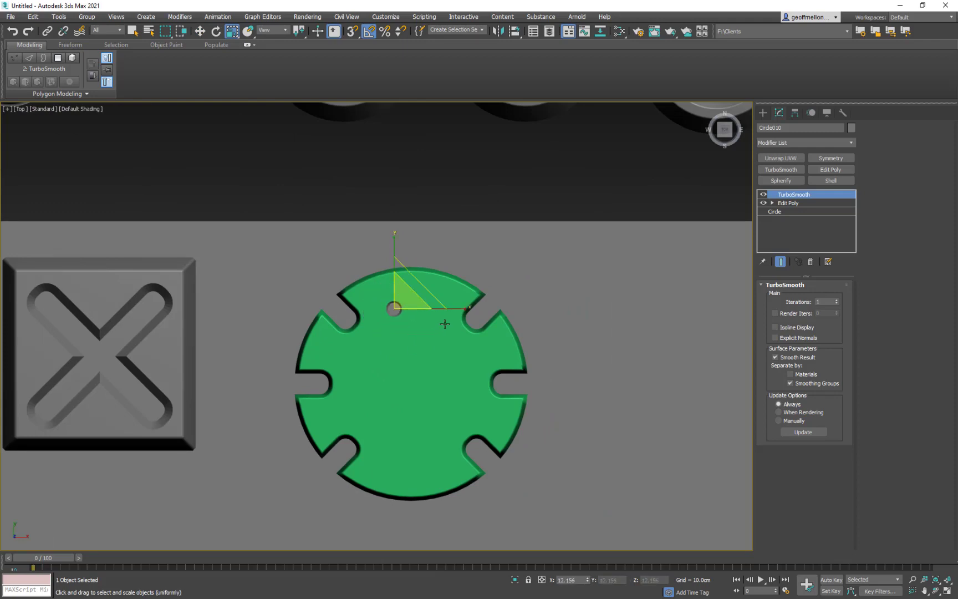
- Move the small circle onto the disc's upper-left lobe and align its pivot to the disc's centre
key("w")
left_click_drag(416, 290, 345, 327)
left_click(345, 416)
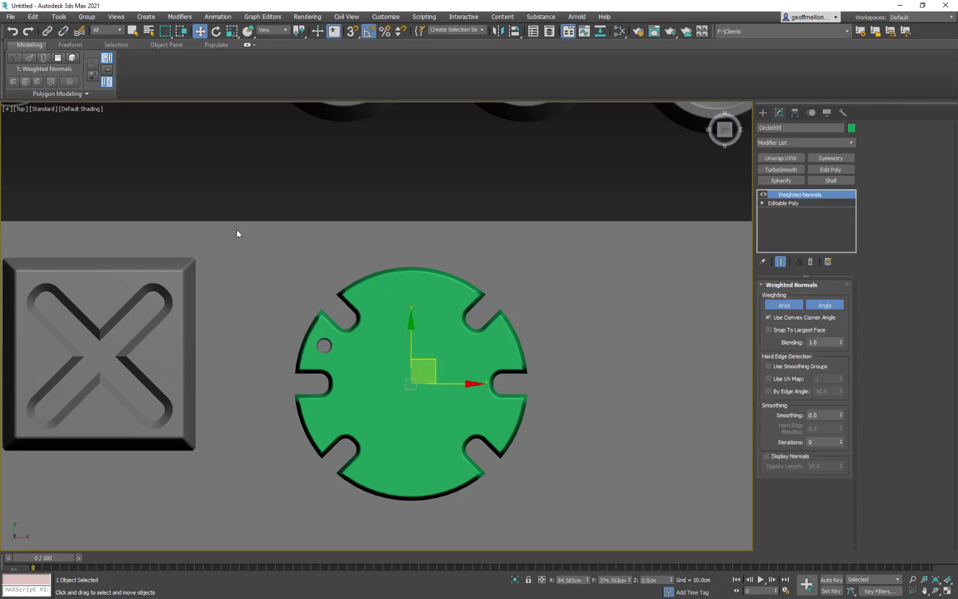
key("ctrl+z")
left_click_drag(348, 328, 347, 335)
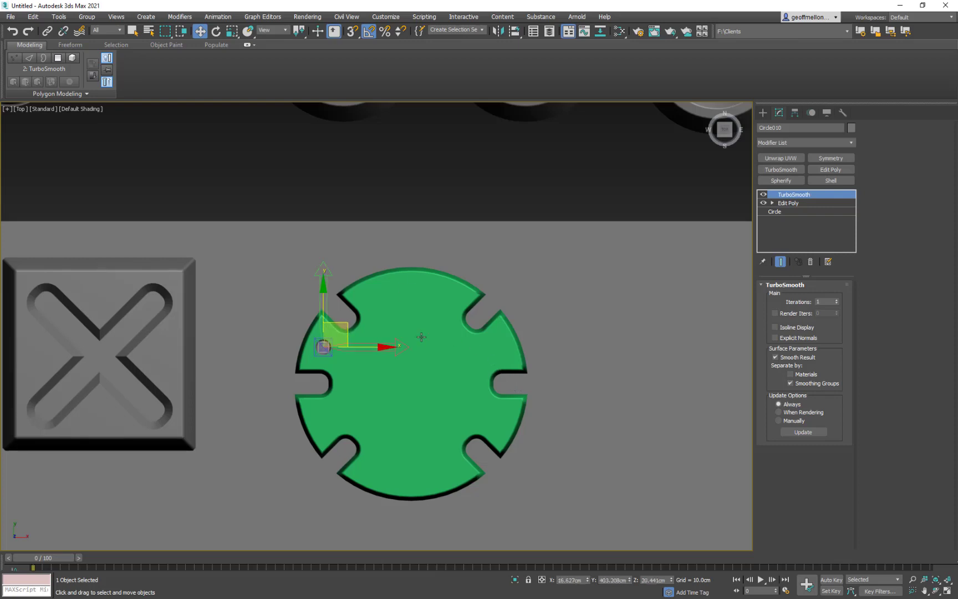
key("alt+a")
left_click(411, 402)
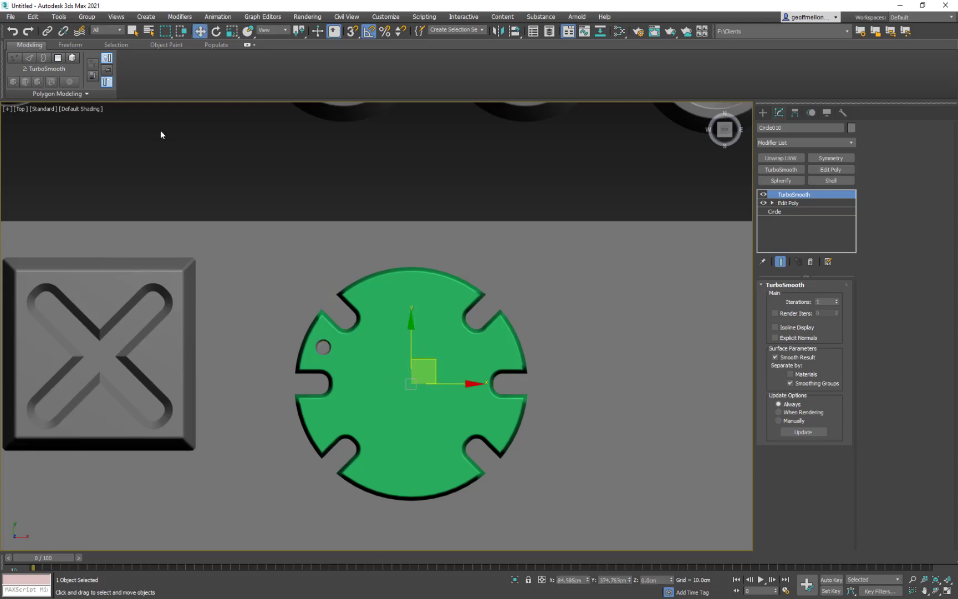
- Array the small circle around the disc in 45-degree Z rotation steps, six in total, and delete the two copies on the bottom lobe
left_click(59, 17)
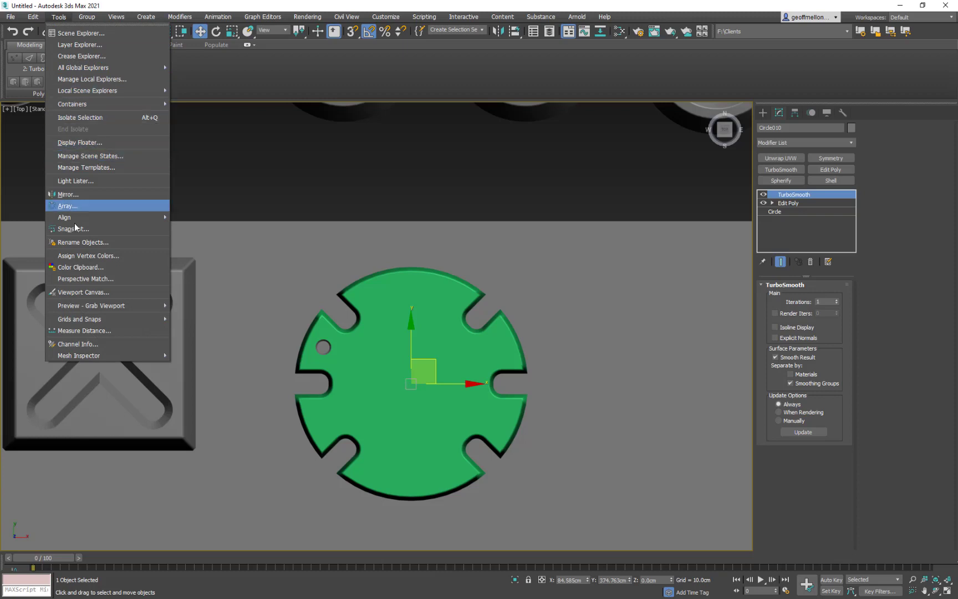
left_click(81, 207)
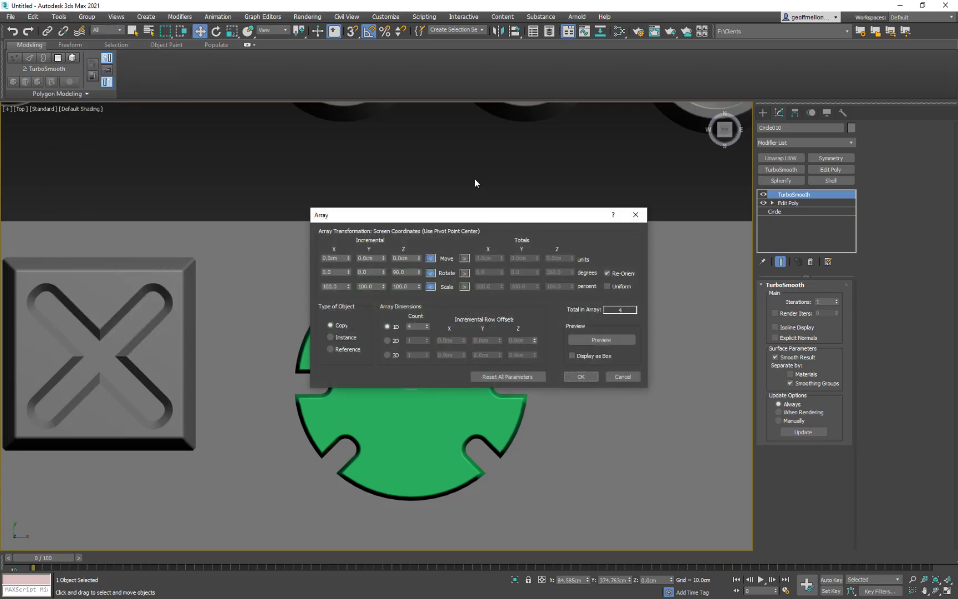
left_click_drag(482, 218, 376, 61)
left_click(524, 183)
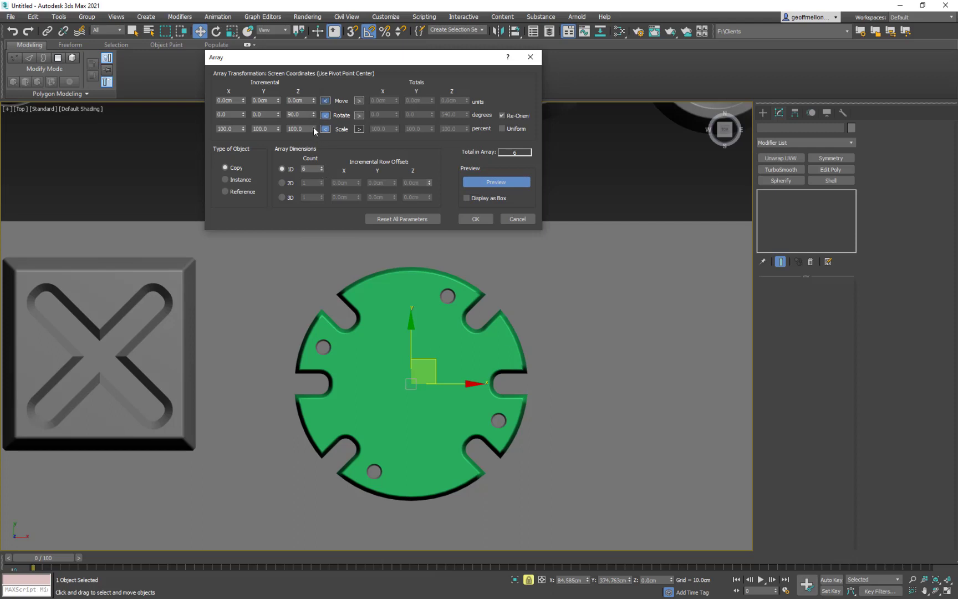
type("45")
key("Return")
left_click(478, 219)
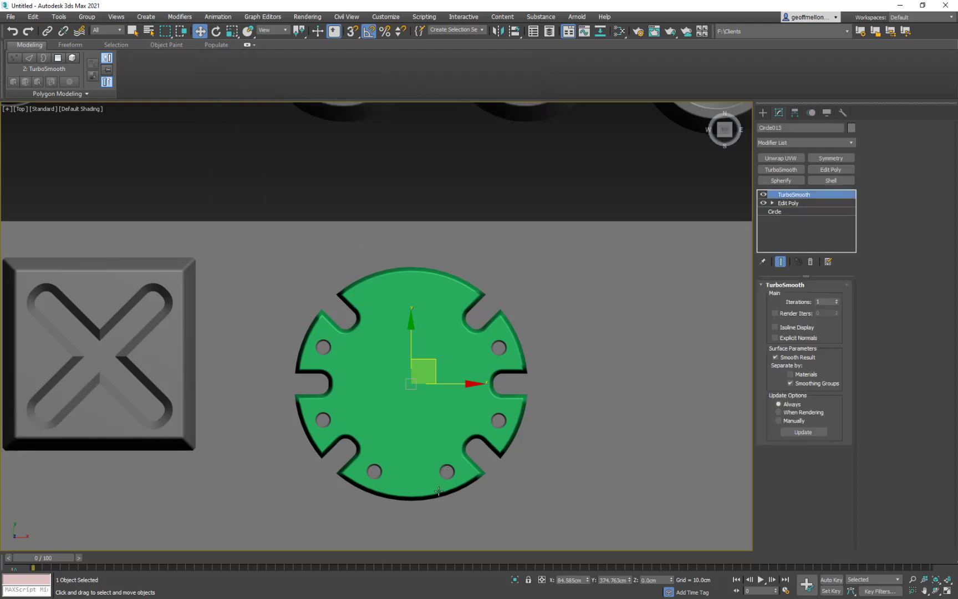
left_click(521, 532)
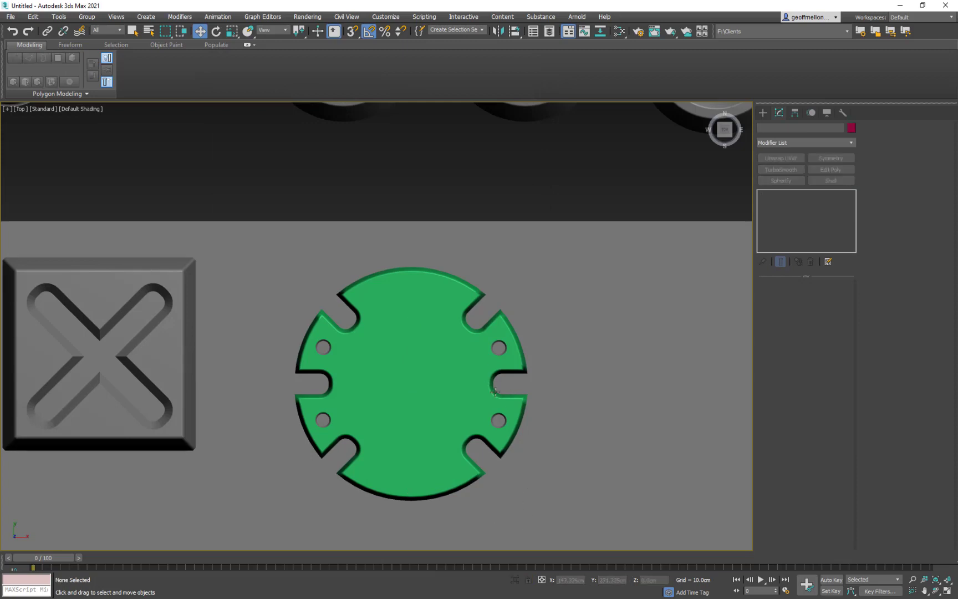
left_click(505, 344)
left_click(323, 346)
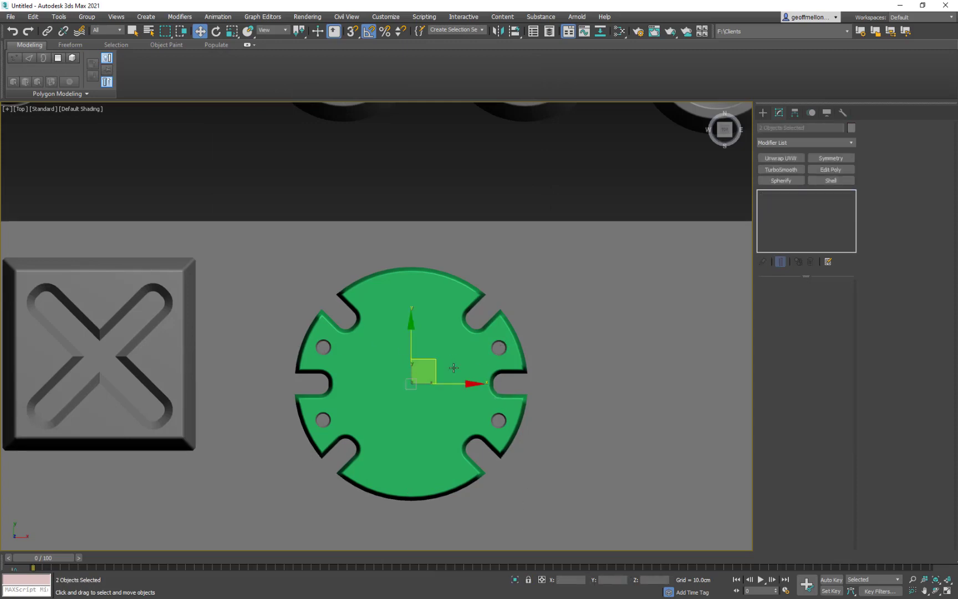
left_click_drag(433, 363, 382, 464)
key("ctrl+z")
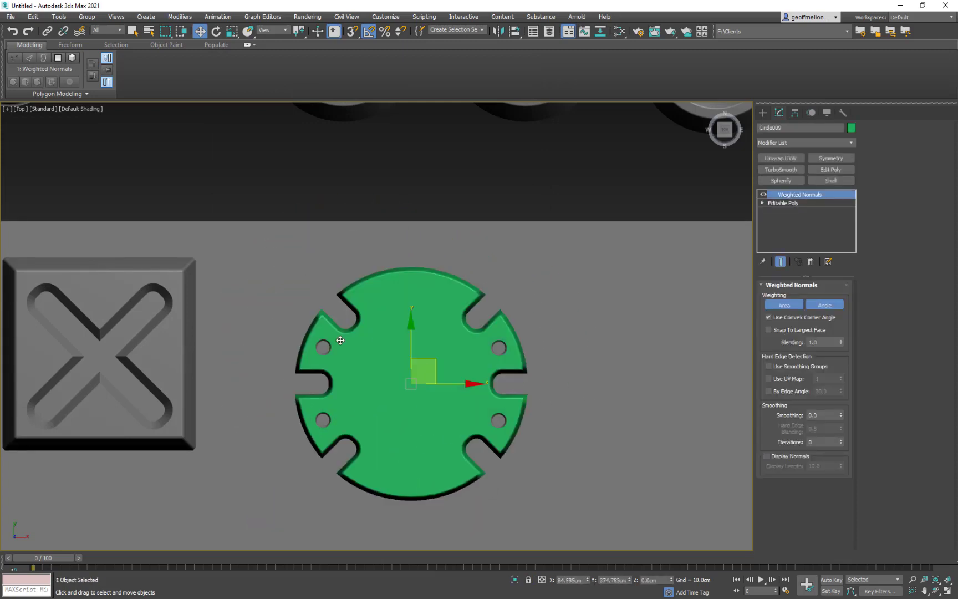
left_click(324, 348)
left_click(327, 345)
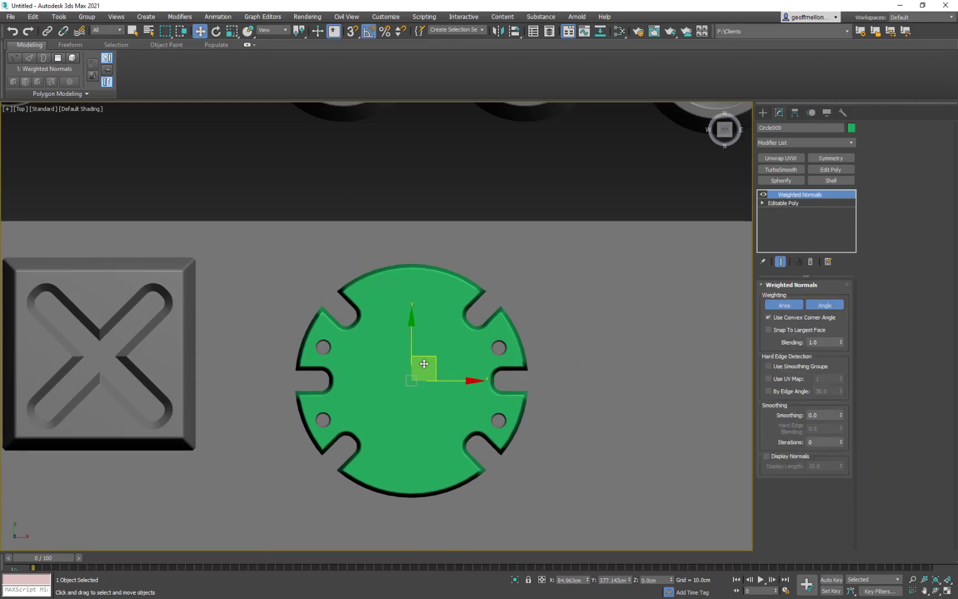
left_click(327, 346)
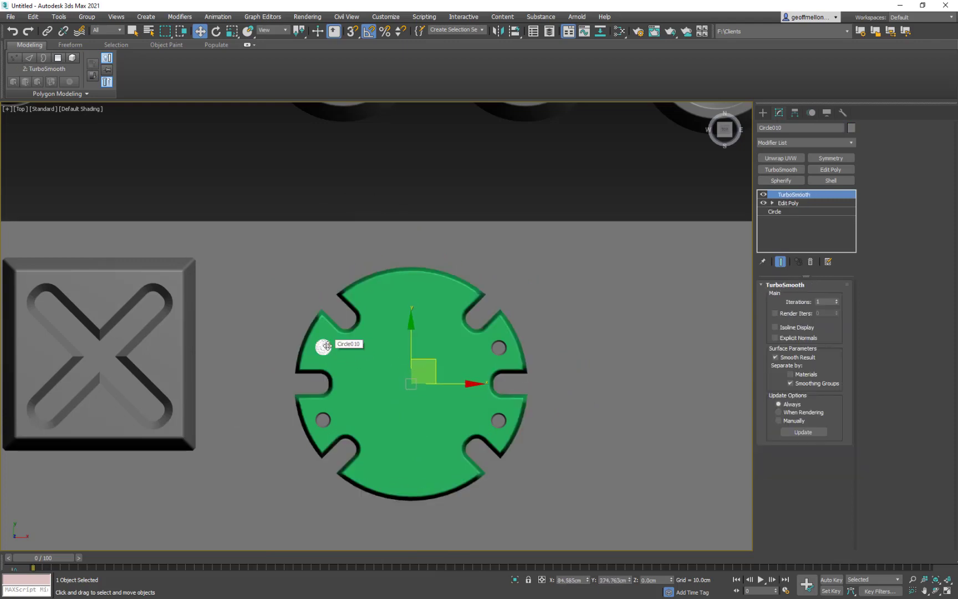
left_click_drag(398, 346, 295, 309)
key("ctrl+z")
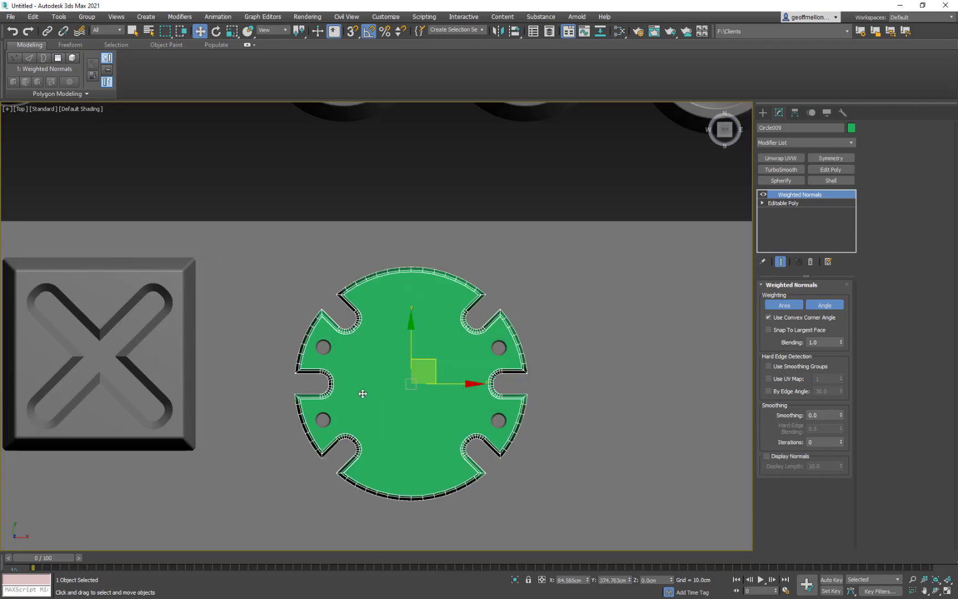
left_click(325, 350)
left_click_drag(323, 346, 257, 336)
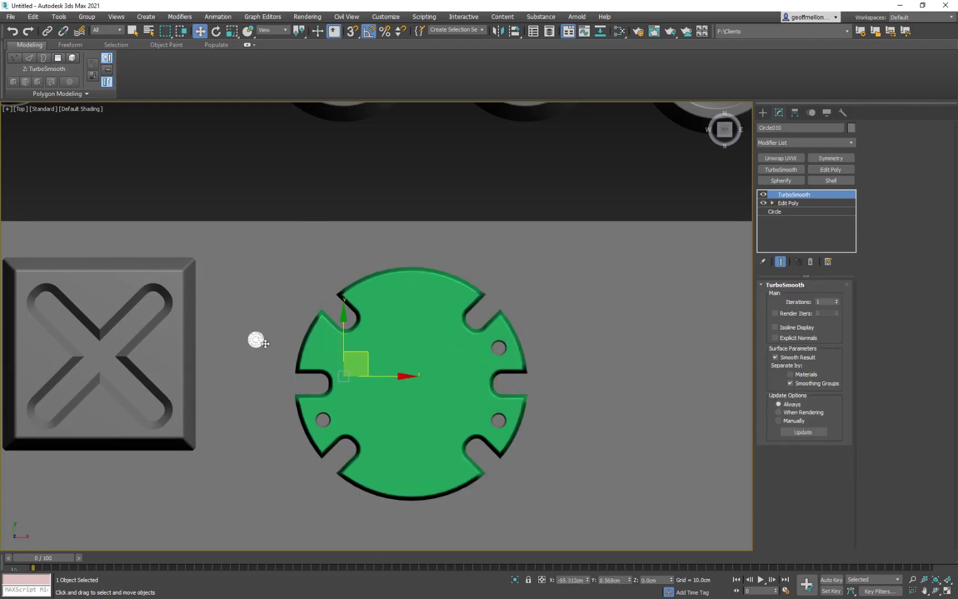
key("ctrl+z")
- Select all four small circles, try scaling them together to 91%, and undo the scaling
middle_click_drag(393, 384, 375, 357)
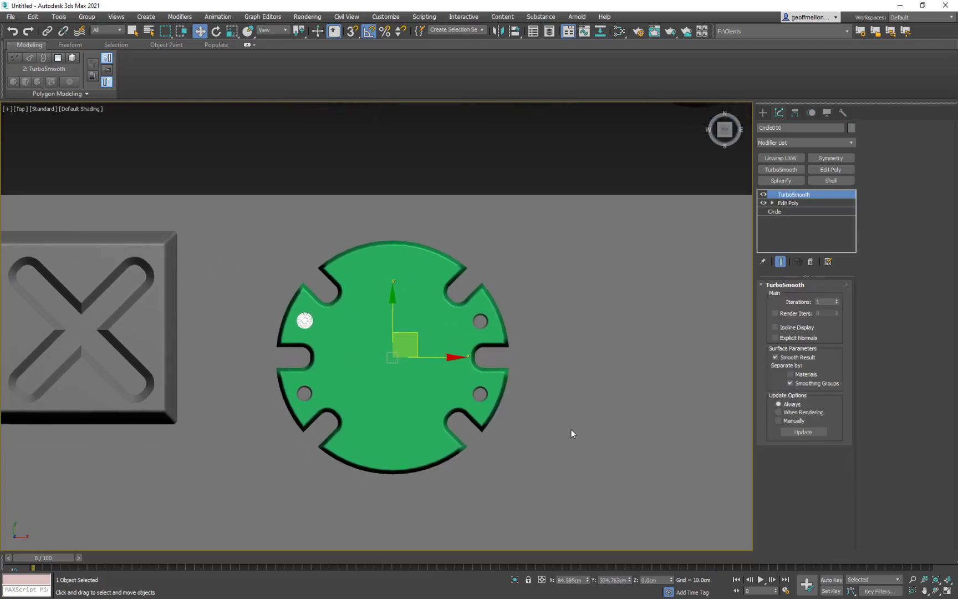
left_click(480, 321, "ctrl")
left_click(480, 394, "ctrl")
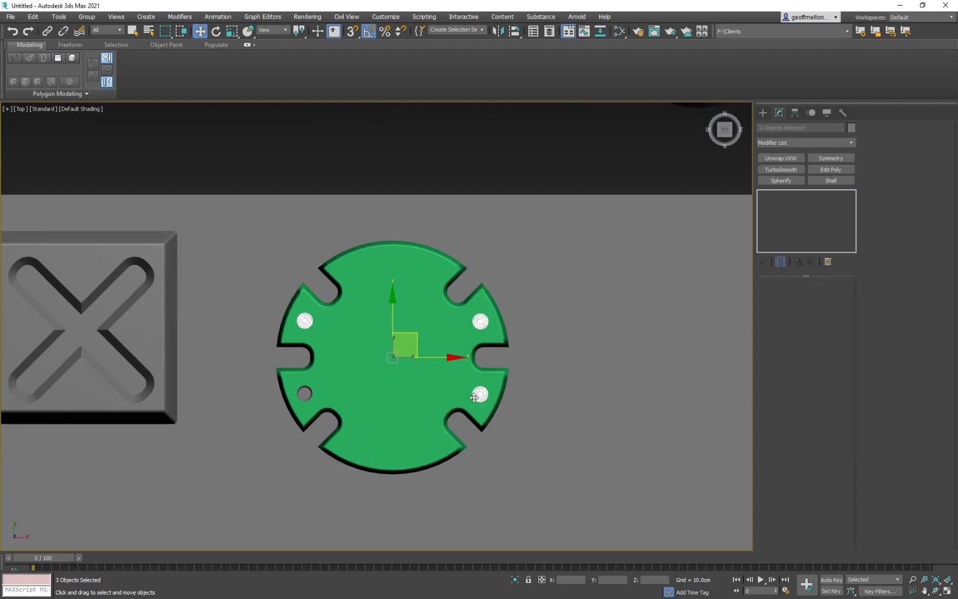
left_click(304, 394, "ctrl")
key("r")
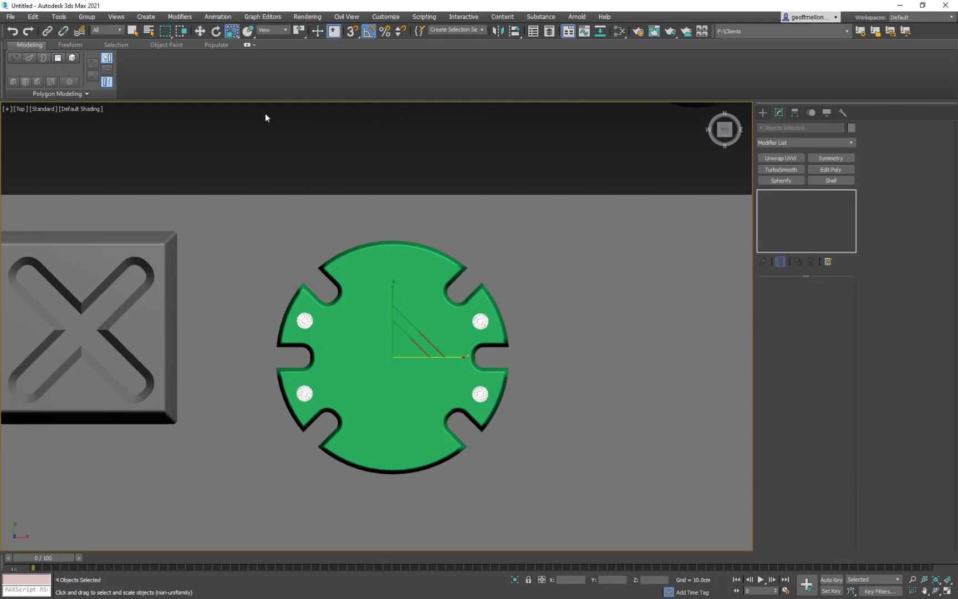
left_click_drag(303, 33, 302, 58)
left_click_drag(408, 348, 408, 351)
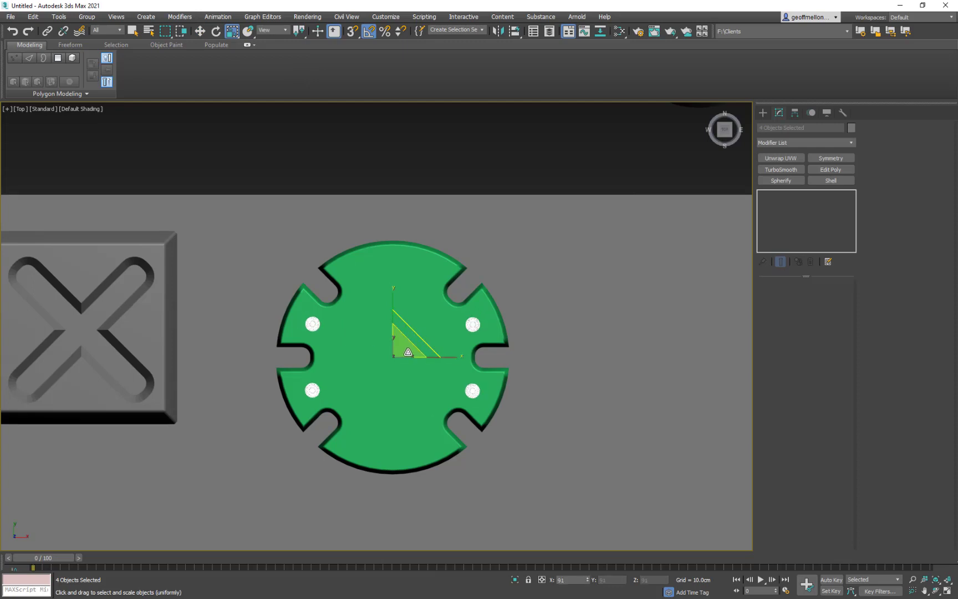
key("ctrl+z")
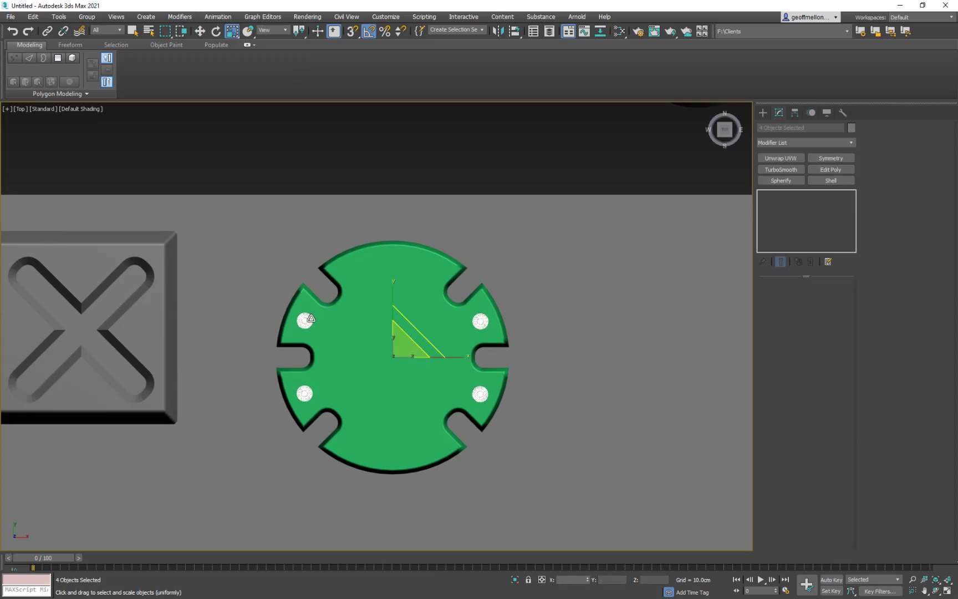
- Reselect the four small circles one by one on the green disc
left_click(304, 320)
left_click(304, 394, "ctrl")
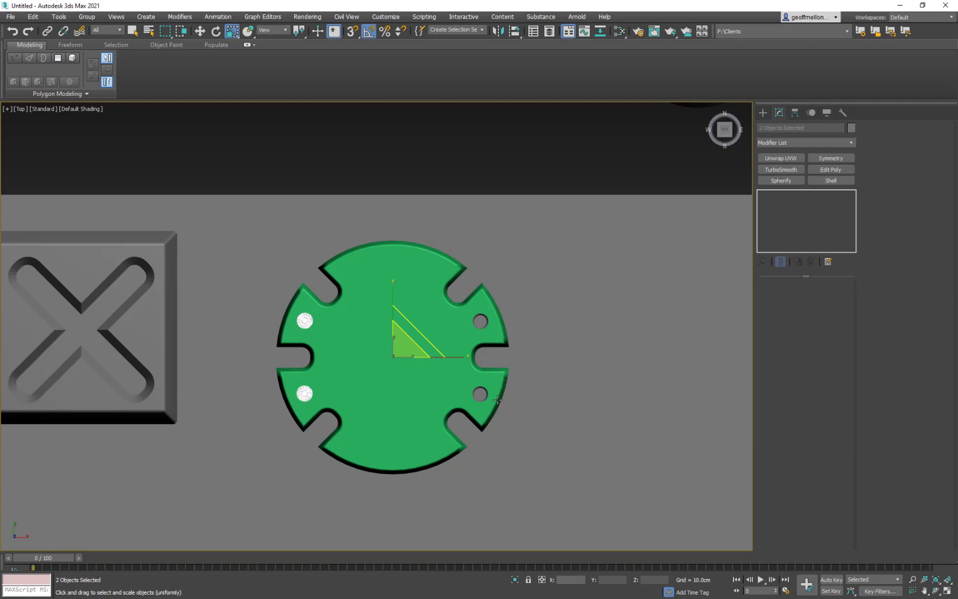
left_click(480, 394, "ctrl")
left_click(480, 320, "ctrl")
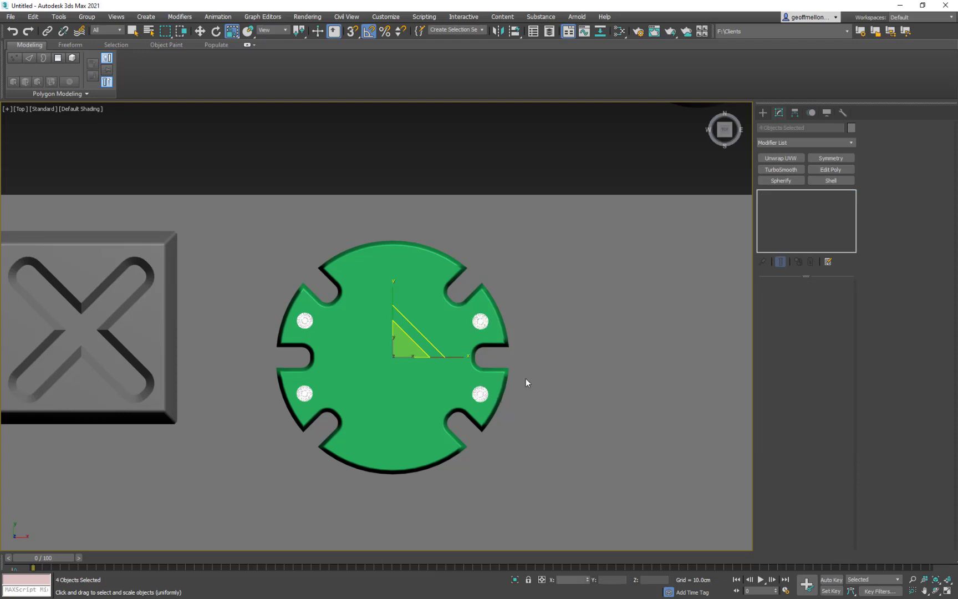
- Select only the green notched disc on the gray plane
left_click(567, 368)
middle_click_drag(617, 375, 519, 329)
scroll(633, 330, "down", 4)
left_click(449, 305)
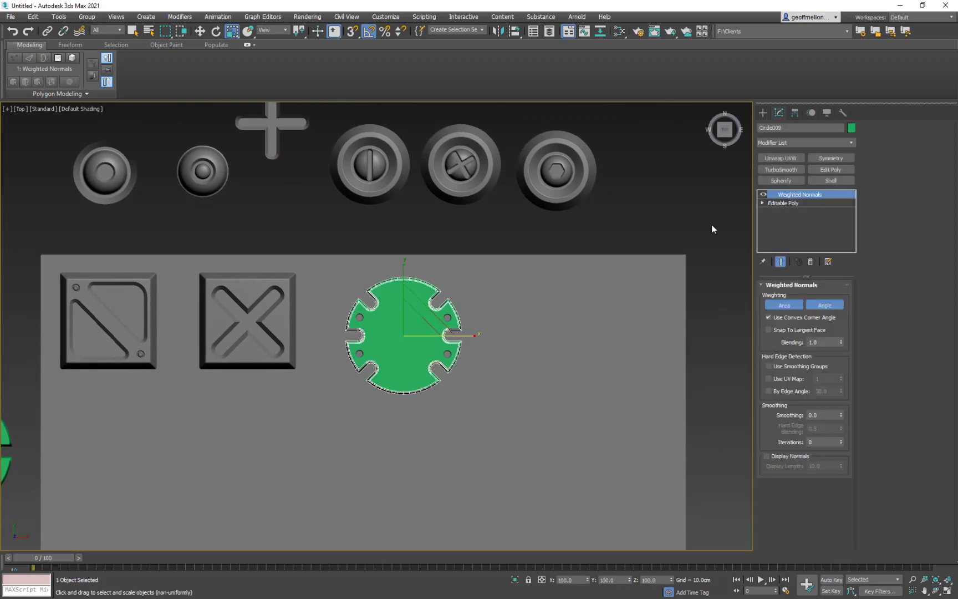
- Change the object color of the notched disc on the plane to gray and deselect it
left_click(852, 128)
left_click(520, 318)
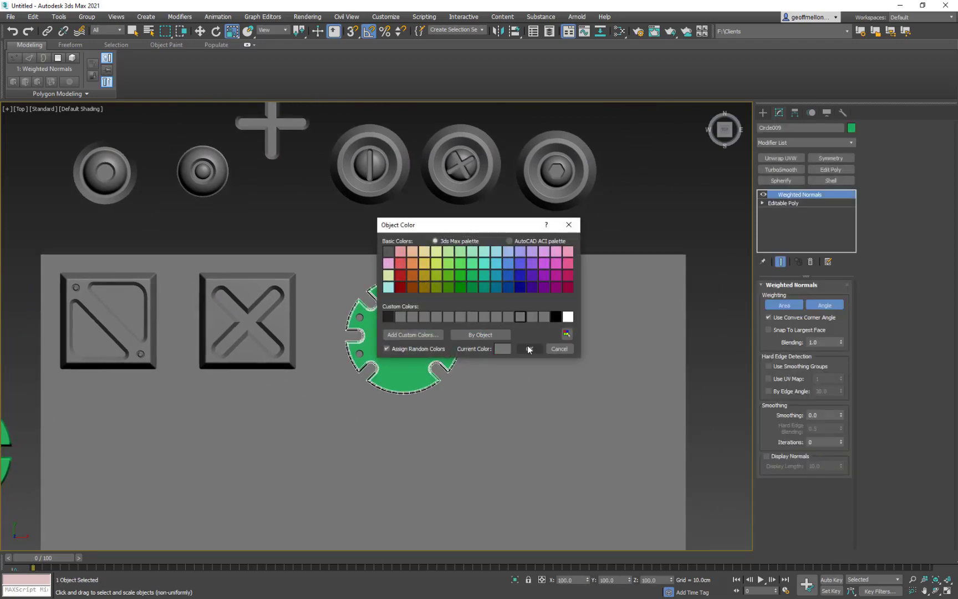
left_click(528, 348)
scroll(530, 171, "down", 3)
left_click(562, 256)
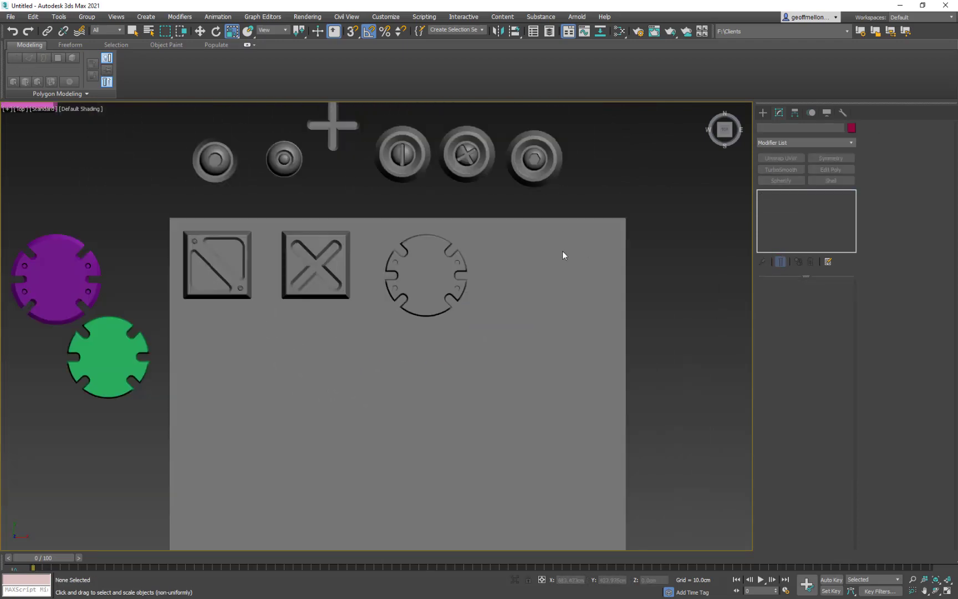
- Delete the purple notched disc beside the plane
middle_click_drag(563, 251, 616, 331)
scroll(623, 338, "down", 2)
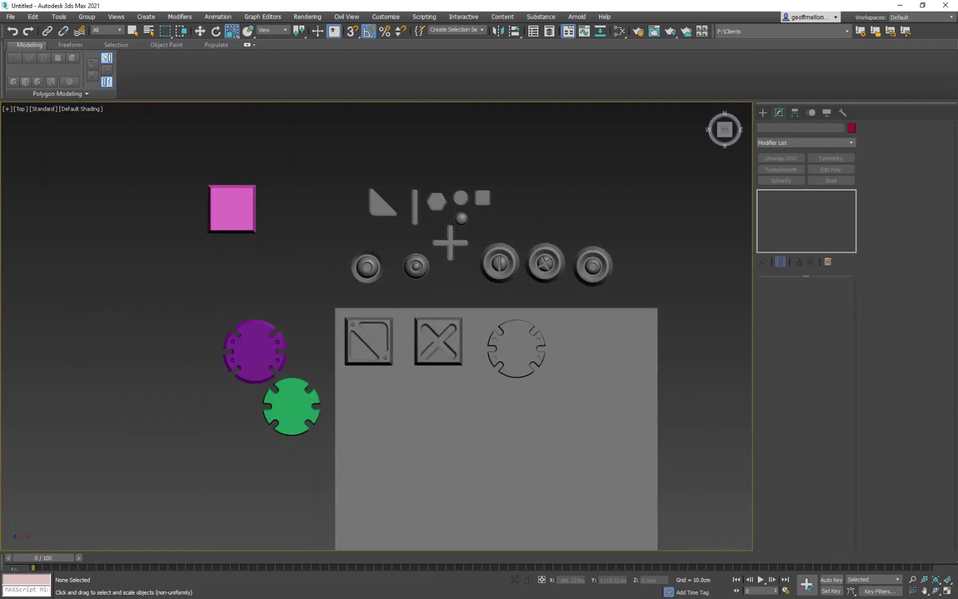
middle_click_drag(331, 330, 263, 152)
left_click(263, 213)
key("Delete")
- Move the green notched disc up along Y to about 661 cm, next to the row of round doodads above the plane
left_click(289, 237)
middle_click_drag(344, 174, 350, 249)
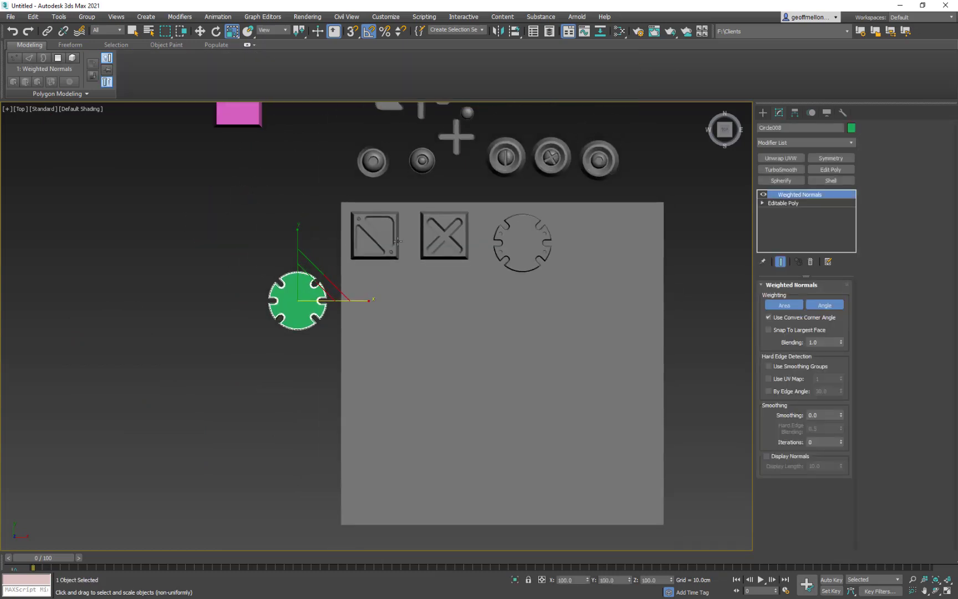
key("w")
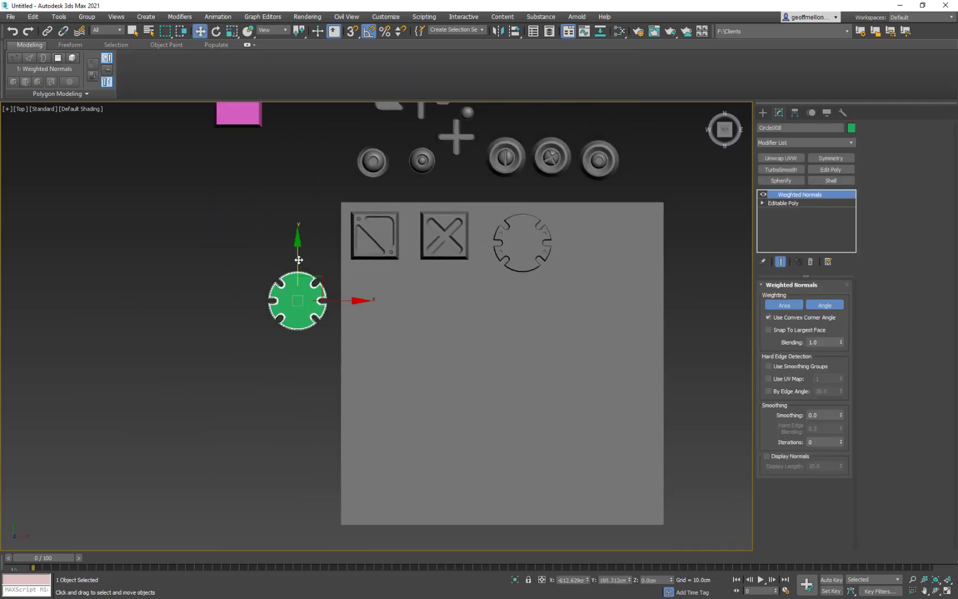
left_click_drag(304, 258, 304, 106)
middle_click_drag(492, 220, 389, 238)
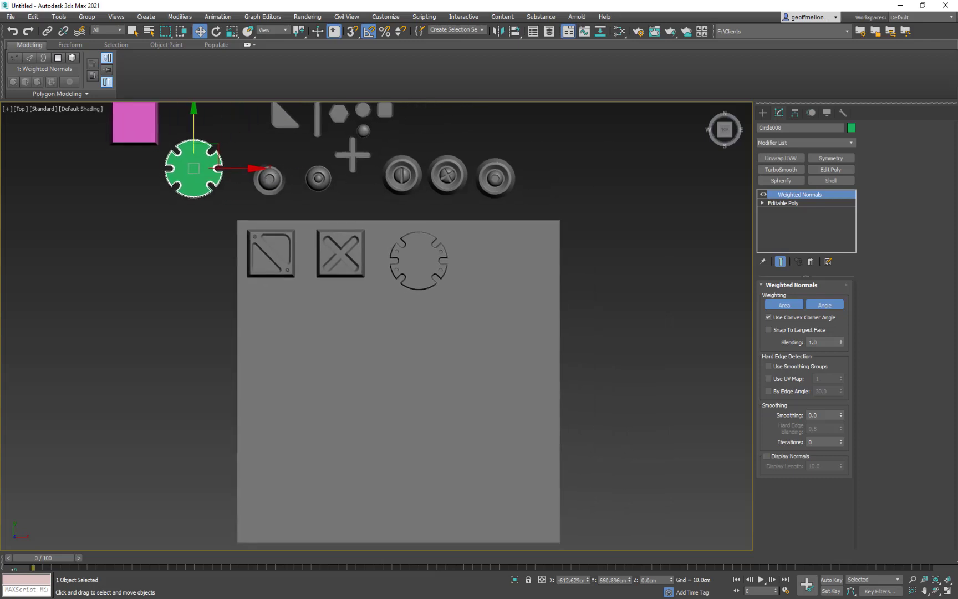